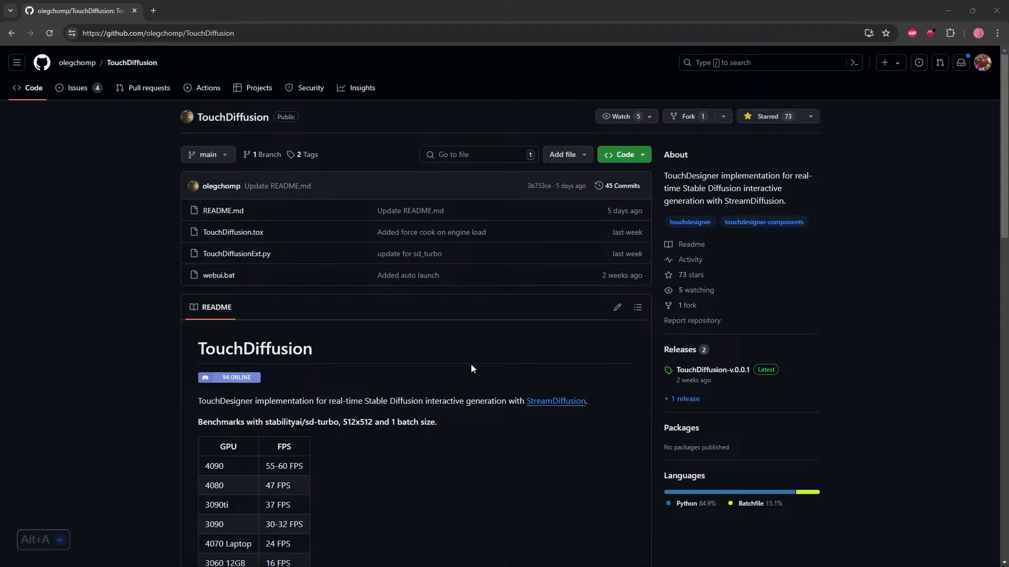
Step: Open the StreamDiffusion repository linked in the TouchDiffusion README in a new tab and switch to it
scroll(471, 364, down, 1)
scroll(471, 364, up, 1)
scroll(396, 349, down, 1)
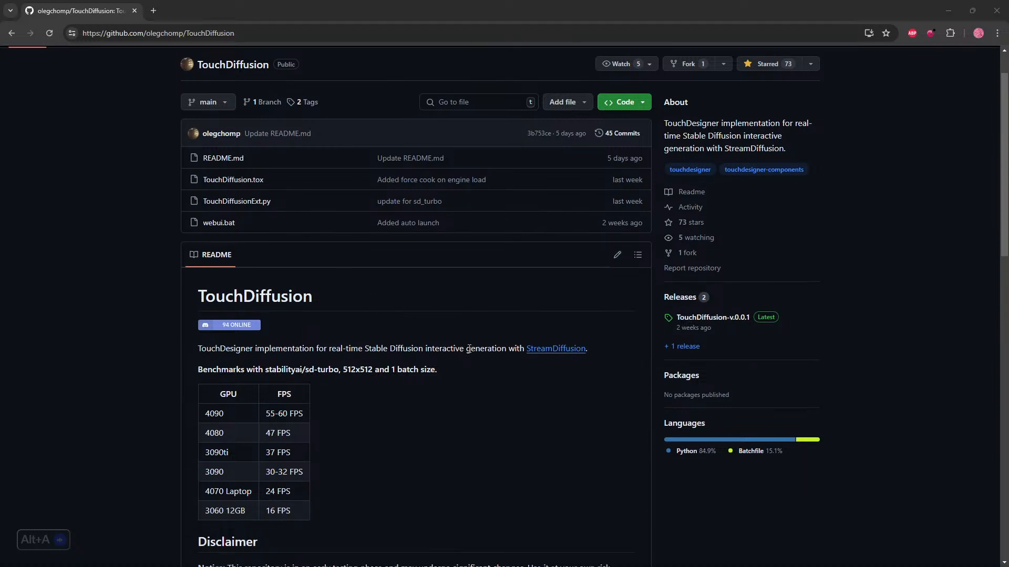
right_click(552, 351)
click(559, 358)
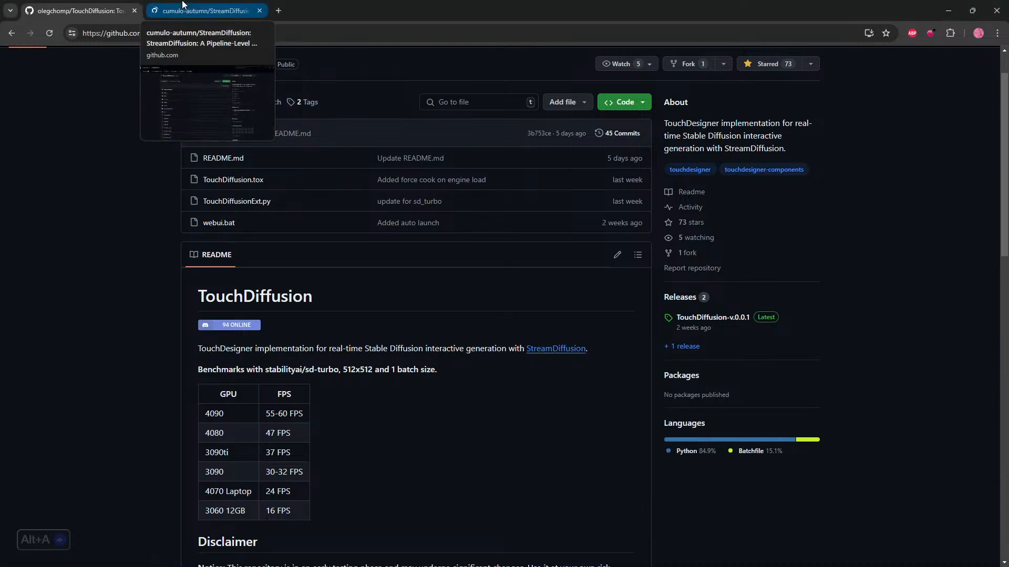
click(182, 5)
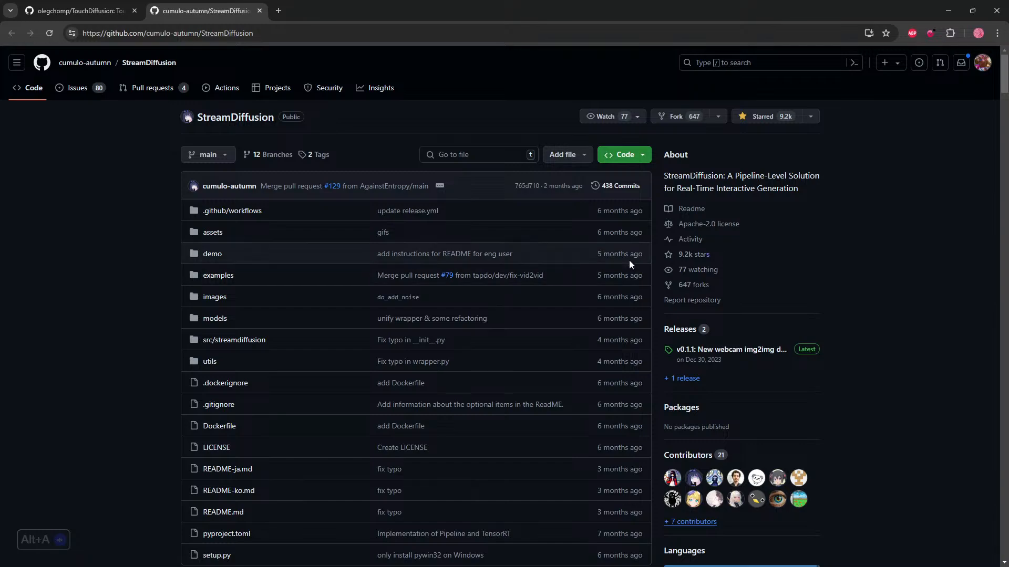
Step: Read through the StreamDiffusion README, examining the demos, key features, SD-turbo benchmark row and installation section
scroll(626, 252, down, 10)
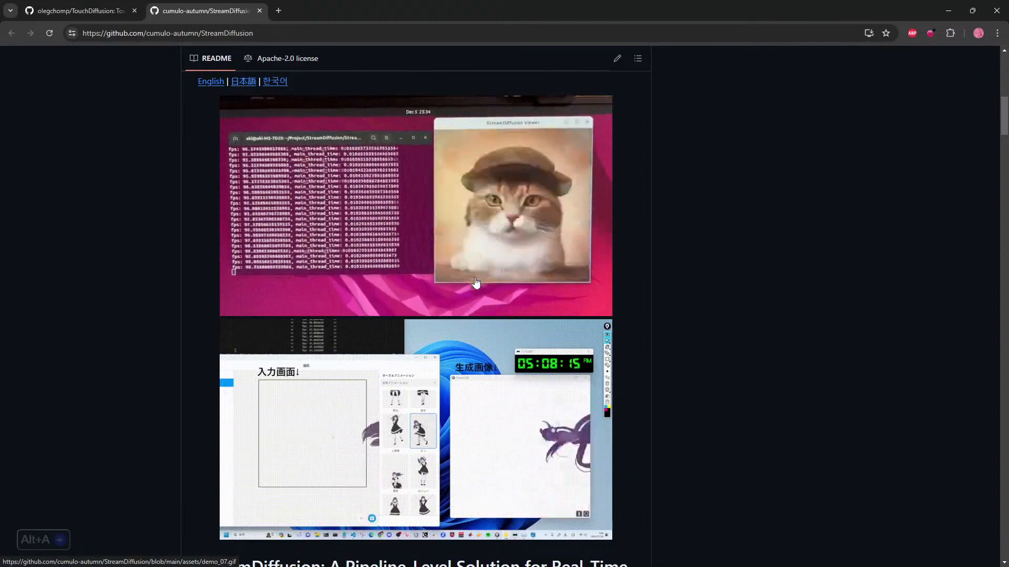
scroll(475, 283, down, 3)
scroll(477, 288, down, 5)
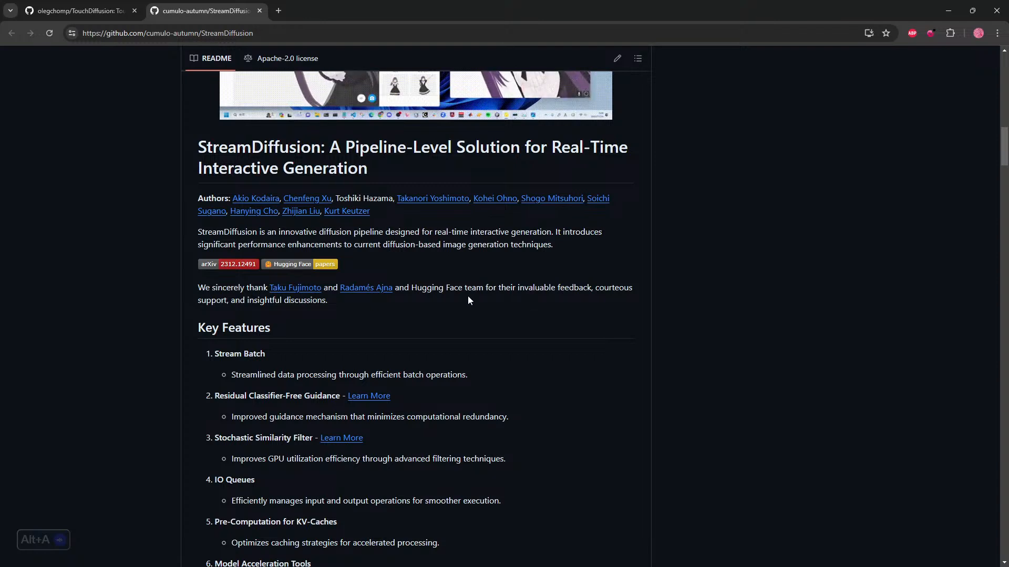
scroll(485, 290, down, 2)
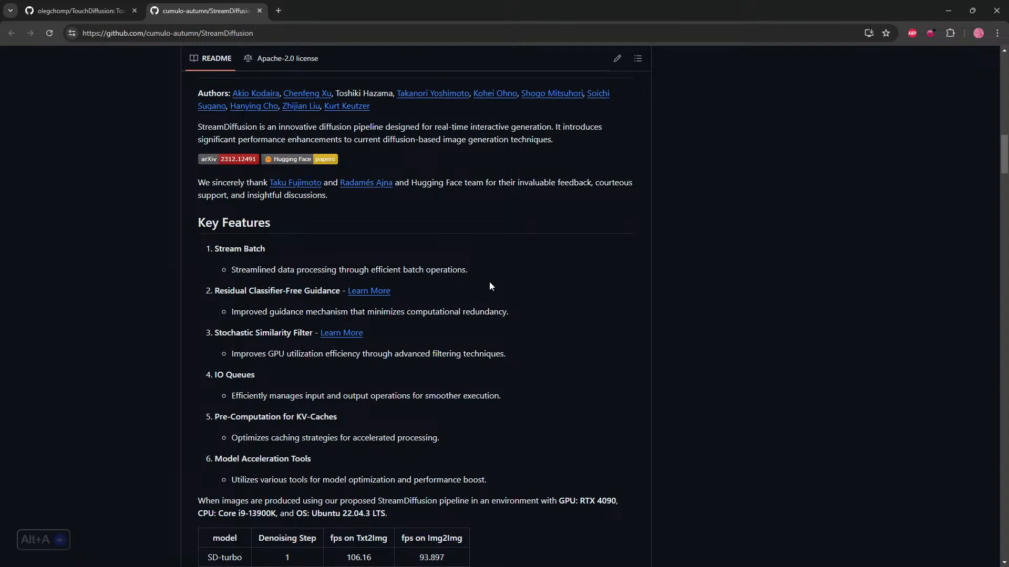
scroll(493, 281, down, 2)
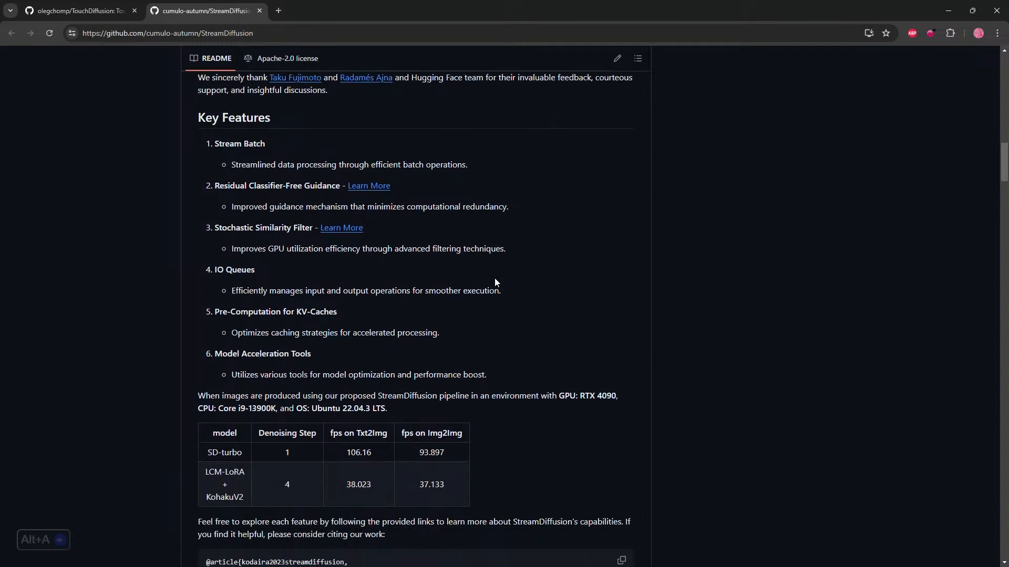
scroll(505, 314, down, 4)
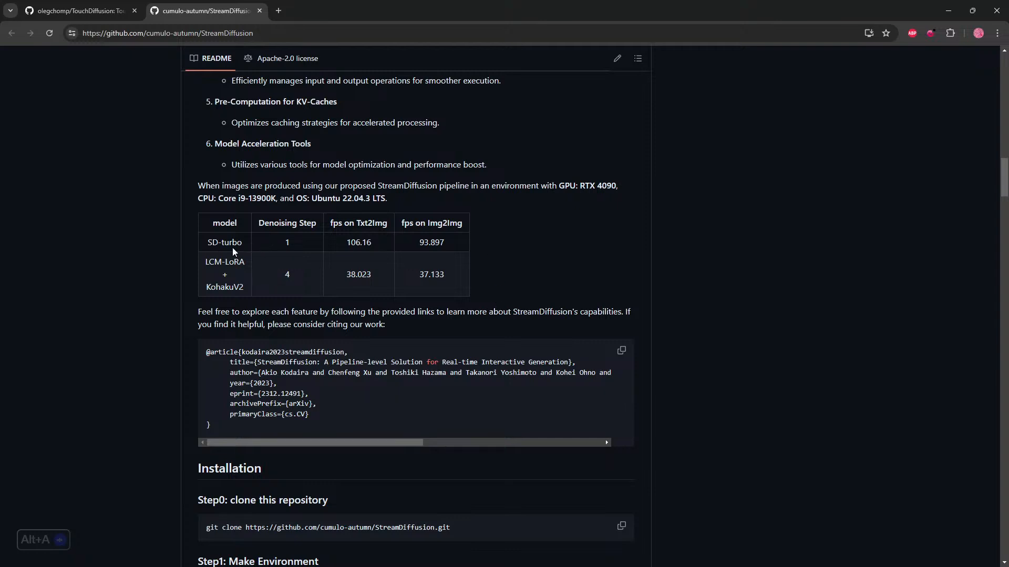
drag(240, 243, 190, 236)
click(496, 236)
scroll(506, 296, down, 5)
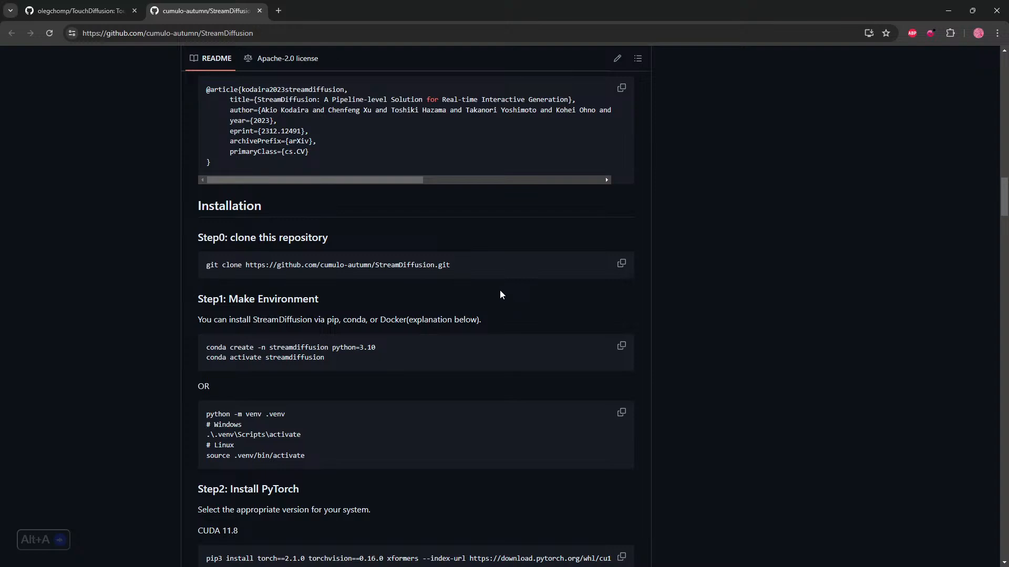
Step: Return to the TouchDiffusion repository page and open the repository in GitHub Desktop
click(98, 11)
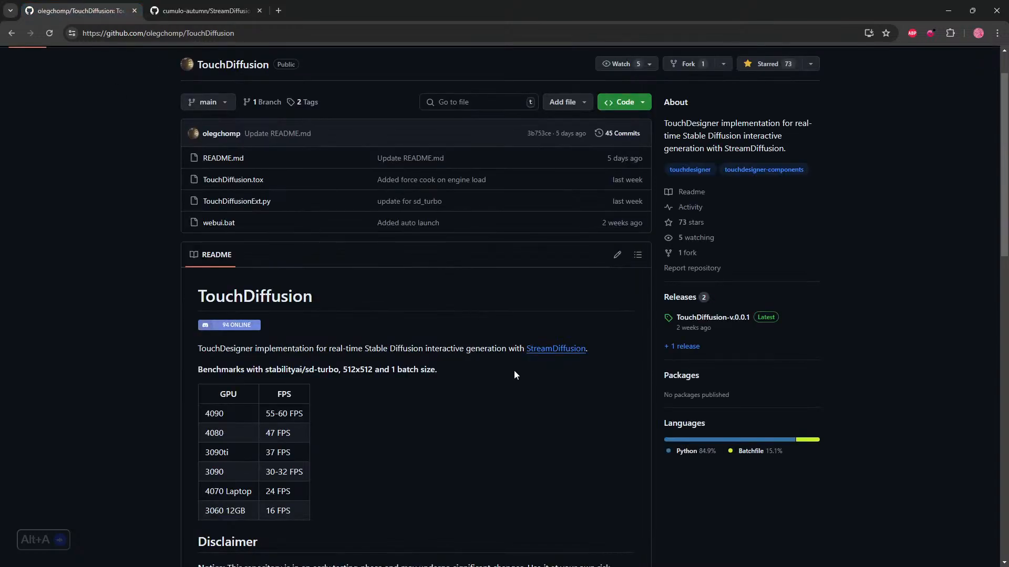
scroll(503, 334, up, 1)
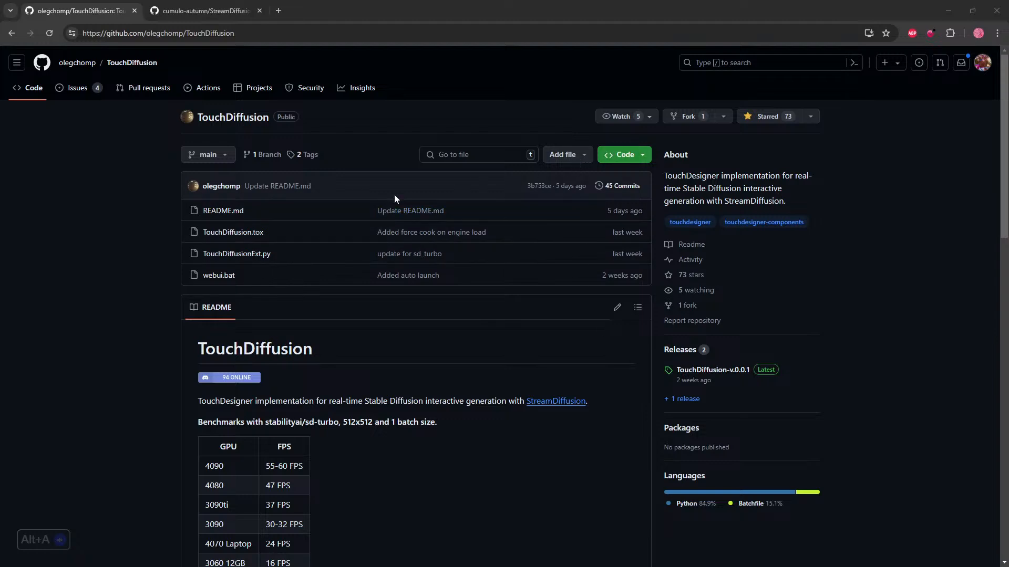
click(647, 157)
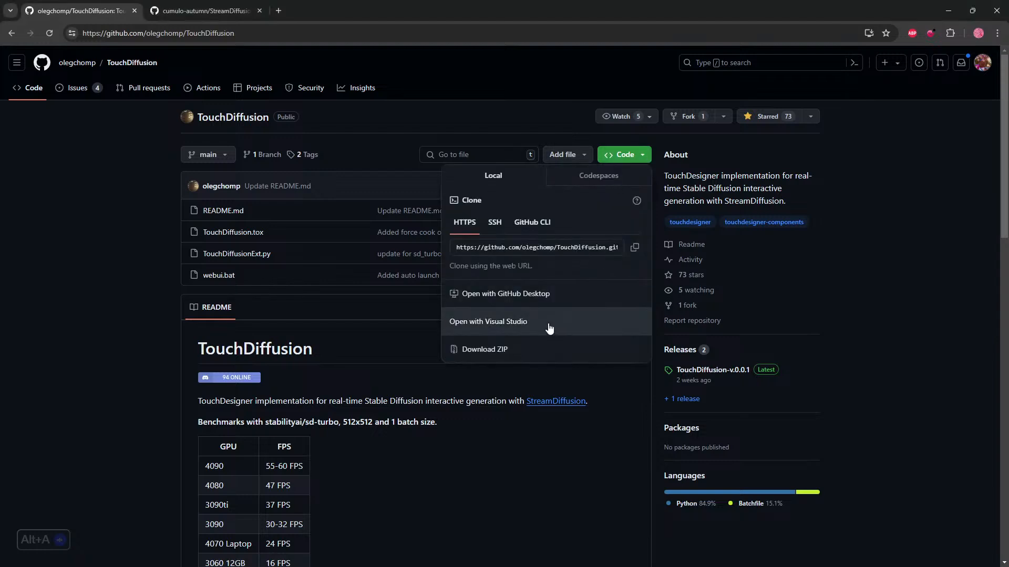
click(540, 295)
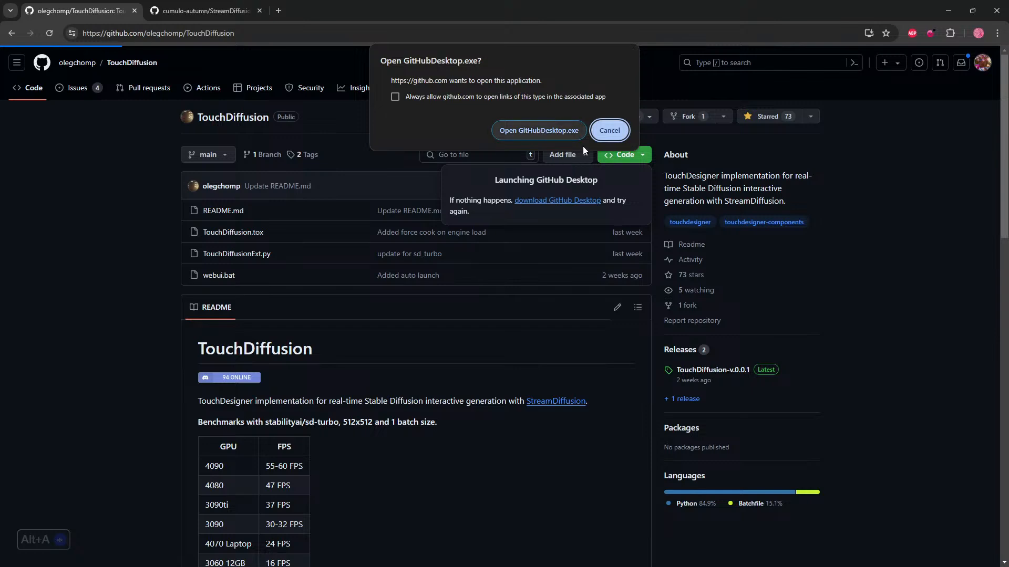
click(556, 132)
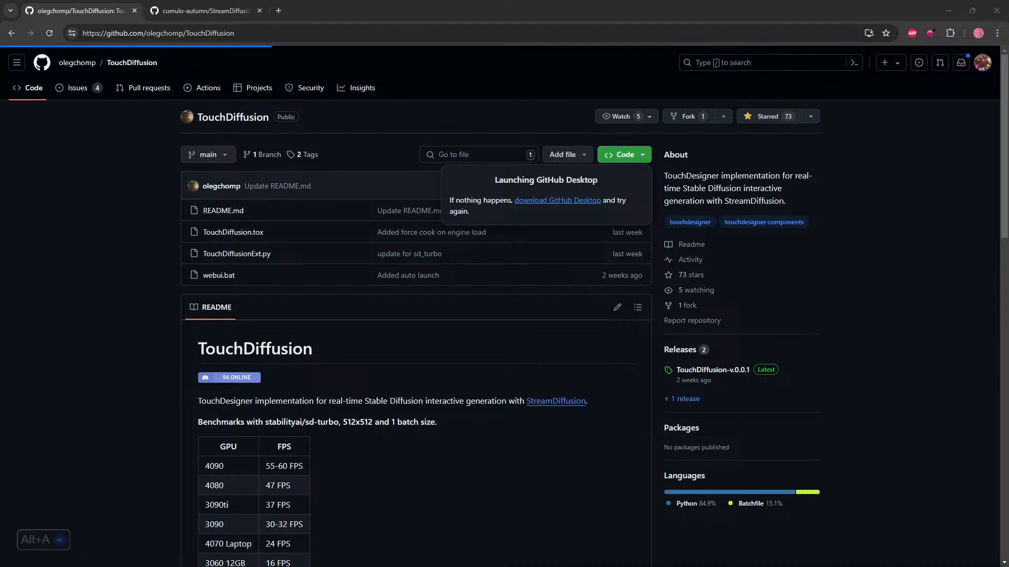
Step: Bring up GitHub Desktop, view the TouchDiffusion commit history, and minimize the window
drag(568, 505, 584, 62)
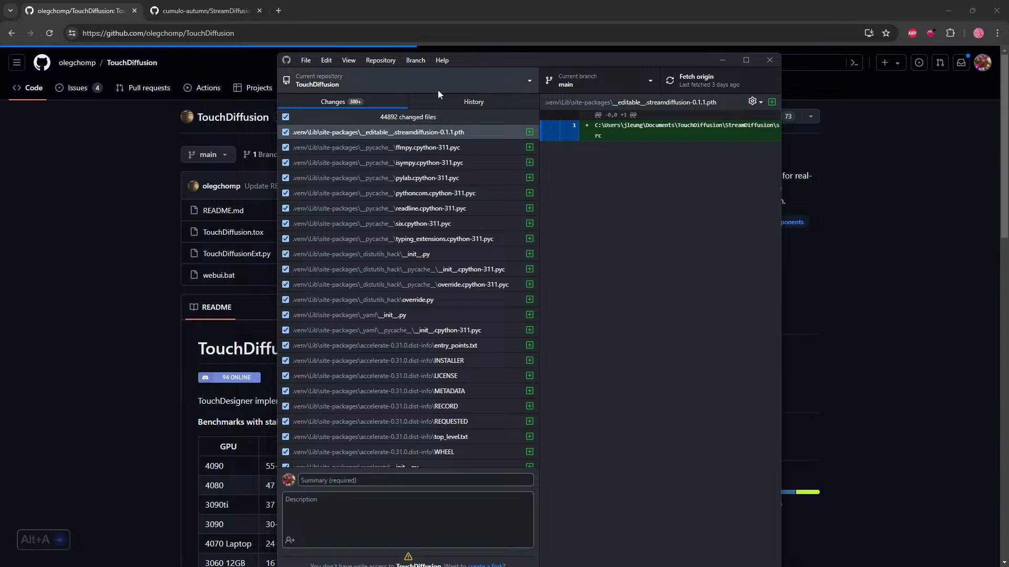
click(460, 99)
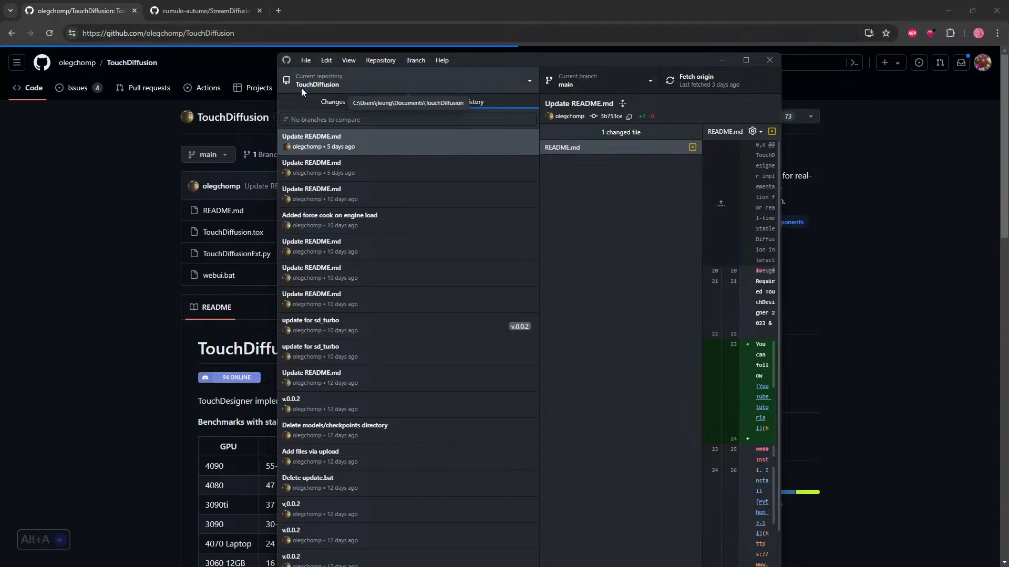
click(721, 61)
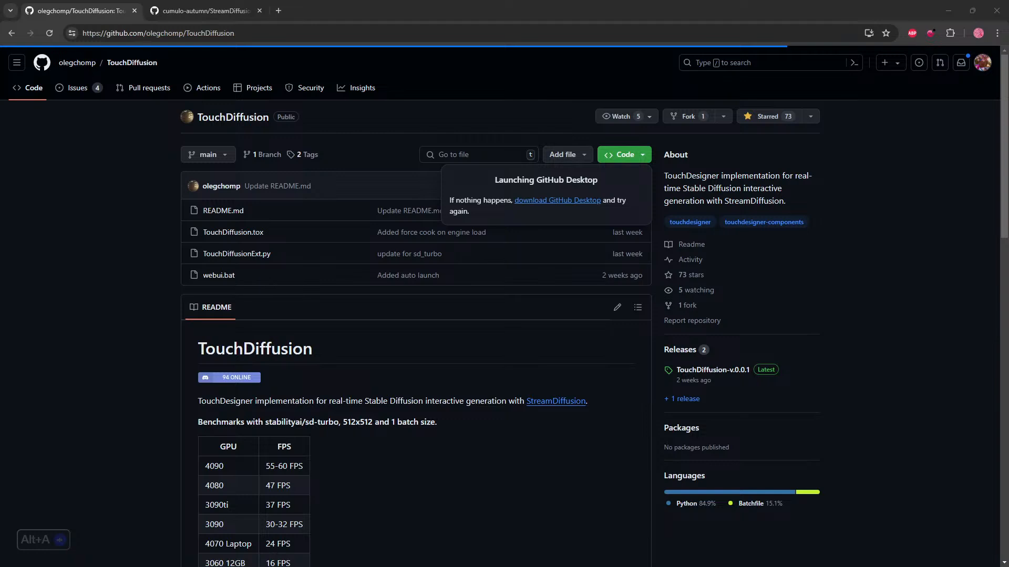
Step: Look at the local TouchDiffusion folder's contents, put it away, and examine the README's Install instructions
drag(453, 566, 462, 75)
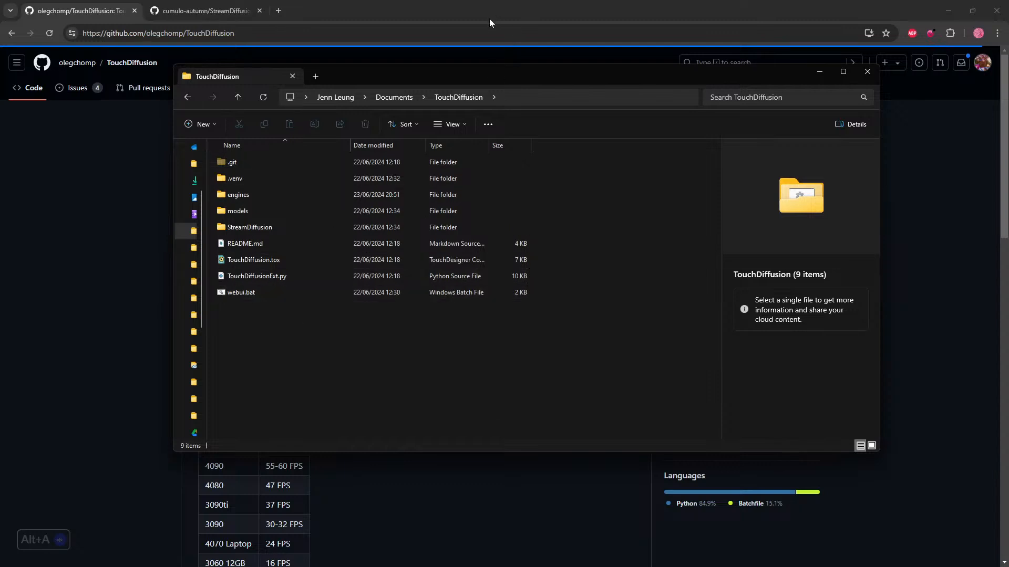
drag(480, 82, 465, 566)
scroll(392, 295, down, 7)
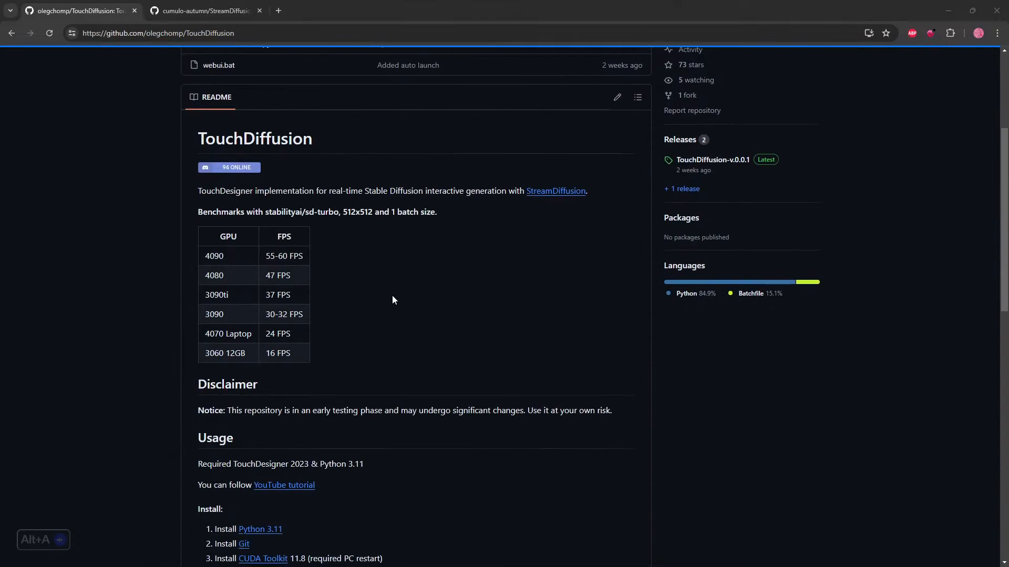
scroll(392, 297, up, 1)
scroll(392, 297, down, 4)
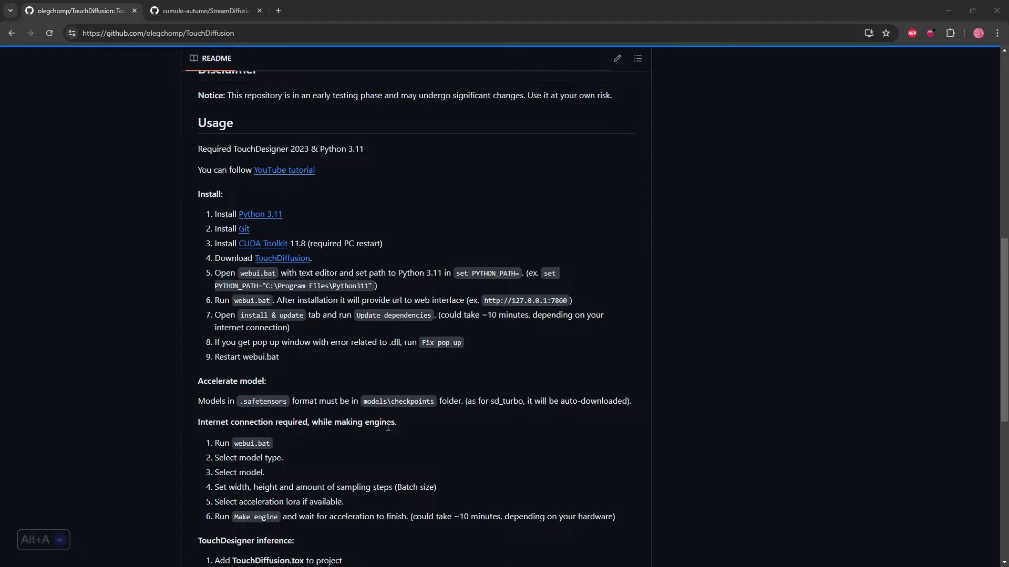
Step: Open webui.bat from the local TouchDiffusion folder in Notepad and place its window beside the install instructions
drag(564, 566, 501, 80)
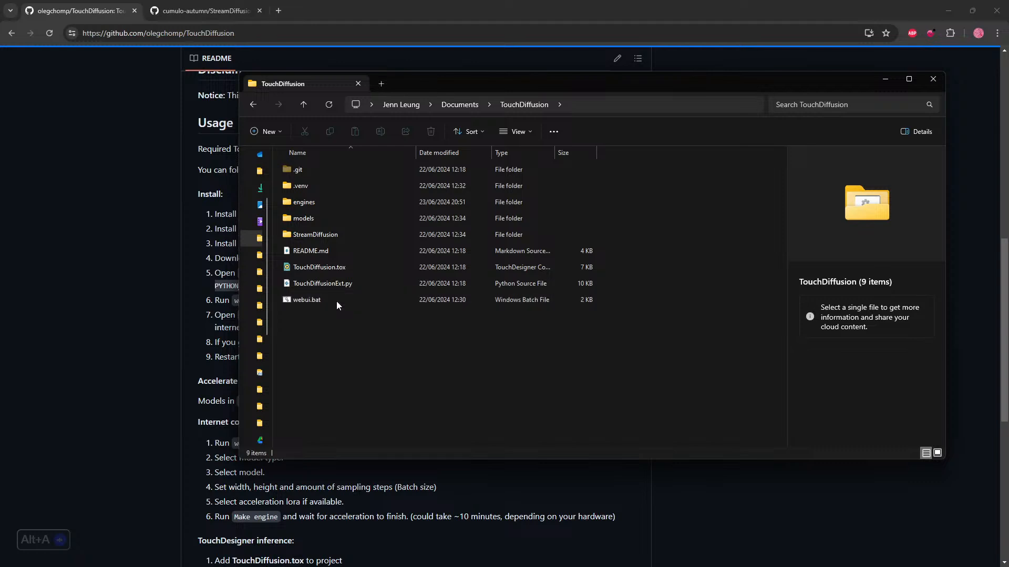
right_click(336, 308)
mouse_move(370, 343)
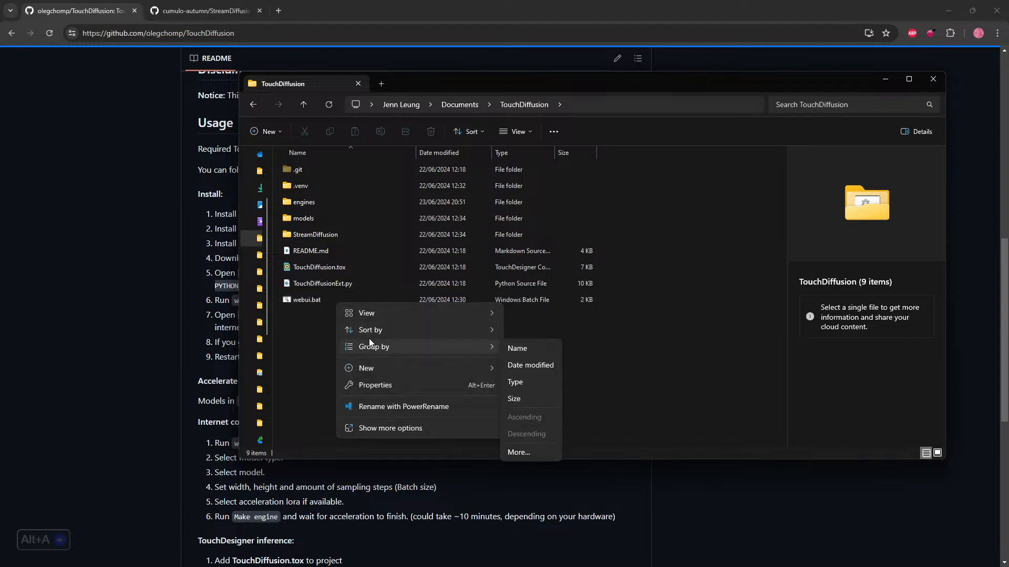
click(401, 428)
click(315, 302)
right_click(314, 304)
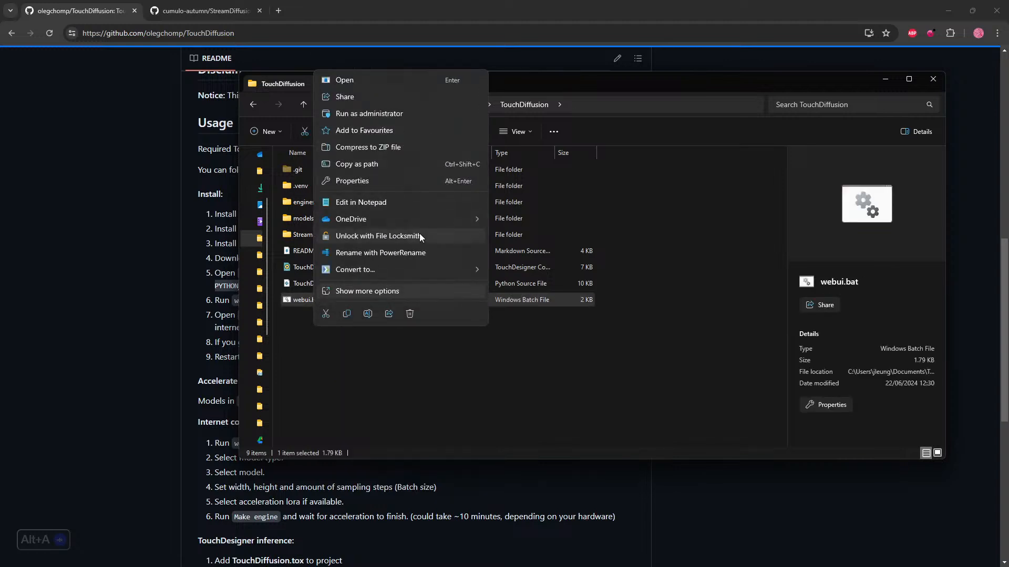
click(399, 204)
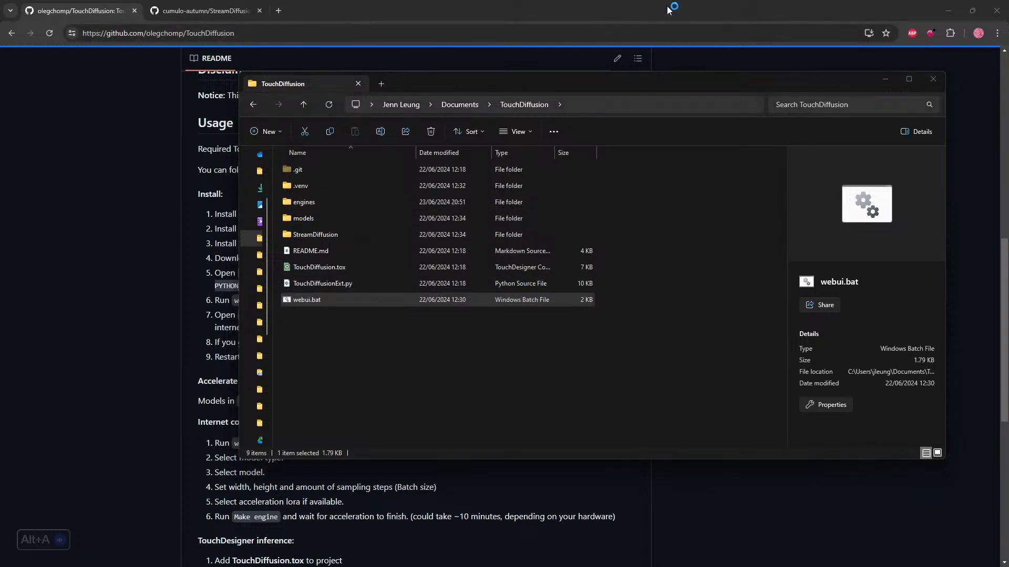
double_click(878, 11)
click(880, 11)
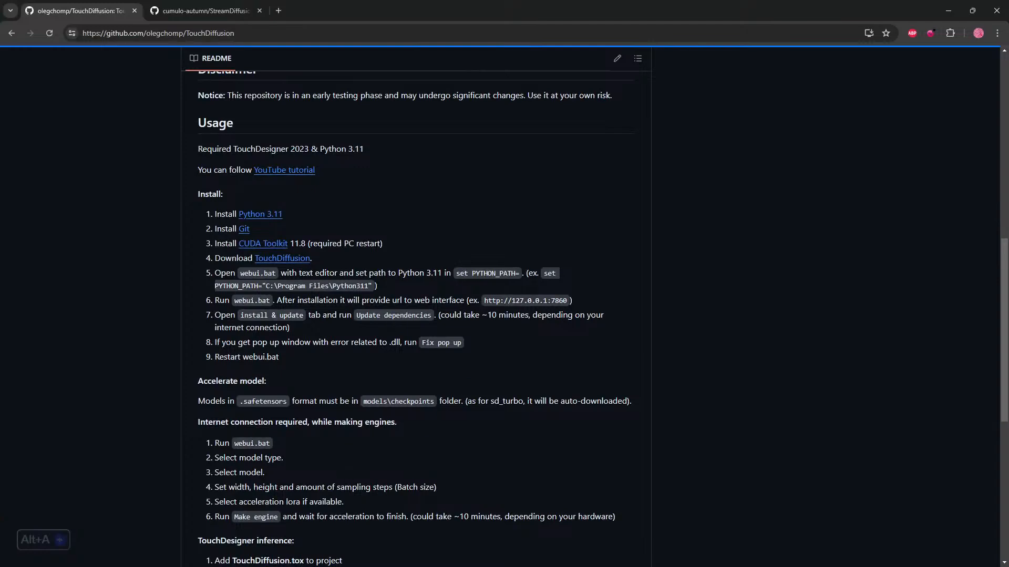
mouse_move(626, 566)
mouse_down()
mouse_move(626, 426)
mouse_move(626, 566)
mouse_up()
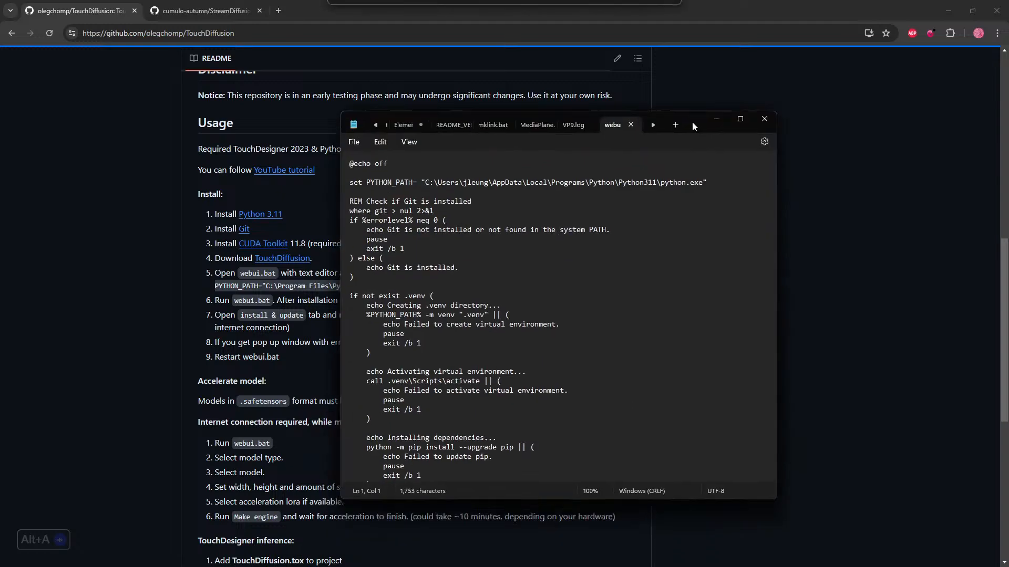
drag(691, 122, 812, 61)
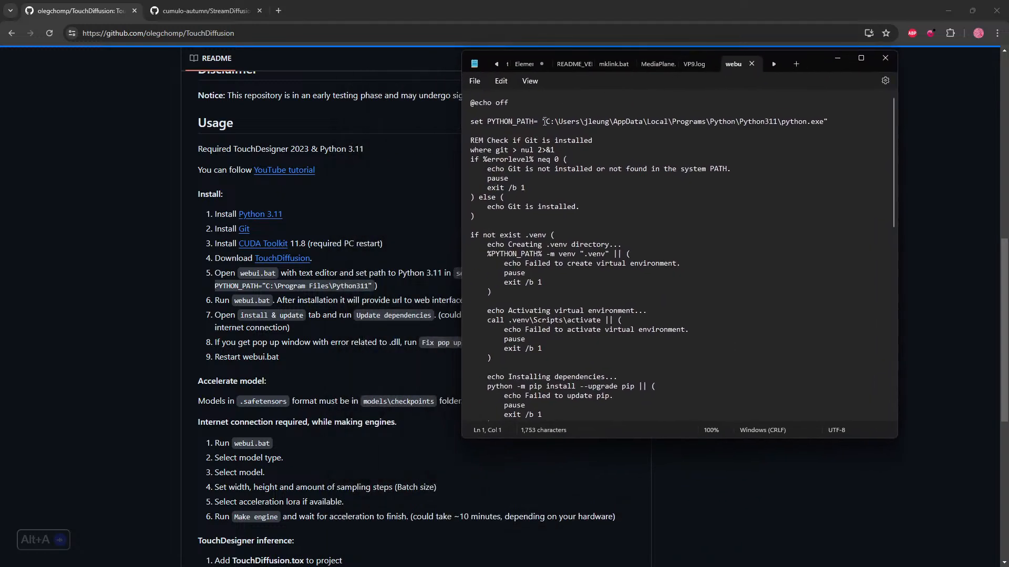
Step: Highlight the Python 3.11 executable path in webui.bat's set PYTHON_PATH line, then close Notepad
mouse_move(542, 122)
mouse_down()
mouse_move(824, 126)
mouse_move(542, 122)
mouse_up()
click(823, 121)
click(542, 121)
click(823, 123)
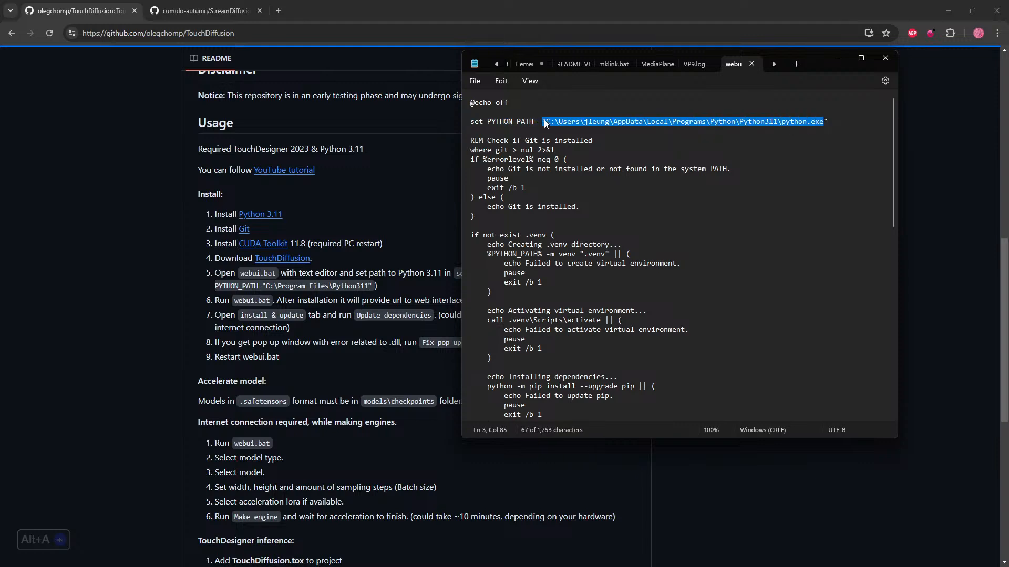
key(End)
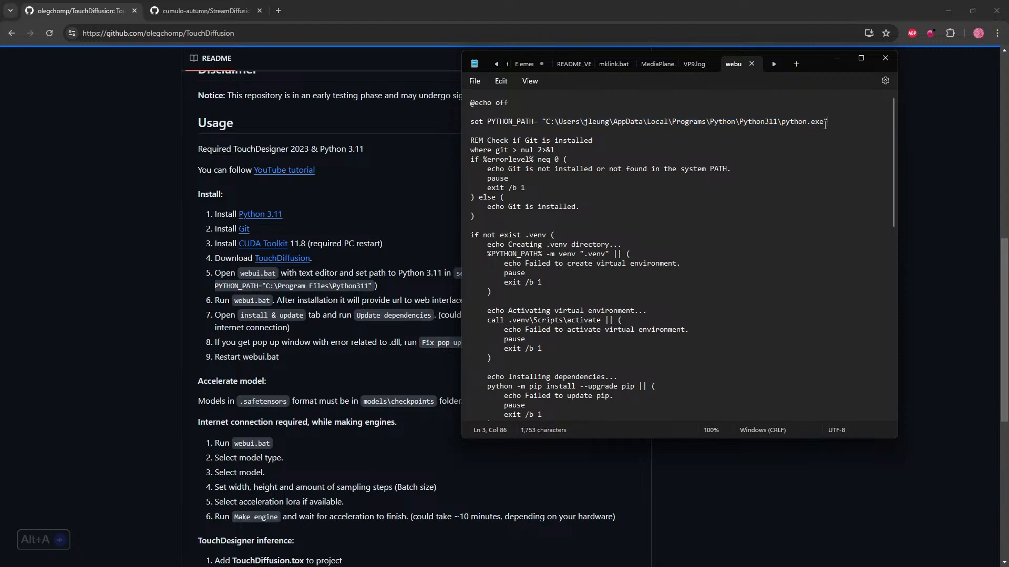
drag(823, 123, 547, 126)
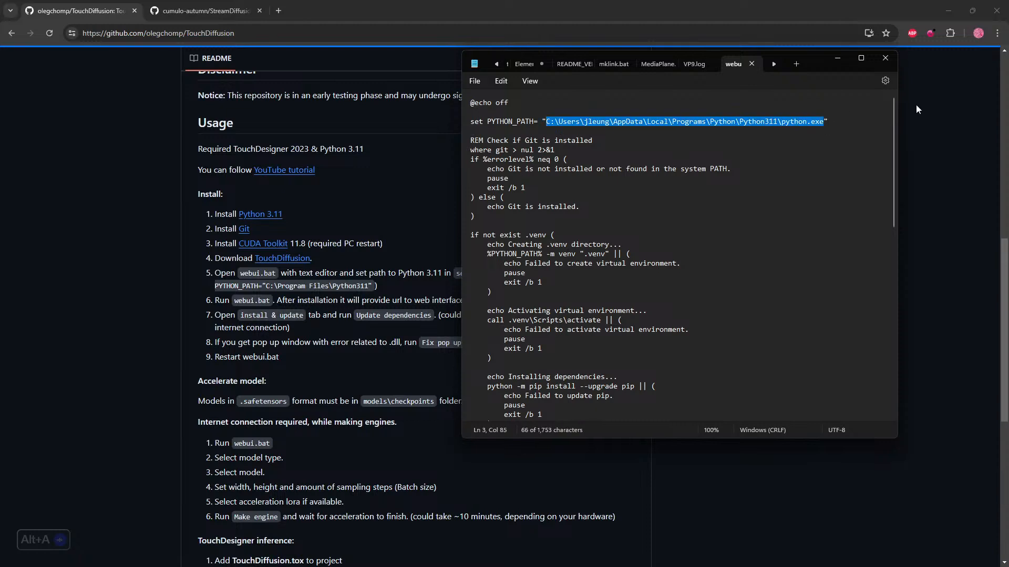
click(865, 120)
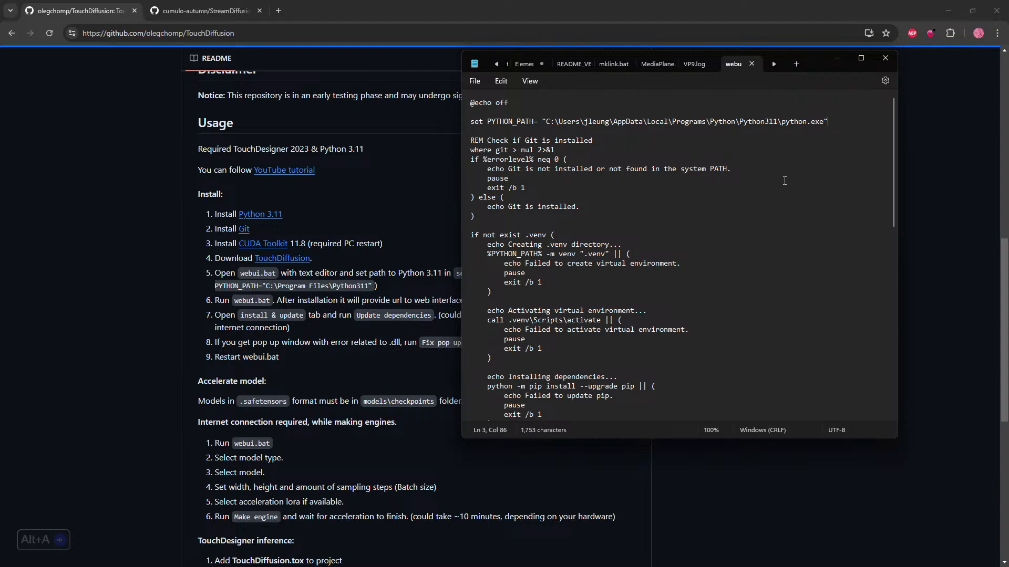
click(783, 180)
click(884, 61)
Step: Run webui.bat from the TouchDiffusion folder and minimize the folder window
scroll(428, 274, down, 1)
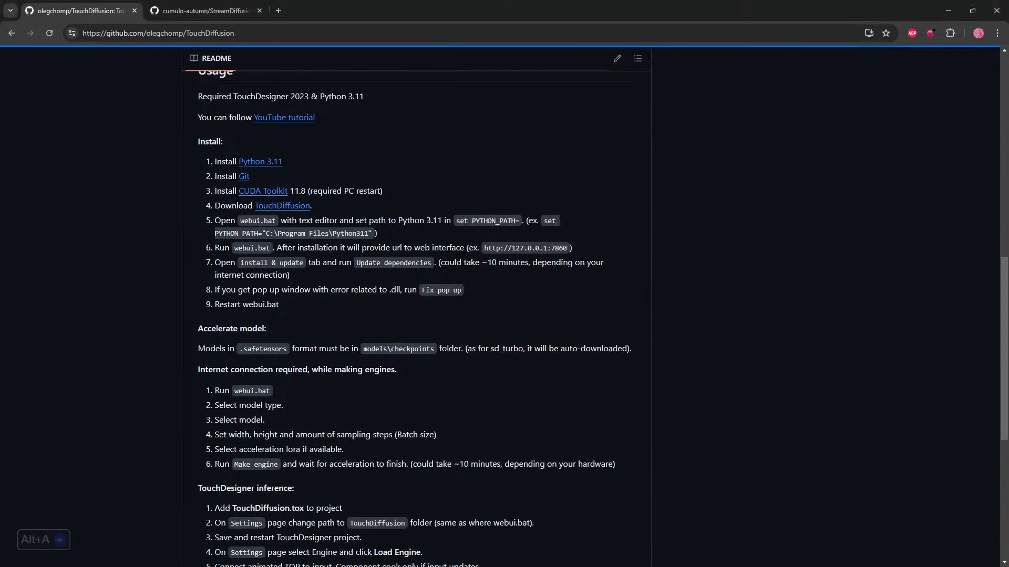
key(alt+Tab)
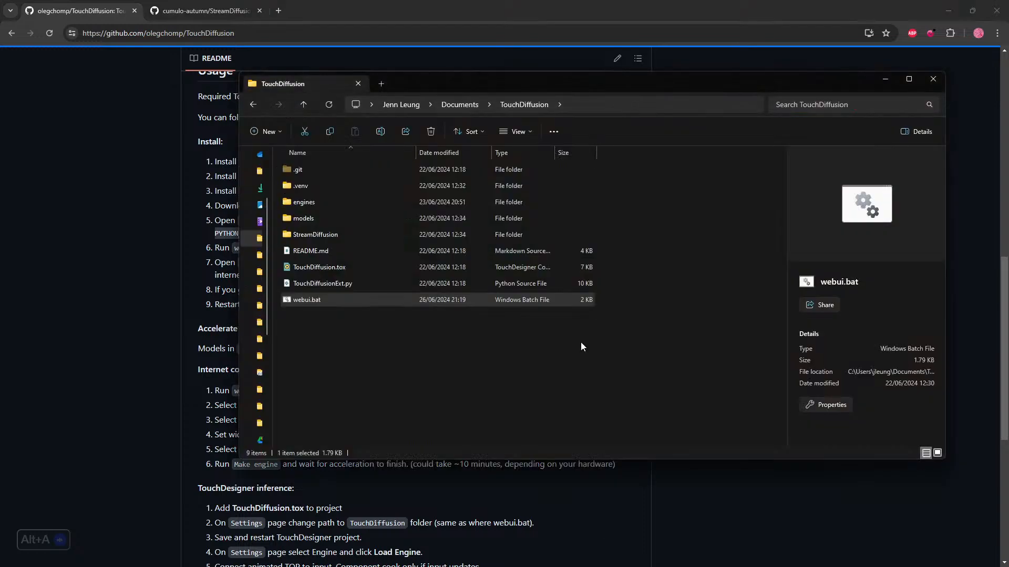
double_click(359, 300)
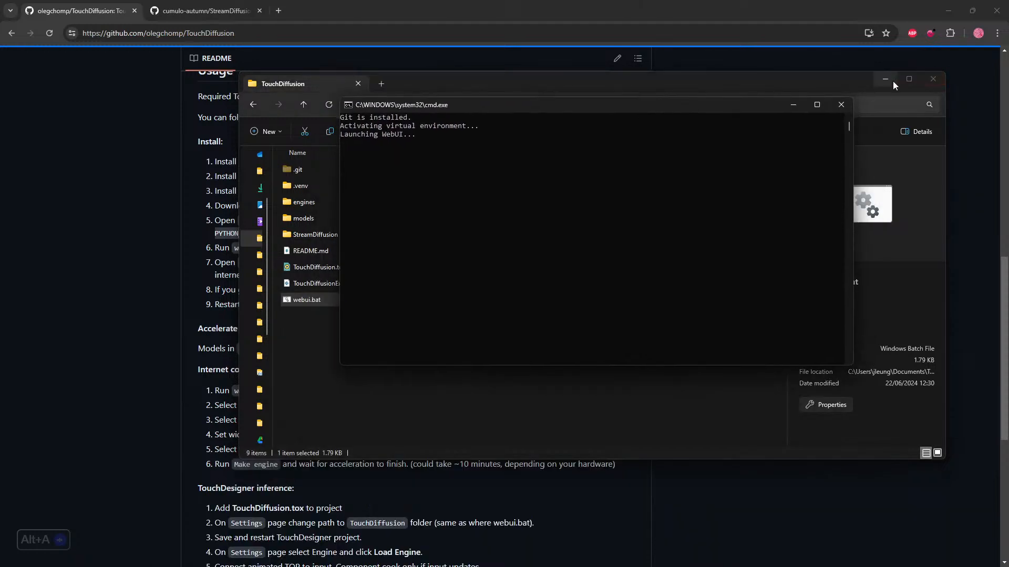
click(885, 80)
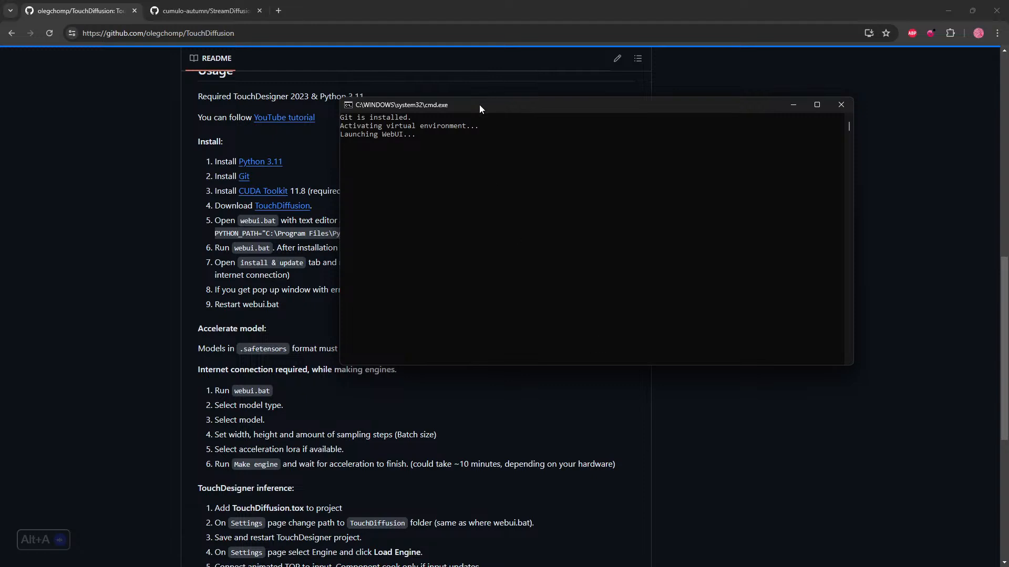
Step: Reposition the webui console and examine its model and engine directory lines by highlighting them
drag(479, 105, 455, 117)
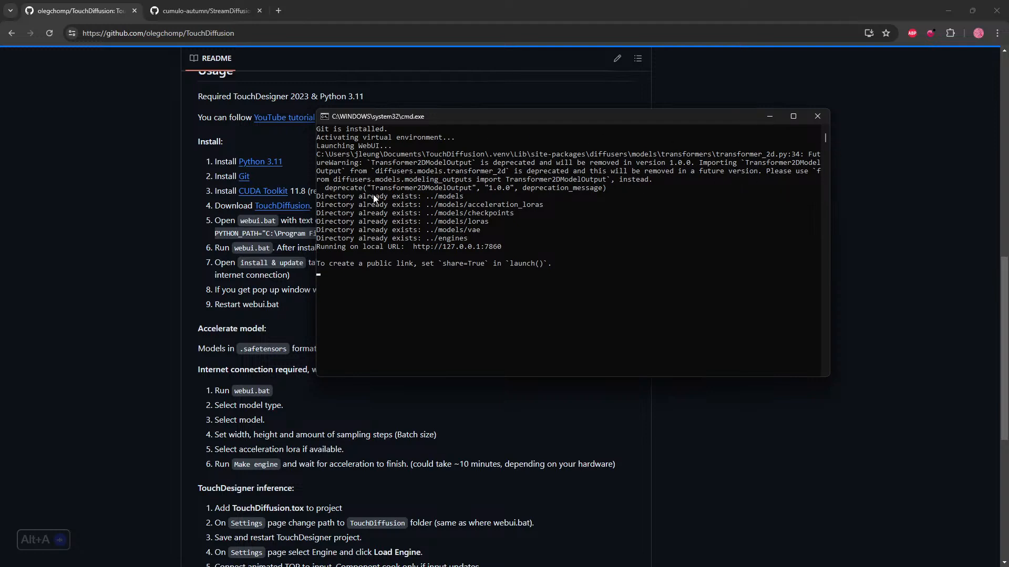
drag(375, 198, 485, 200)
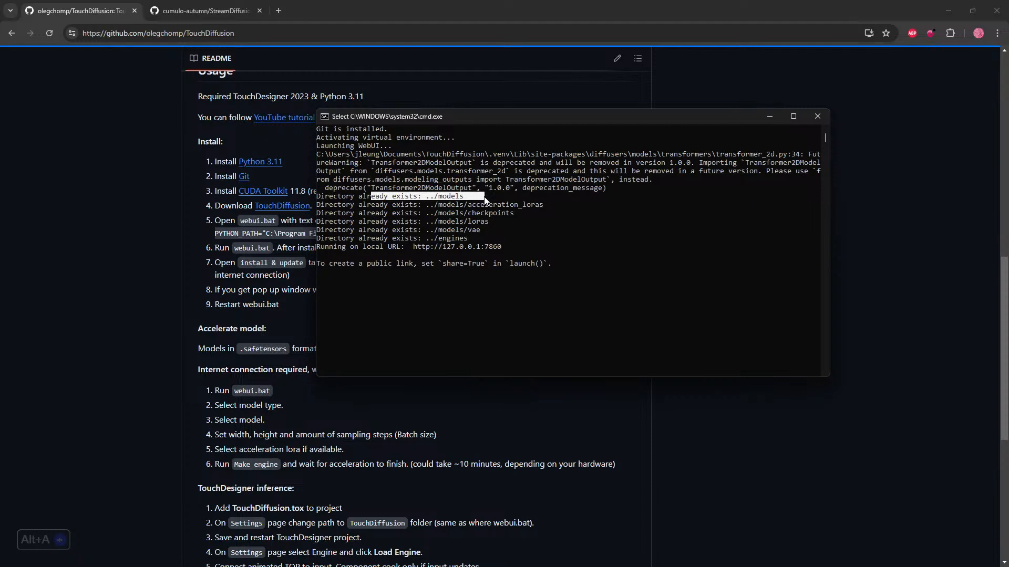
drag(557, 203, 386, 207)
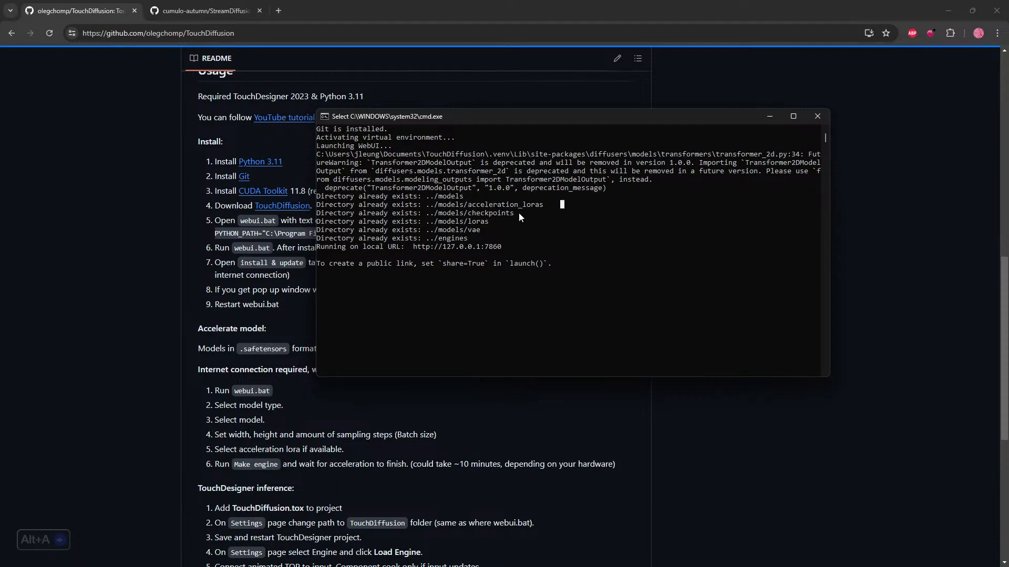
drag(518, 213, 416, 216)
click(482, 214)
drag(473, 235, 410, 231)
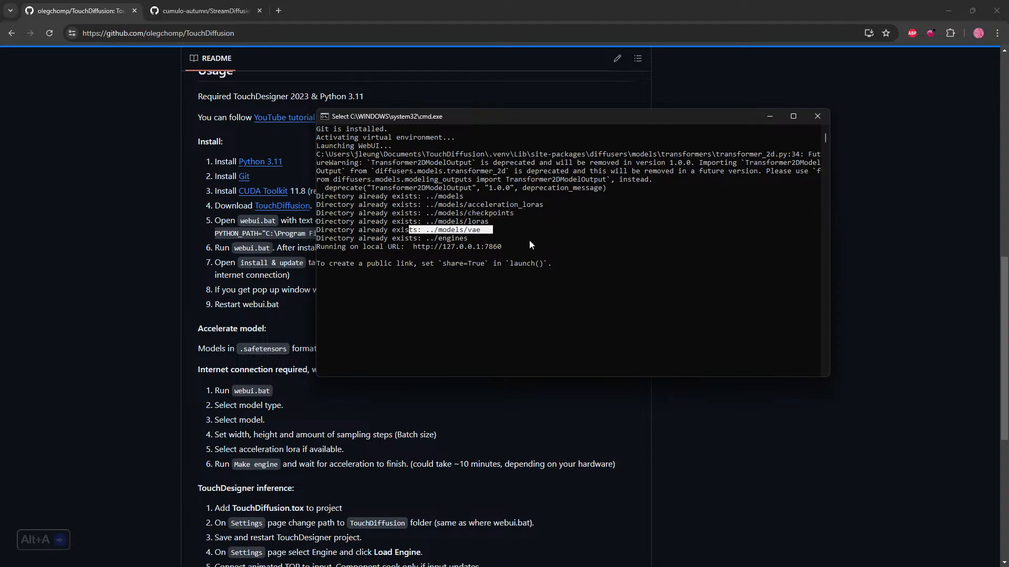
click(528, 233)
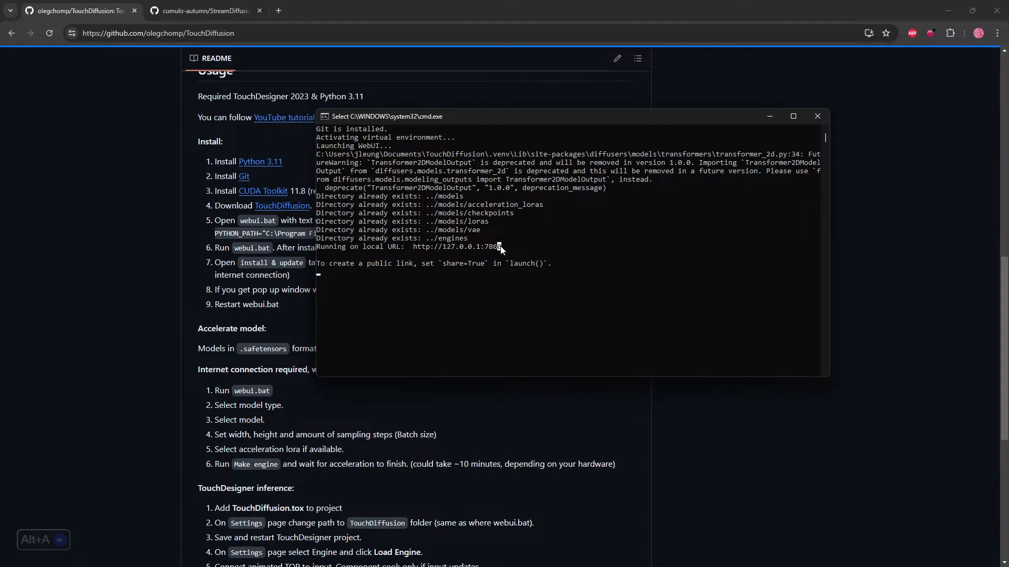
drag(502, 250, 416, 255)
key(ctrl+c)
drag(504, 246, 415, 252)
key(ctrl+c)
click(277, 13)
key(ctrl+v)
key(Return)
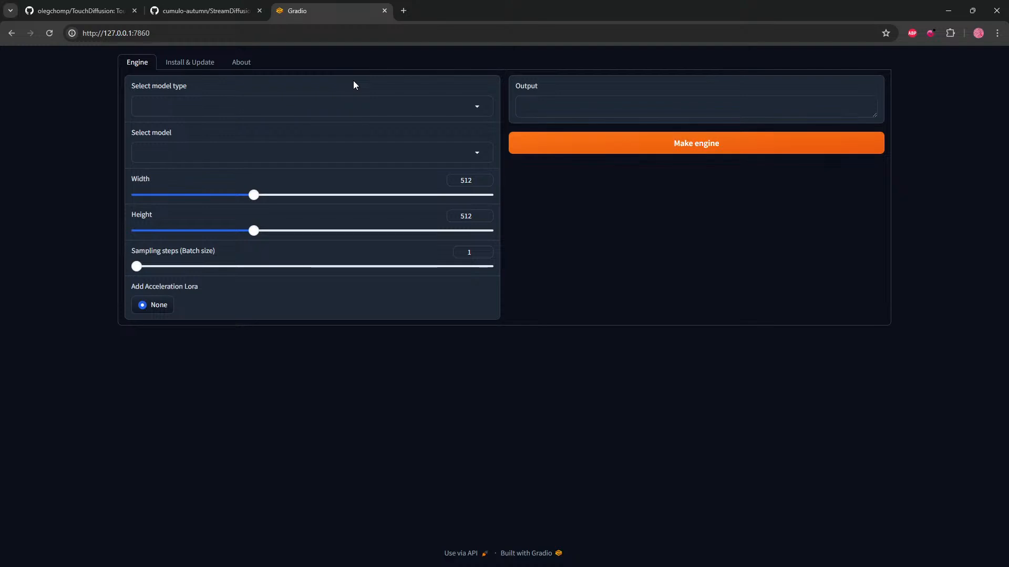
Step: Look at the web interface's dependency installation and update options, then return to the engine settings
click(185, 64)
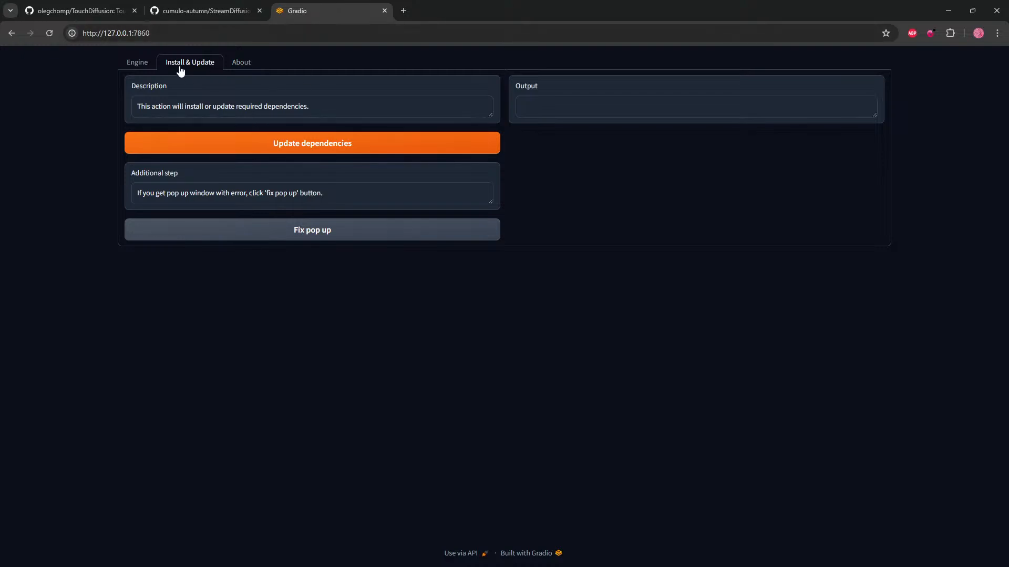
click(141, 64)
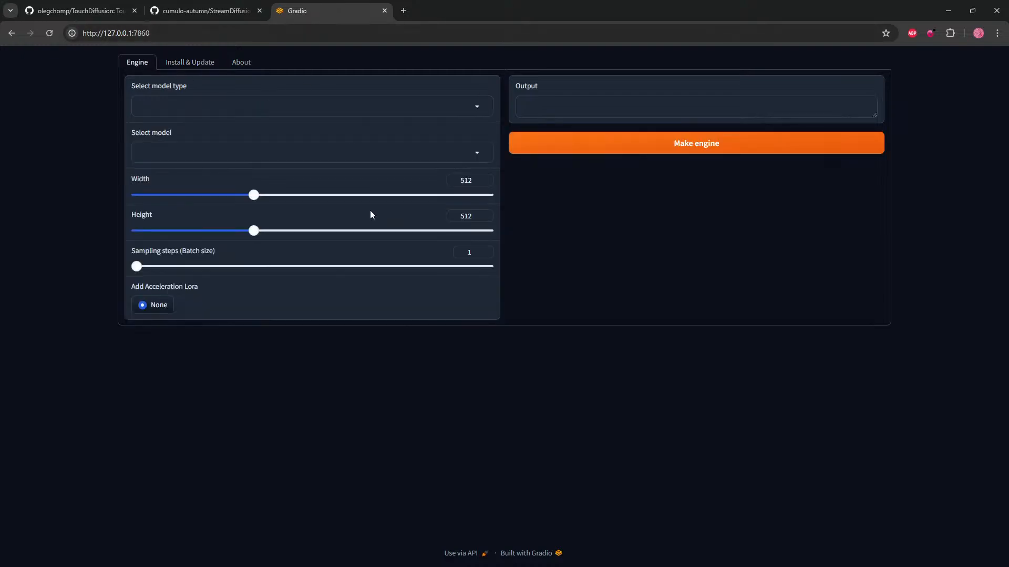
drag(529, 5, 566, 38)
click(772, 45)
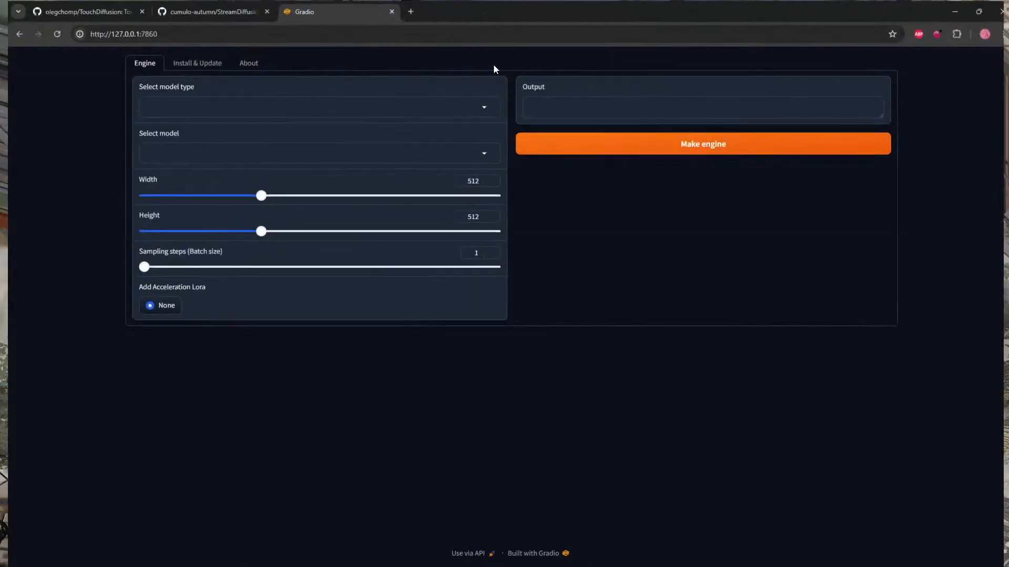
Step: Make an engine with the sd_1.5_turbo model type, and bring up the console to check its progress
click(479, 104)
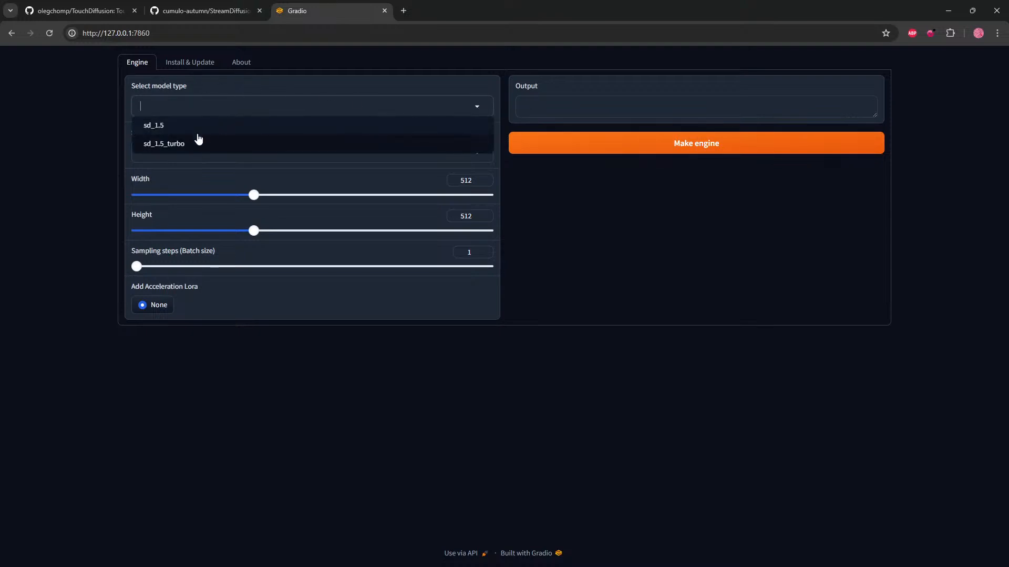
click(163, 146)
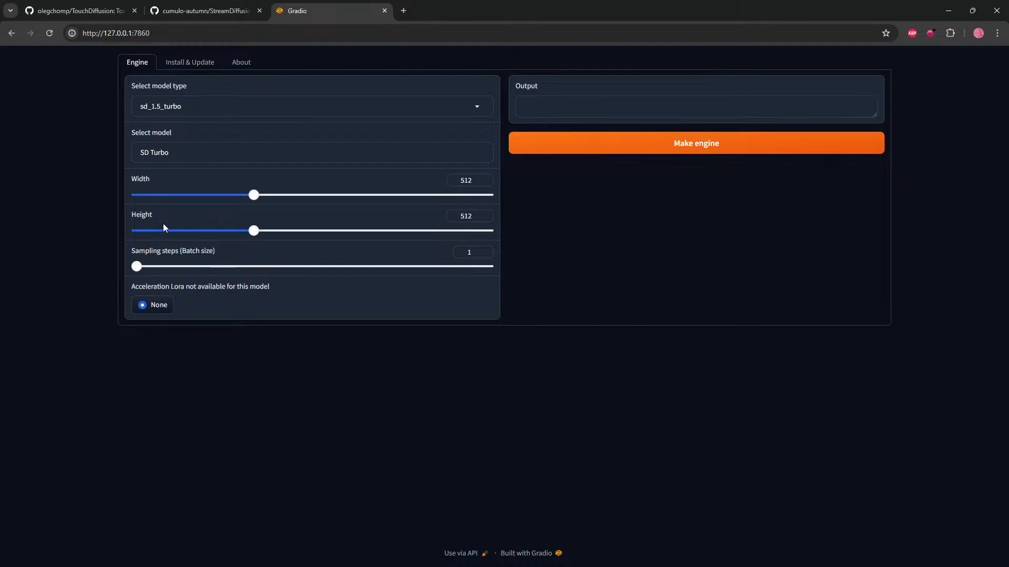
click(694, 145)
key(alt+Tab)
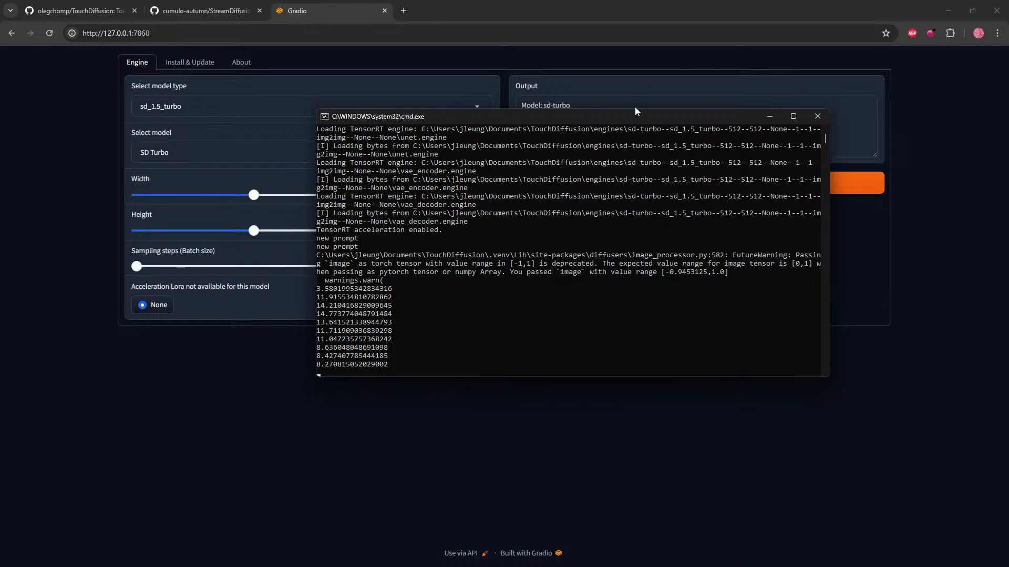
drag(628, 118, 606, 146)
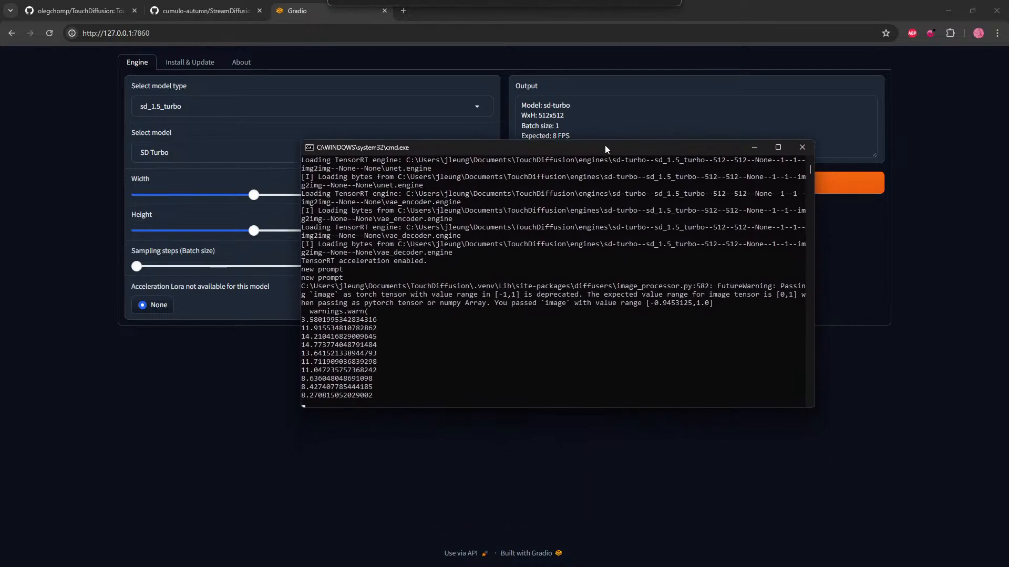
drag(604, 145, 579, 171)
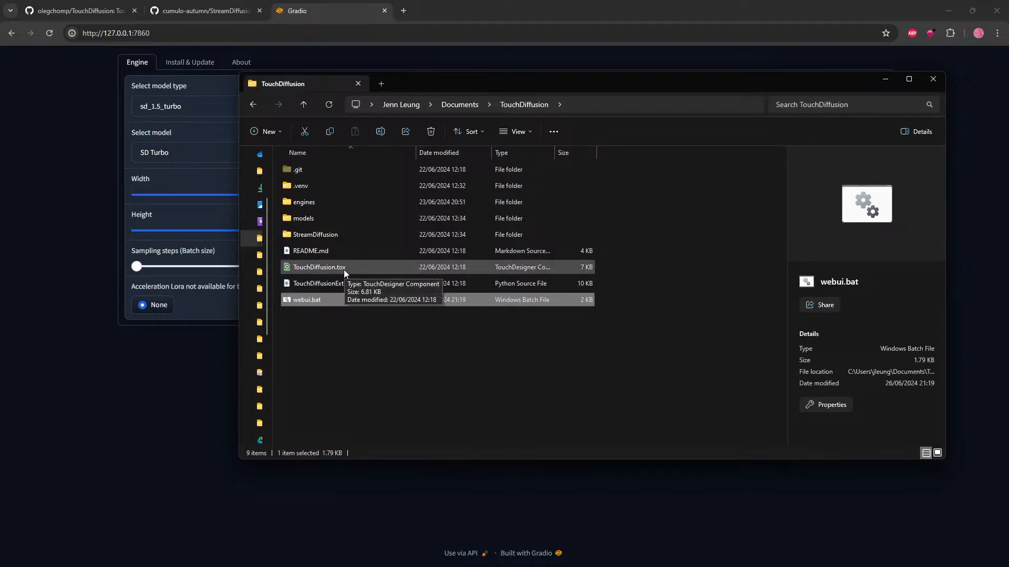
Step: Select TouchDiffusion.tox in the local TouchDiffusion folder and move the folder window out of the way
click(390, 342)
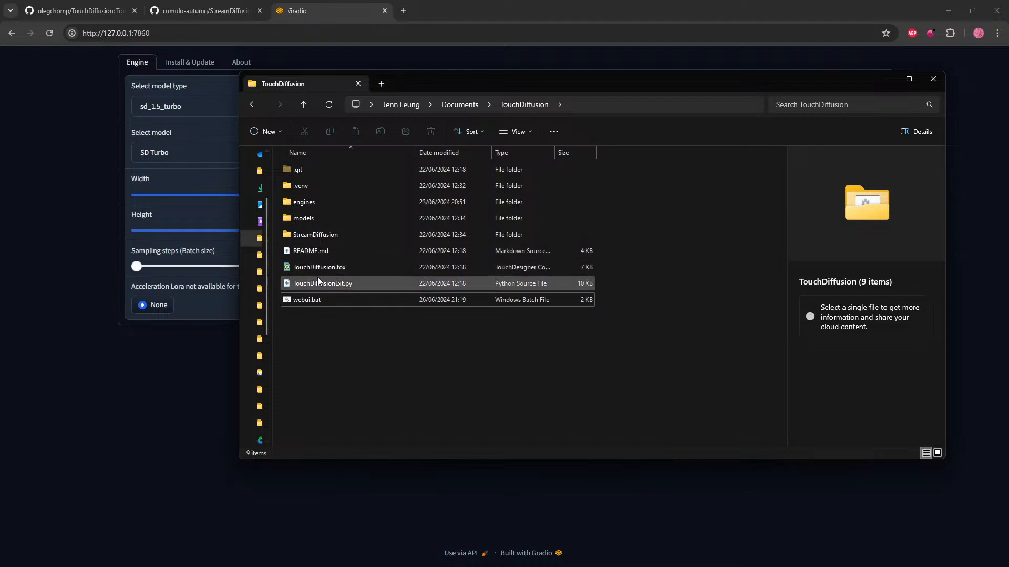
click(303, 268)
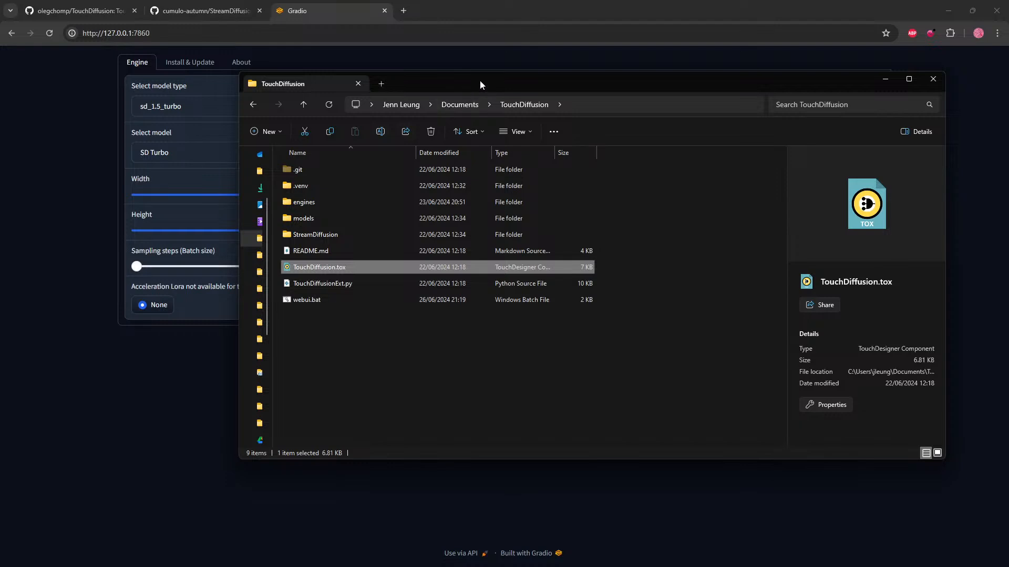
drag(480, 84, 0, 84)
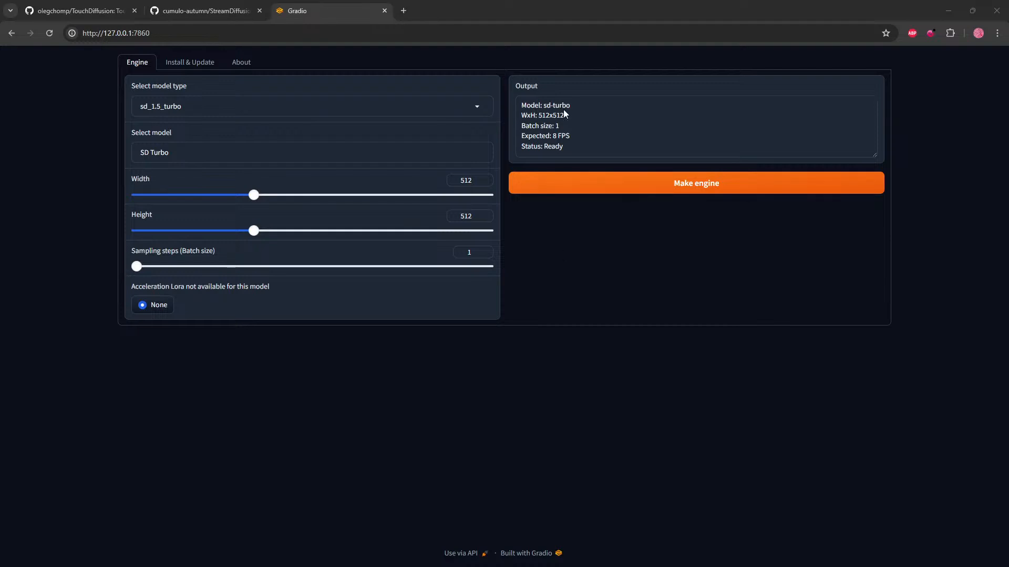
Step: Compare the web interface's dependency update and pop-up fix options with its engine page
click(186, 64)
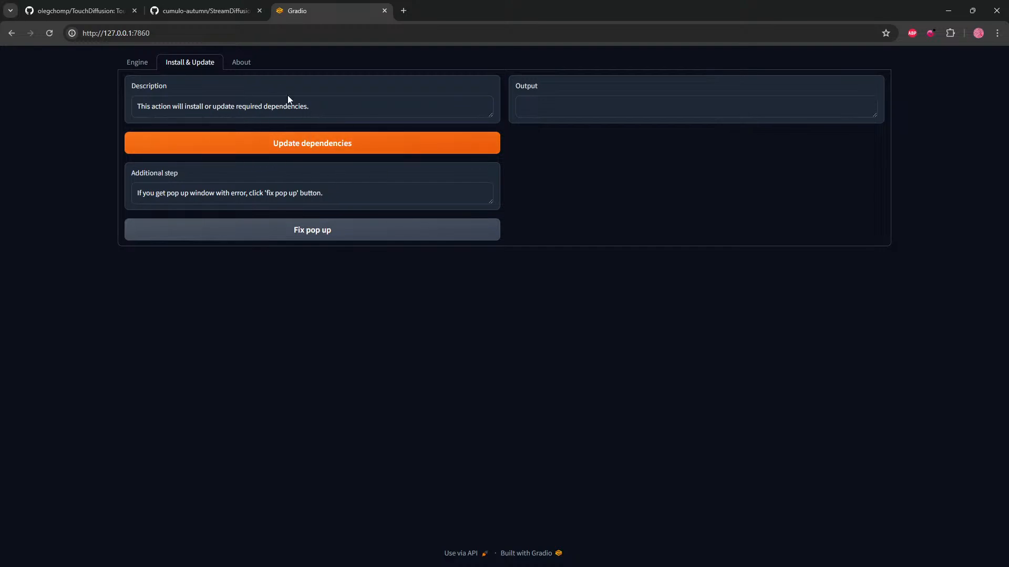
click(136, 63)
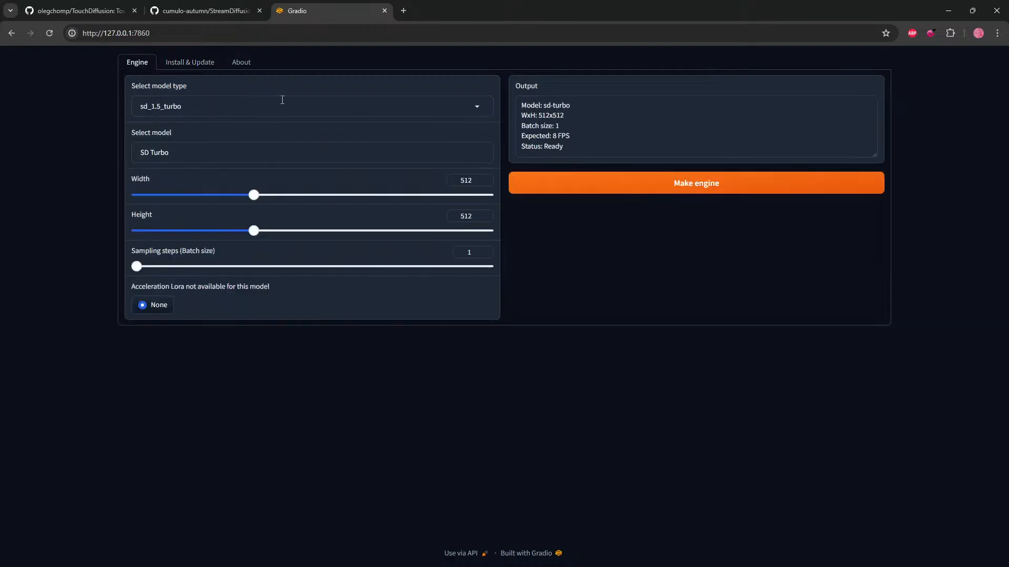
click(197, 65)
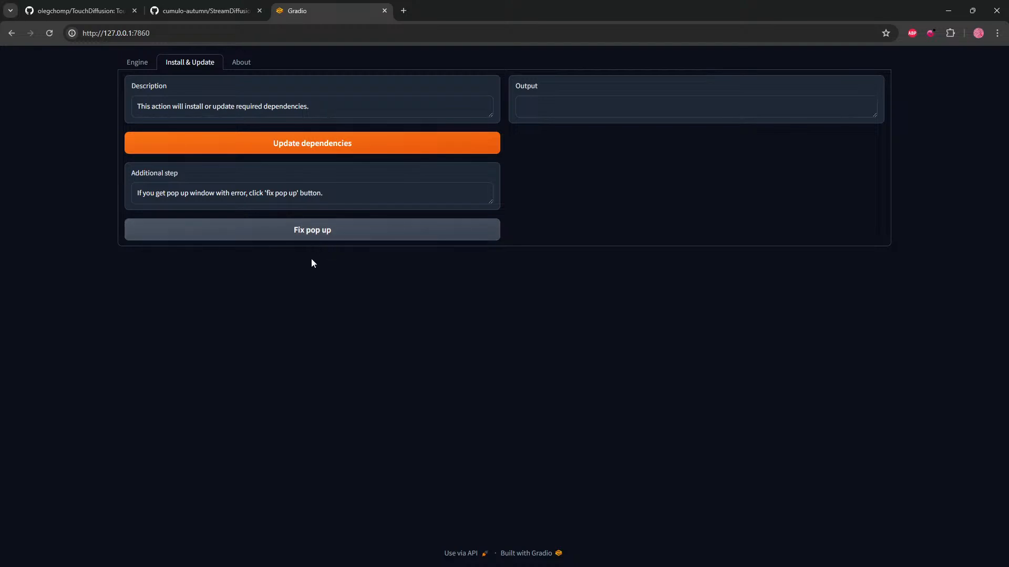
click(137, 62)
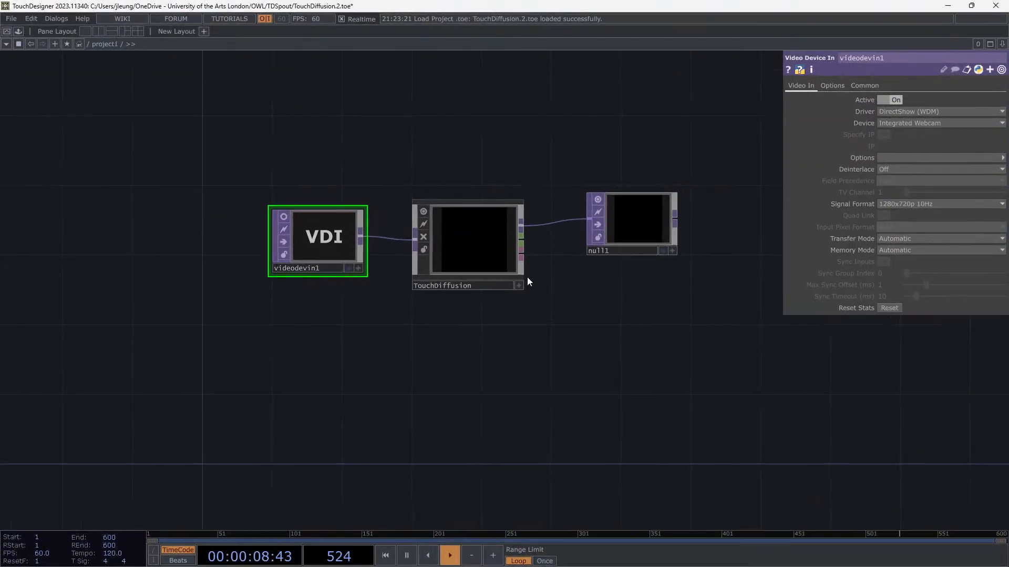
Step: In the TouchDesigner project, set the TouchDiffusion component's denoising strength to 0.715
click(471, 248)
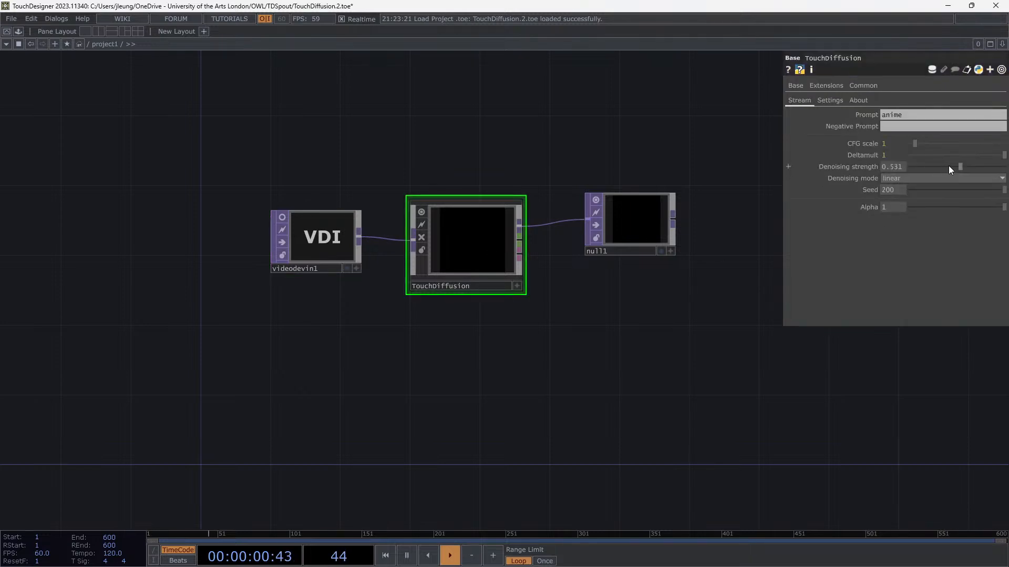
drag(972, 167, 978, 167)
drag(313, 266, 307, 261)
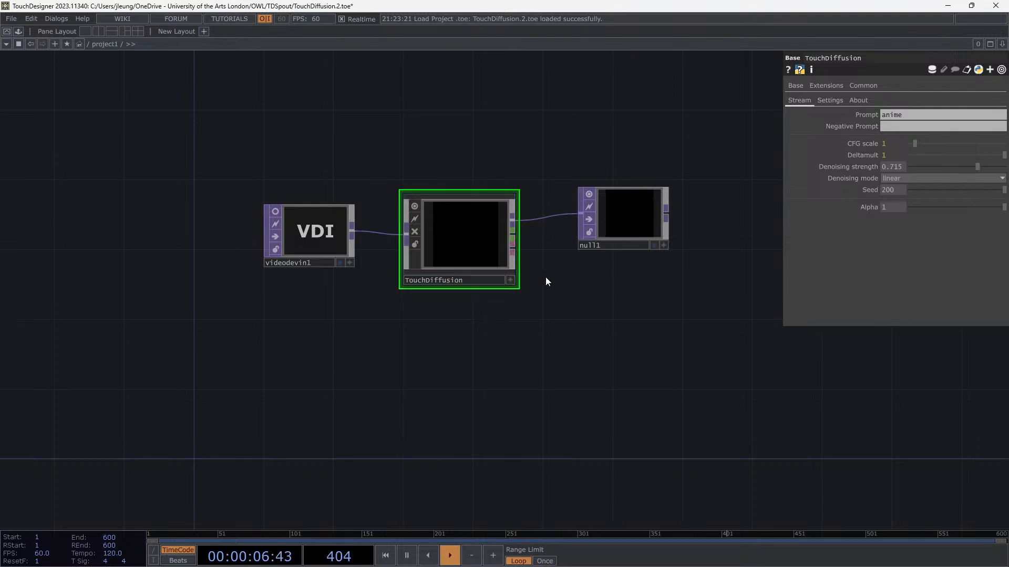
Step: Check the TouchDiffusion component's extension and folder settings, keep the current folder, and load the sd-turbo-512-512-1 engine
click(827, 90)
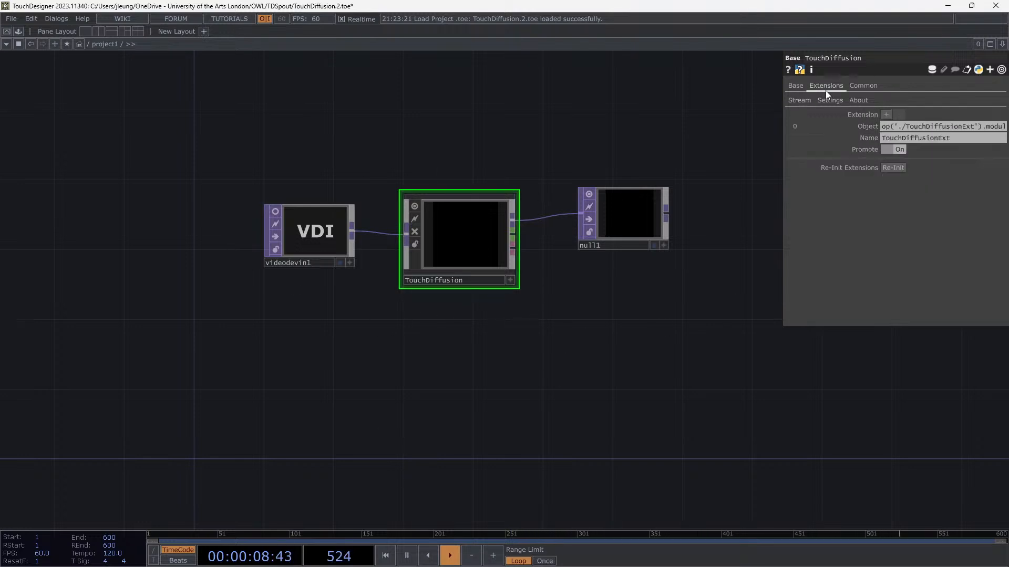
click(799, 89)
click(832, 103)
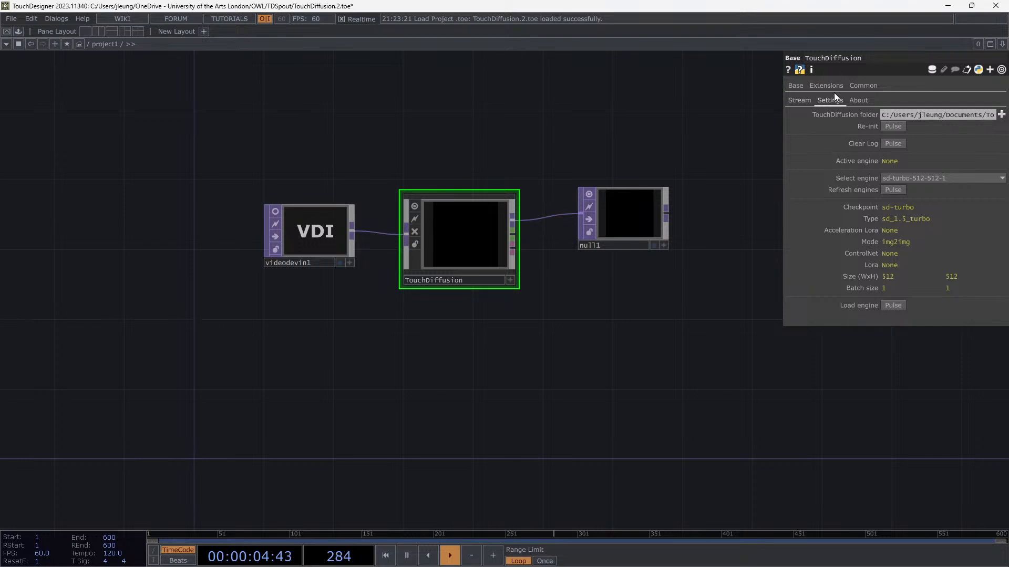
click(1002, 115)
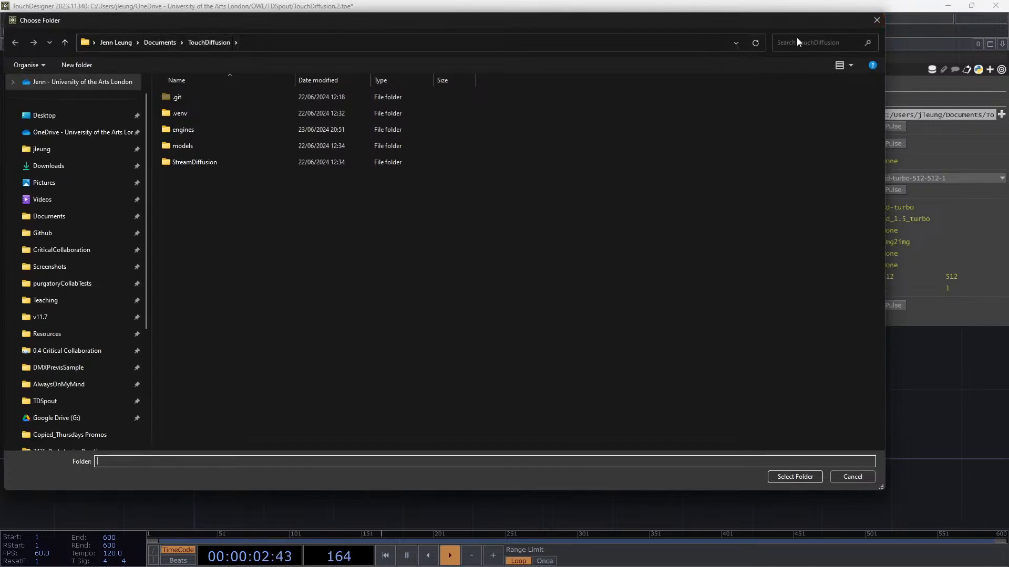
click(875, 21)
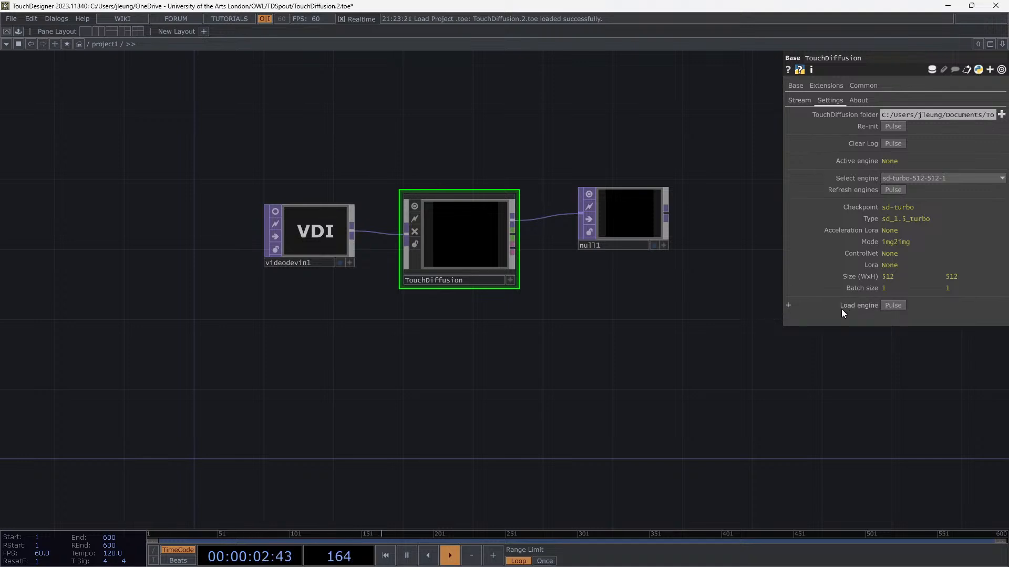
click(899, 305)
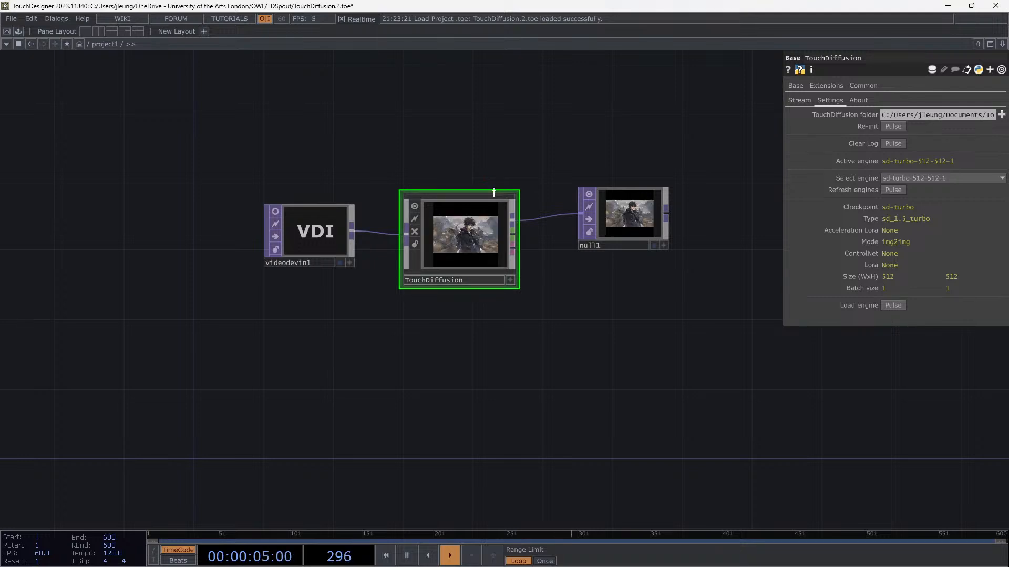
Step: Examine the generated image on the TouchDiffusion node up close and alongside the connected video input and null nodes
scroll(516, 342, up, 5)
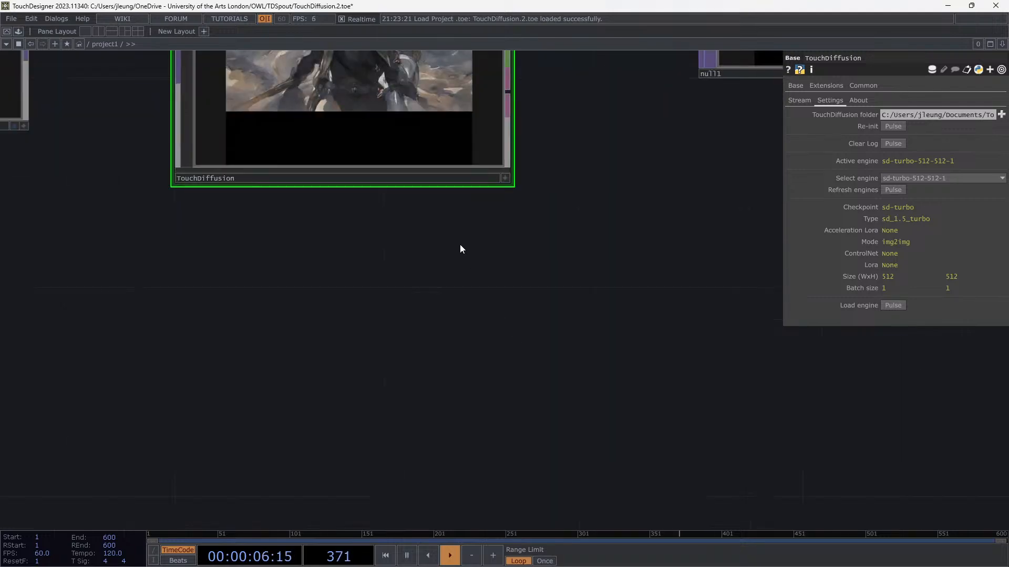
scroll(393, 264, down, 7)
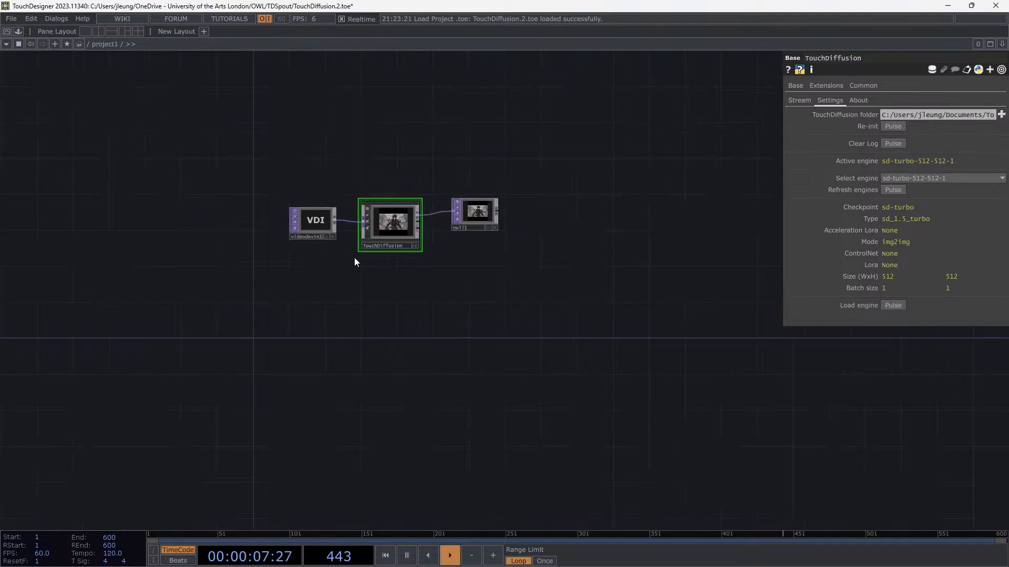
scroll(361, 273, up, 4)
drag(299, 180, 349, 282)
drag(382, 346, 396, 369)
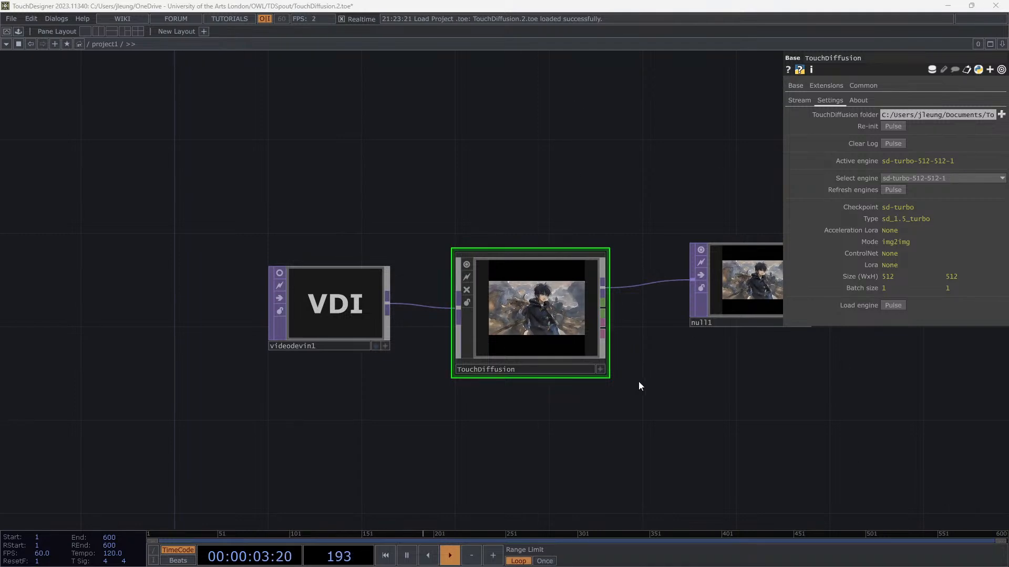
scroll(620, 369, up, 3)
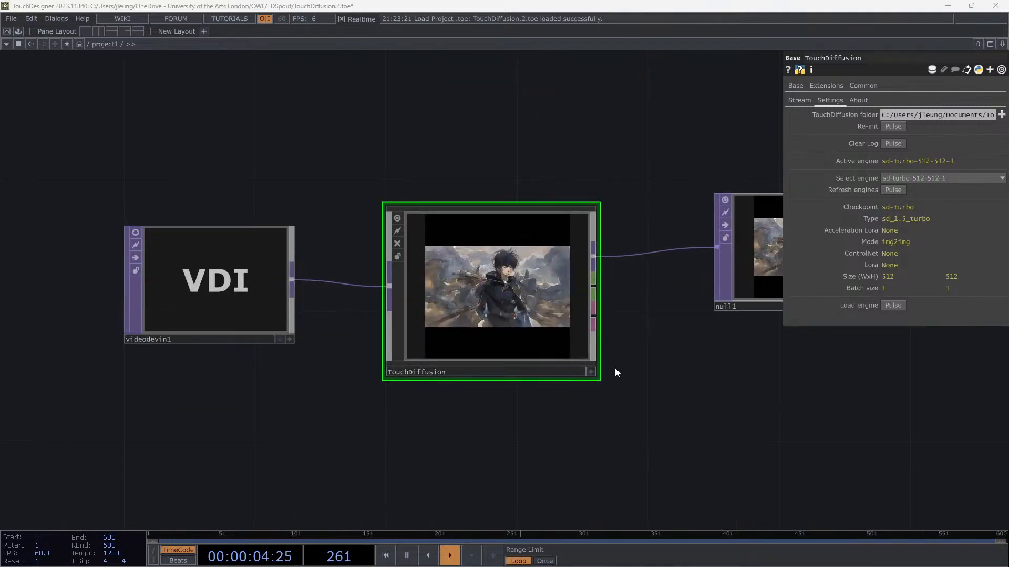
scroll(423, 117, up, 5)
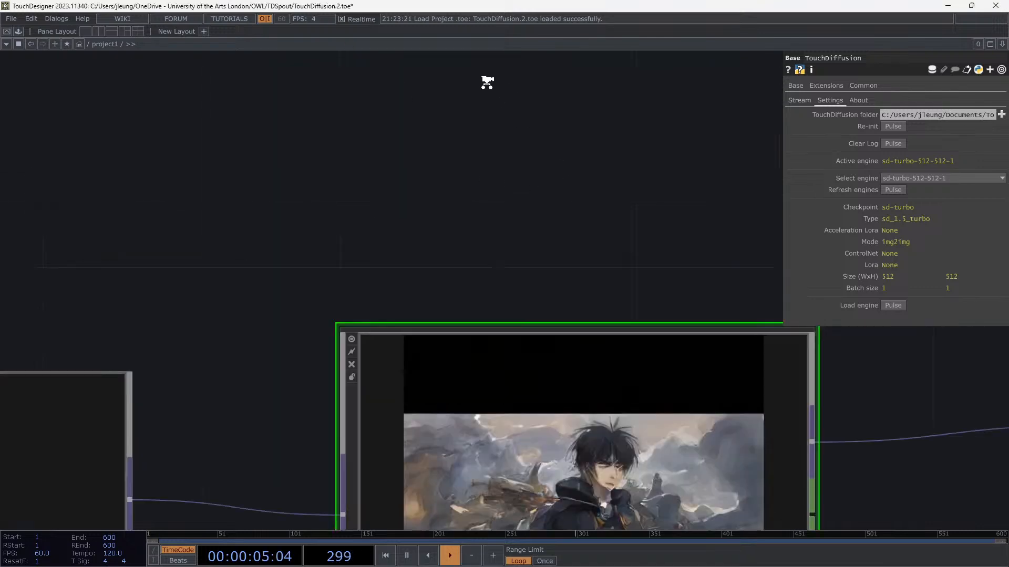
scroll(338, 79, down, 2)
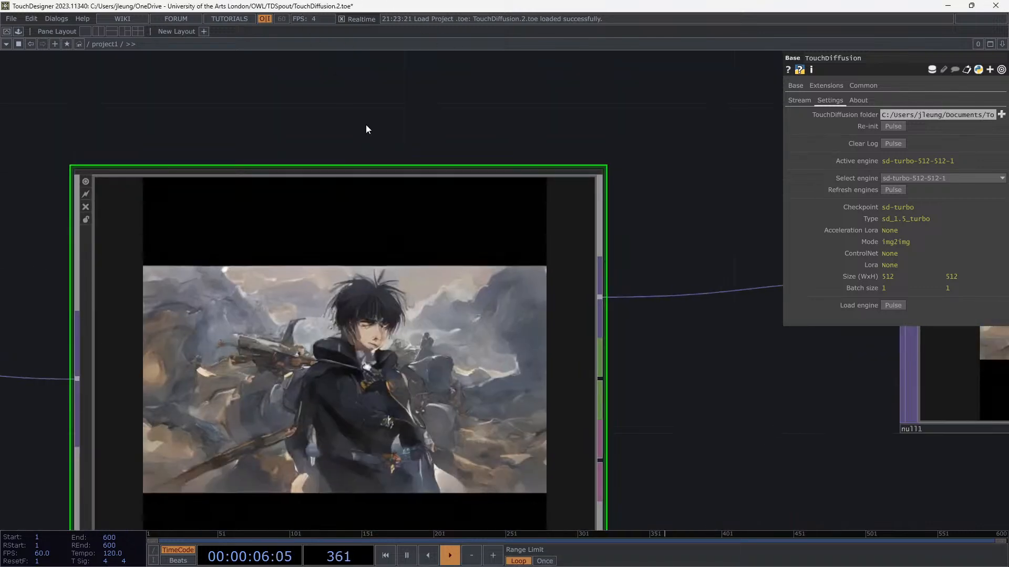
scroll(367, 128, down, 5)
mouse_move(350, 146)
middle_down()
mouse_move(293, 146)
mouse_move(349, 129)
middle_up()
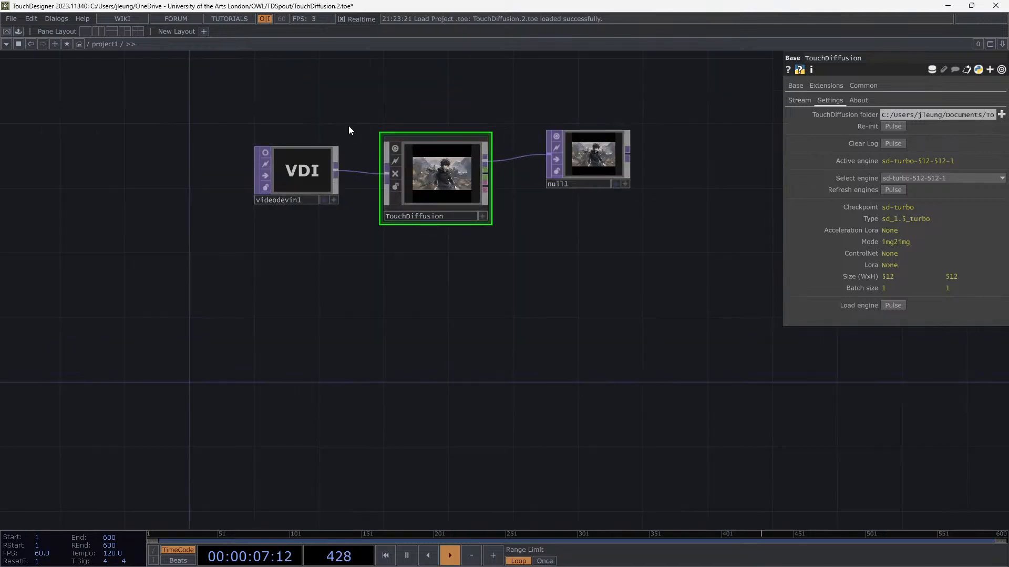
Step: Replace the TouchDiffusion component's stream prompt with "Plants in an office, with white walls,"
drag(347, 124, 385, 170)
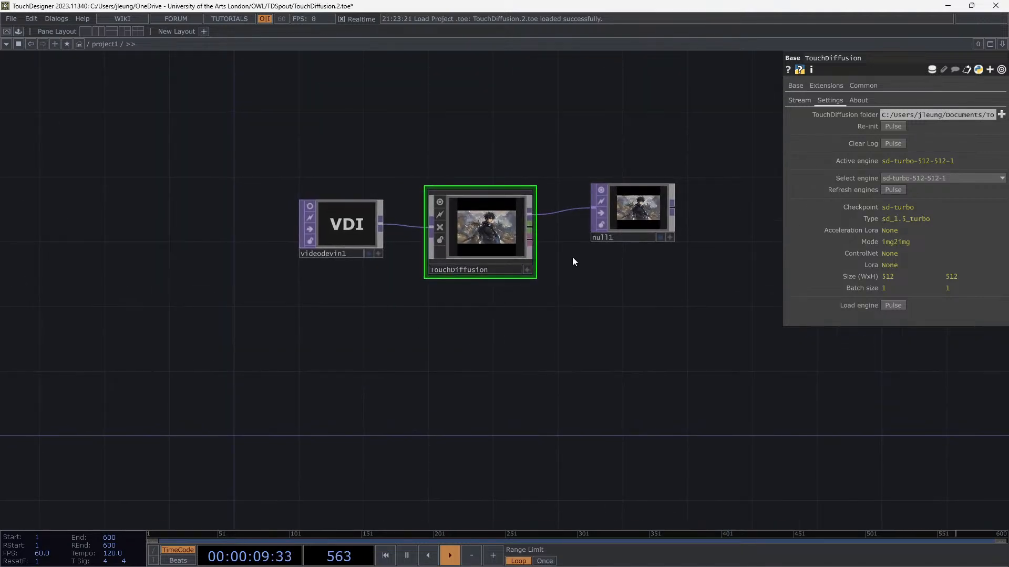
click(633, 226)
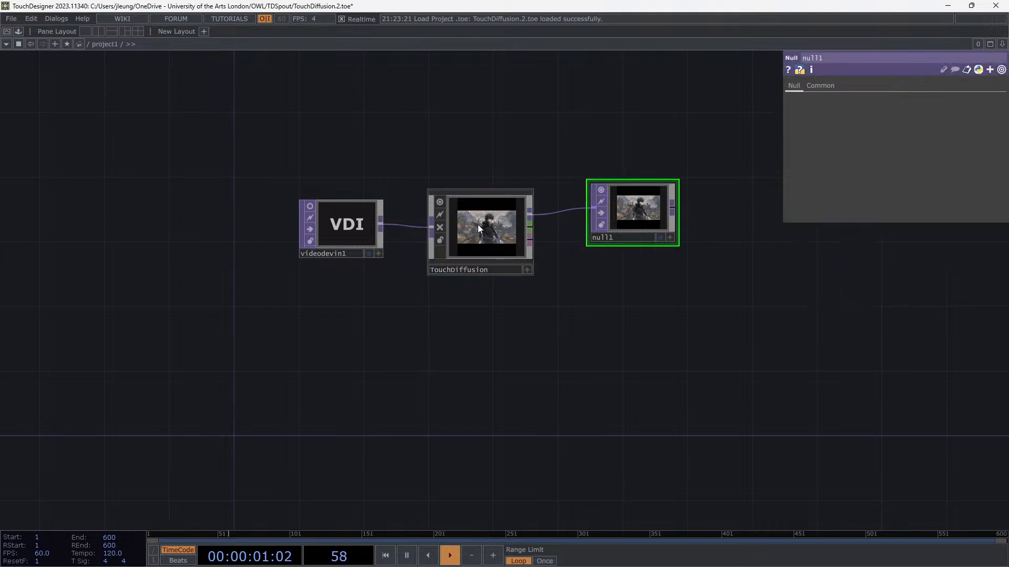
scroll(471, 247, up, 2)
click(482, 238)
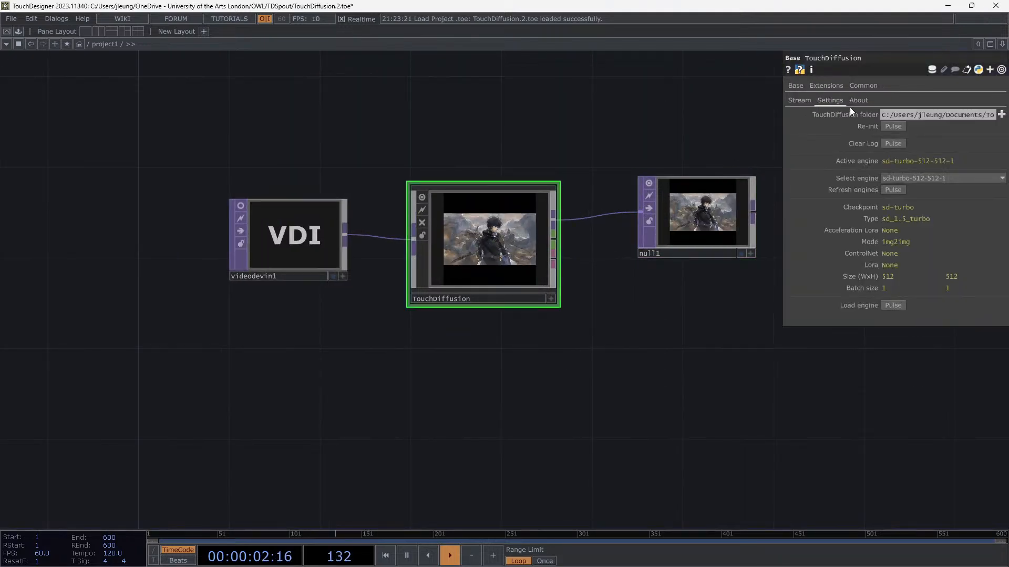
click(808, 100)
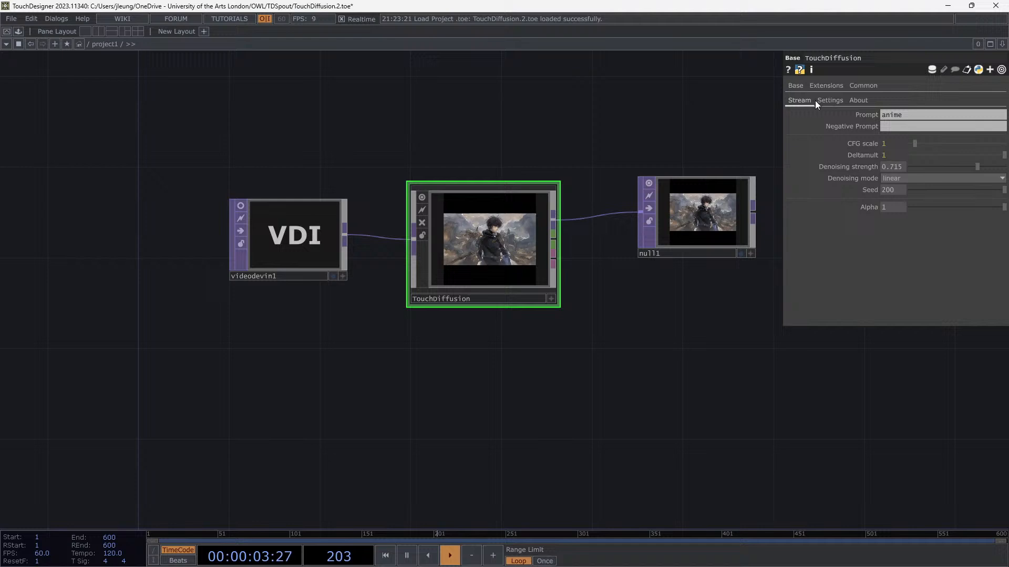
click(913, 117)
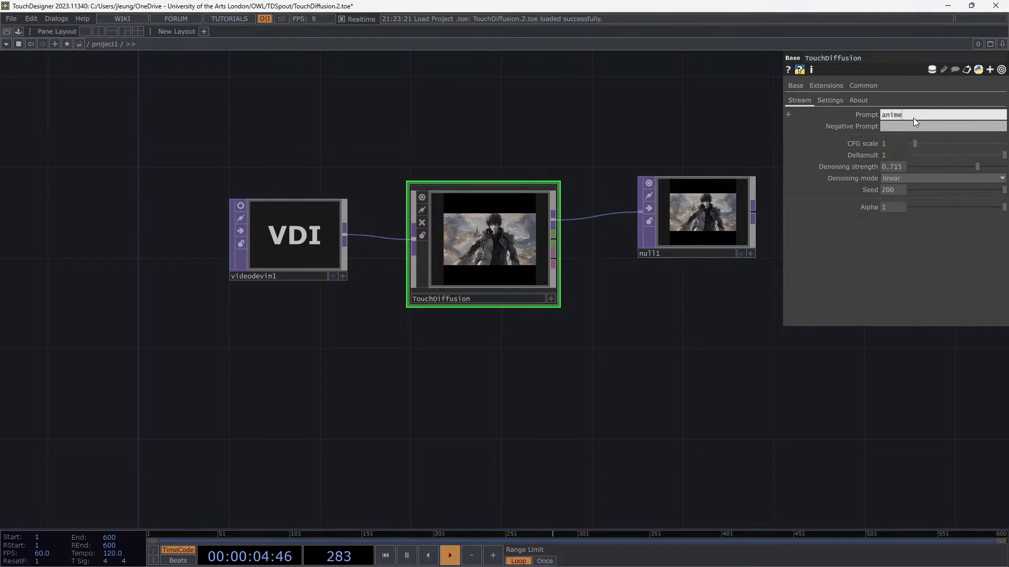
key(BackSpace)
key(BackSpace)
key(BackSpace)
key(BackSpace)
key(BackSpace)
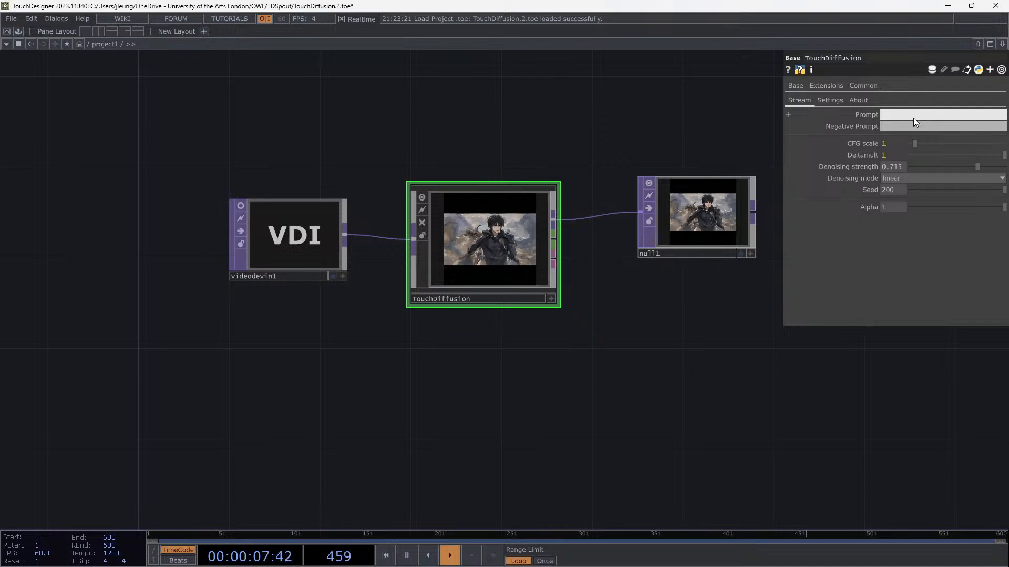
text(Pl)
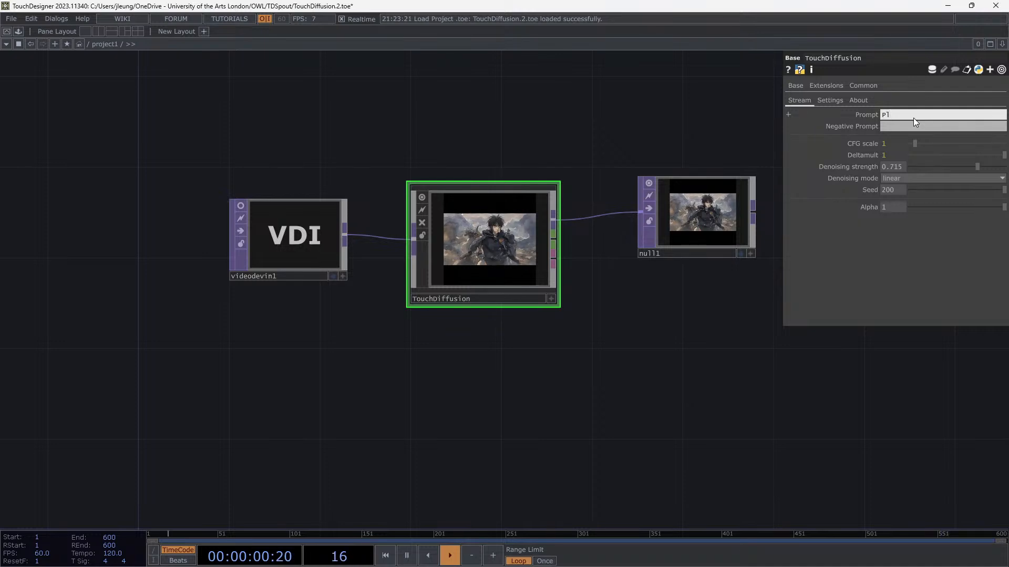
text(ants in an o)
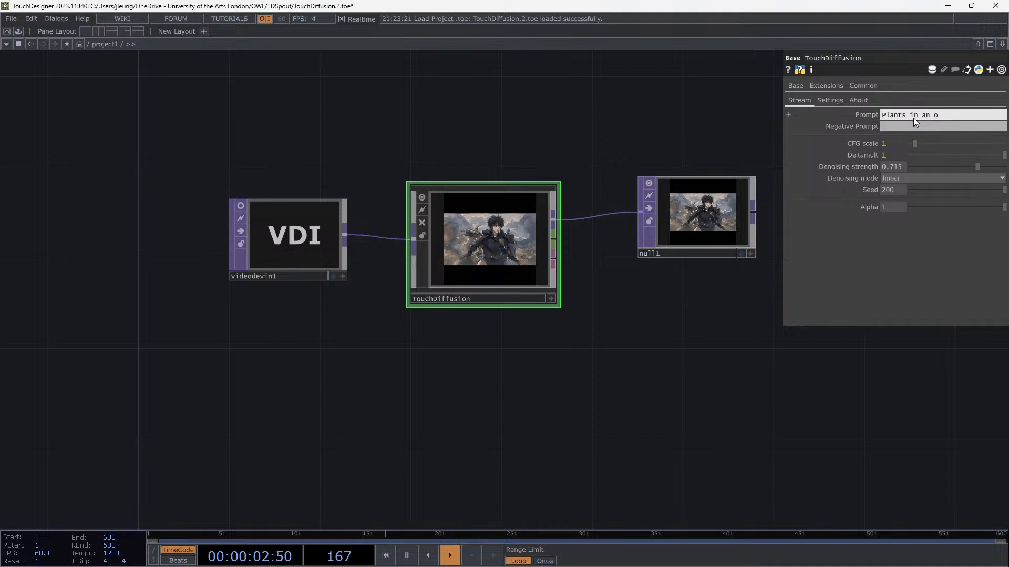
text(ffice, )
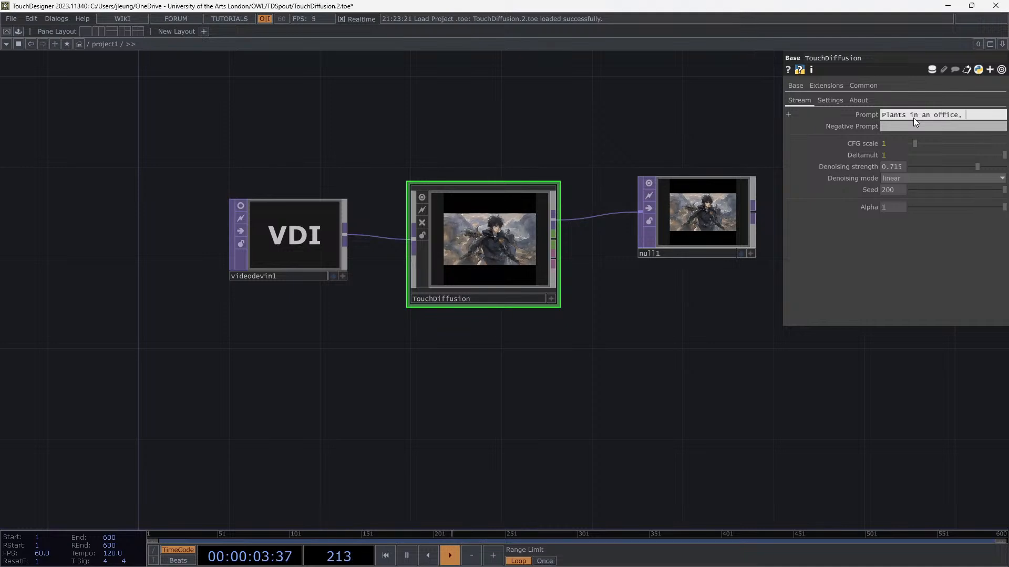
text(with white walls,)
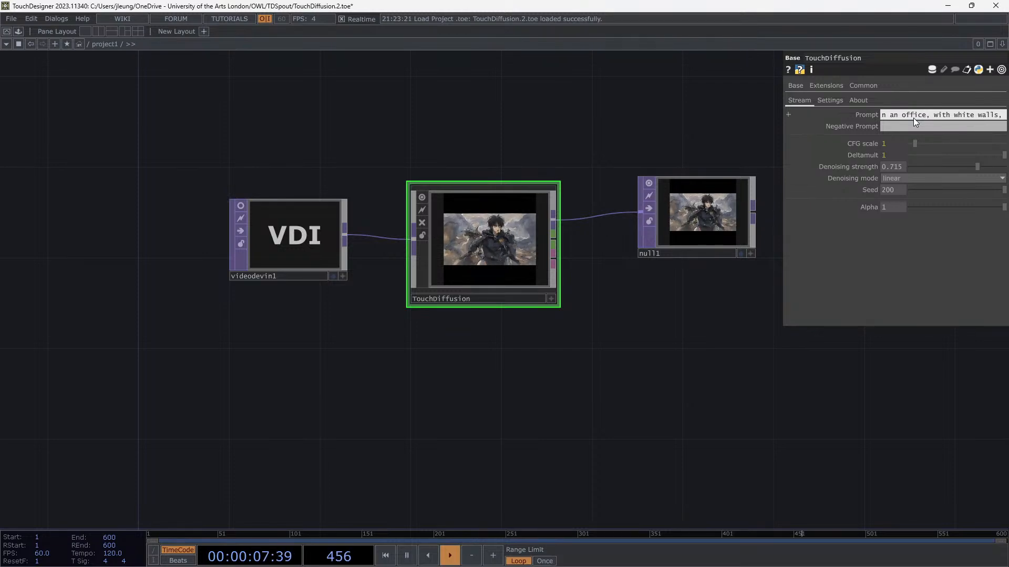
key(Return)
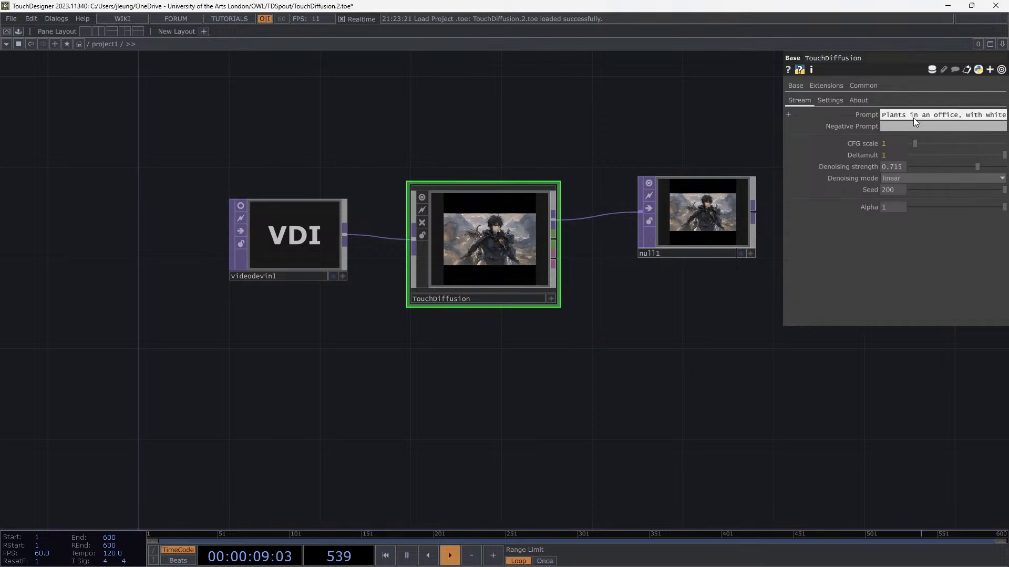
Step: Lower the TouchDiffusion denoising strength to 0.369 and set the seed to 1
scroll(581, 278, up, 3)
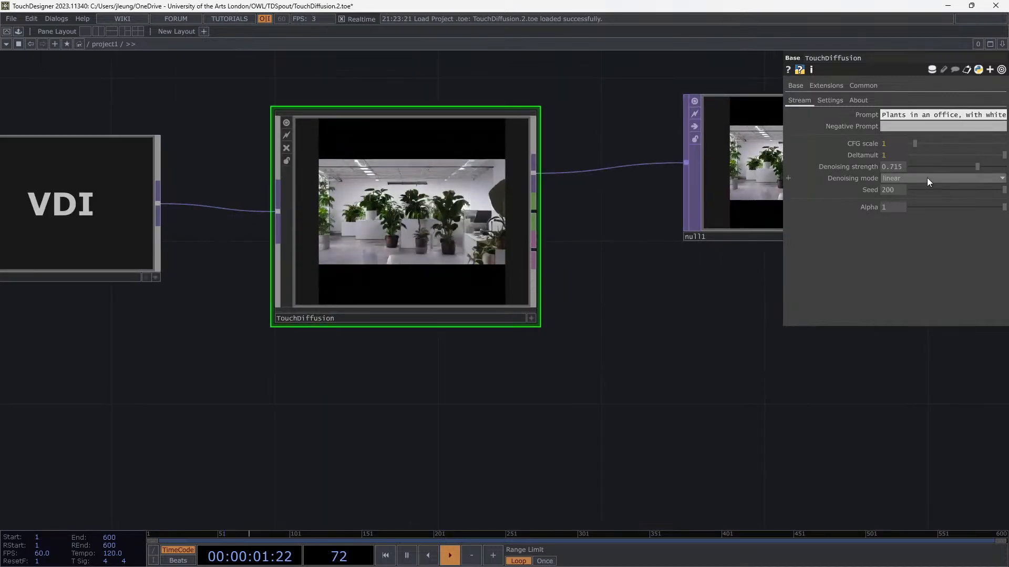
mouse_move(957, 166)
mouse_down()
mouse_move(935, 166)
mouse_move(944, 166)
mouse_up()
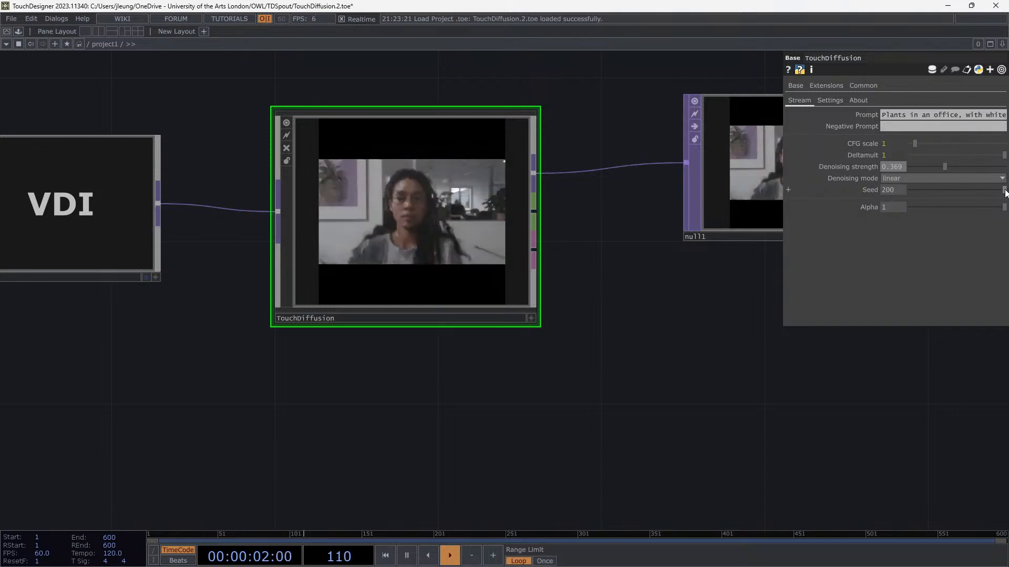
mouse_move(1005, 190)
mouse_down()
mouse_move(901, 182)
mouse_move(969, 197)
mouse_move(1005, 190)
mouse_up()
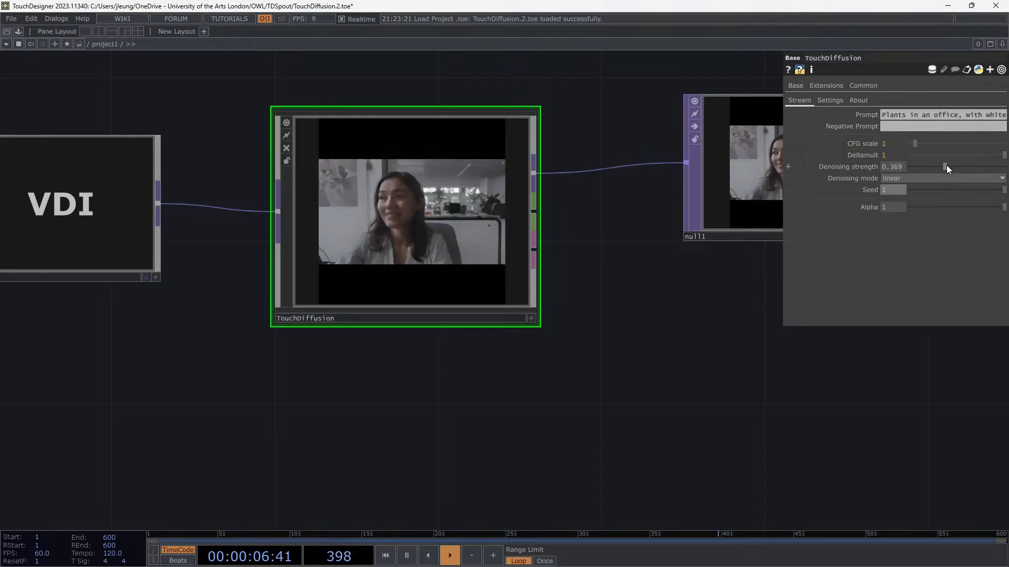
Step: Raise the TouchDiffusion denoising strength to 0.659 and examine the generated image up close
drag(947, 166, 973, 169)
scroll(577, 244, up, 3)
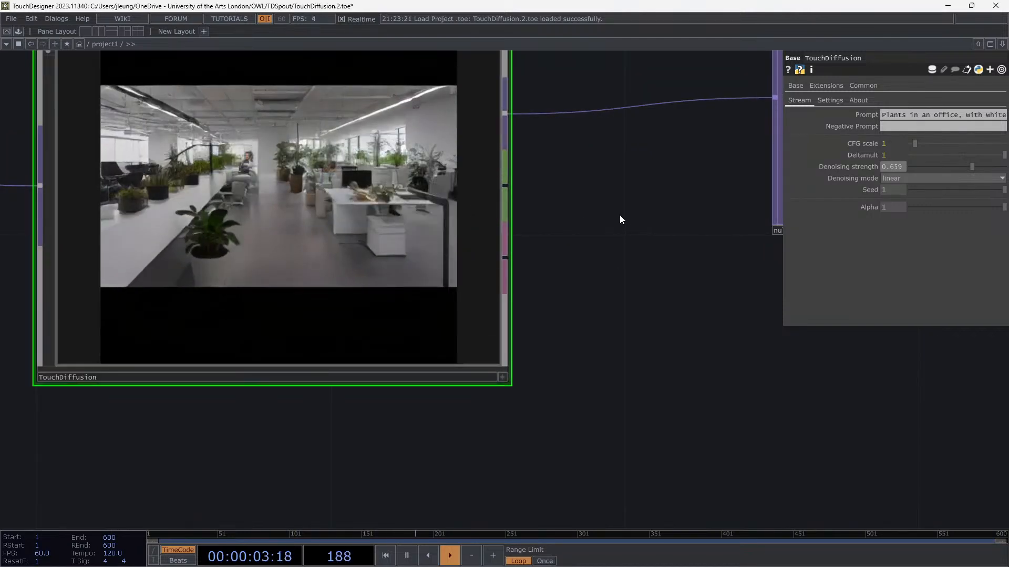
scroll(604, 212, down, 3)
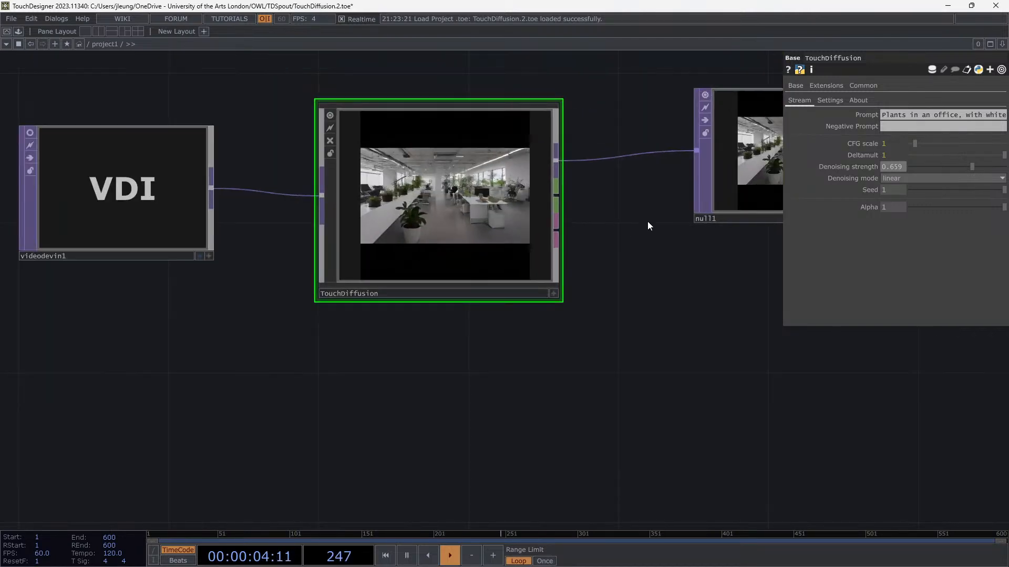
drag(653, 219, 635, 257)
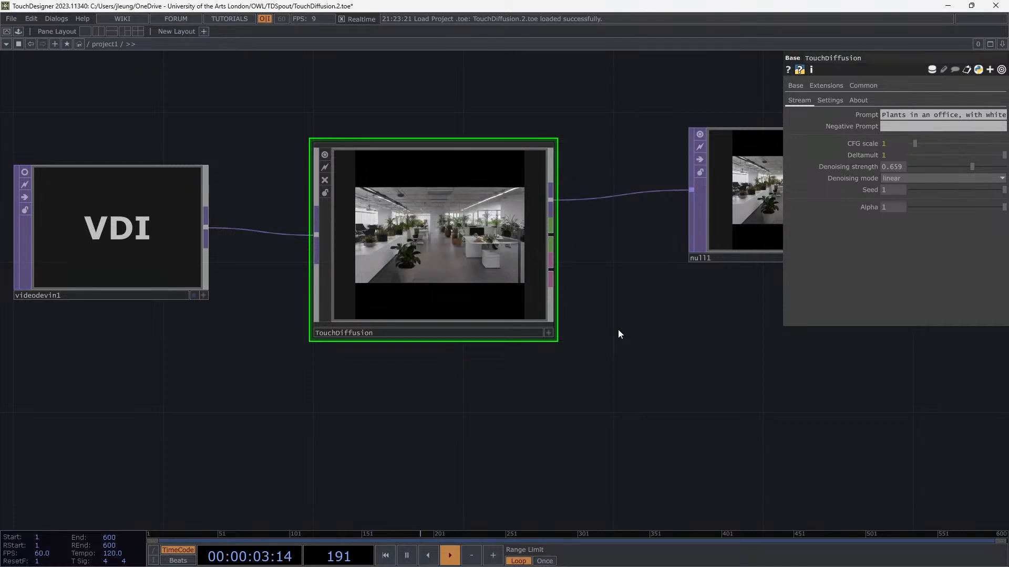
Step: Add a Syphon Spout In TOP below the video device node and connect it to the TouchDiffusion input instead of the webcam
click(154, 241)
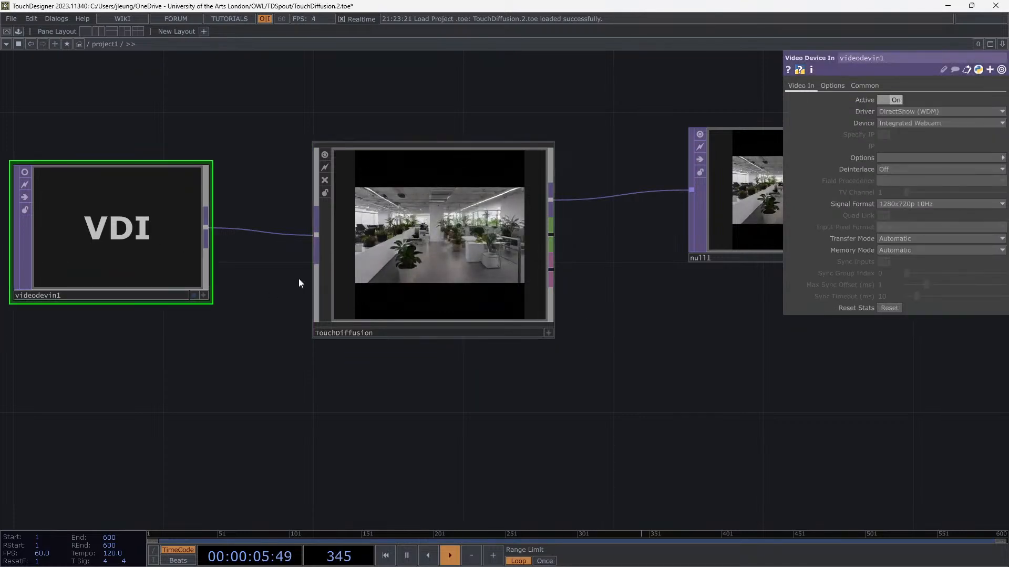
double_click(99, 344)
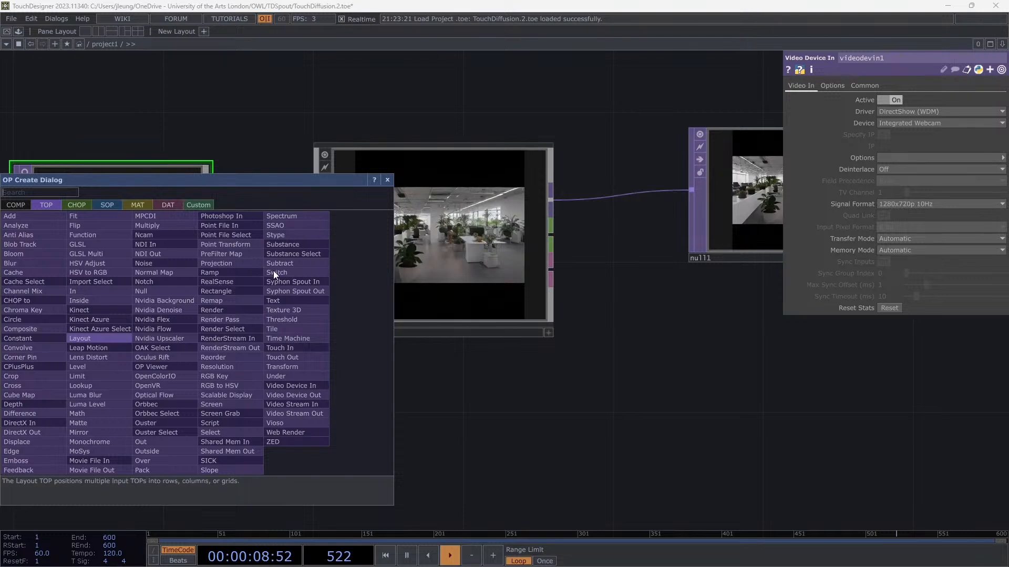
click(314, 283)
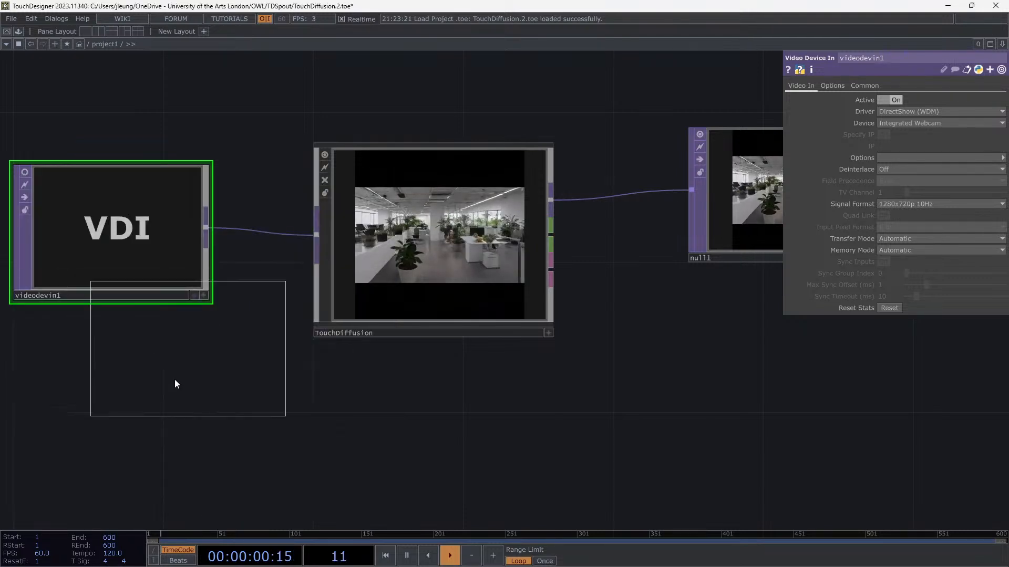
click(146, 395)
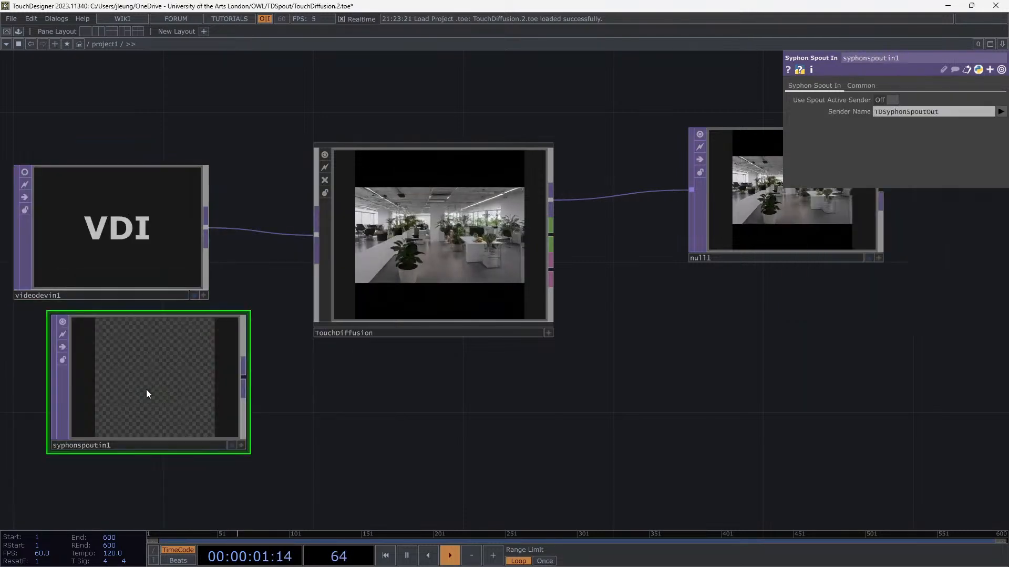
drag(242, 377, 322, 235)
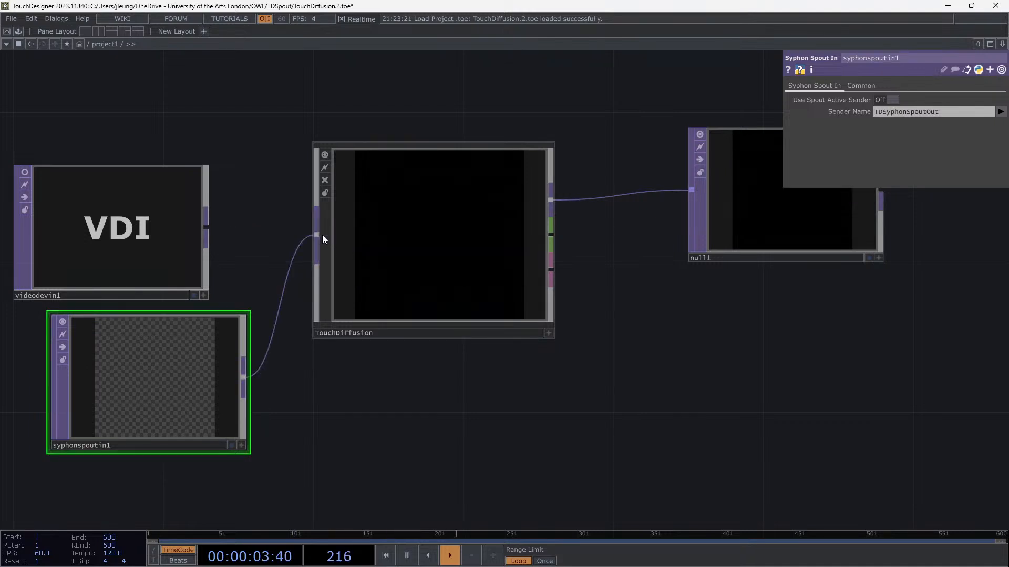
Step: Delete the disconnected videodevin1 webcam node from the network
drag(415, 372, 564, 269)
scroll(564, 269, down, 3)
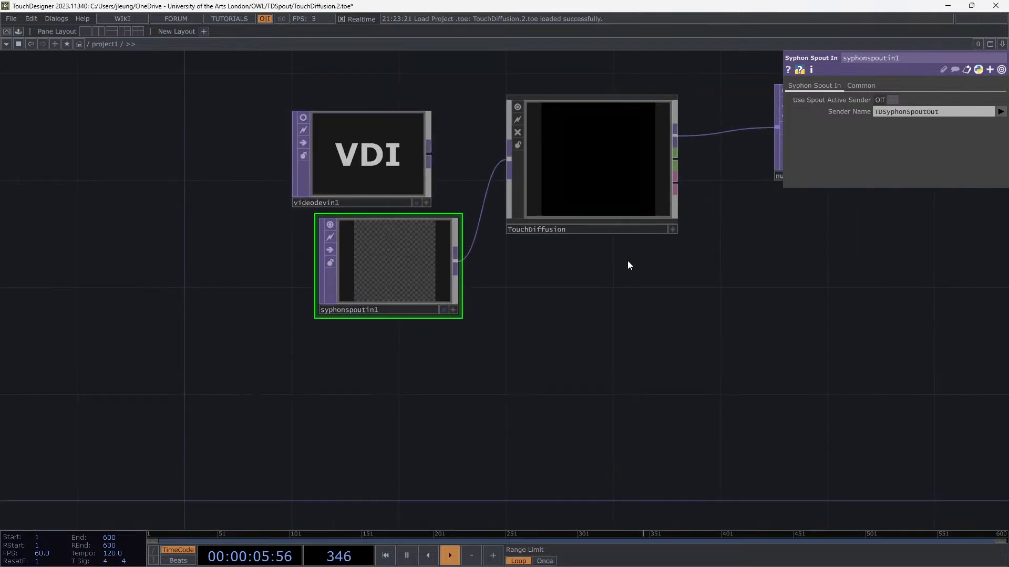
click(408, 164)
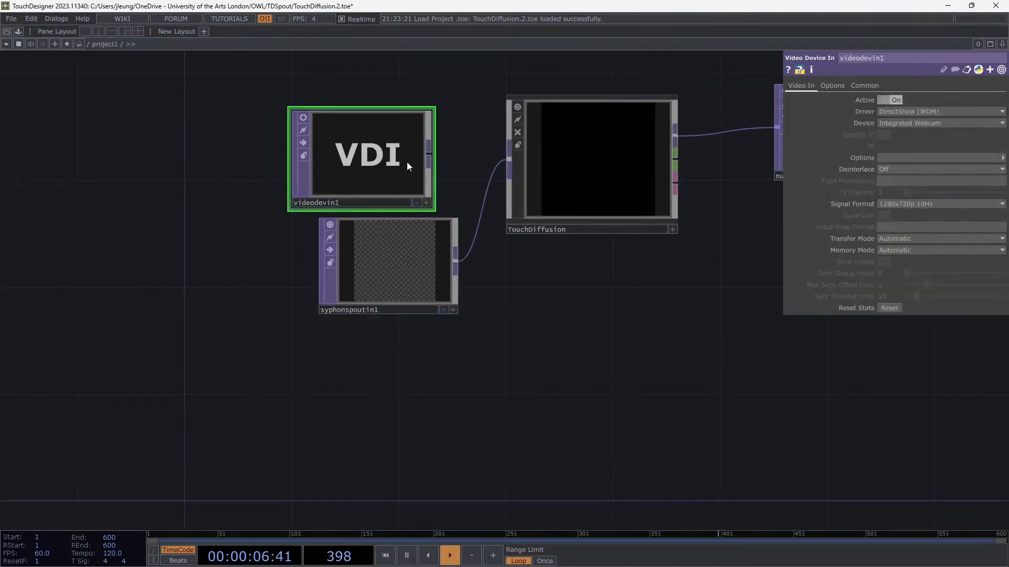
key(Delete)
Step: Pause the timeline and save the TouchDesigner project
click(409, 555)
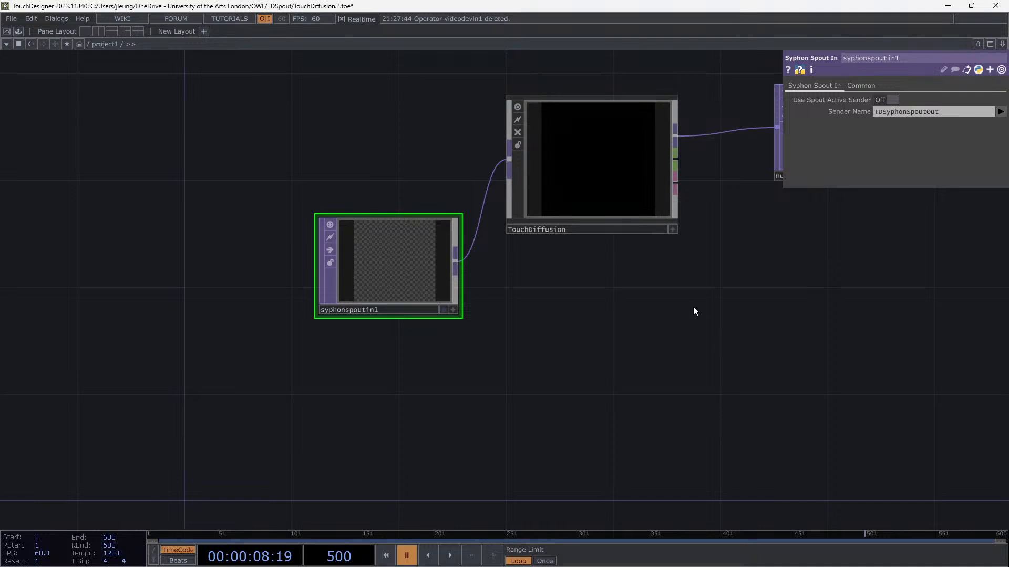
key(ctrl+s)
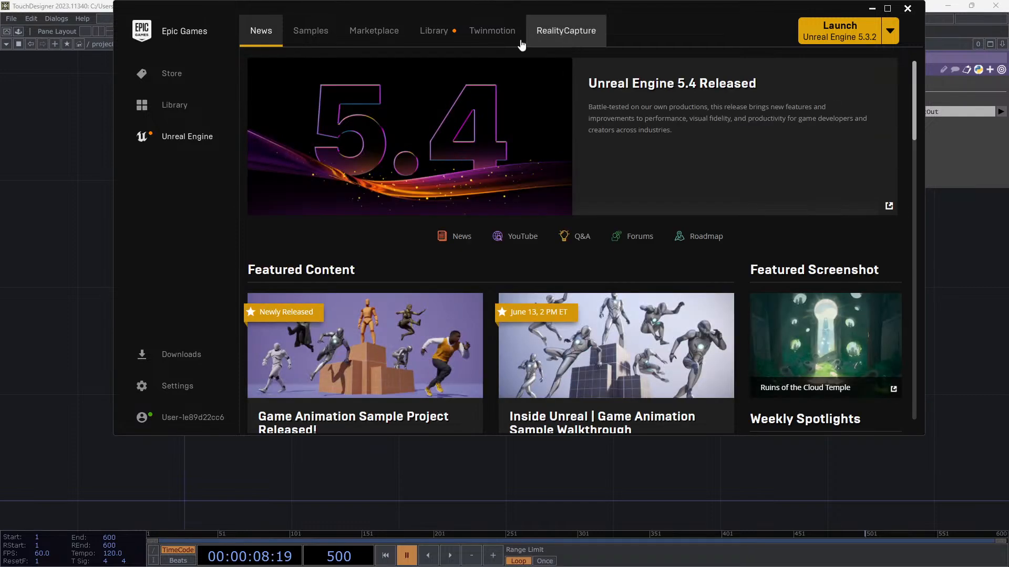
Step: In the Epic Games Launcher, find MassSampleProject among the Unreal Engine library projects, select it, and minimise the launcher
click(432, 33)
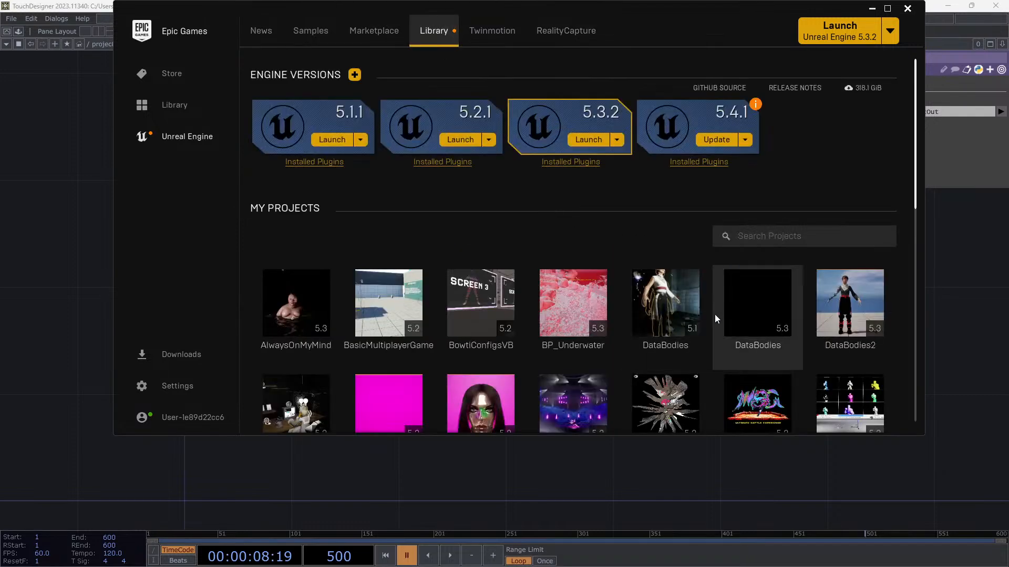
scroll(672, 333, down, 4)
scroll(671, 333, down, 2)
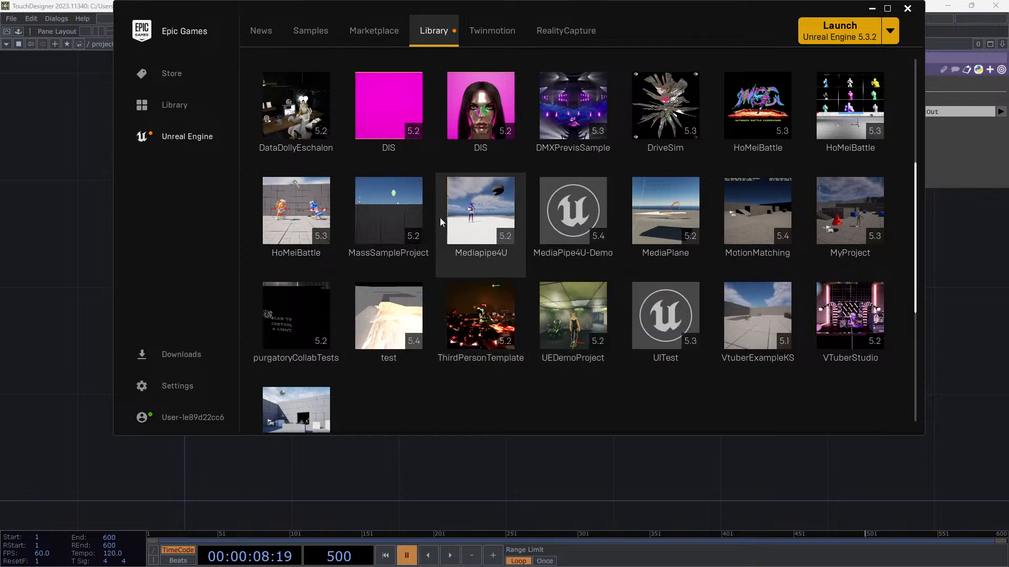
click(399, 226)
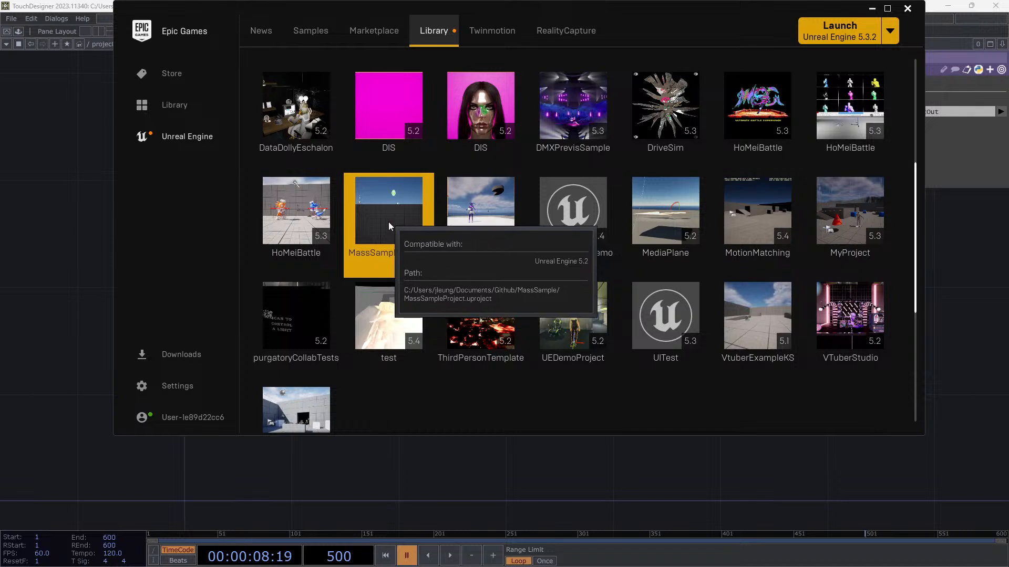
right_click(389, 222)
click(415, 251)
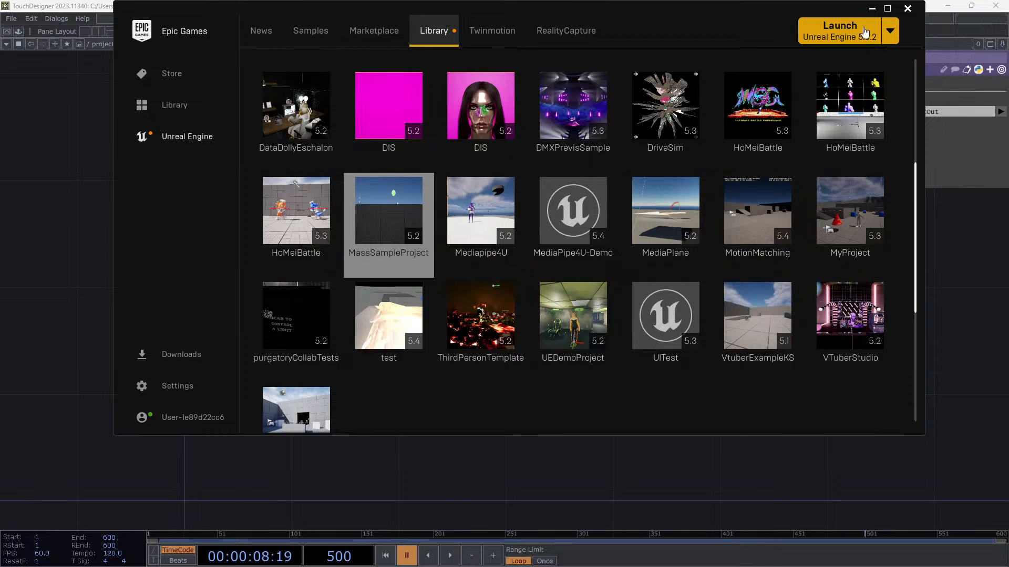
click(872, 9)
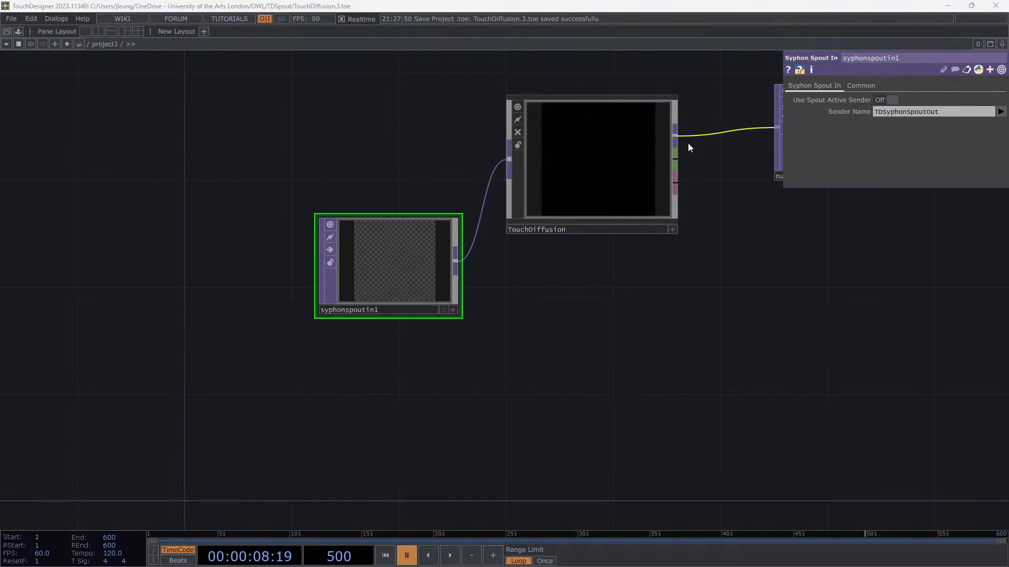
Step: Move the TouchDiffusion node down beside the syphonspoutin1 node and keep it selected
drag(624, 169, 650, 249)
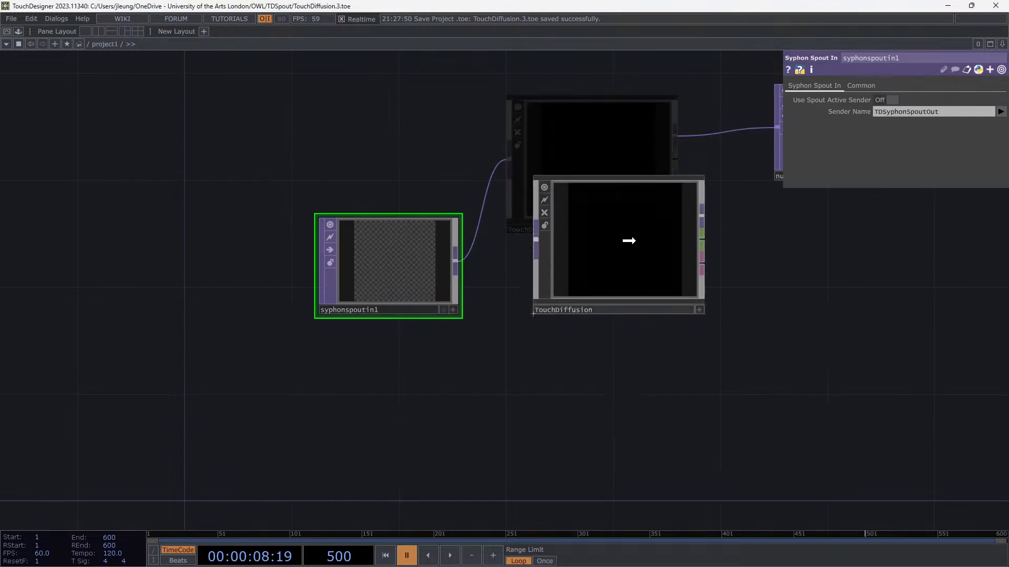
click(649, 225)
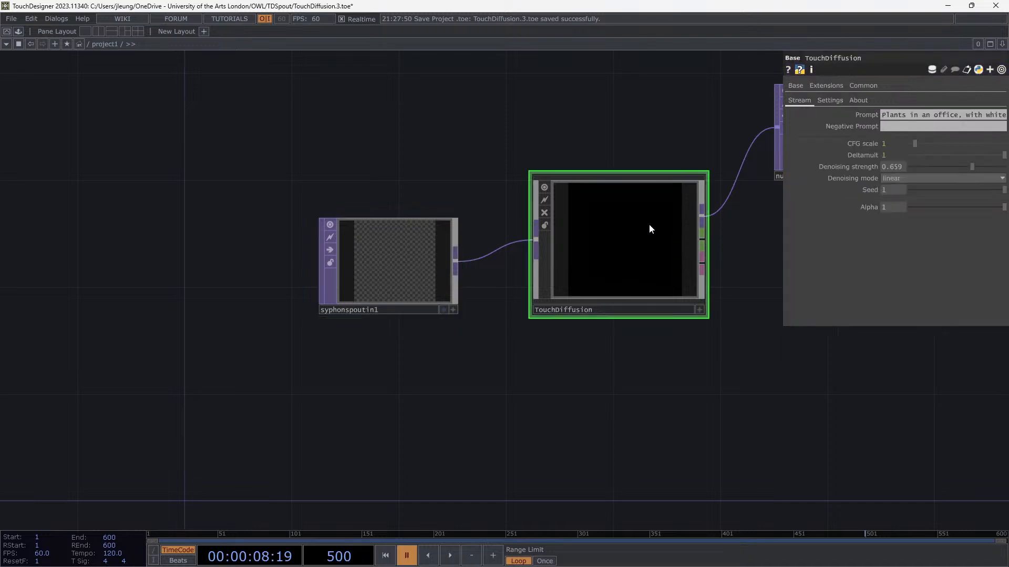
drag(630, 359, 588, 351)
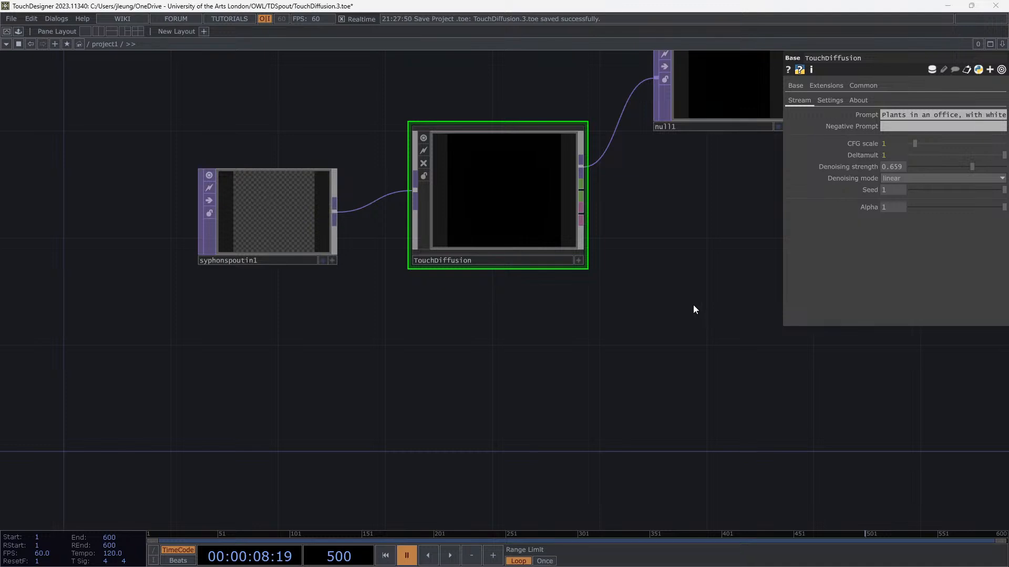
key(Tab)
click(675, 171)
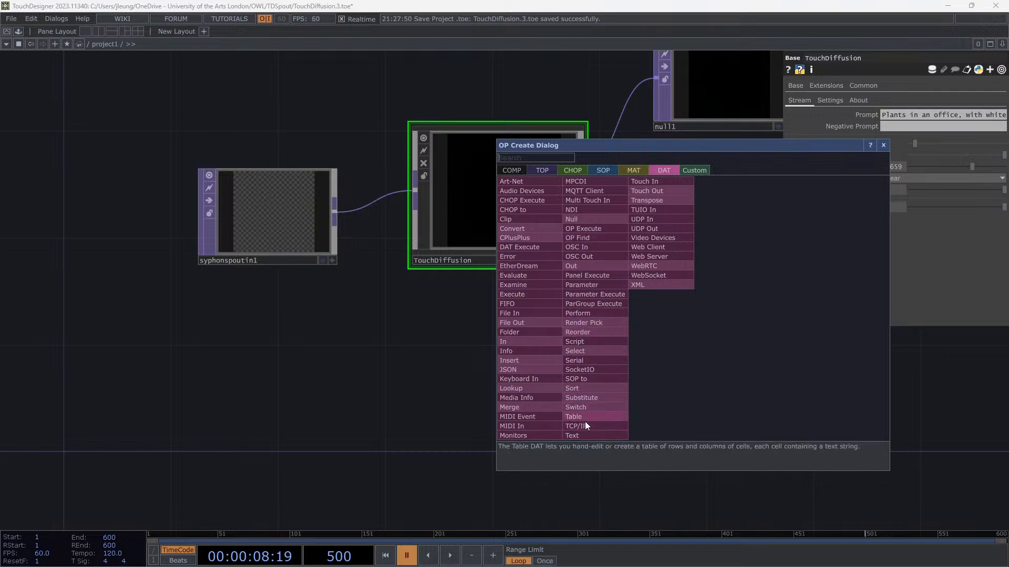
click(673, 300)
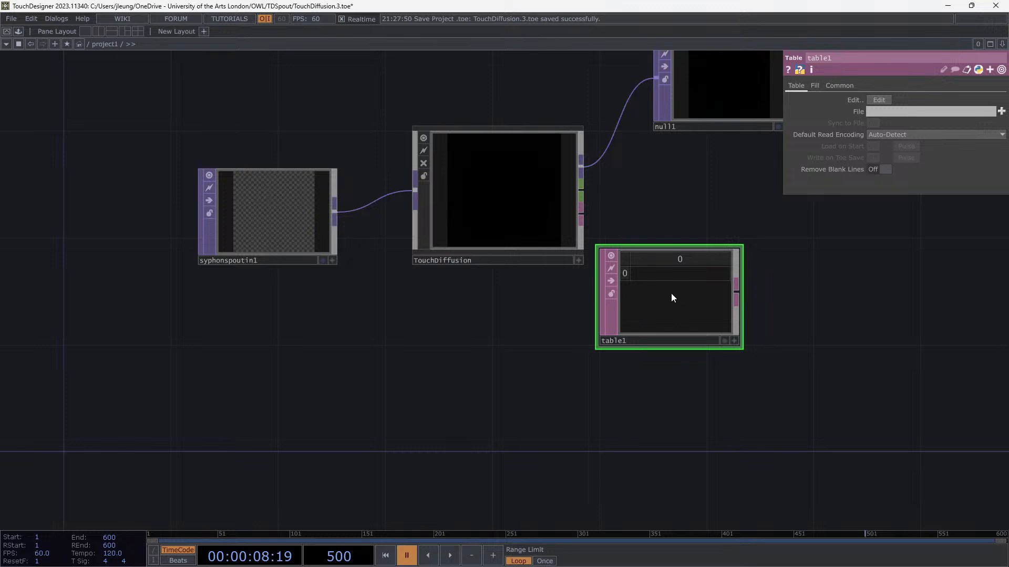
key(Delete)
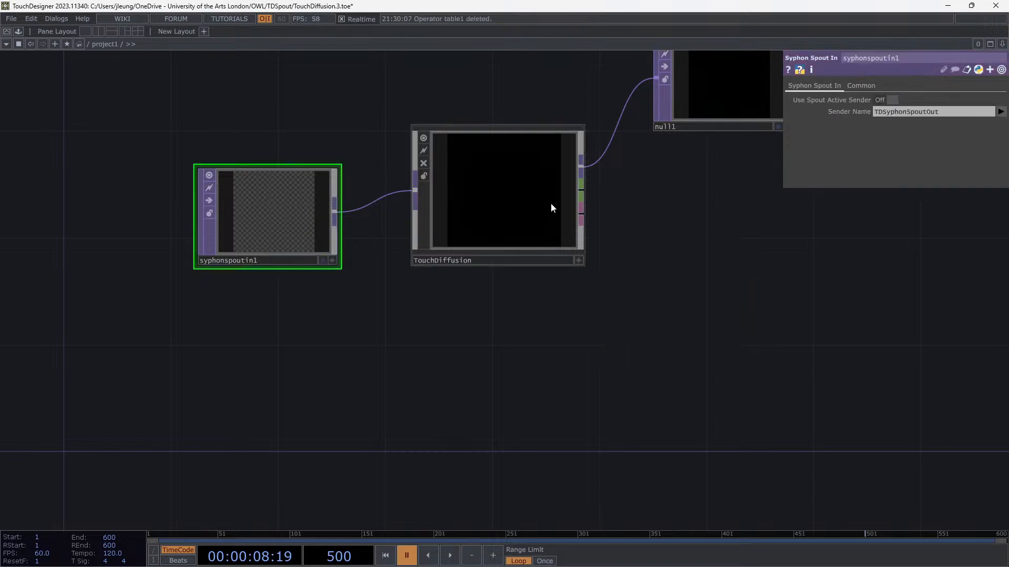
Step: Drive the TouchDiffusion node's Seed parameter with the expression absTime.seconds*10
click(551, 204)
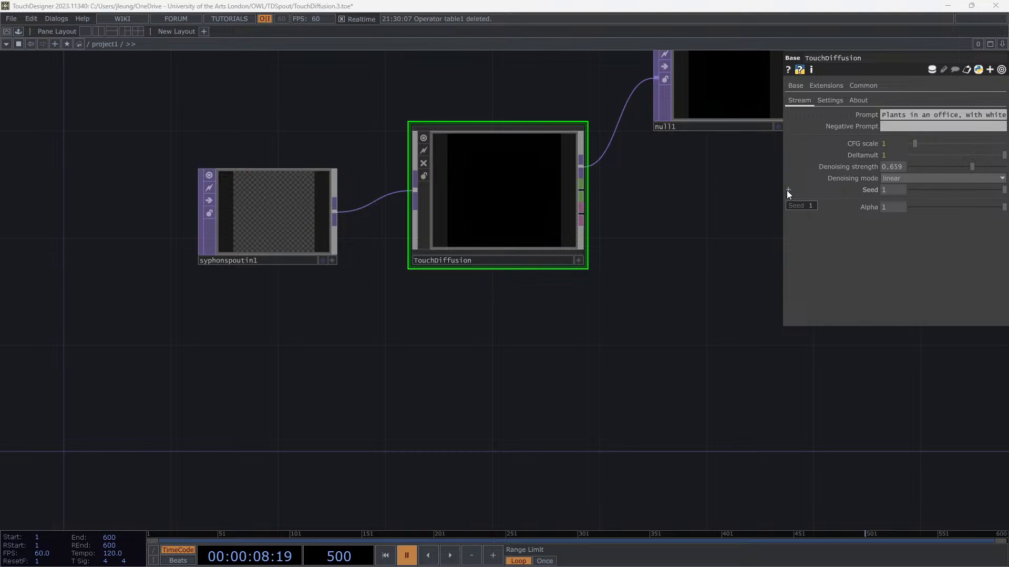
click(786, 191)
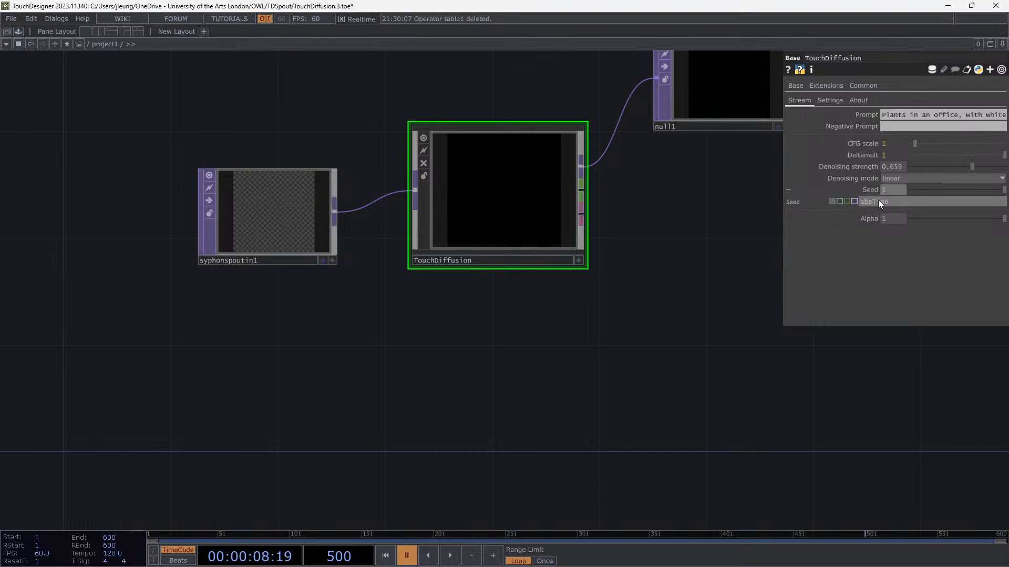
text(absTime.seconds)
key(Return)
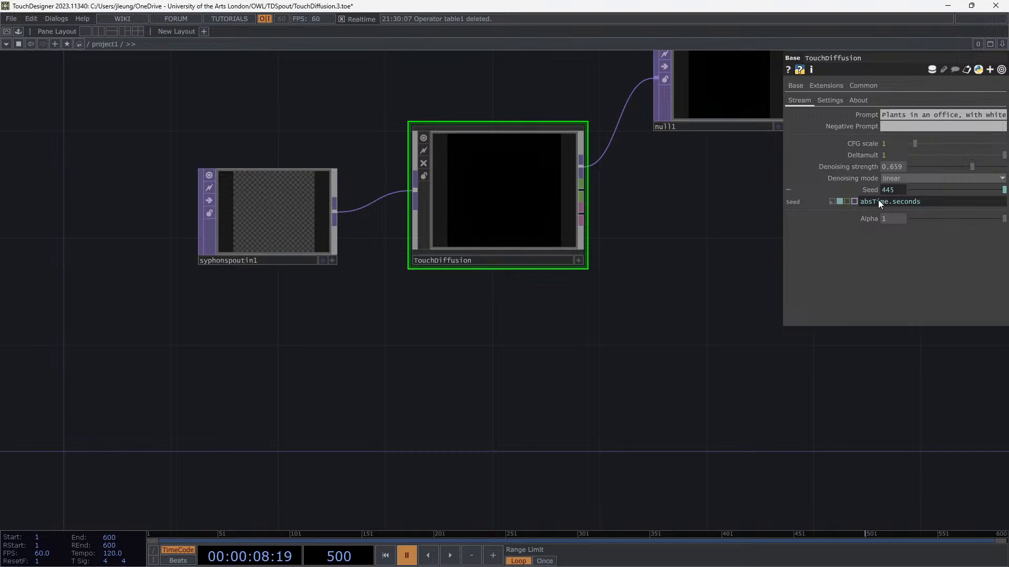
text(*10)
Step: Arrange the syphonspoutin1 and null1 nodes on either side of TouchDiffusion, roughly level with it
drag(703, 77, 730, 174)
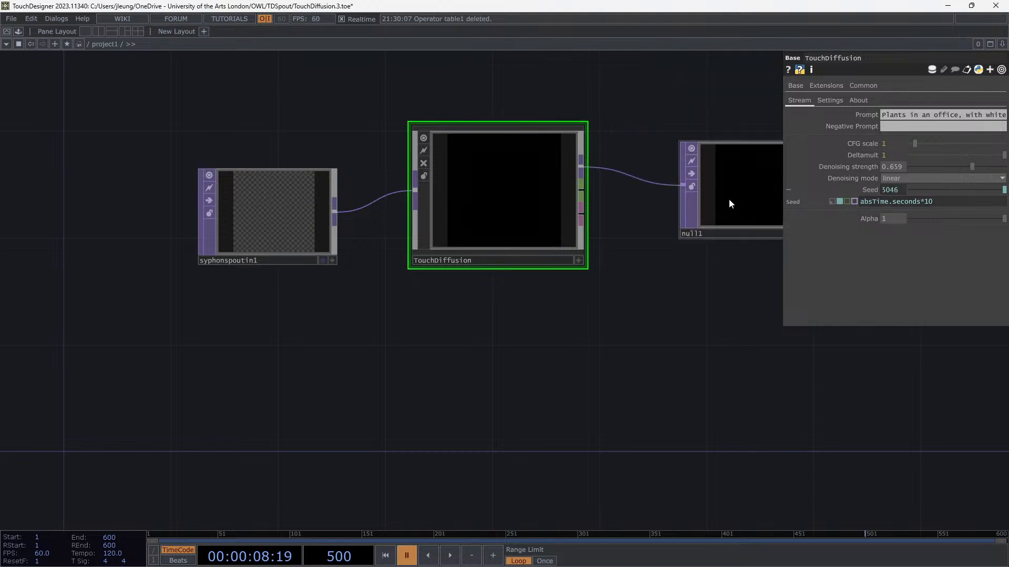
drag(258, 200, 232, 175)
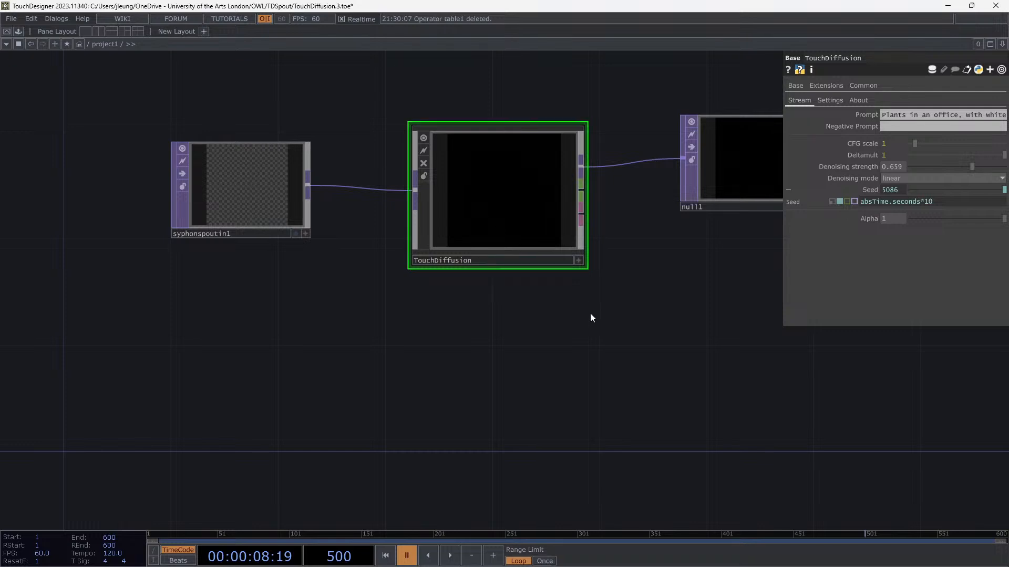
scroll(590, 313, down, 5)
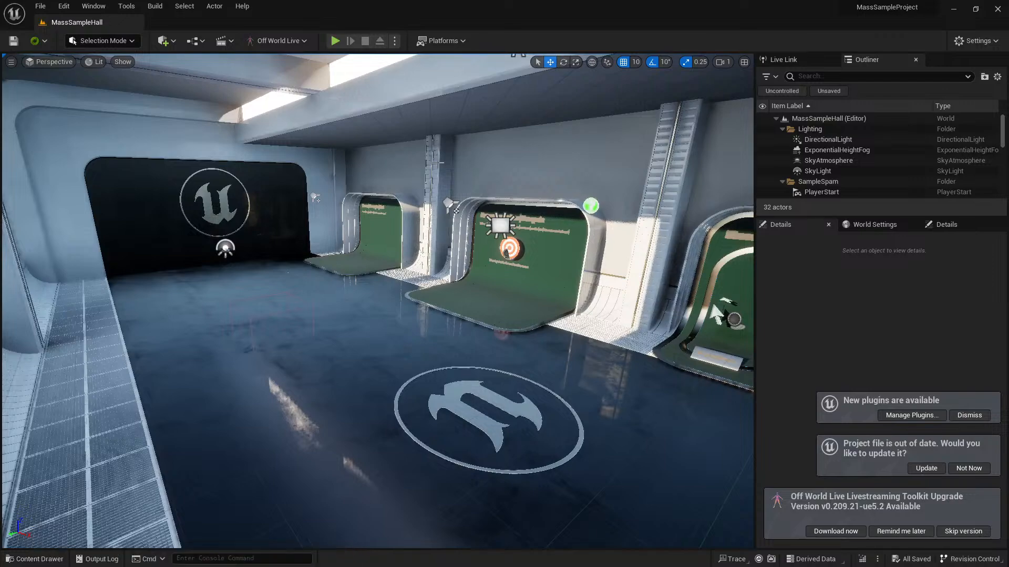
Step: Switch to the MassSampleProject in Unreal Engine, open the Content Drawer and reduce its height
right_drag(367, 236, 226, 216)
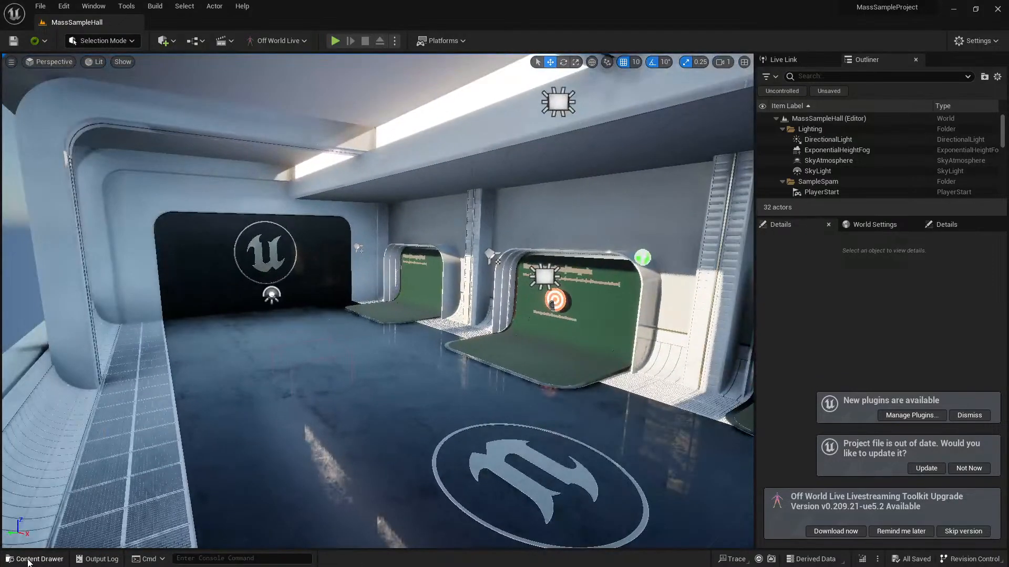
click(34, 559)
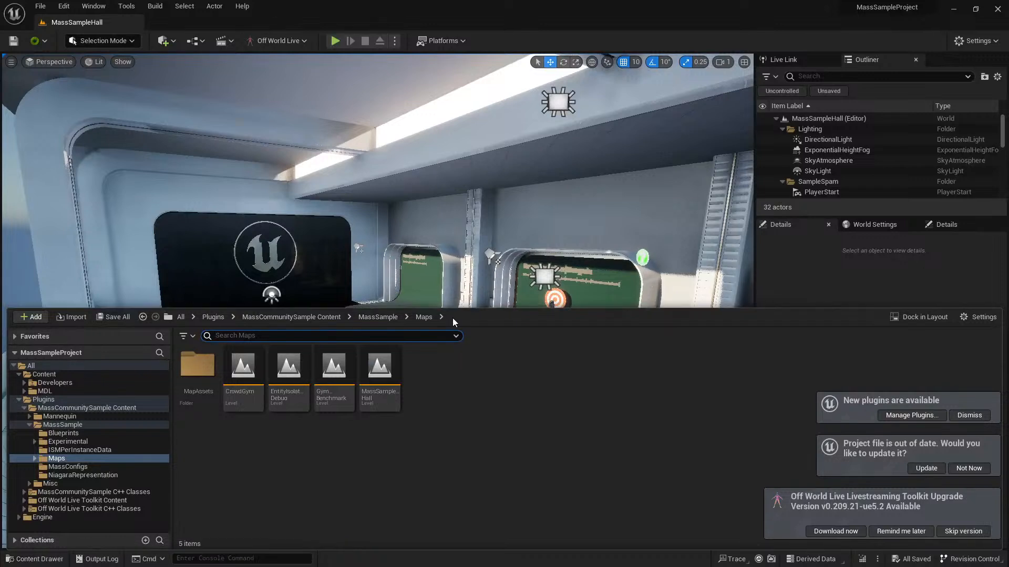
drag(448, 307, 420, 489)
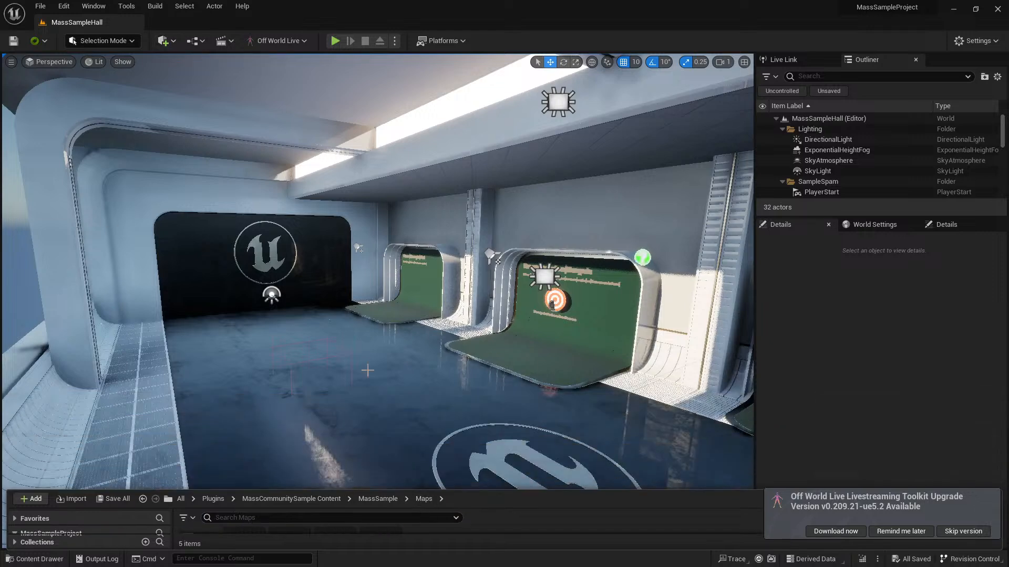
Step: Place an OWLSpout Sender Manager actor from Off World Live in the MassSampleHall level
click(164, 40)
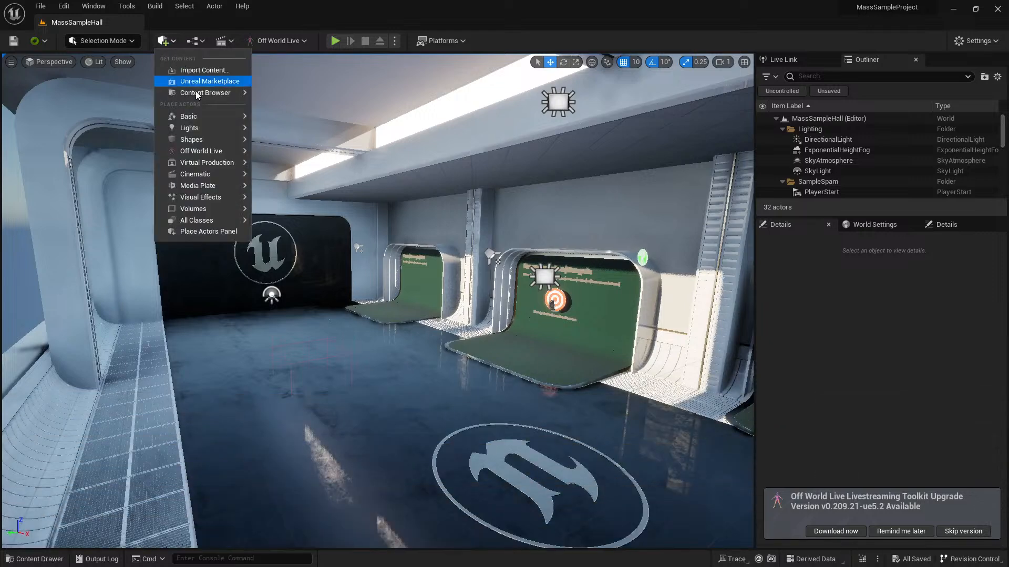
mouse_move(220, 152)
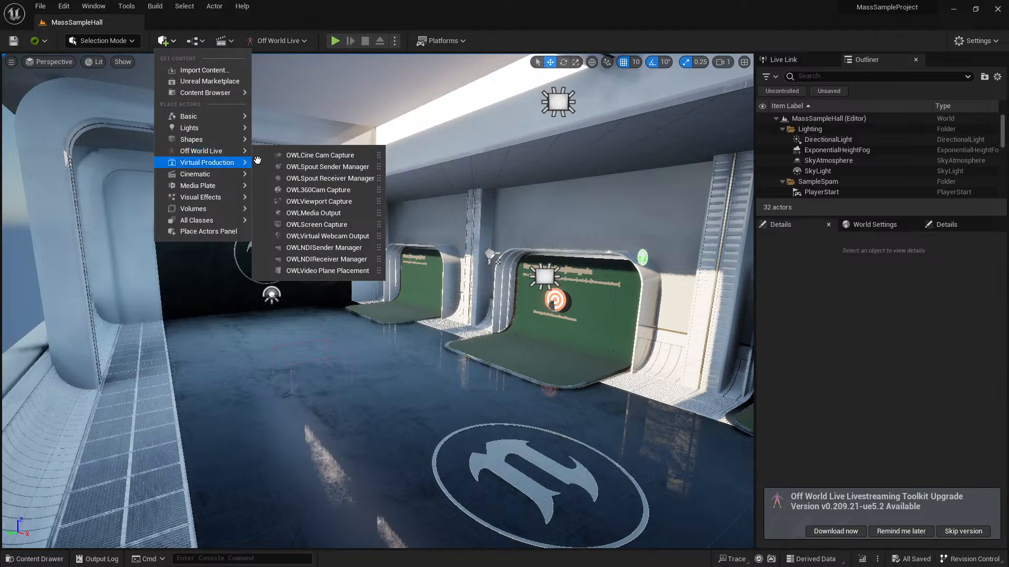
click(320, 167)
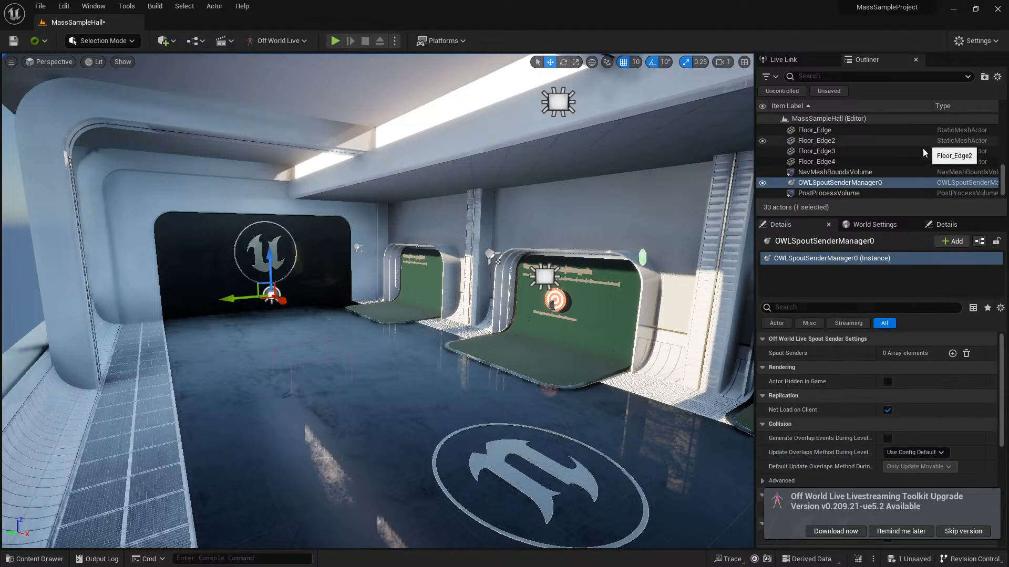
Step: Add a Spout Senders element and give it a new source render target saved as NewTextureRenderTarget2D in the Content folder
click(952, 353)
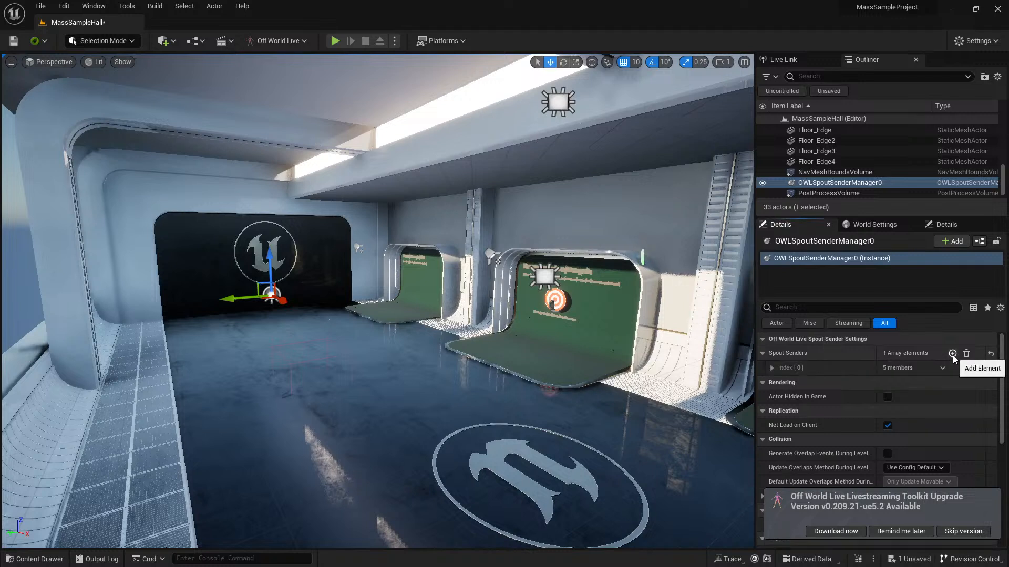
click(772, 368)
click(944, 443)
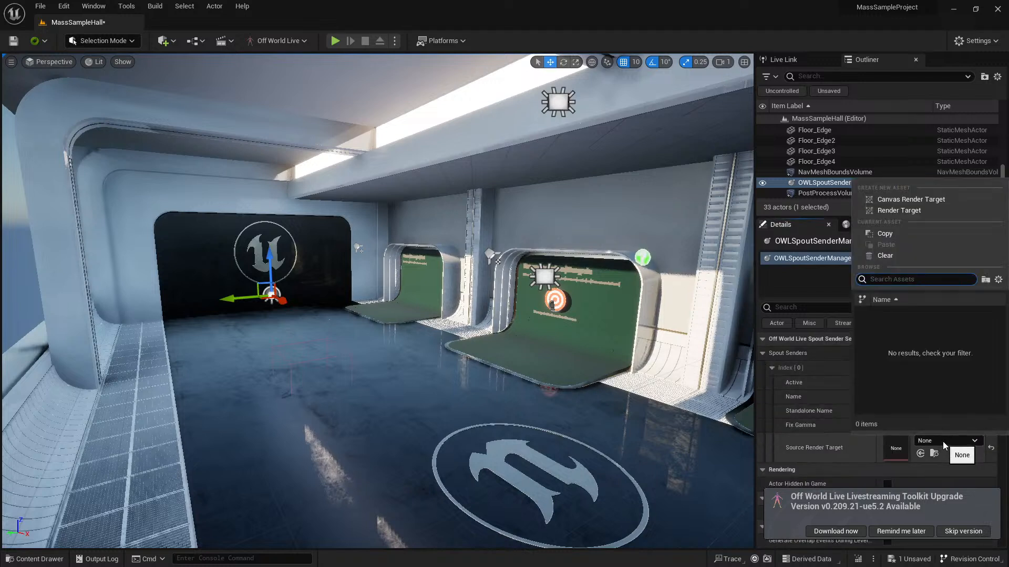
click(899, 210)
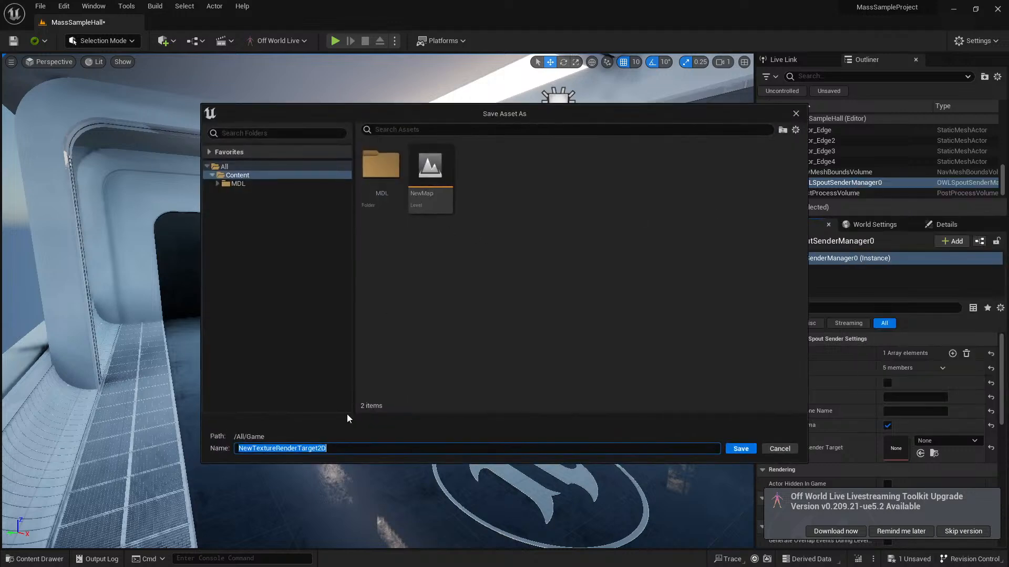
click(741, 448)
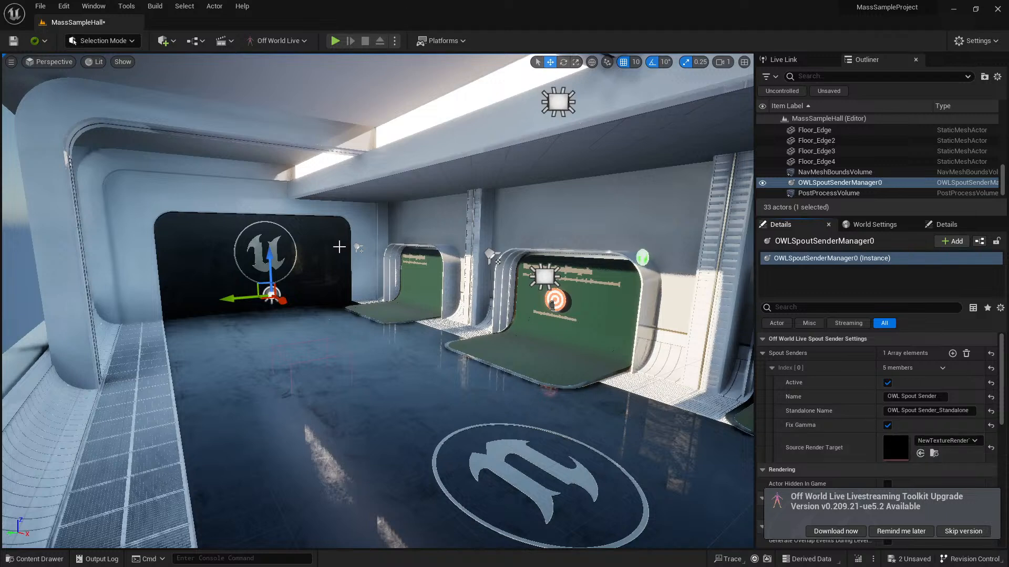
Step: Add an OWLViewport Capture actor with NewTextureRenderTarget2D as its texture target, and save the level
click(172, 42)
mouse_move(210, 164)
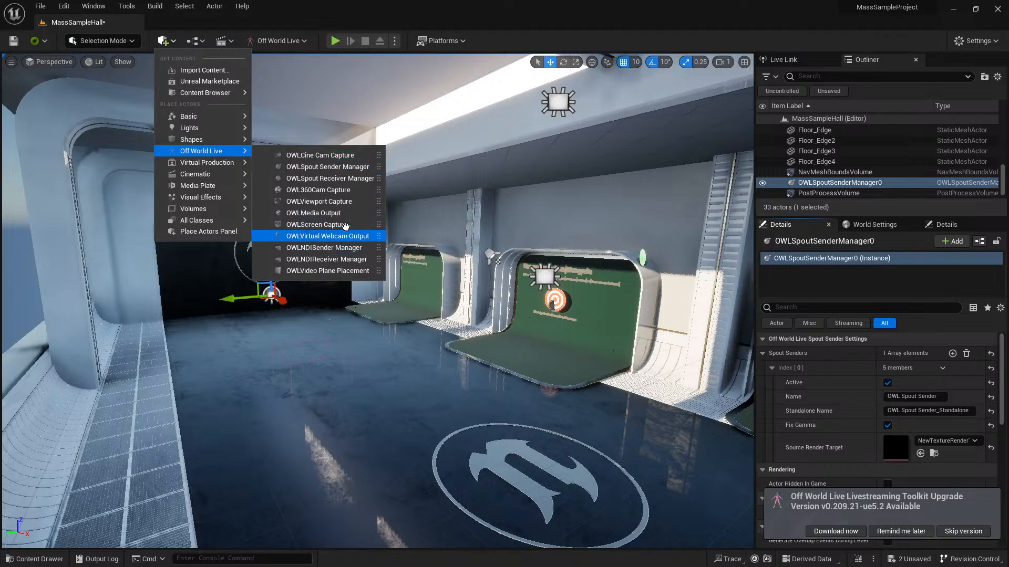
click(350, 202)
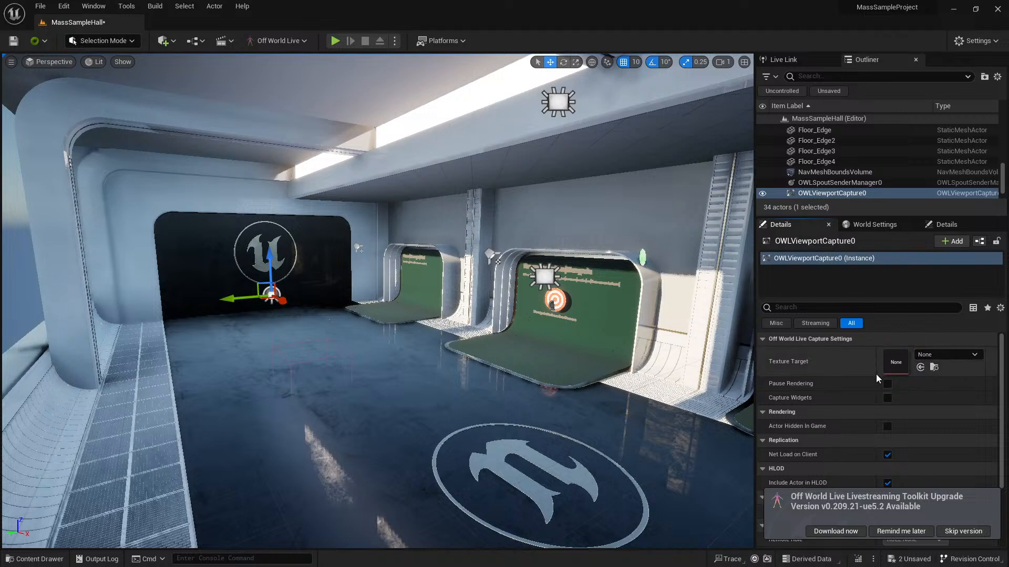
click(966, 356)
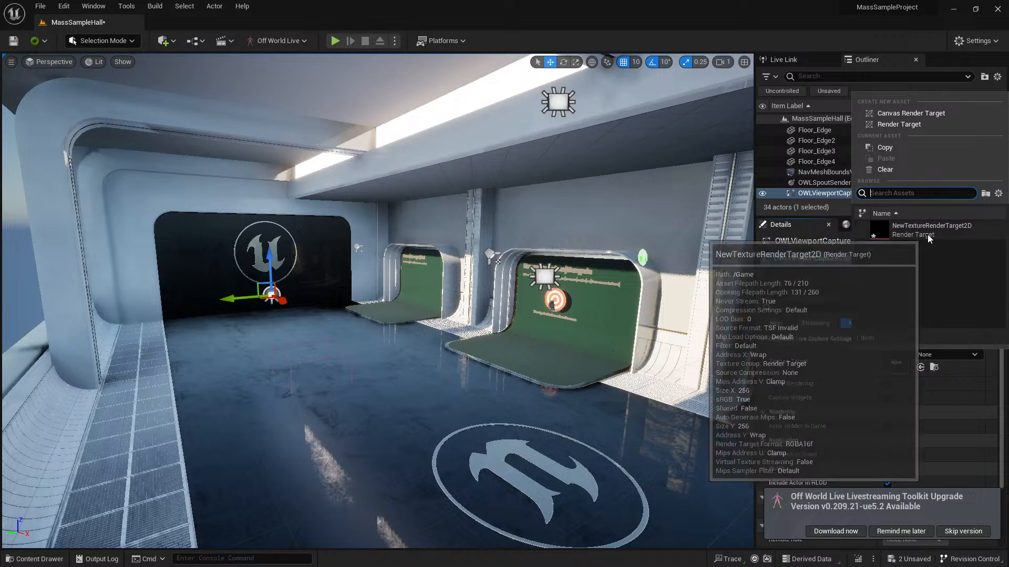
click(928, 235)
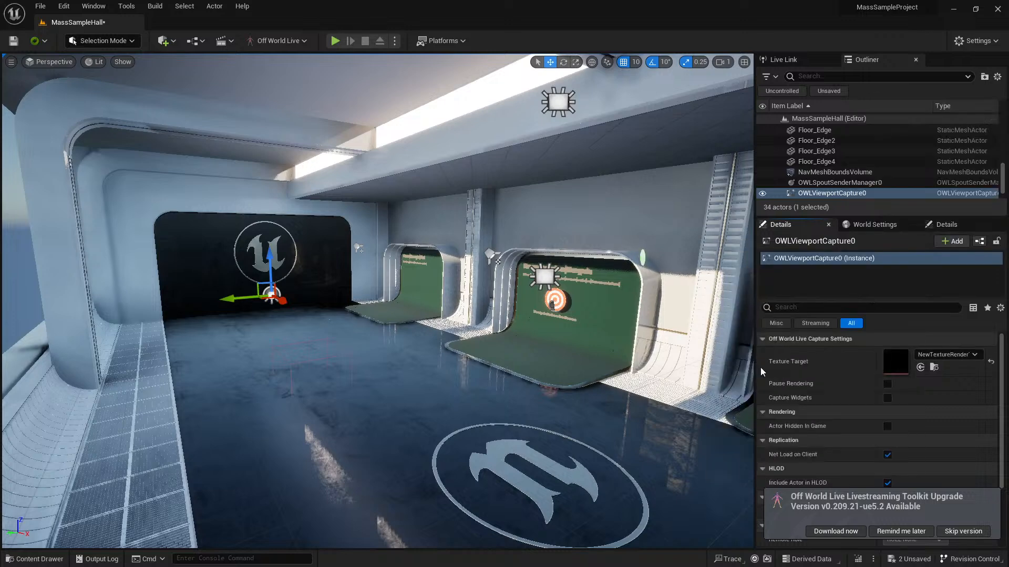
click(573, 259)
key(ctrl+s)
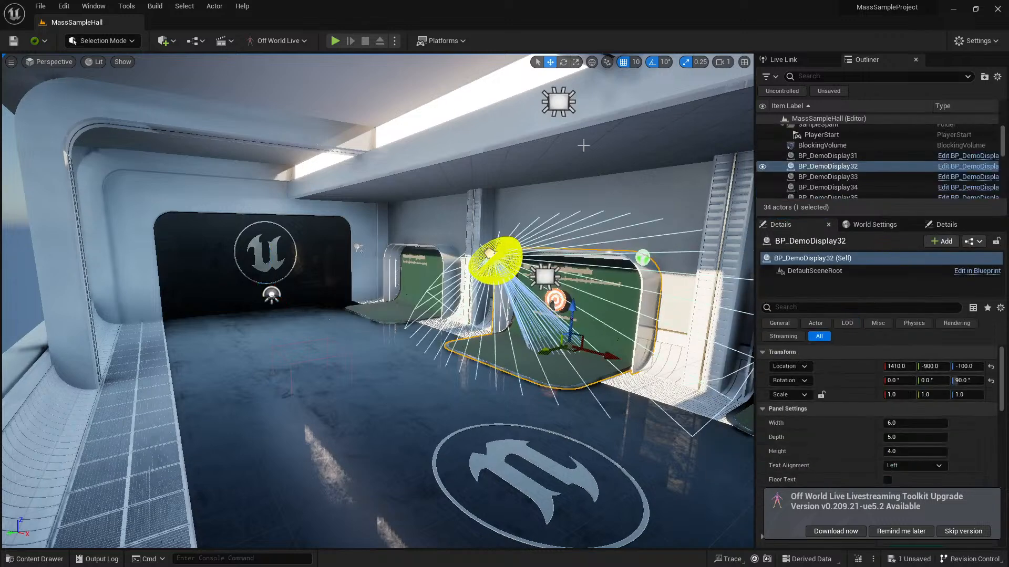
Step: Filter the Outliner by "se" and select the OWLSpoutSenderManager0 actor
click(583, 145)
scroll(891, 172, up, 1)
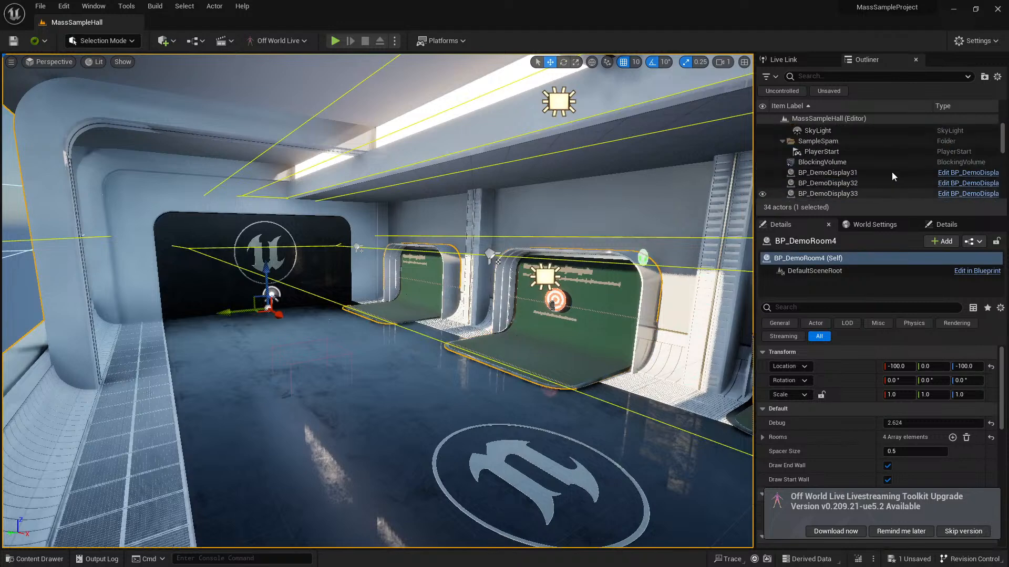
scroll(891, 171, down, 5)
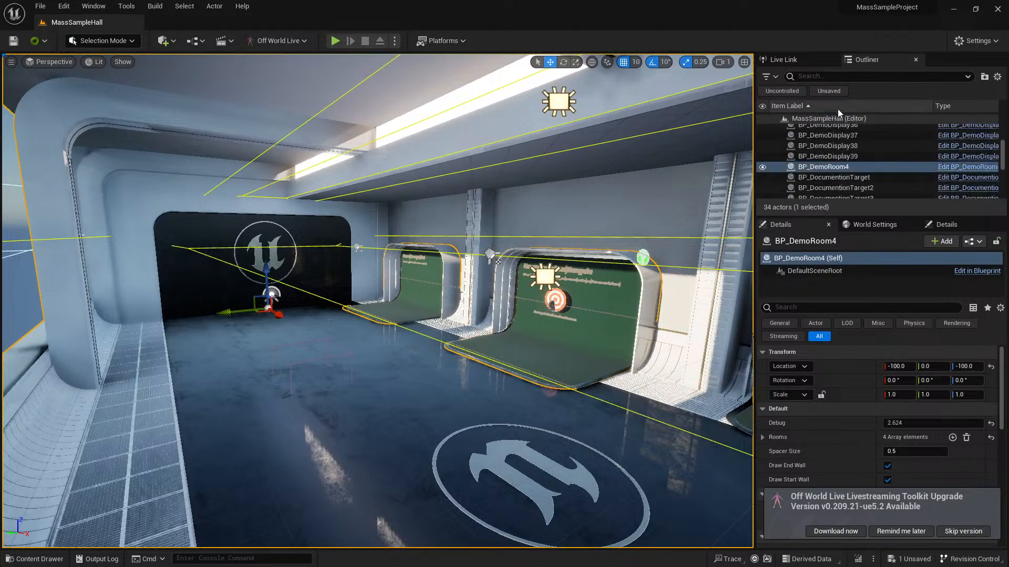
click(835, 77)
text(se)
click(839, 130)
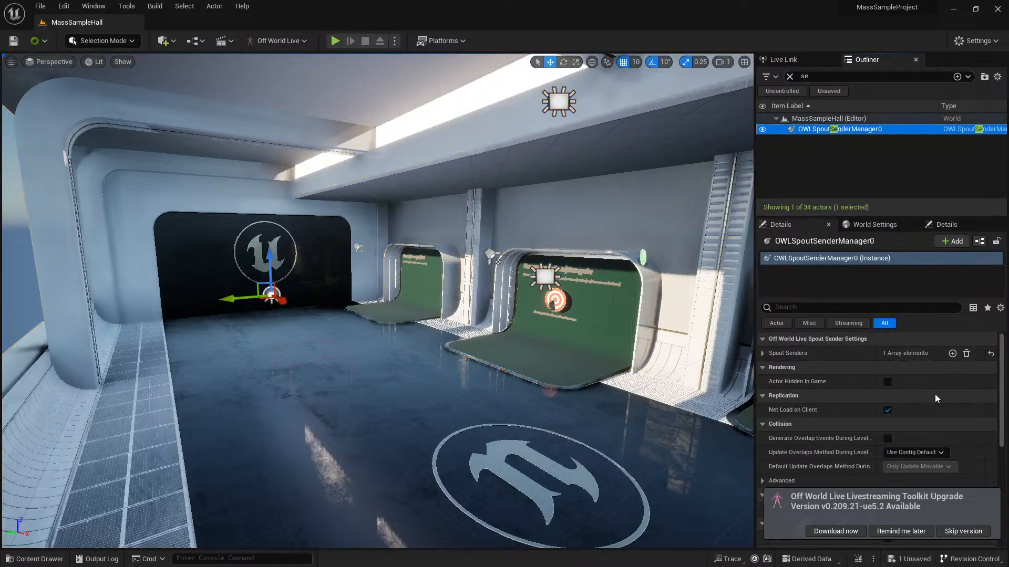
Step: Expand the sender manager's Spout Senders element, inspect its source render target in the texture editor, and close that editor
click(762, 353)
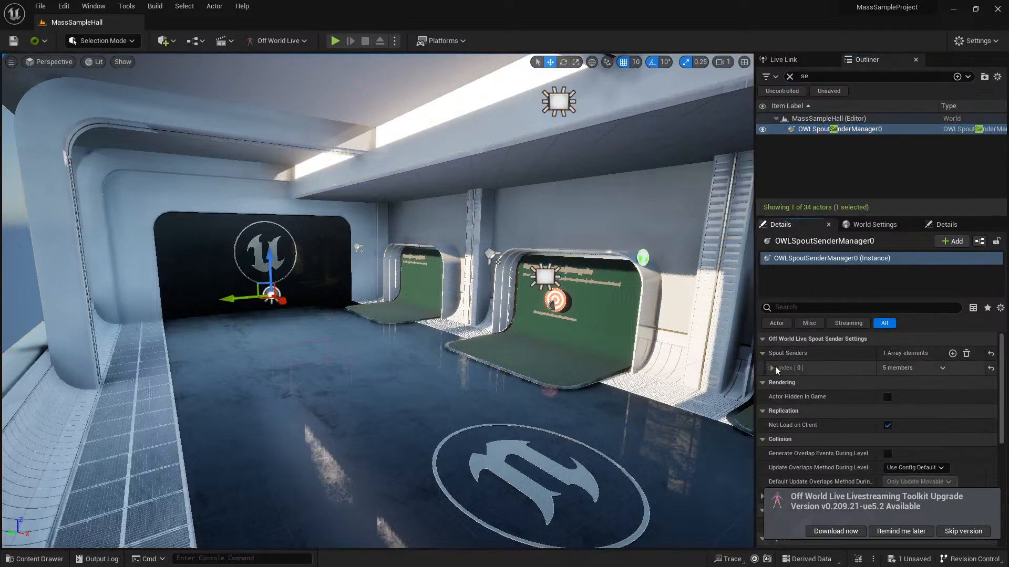
click(771, 368)
double_click(907, 444)
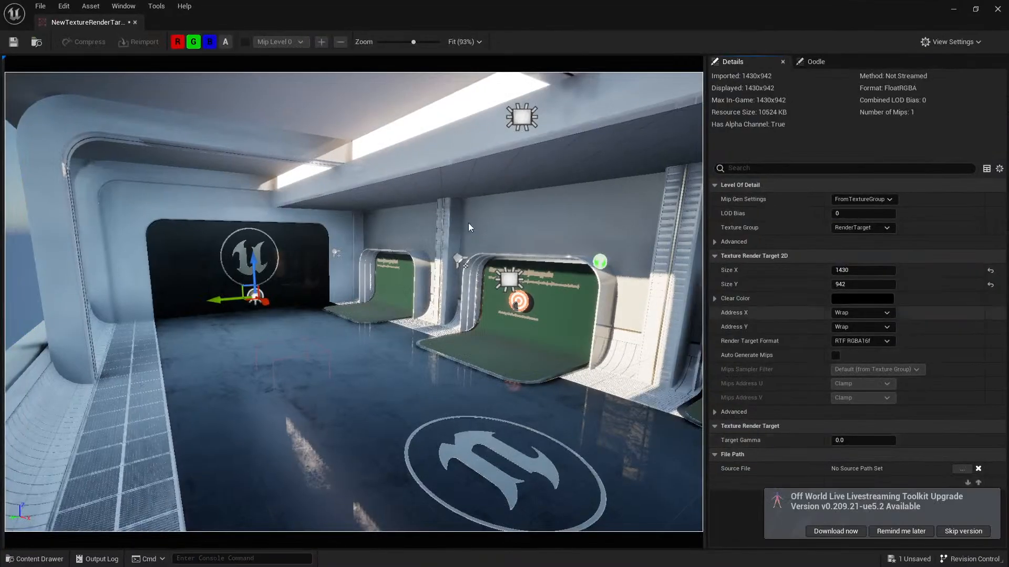
click(996, 10)
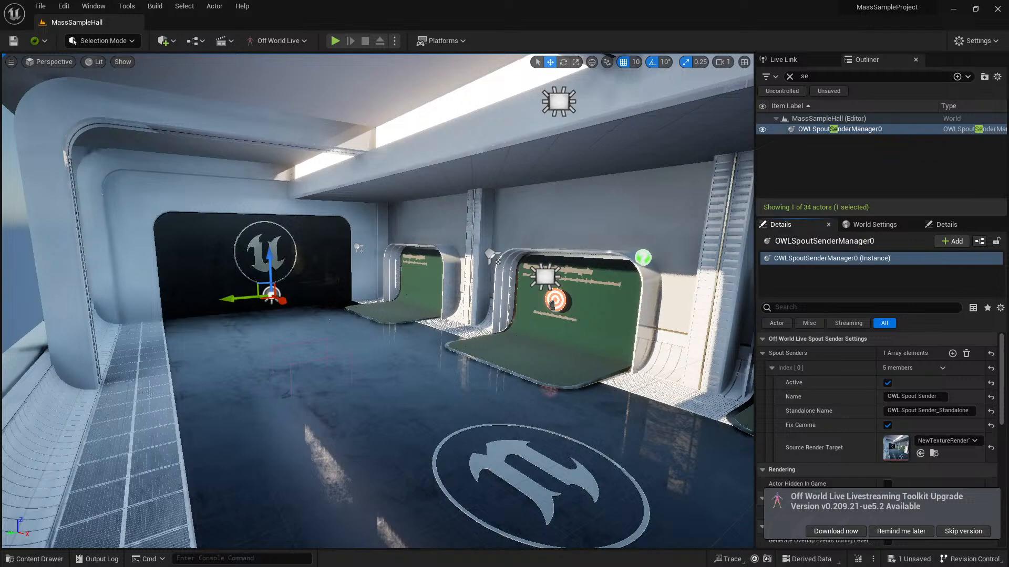
Step: Add a cube to the level and move it to about X 2070, Y 420, Z 260 above the hall floor
click(172, 42)
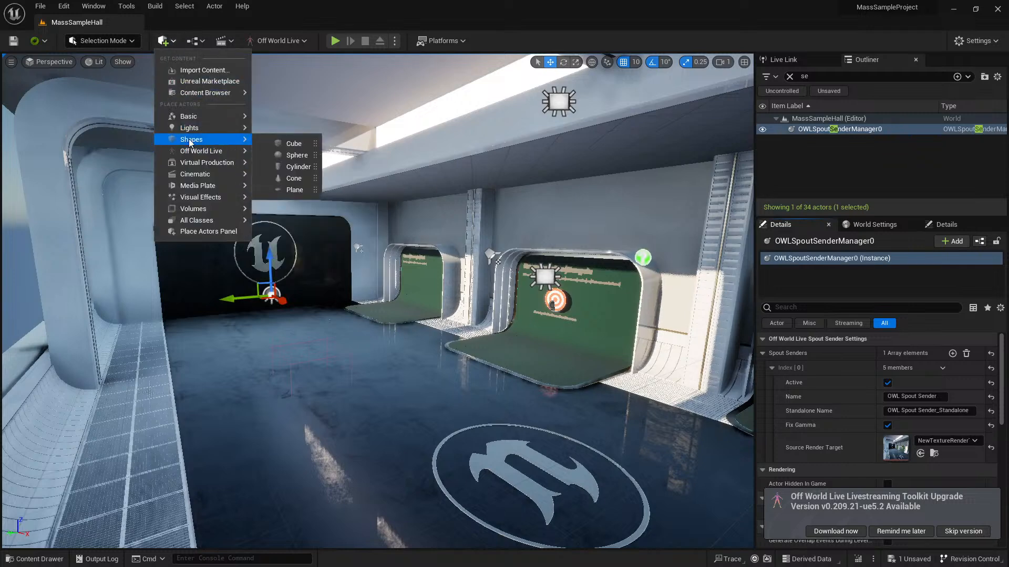
click(291, 144)
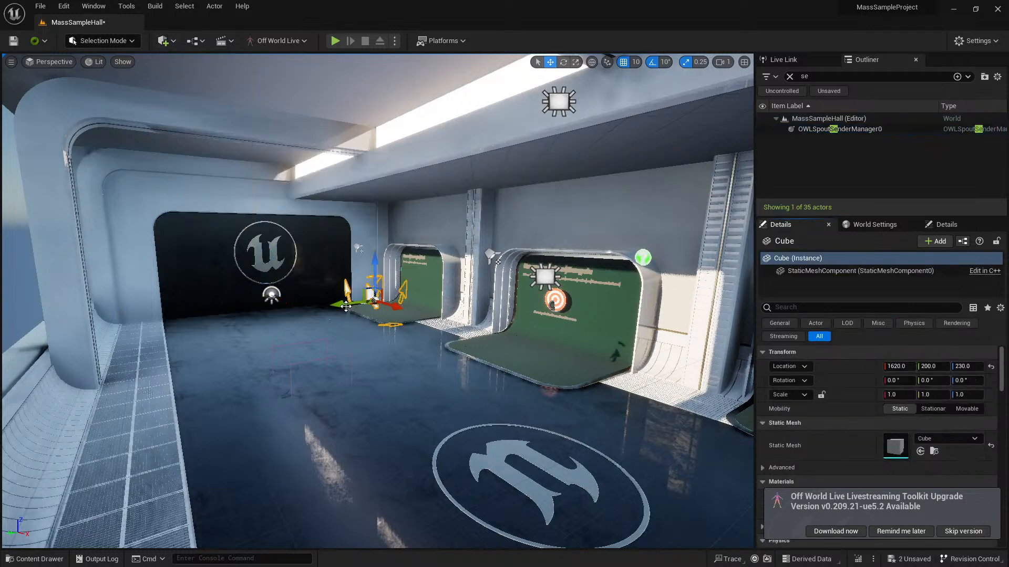
drag(345, 307, 420, 443)
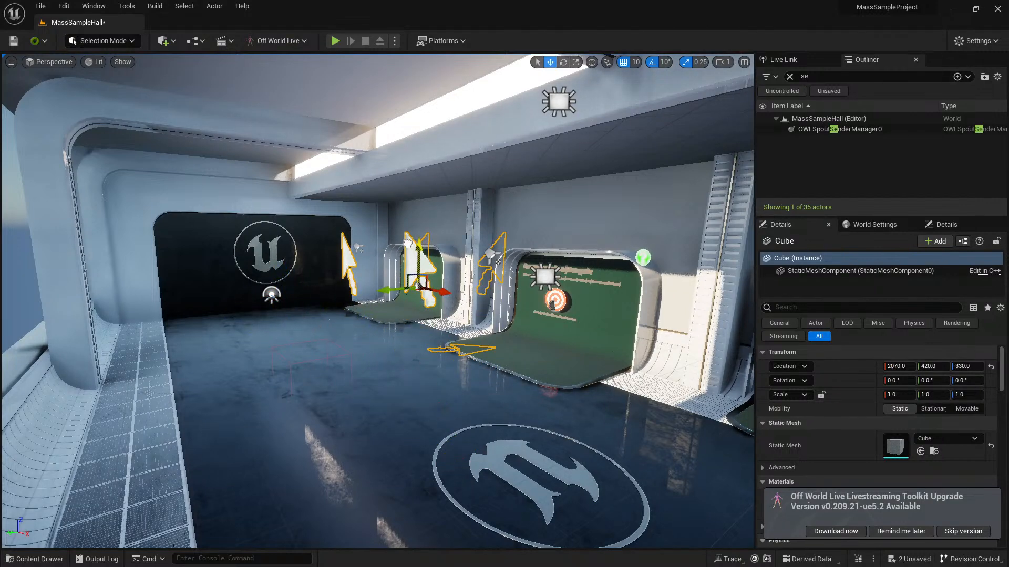
drag(407, 243, 407, 329)
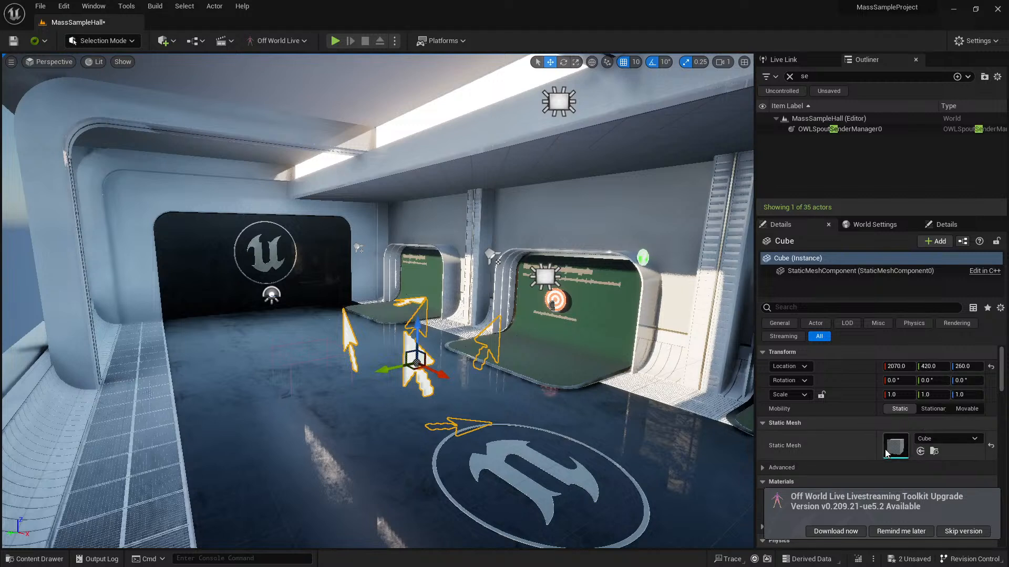
Step: Move the cube along its X axis and duplicate it, placing the copy near the Unreal logo on the hall floor
scroll(810, 452, down, 2)
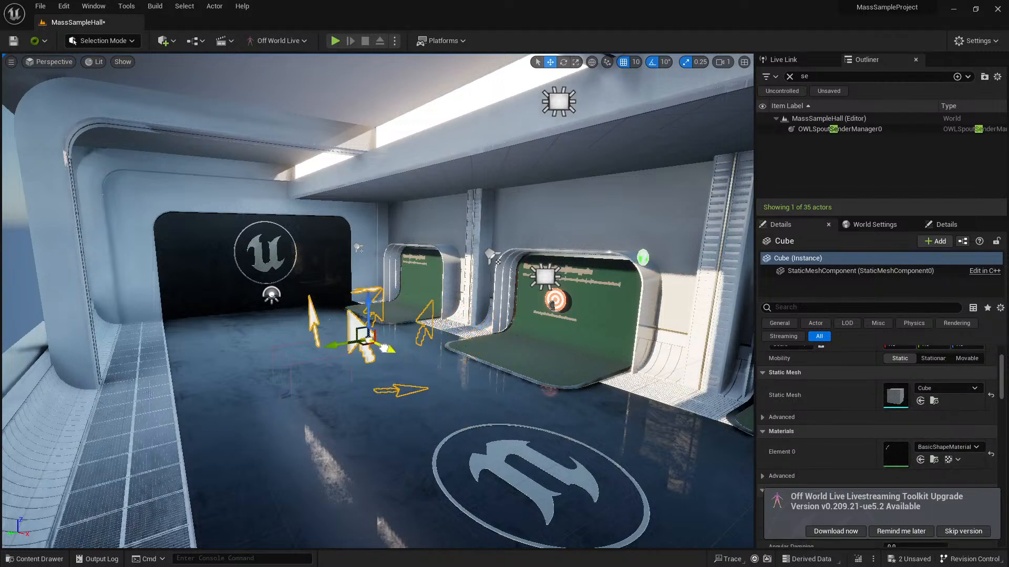
drag(463, 380, 490, 393)
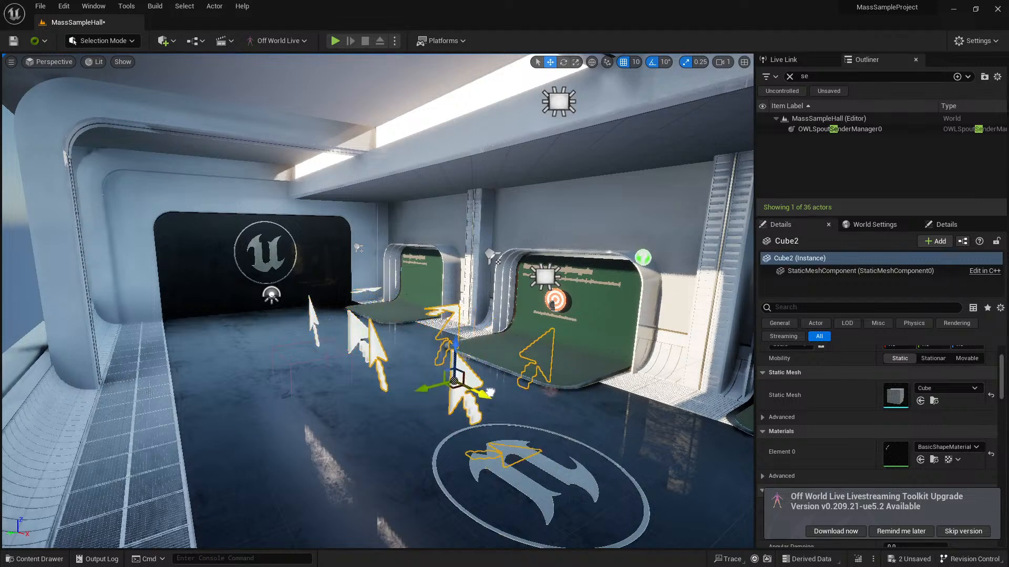
mouse_move(326, 350)
right_down()
mouse_move(410, 350)
mouse_move(402, 361)
mouse_move(335, 366)
right_up()
Step: Play the level in the editor and walk the character through the hall to the alcove with the round target
click(335, 41)
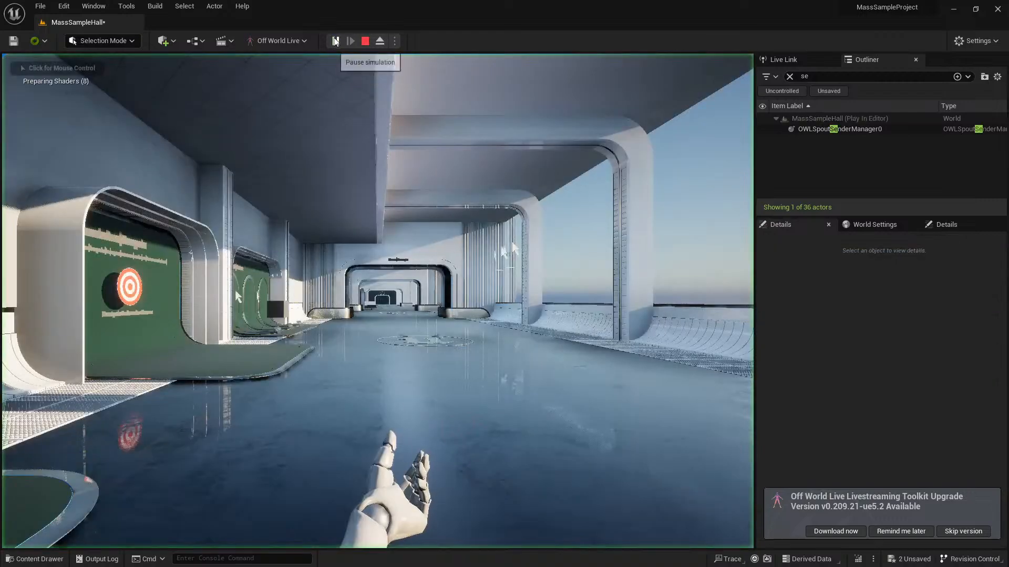
click(419, 319)
key(w)
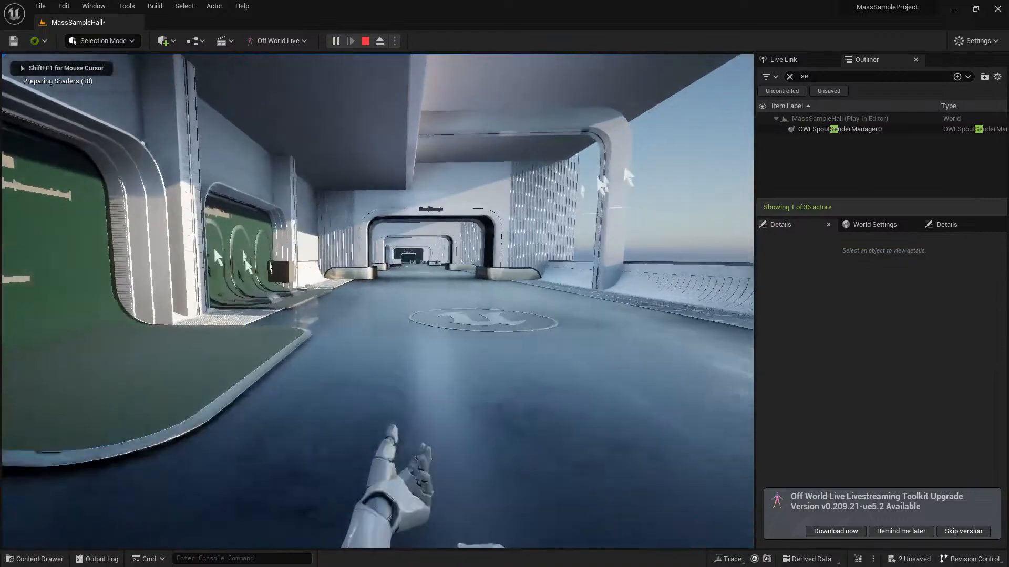
key(w)
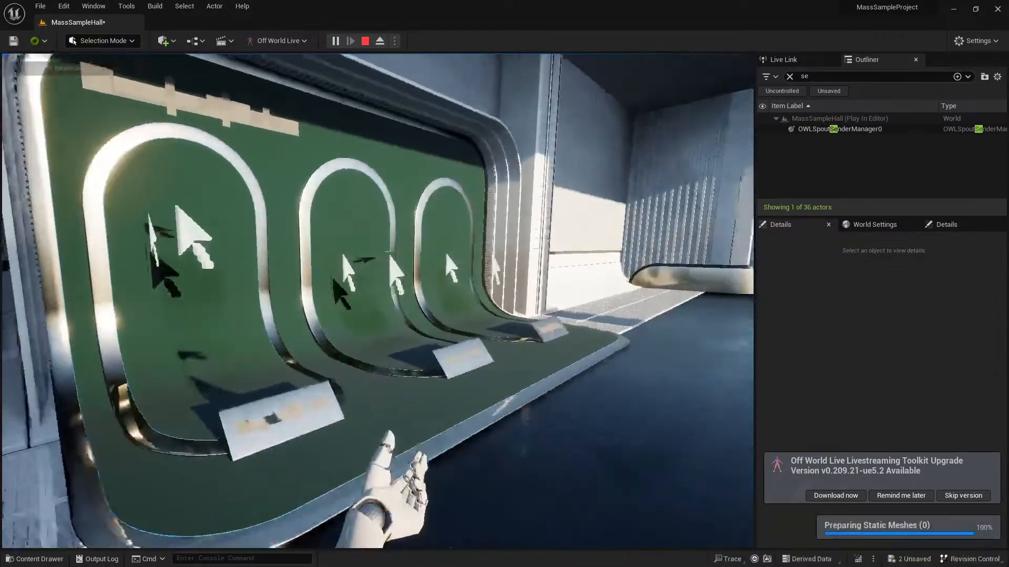
key(w)
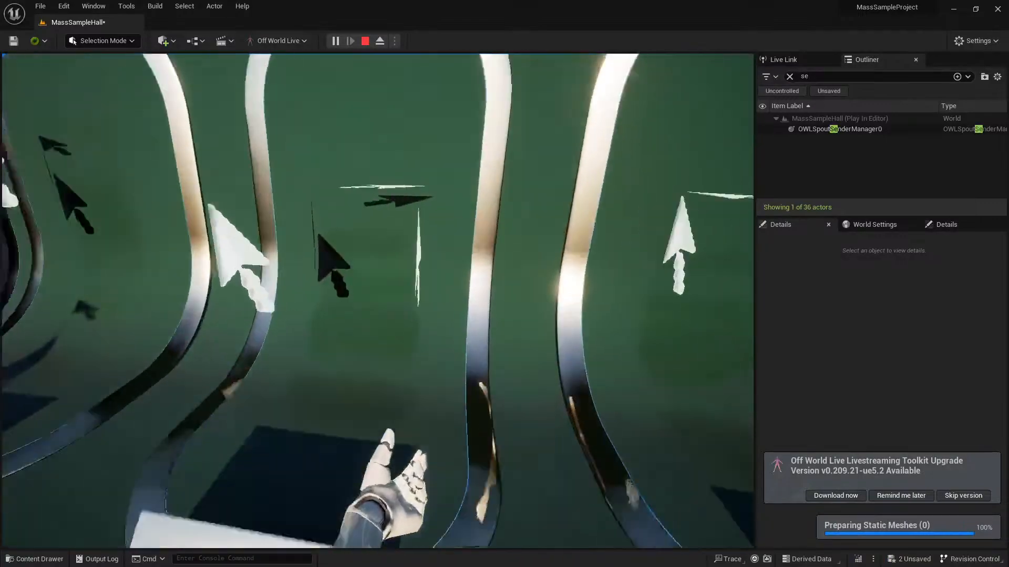
key(s)
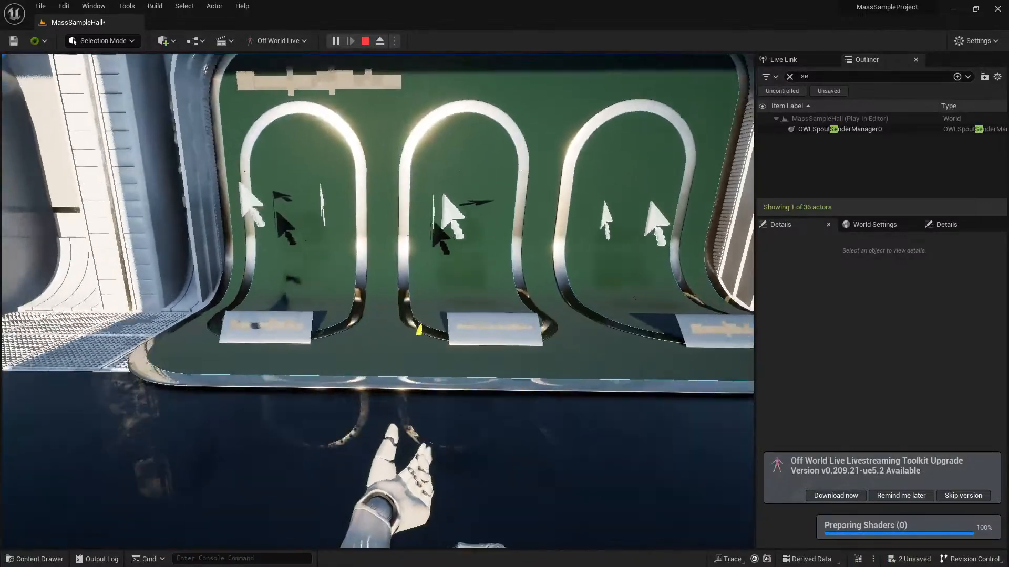
key(w)
key(w)
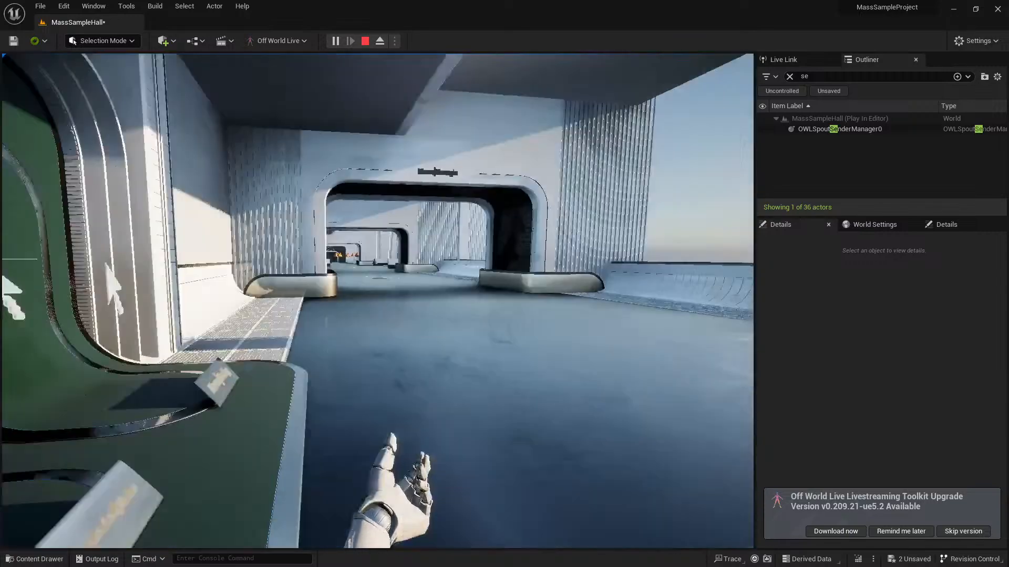
key(w)
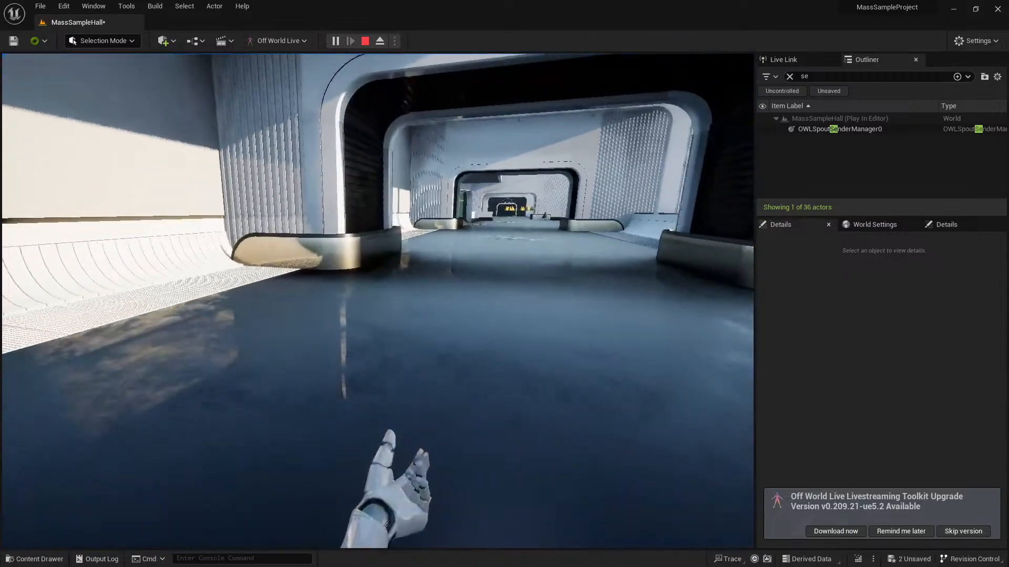
key(w)
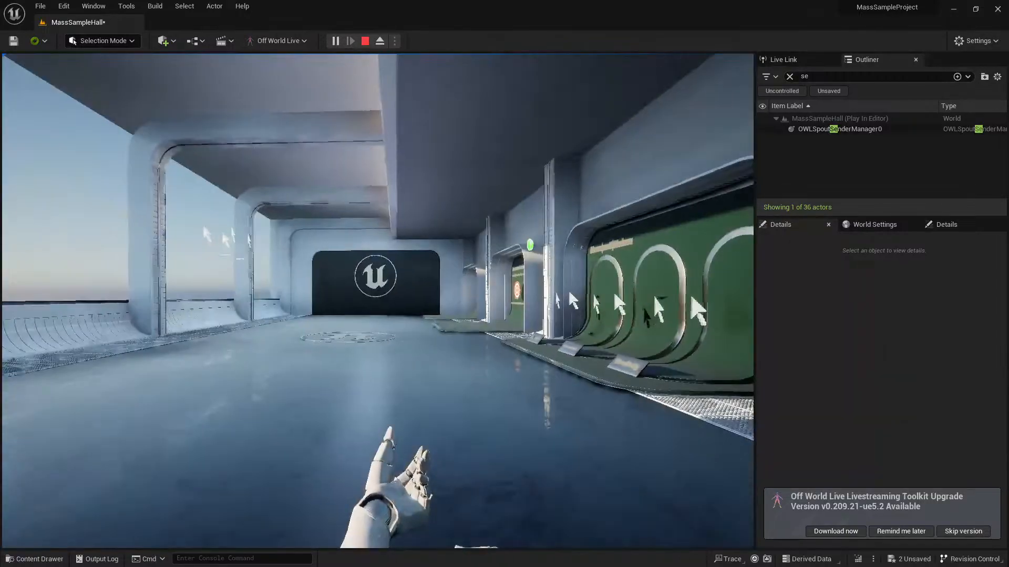
key(w)
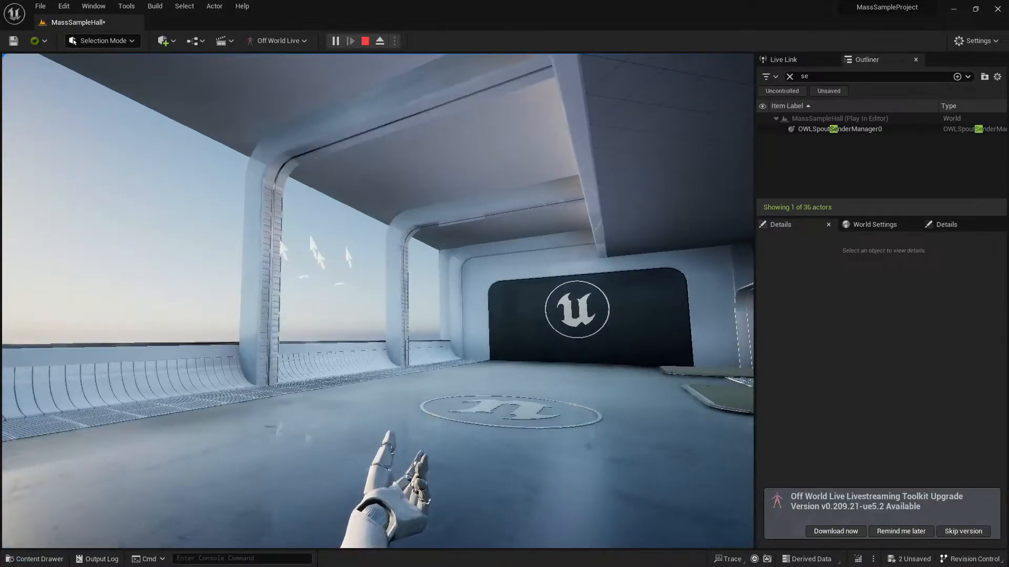
key(a)
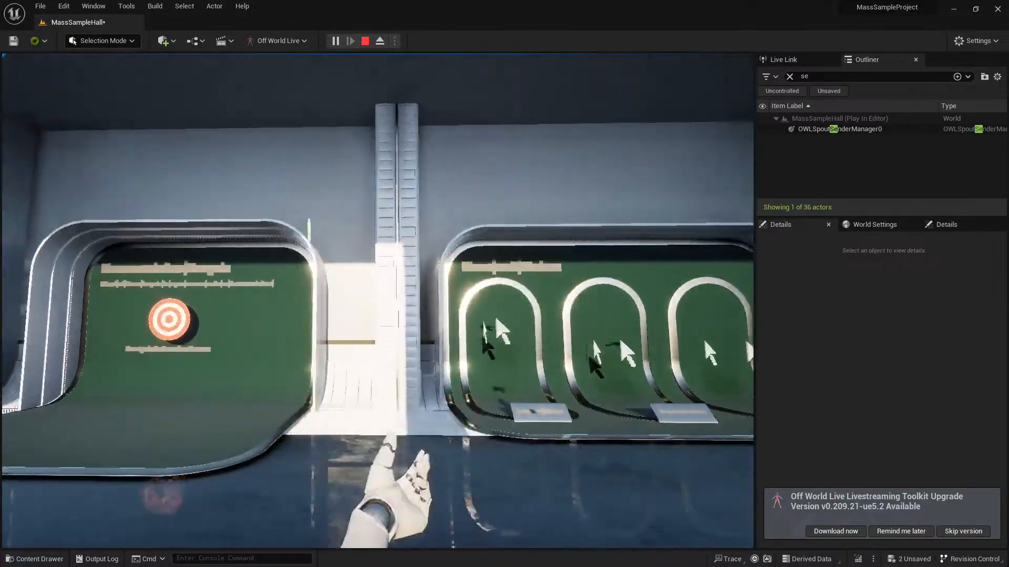
key(w)
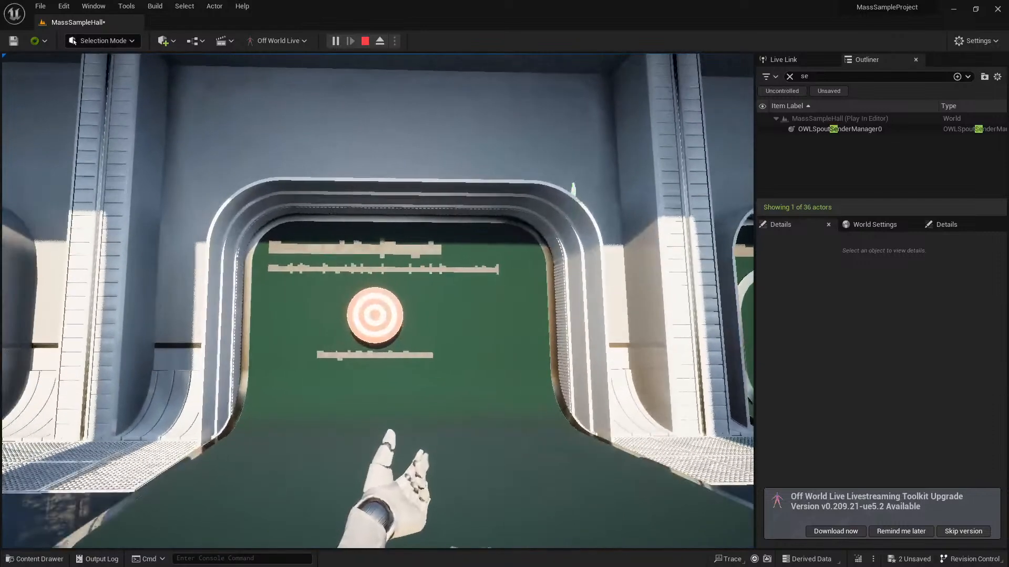
Step: Fire projectiles at the round target, walk back to face the three-arch alcove, and release the mouse cursor
click(378, 301)
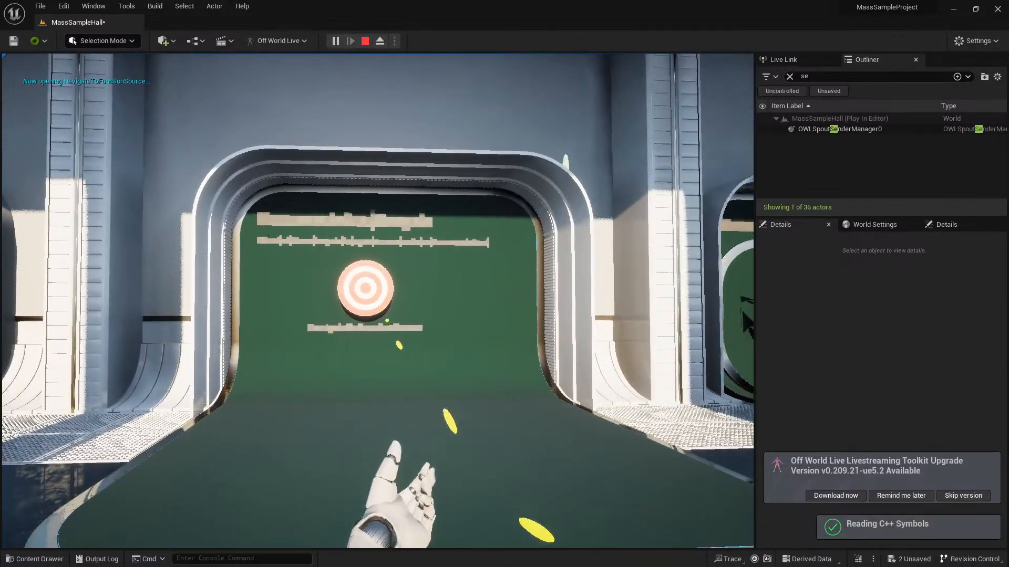
click(378, 301)
click(378, 301)
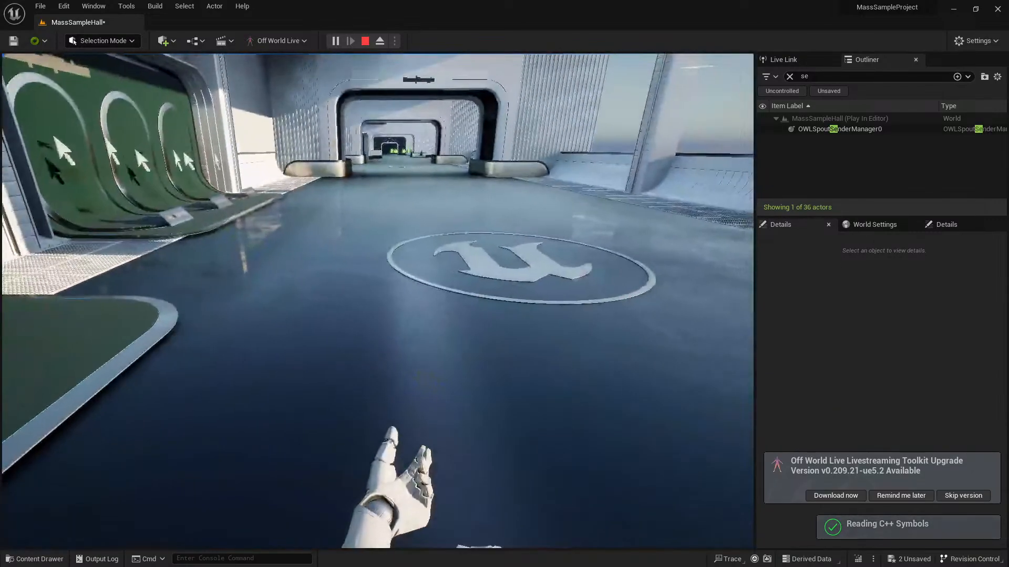
key(d)
key(w)
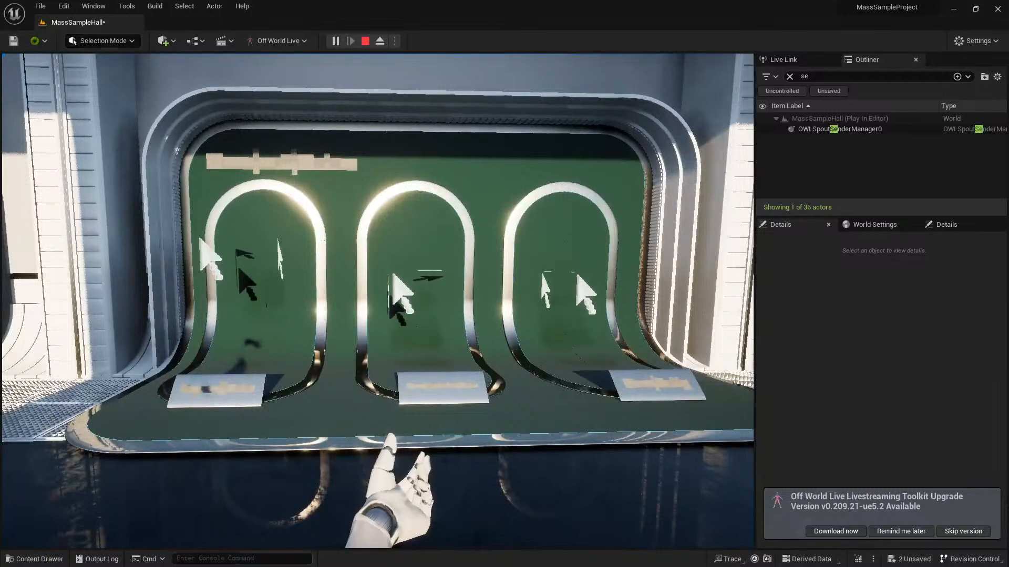
key(shift+F1)
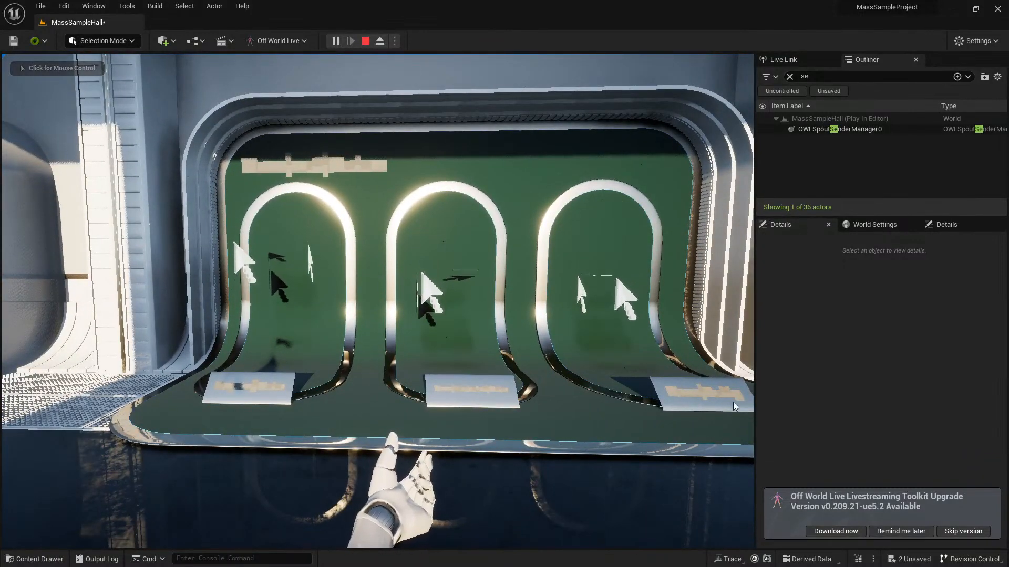
Step: Switch to TouchDesigner and turn on Use Spout Active Sender for the syphonspoutin1 operator
key(alt+Tab)
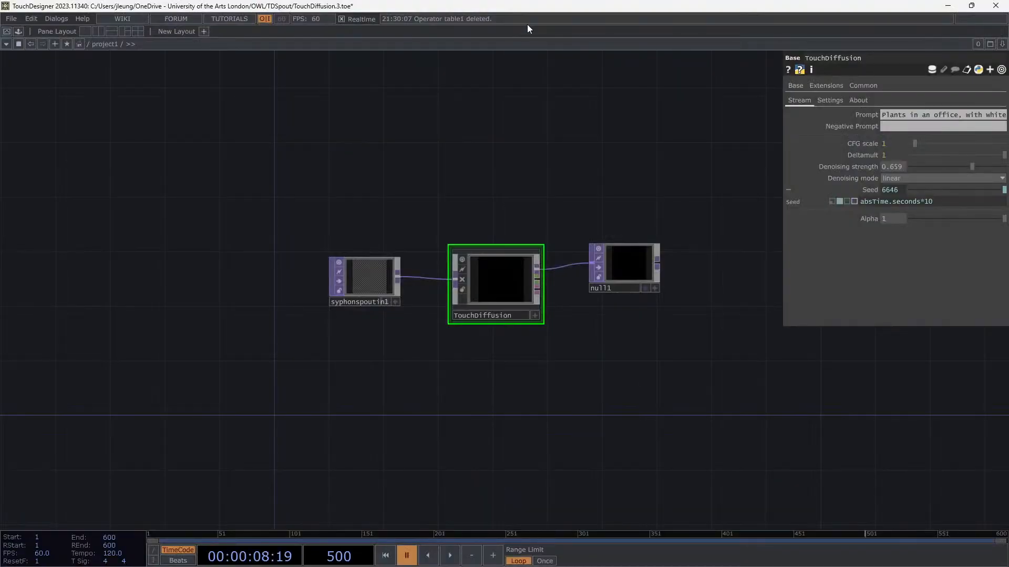
click(382, 274)
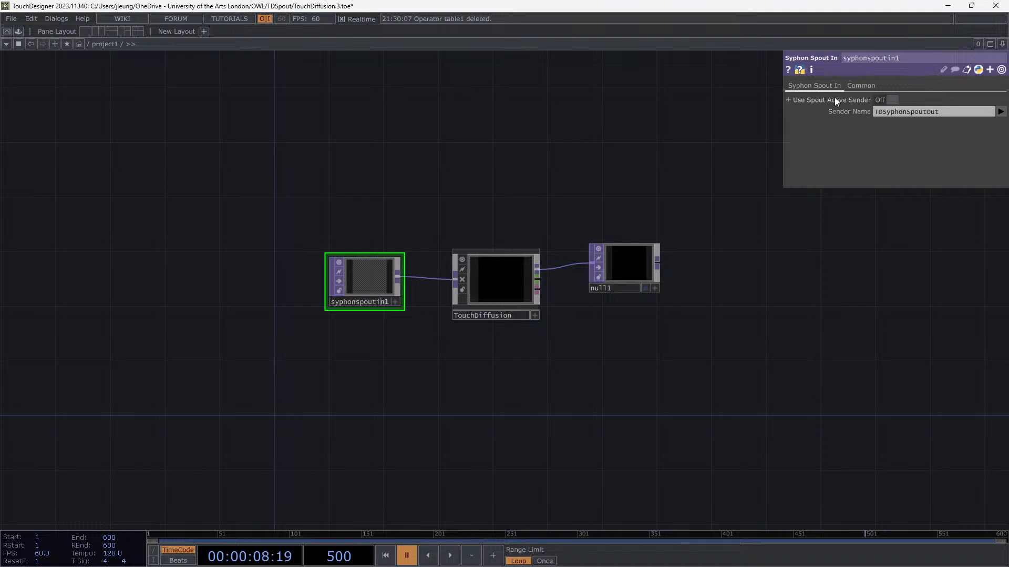
click(886, 99)
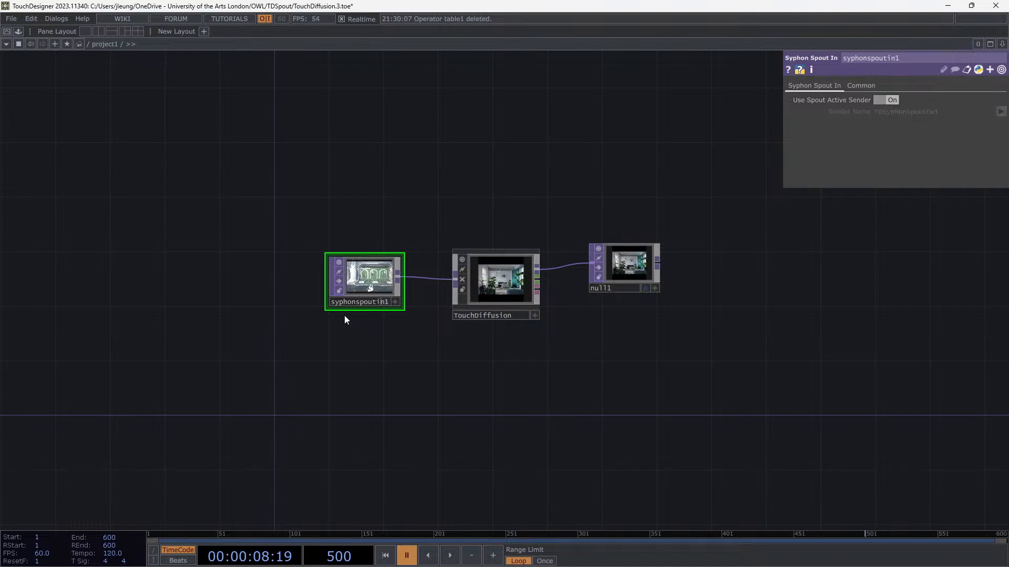
Step: Examine the incoming Spout image and common parameters of syphonspoutin1, and inspect the TouchDiffusion output and its stream parameters
scroll(345, 316, up, 5)
drag(654, 298, 514, 395)
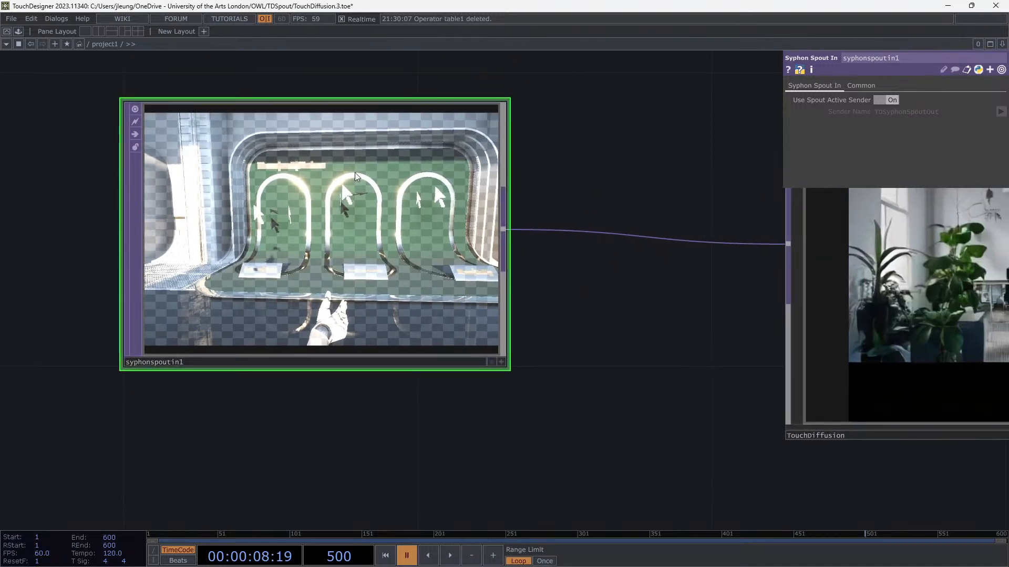
click(860, 86)
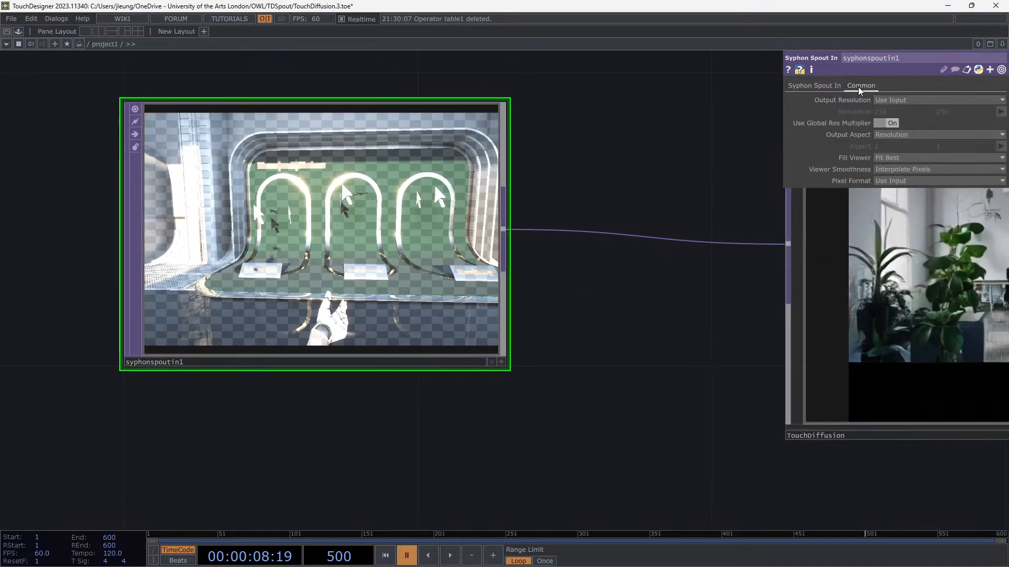
click(815, 85)
scroll(595, 153, down, 3)
drag(596, 157, 255, 194)
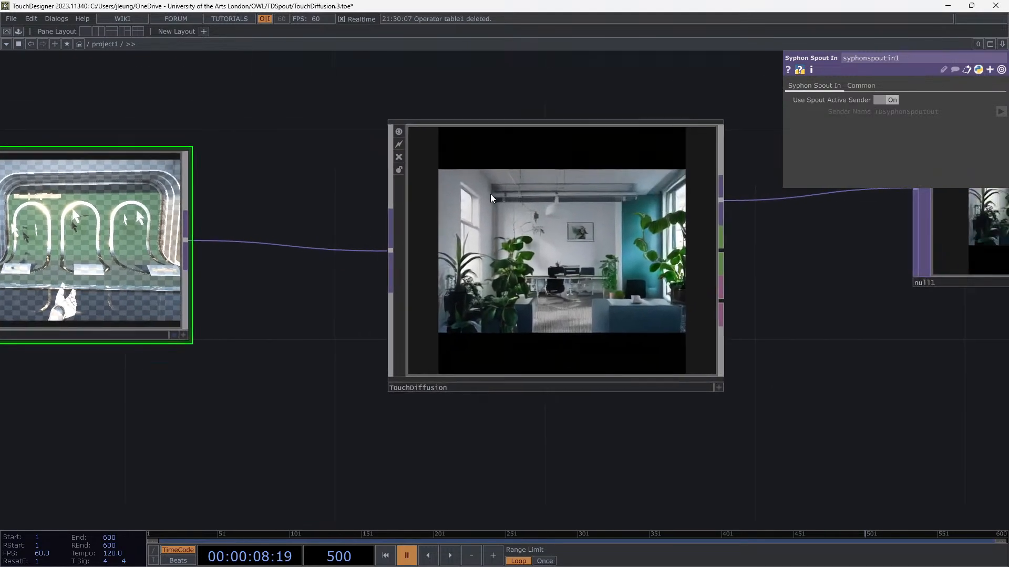
click(689, 275)
drag(712, 299, 563, 226)
Step: Return to Unreal Editor, clear the Outliner filter, and select OWLViewportCapture0 to check its texture target
drag(709, 5, 835, 562)
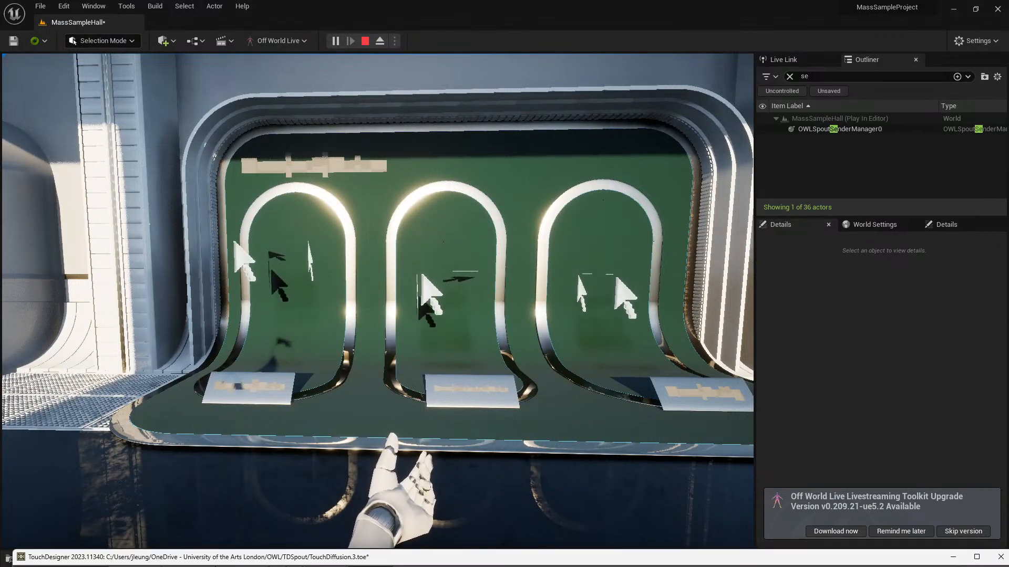
click(798, 131)
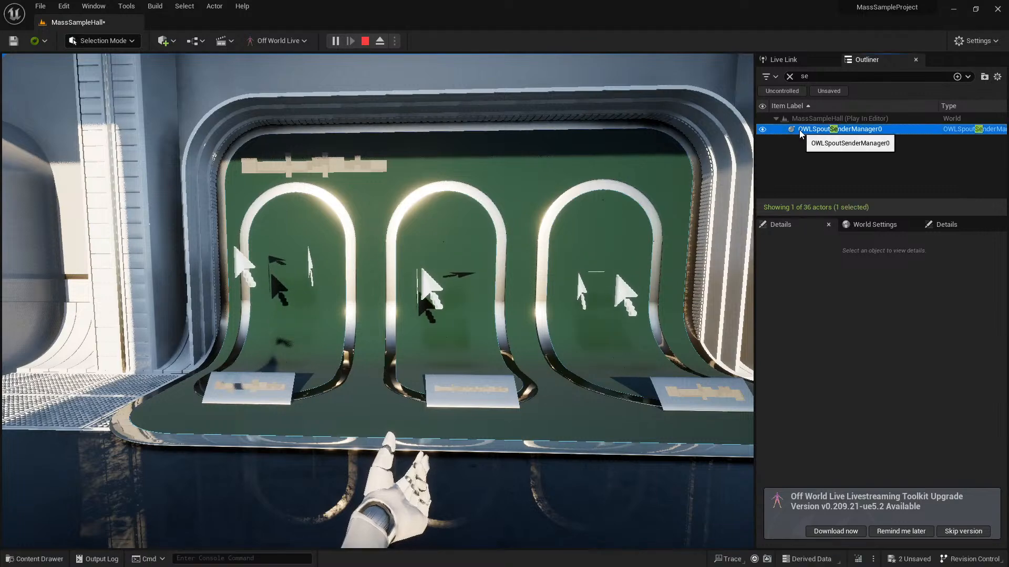
click(591, 425)
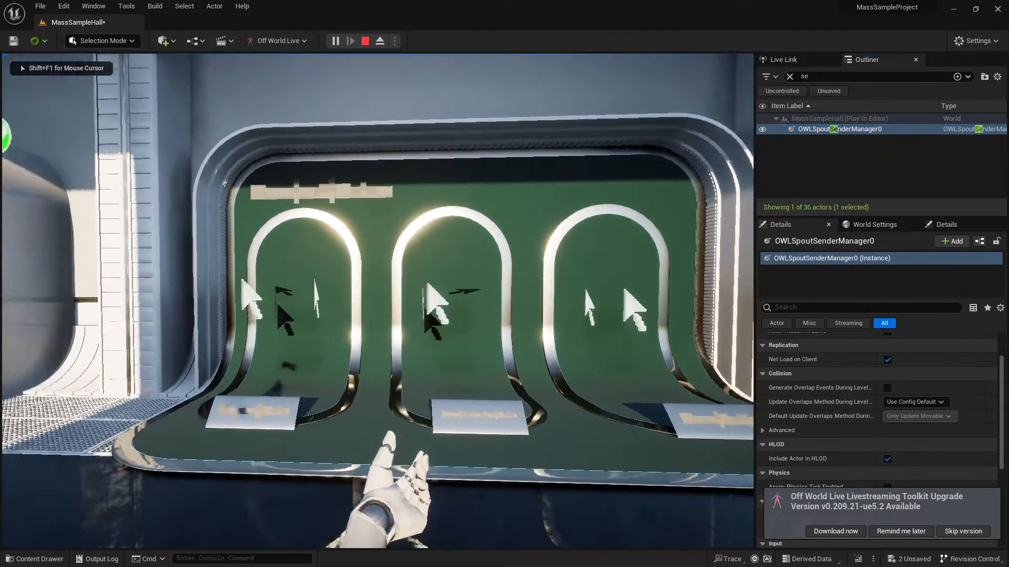
click(789, 77)
click(832, 182)
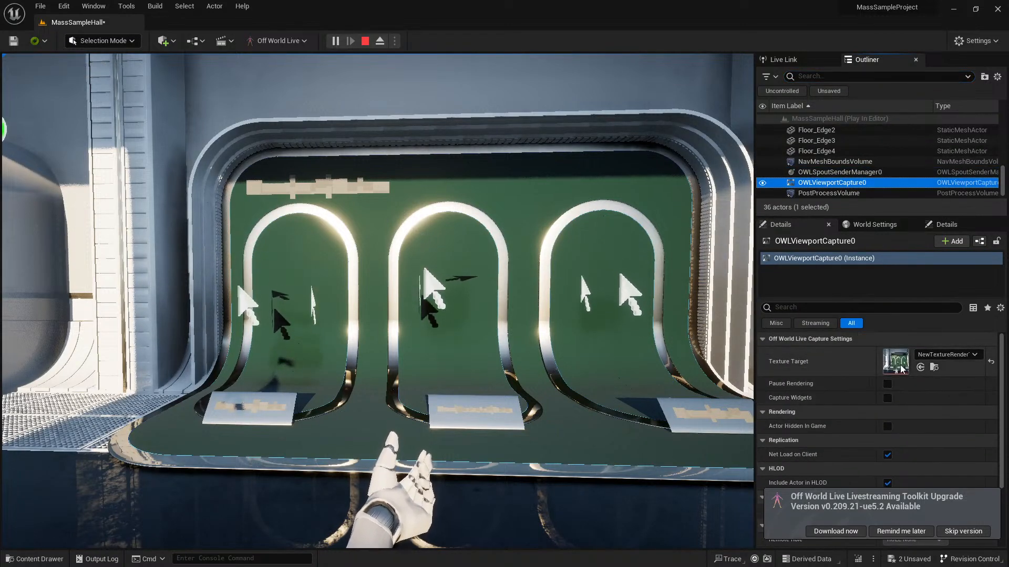
Step: Bring TouchDesigner back to full size, start timeline playback, and compare the Spout input with the TouchDiffusion output
key(alt+Tab)
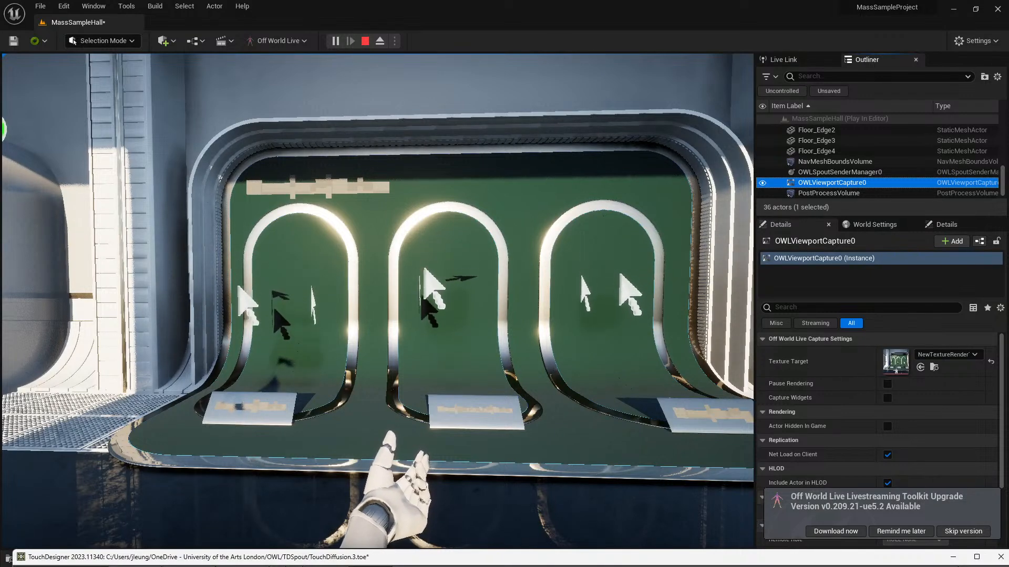
drag(503, 556, 549, 1)
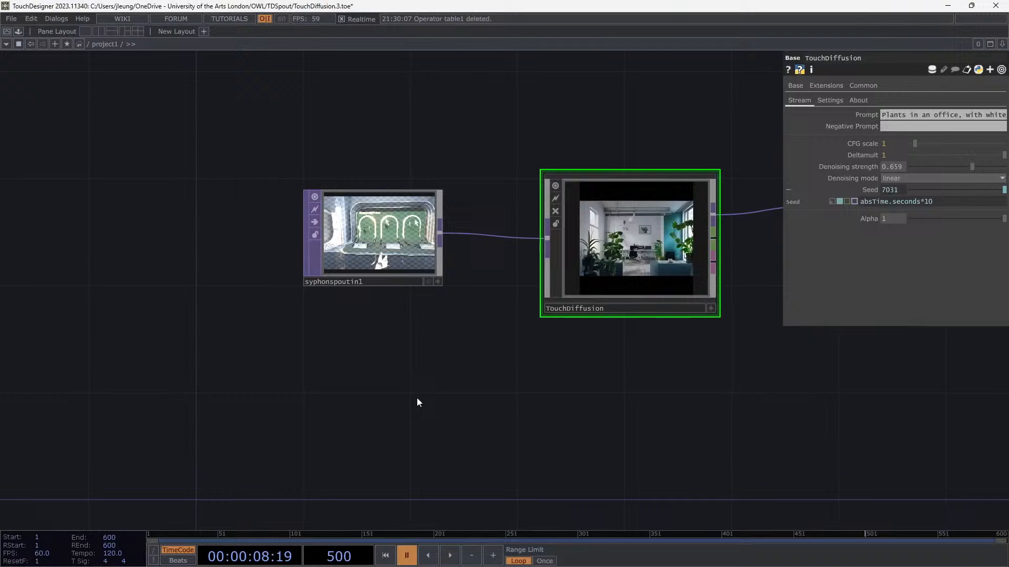
click(450, 555)
scroll(404, 261, up, 4)
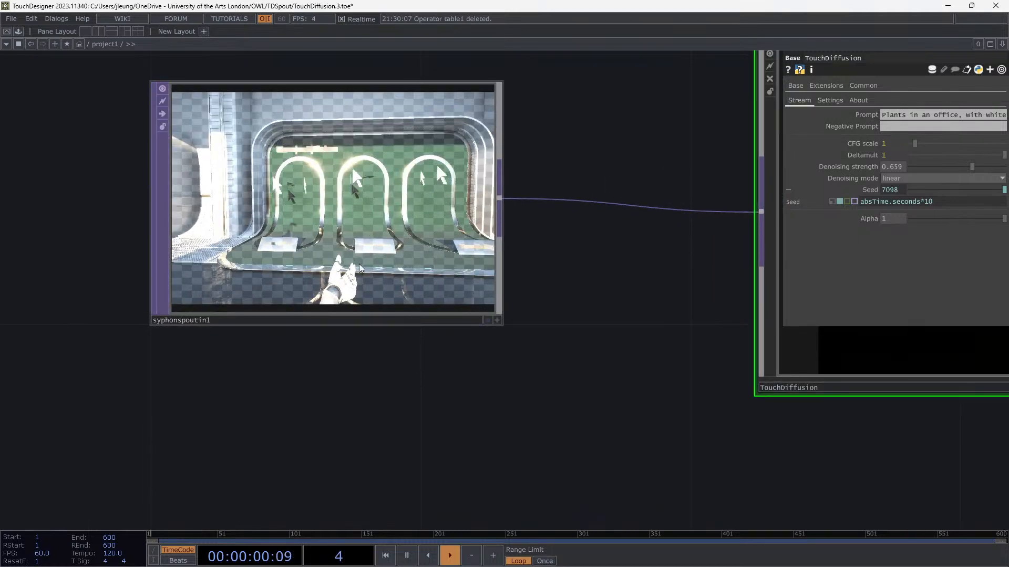
scroll(364, 269, down, 3)
drag(679, 409, 518, 427)
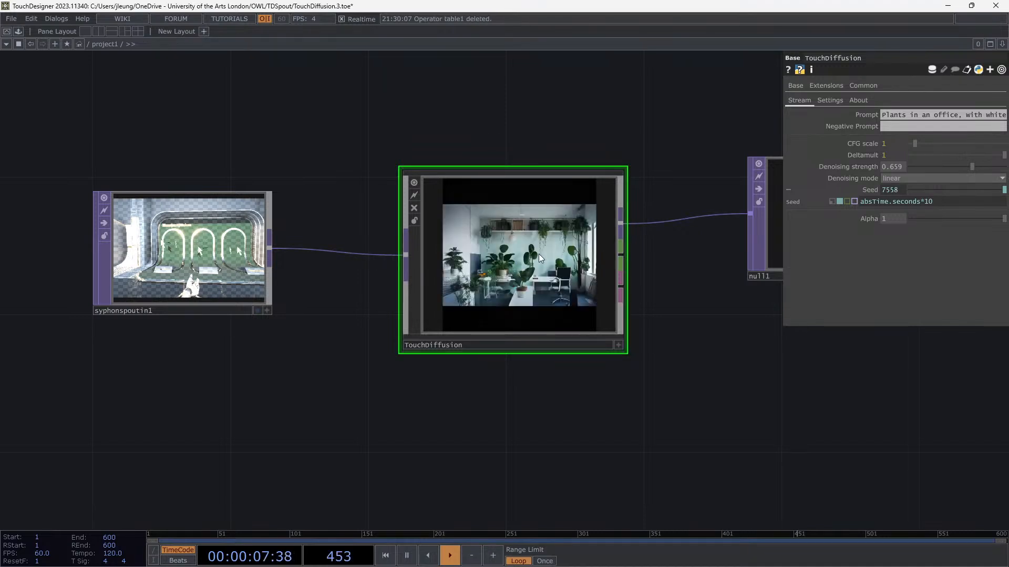
Step: Tile TouchDesigner and Unreal Editor side by side, and turn the running level's character to look down the hall
drag(475, 6, 1008, 276)
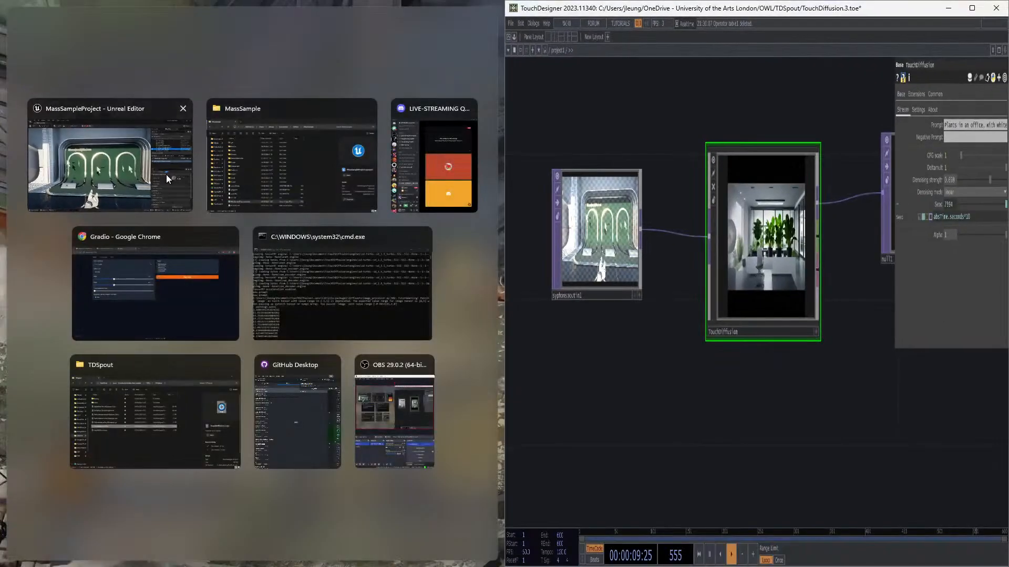
click(166, 174)
click(137, 294)
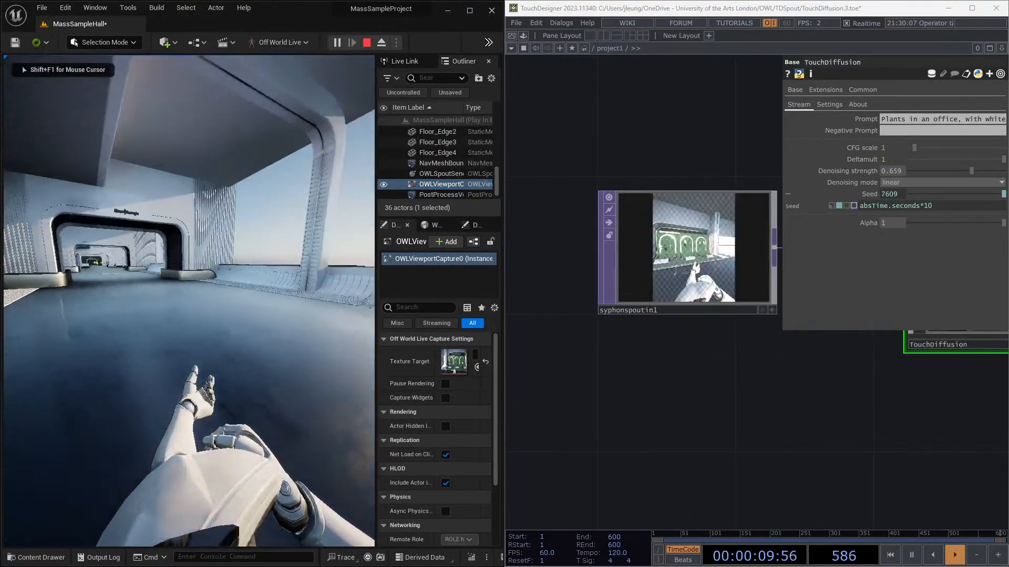
key(shift+F1)
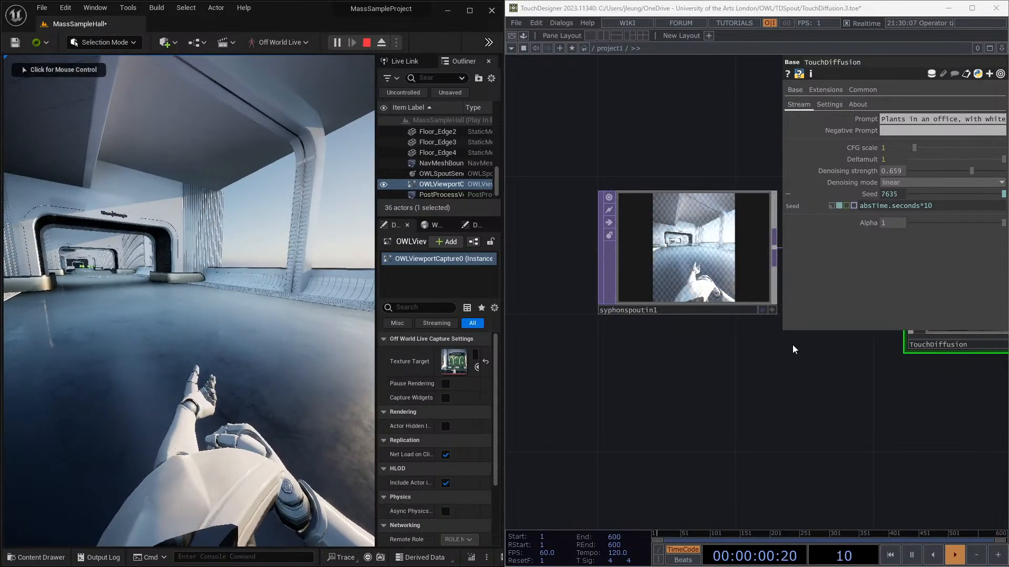
drag(616, 342, 600, 344)
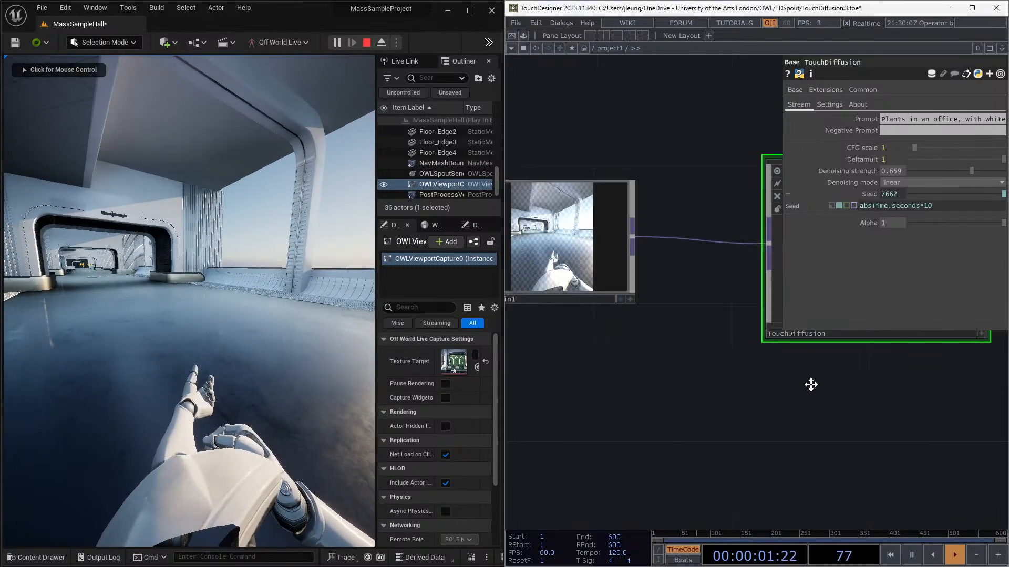
Step: Display the output of null1 as the background of the TouchDesigner network
drag(777, 390, 475, 362)
drag(762, 341, 669, 335)
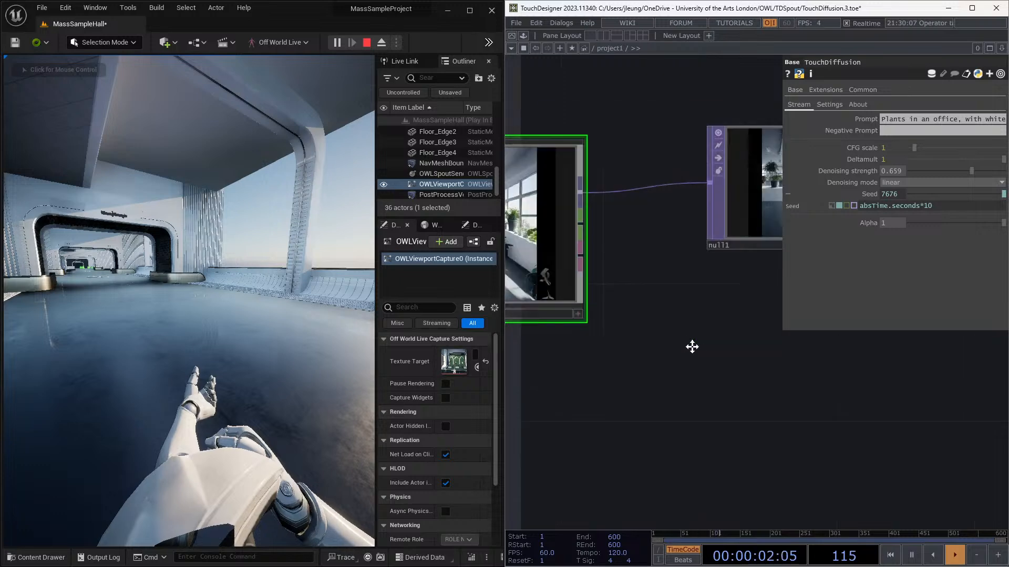
scroll(685, 332, down, 5)
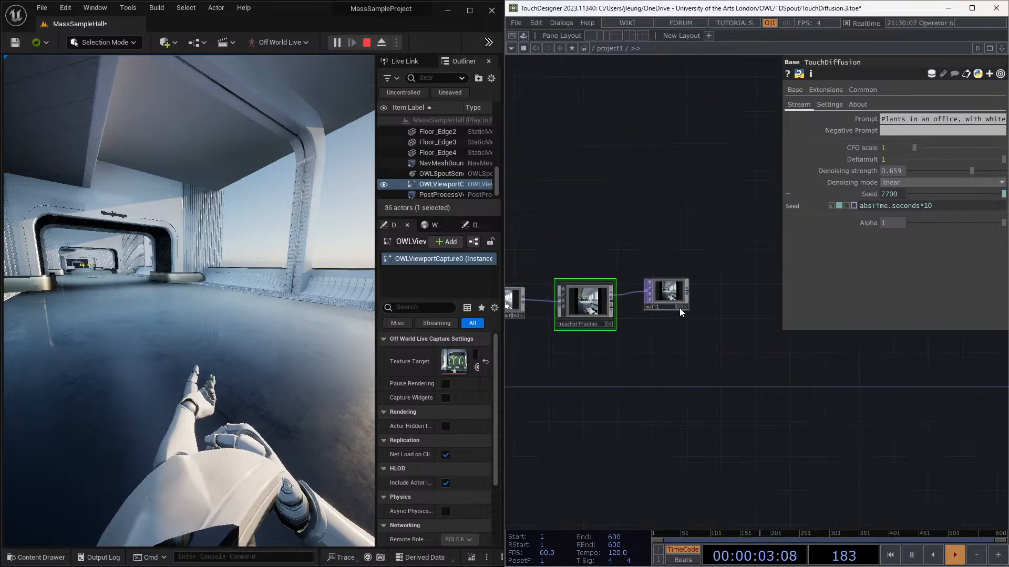
click(679, 307)
Step: Run the character down the hall in the playing level and compare the live view with the TouchDiffusion output
click(260, 333)
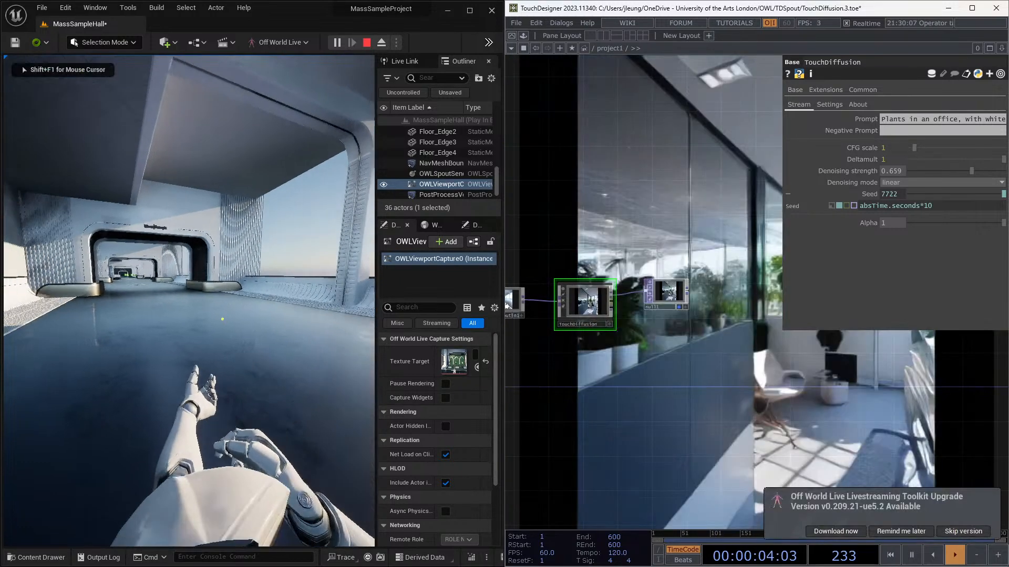
key(w)
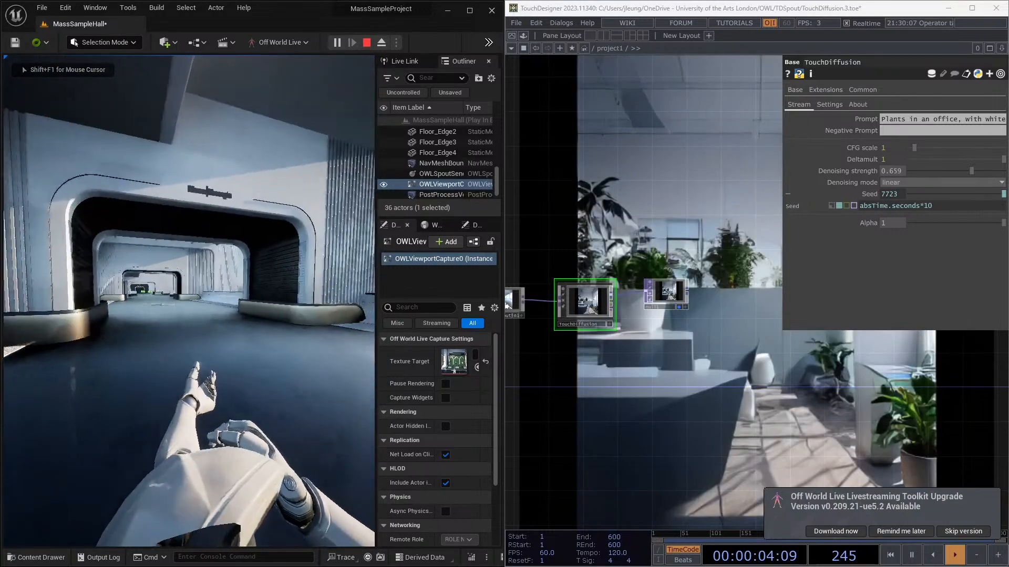
key(w)
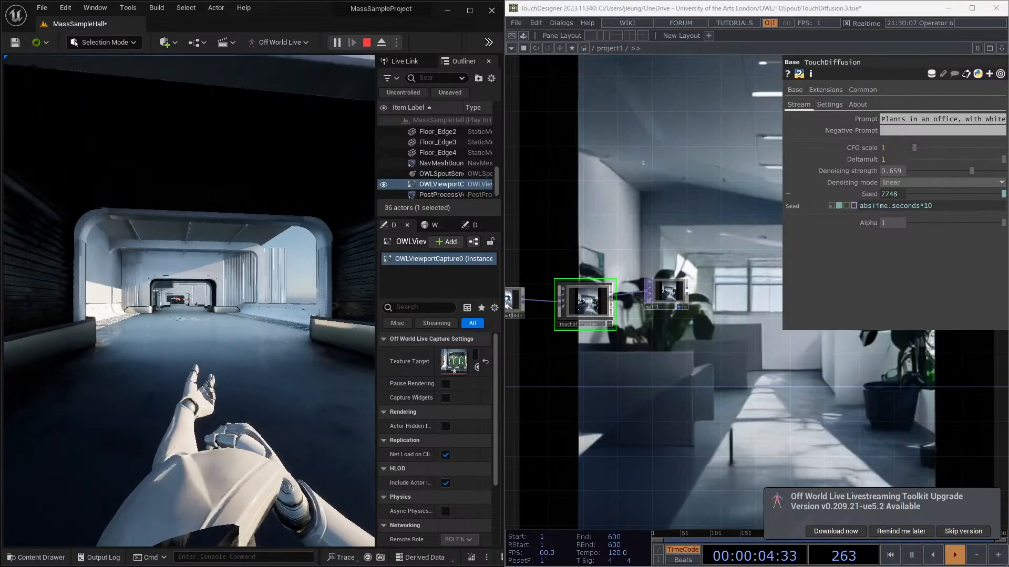
key(w)
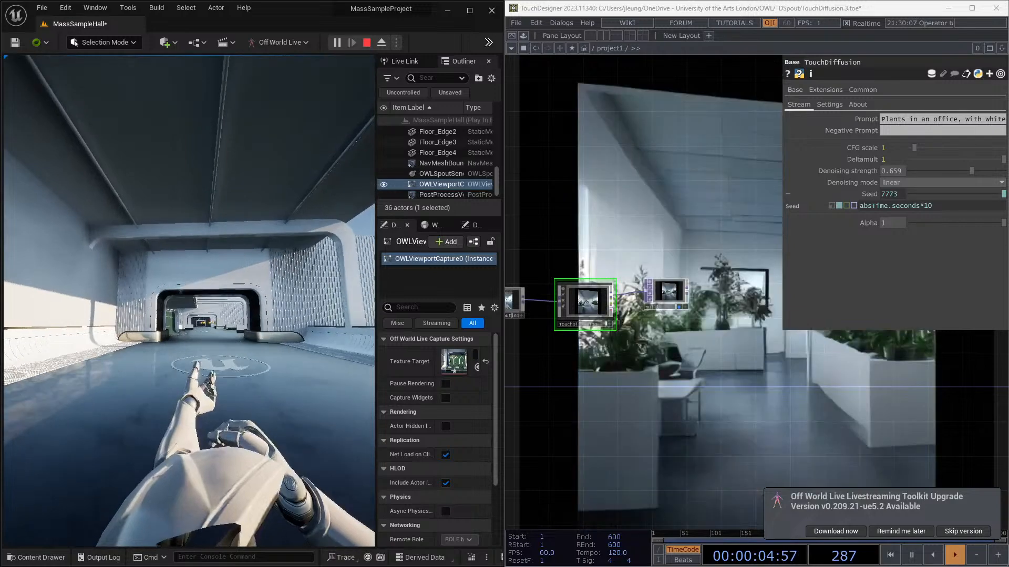
key(w)
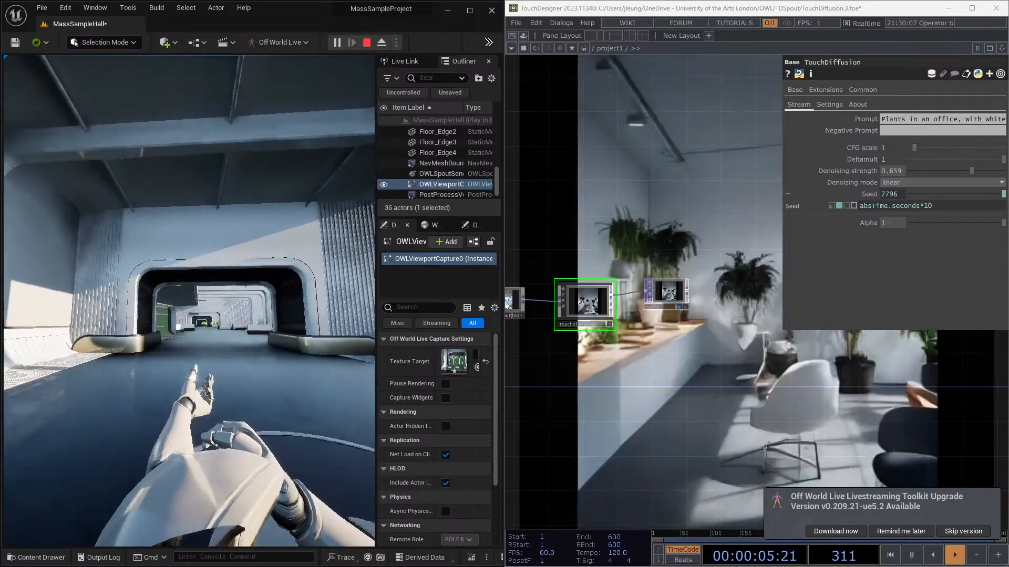
key(w)
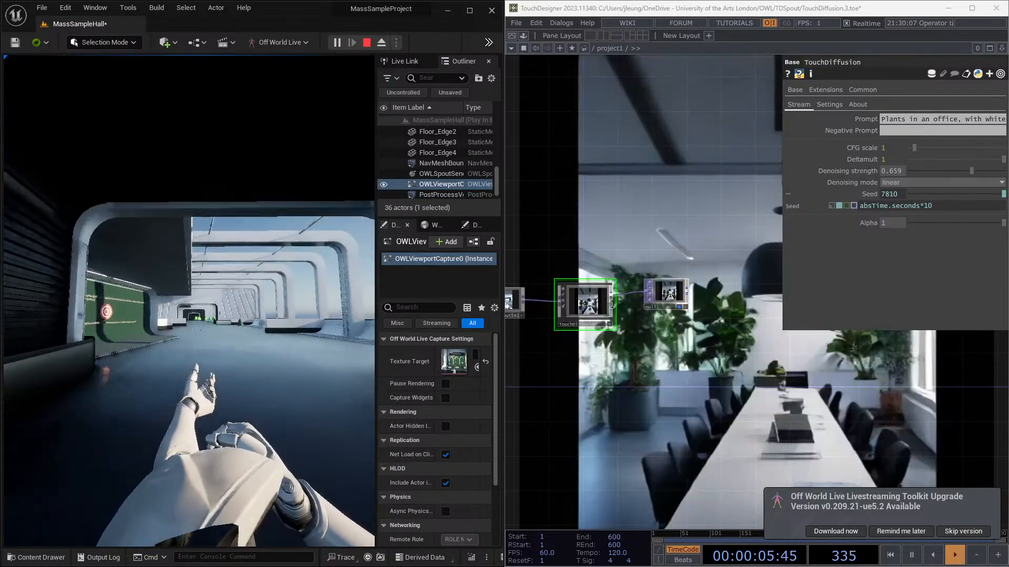
key(w)
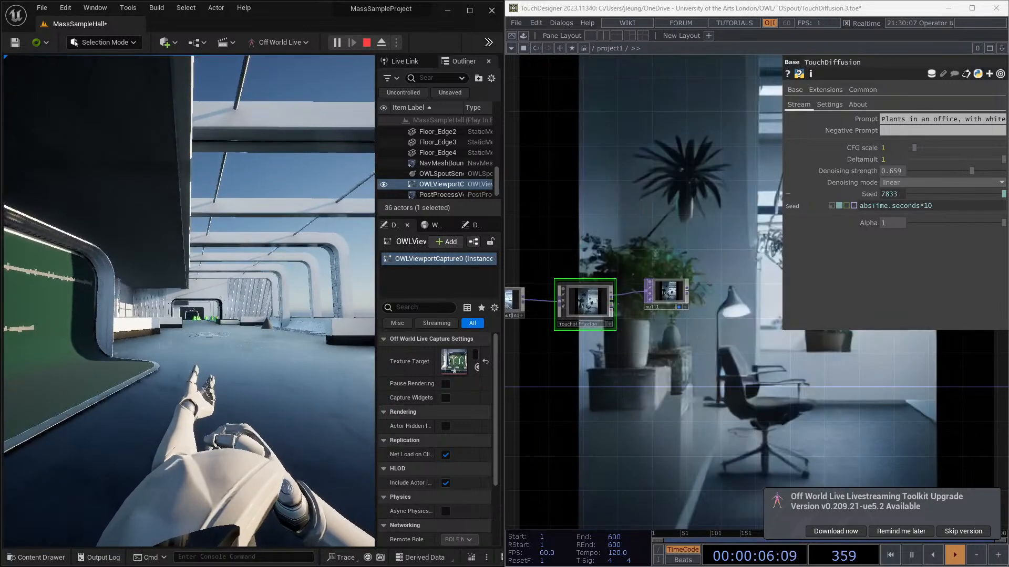
Step: Lower TouchDiffusion's denoising strength to 0.391 and run the character further down the hall to check the output
key(shift+F1)
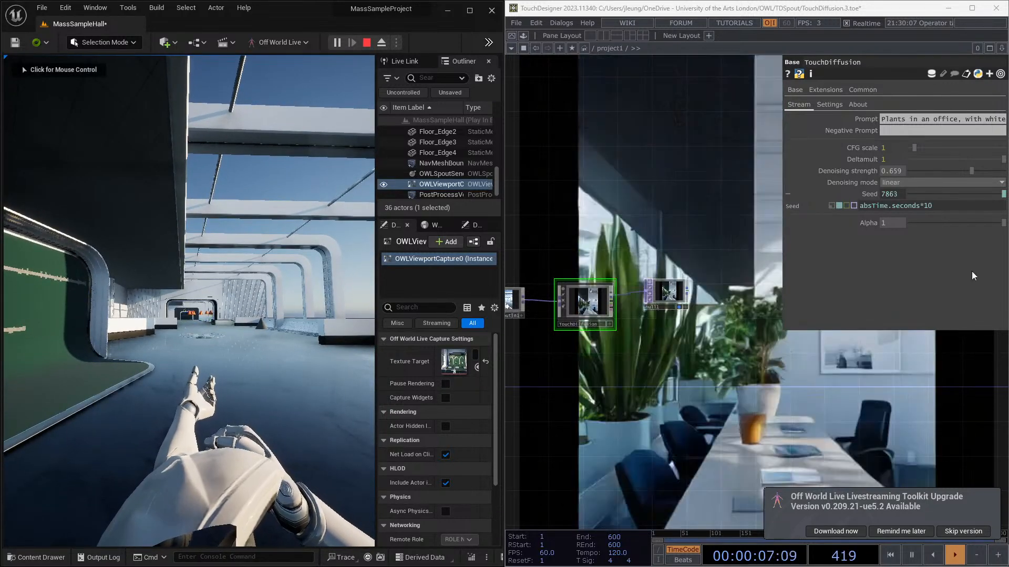
drag(968, 171, 947, 166)
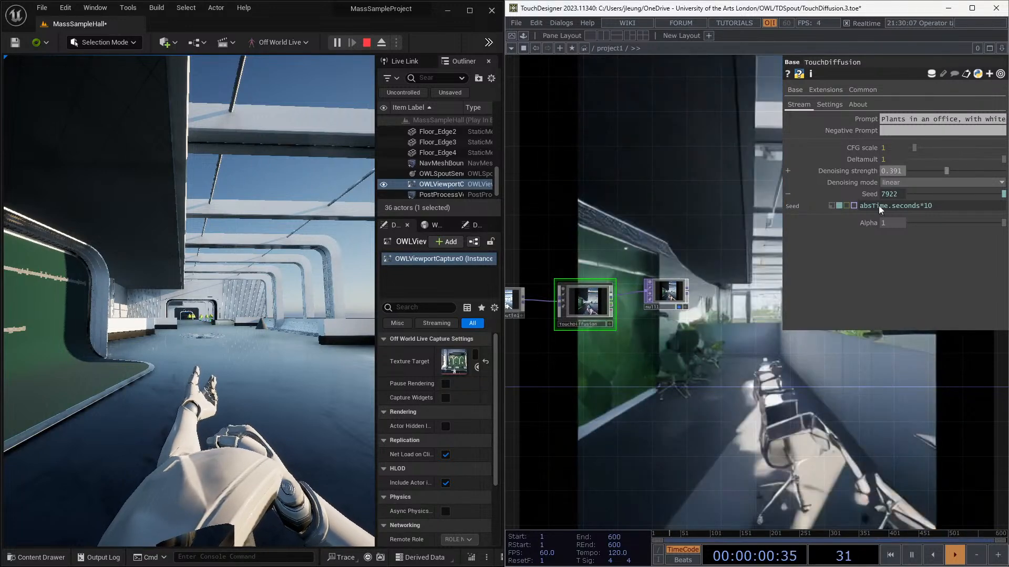
click(348, 314)
key(w)
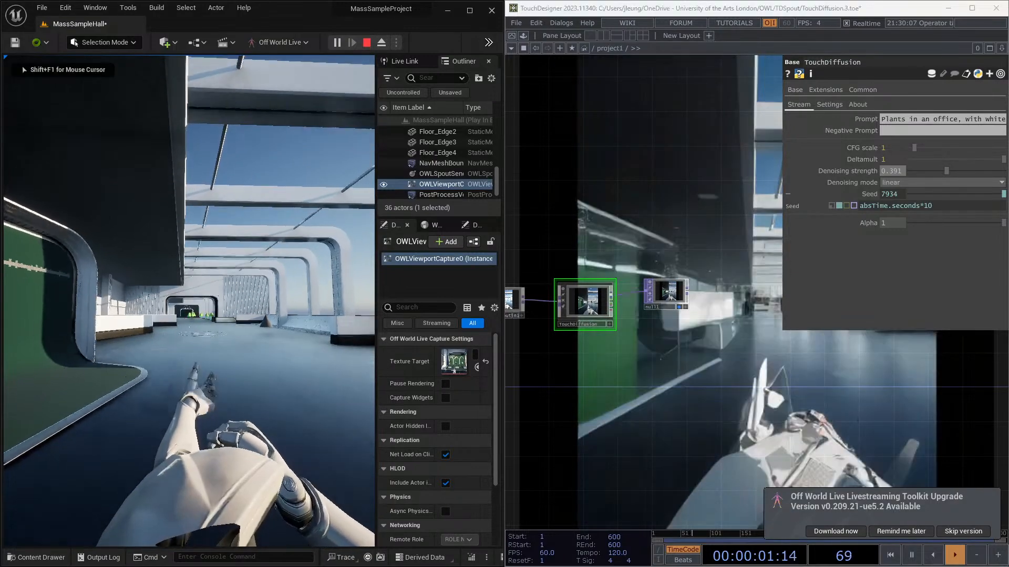
key(w)
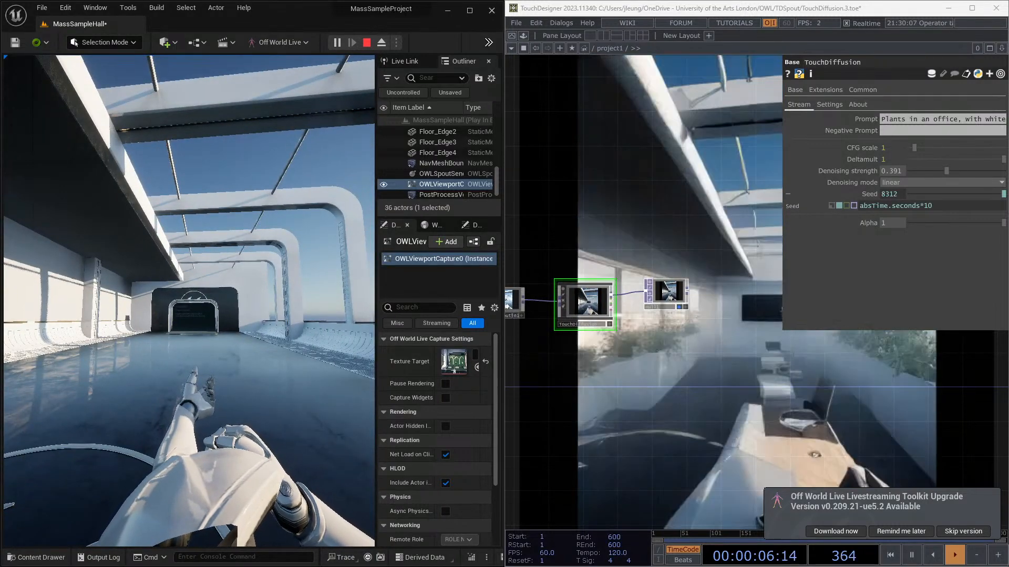
Step: Stop the playing level and create another Render Target texture asset in the project's Content folder
key(Escape)
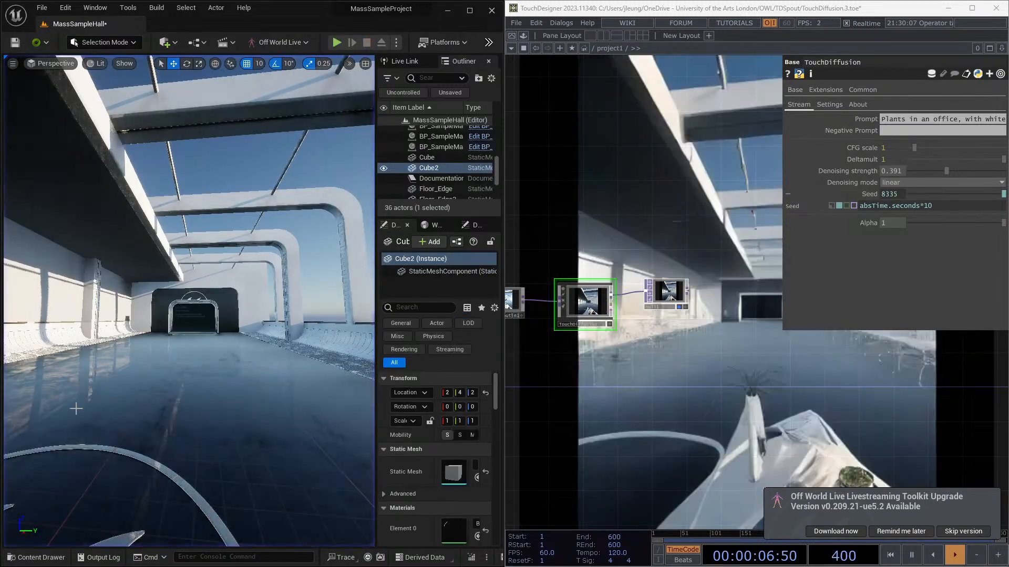
click(48, 563)
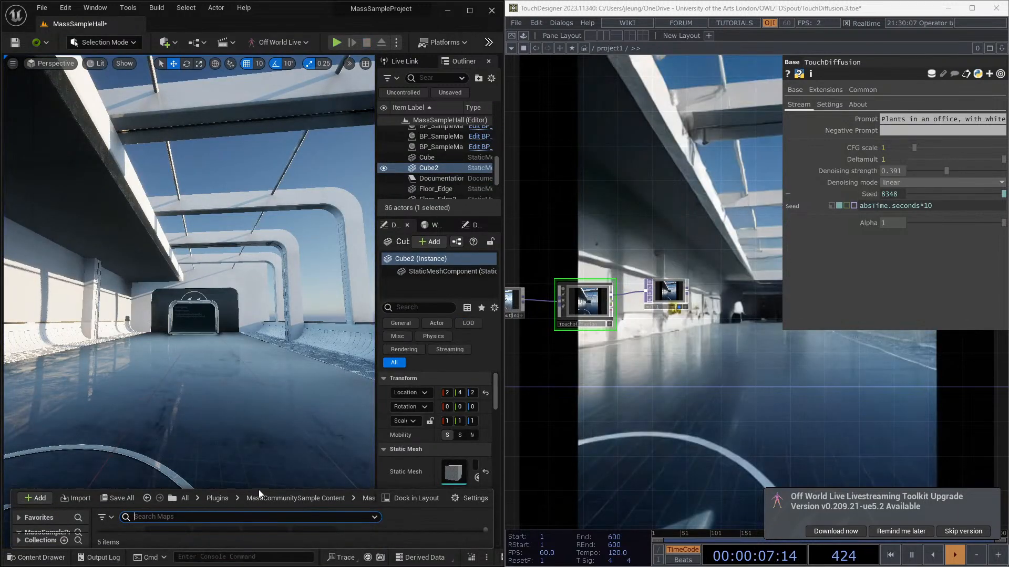
drag(259, 490, 212, 255)
click(46, 320)
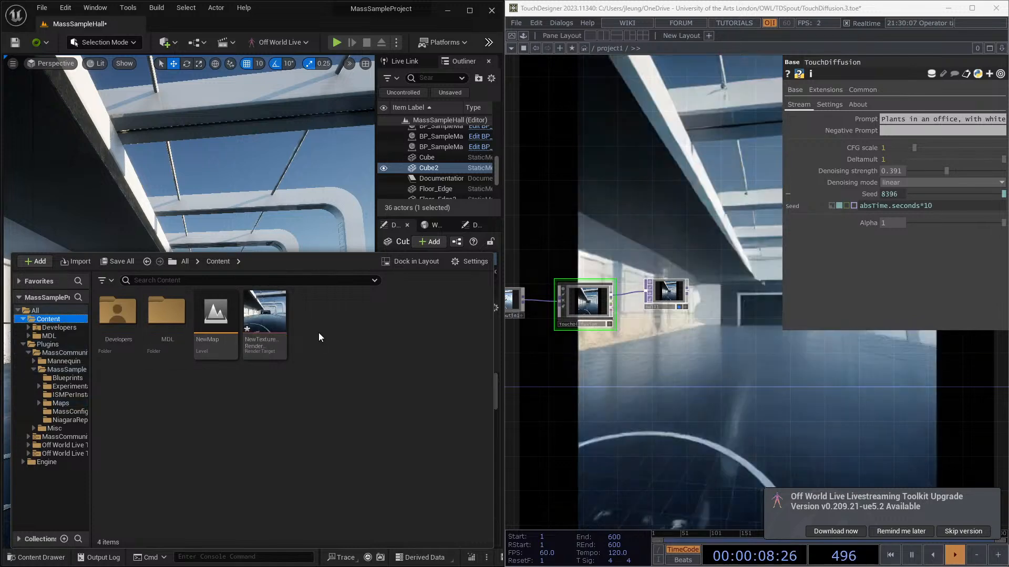
right_click(318, 333)
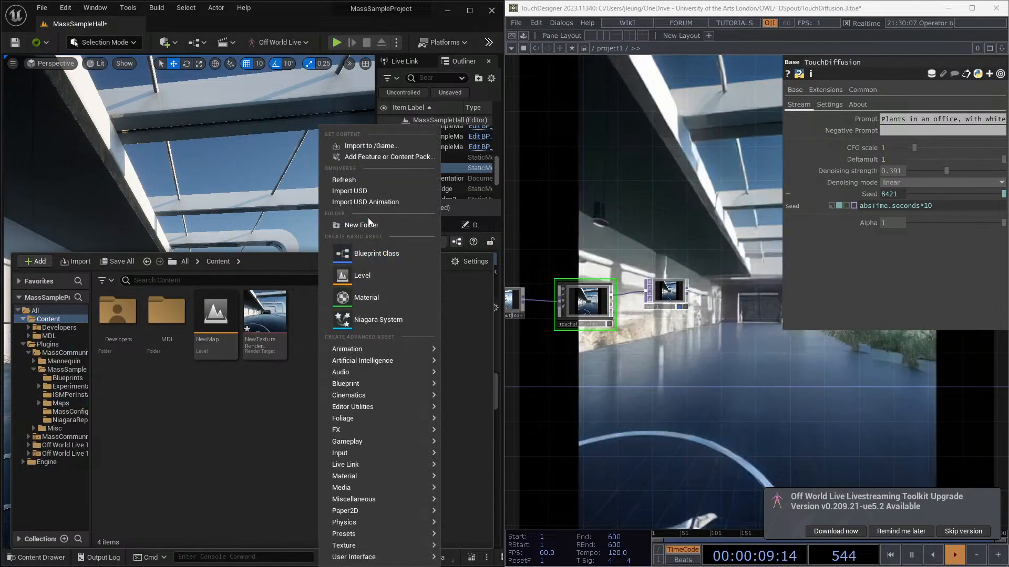
mouse_move(370, 547)
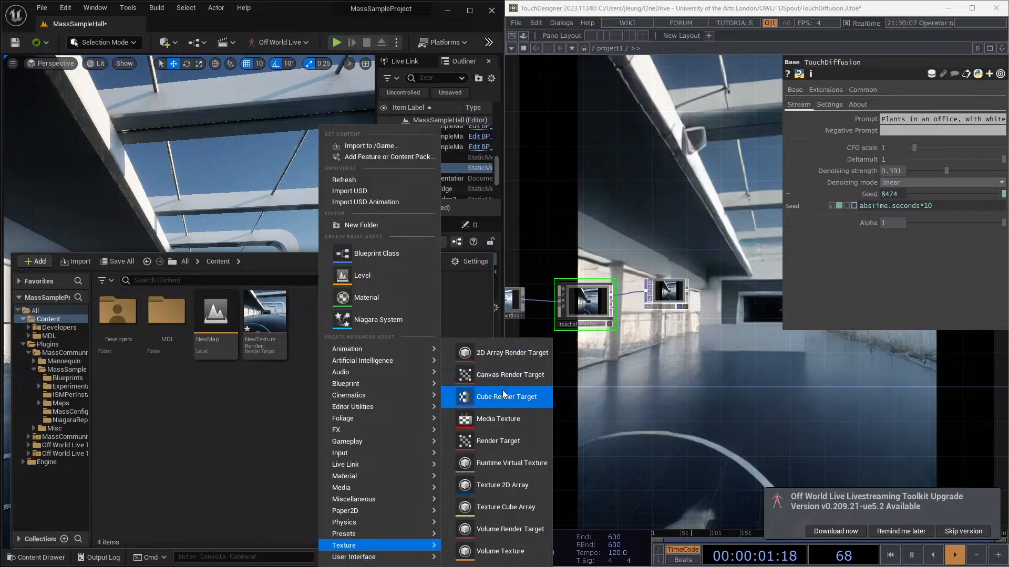
click(498, 440)
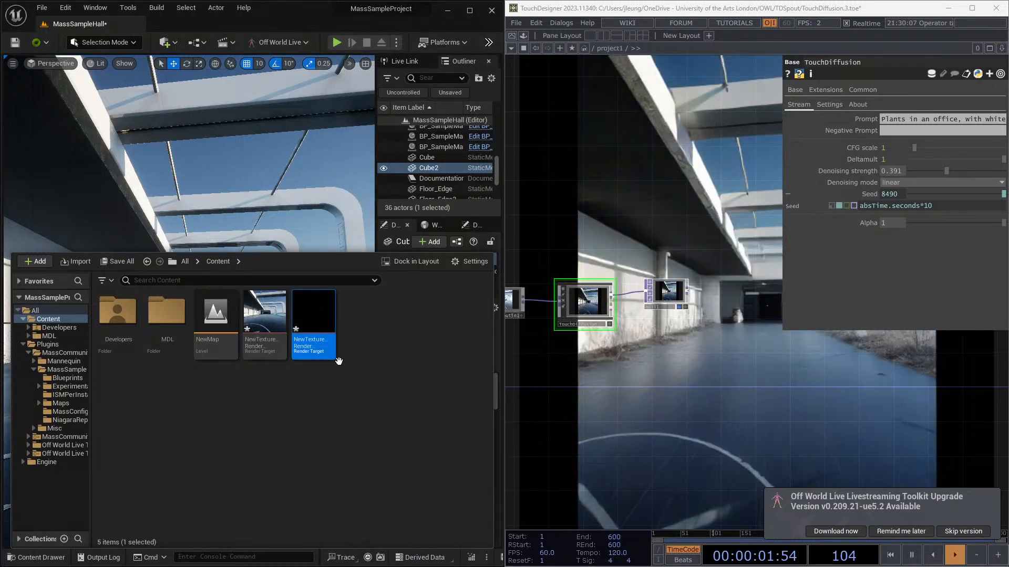
click(411, 398)
Step: Save all modified content, covering the MassSampleHall level and both render targets, and shrink the asset browser
click(121, 265)
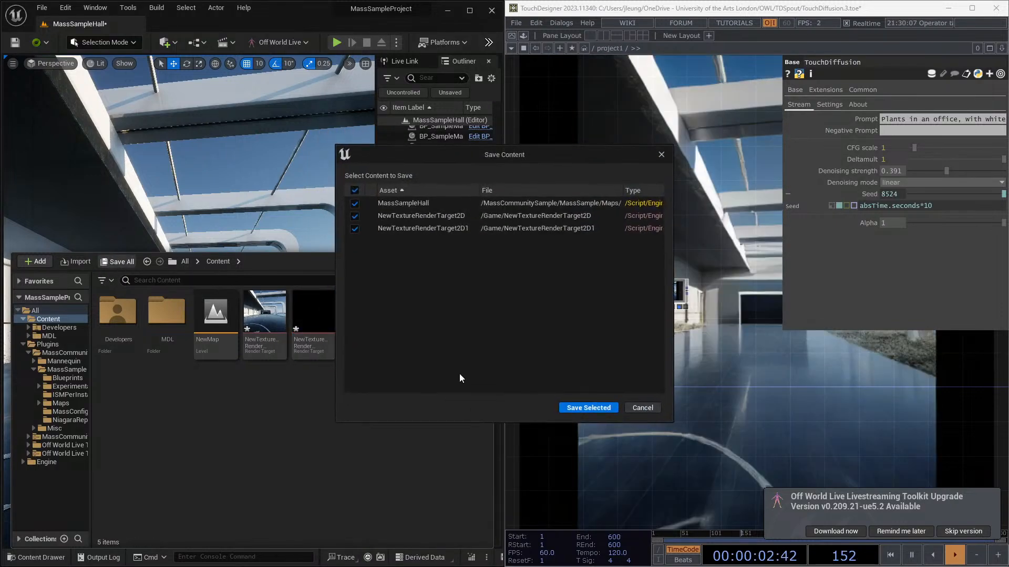
click(600, 409)
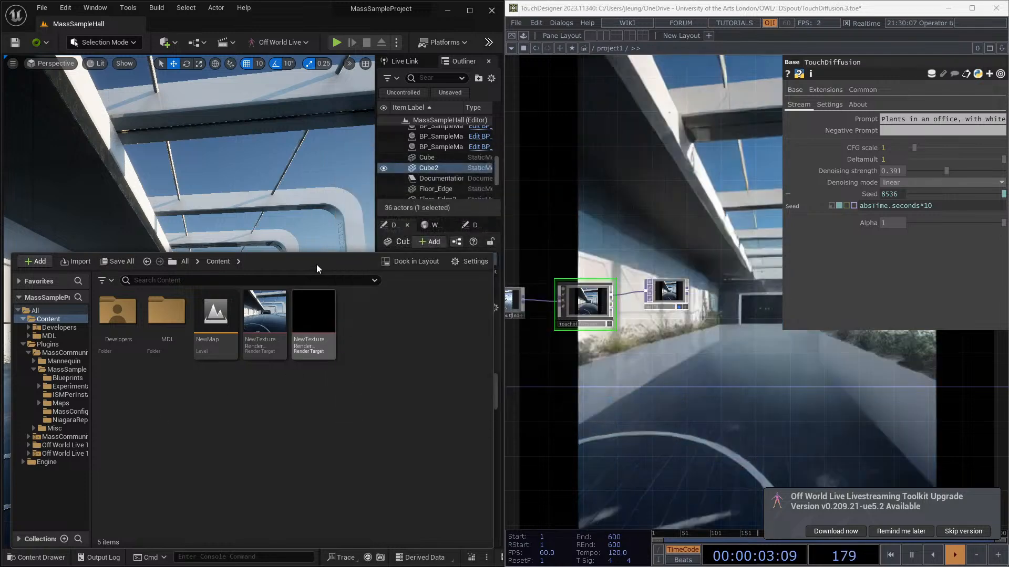
drag(317, 255, 318, 384)
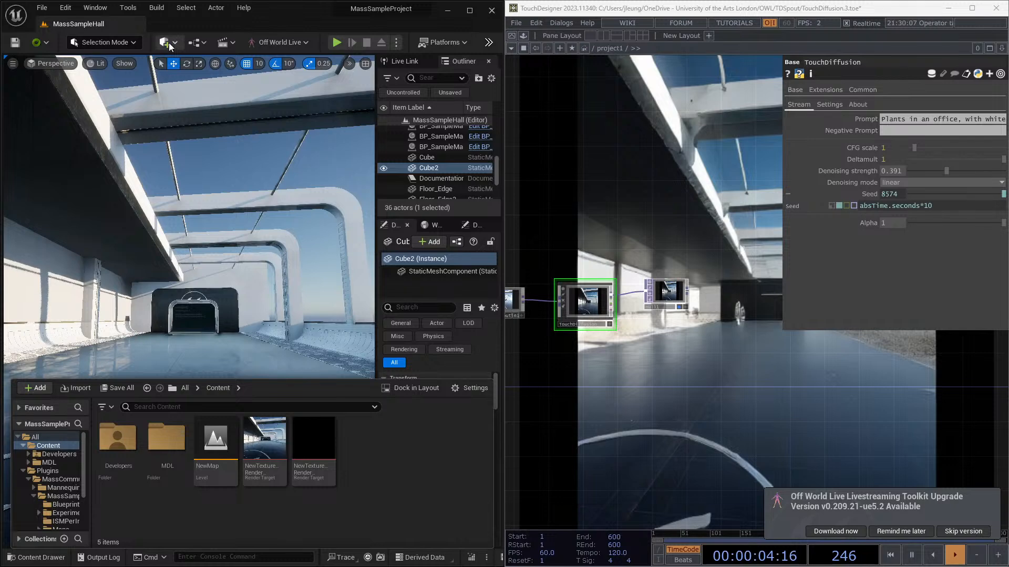
Step: Add an Off World Live OWLSpout Receiver Manager actor to the level
click(167, 43)
mouse_move(210, 152)
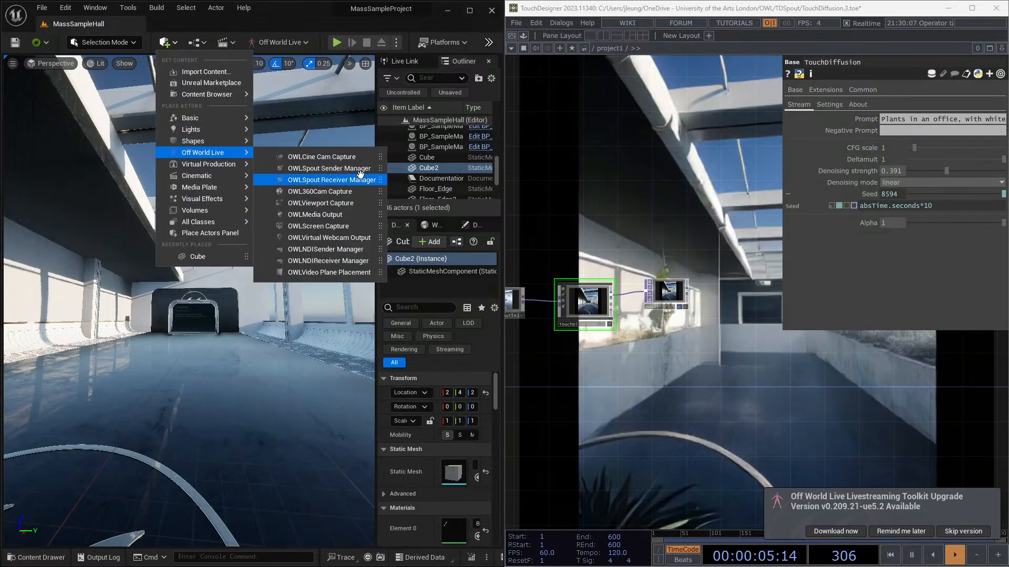
click(361, 179)
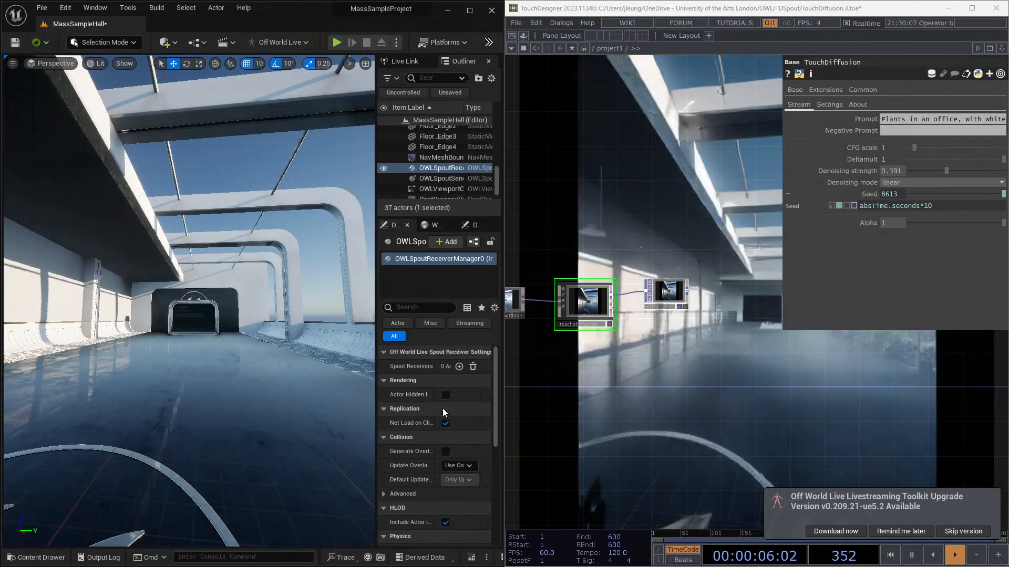
Step: Add a Spout receiver entry to the manager, assign NewTextureRenderTarget2D1 as its render target, and make it active
click(459, 366)
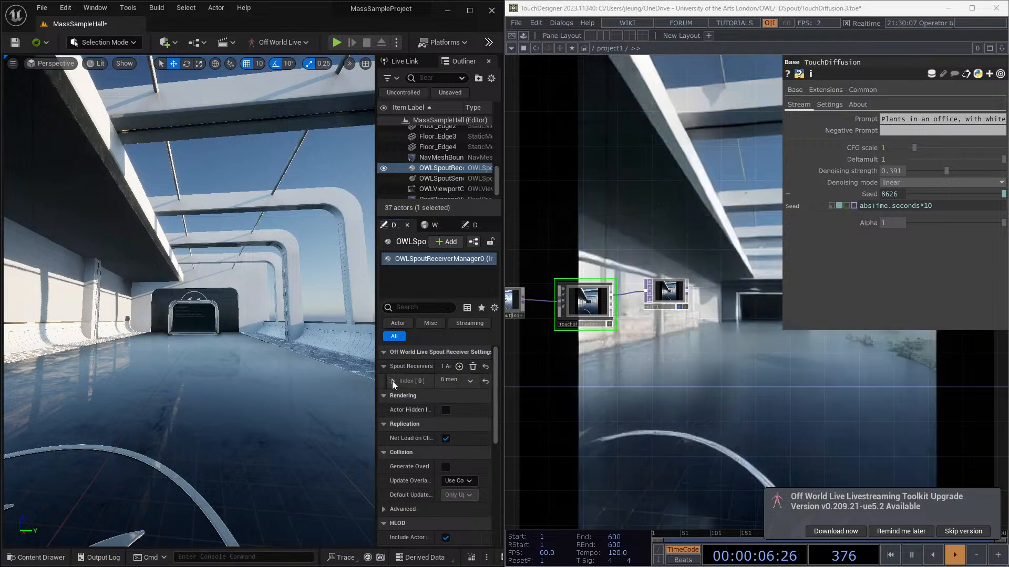
click(392, 381)
click(476, 443)
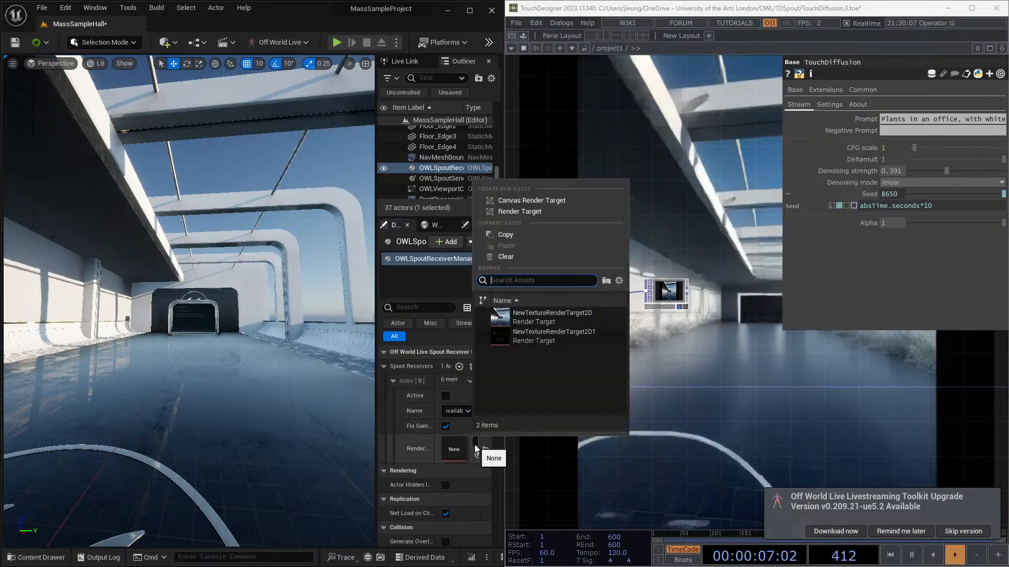
click(531, 337)
click(445, 397)
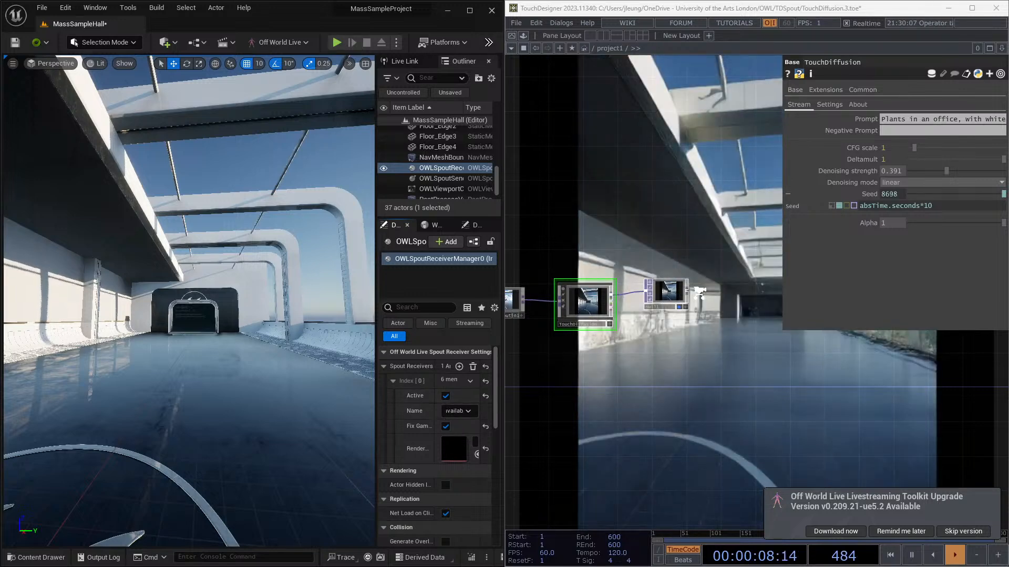
Step: Create a Syphon Spout Out operator fed by null1's output and place it beside null1 in the TouchDesigner network
scroll(699, 291, up, 3)
scroll(698, 295, up, 3)
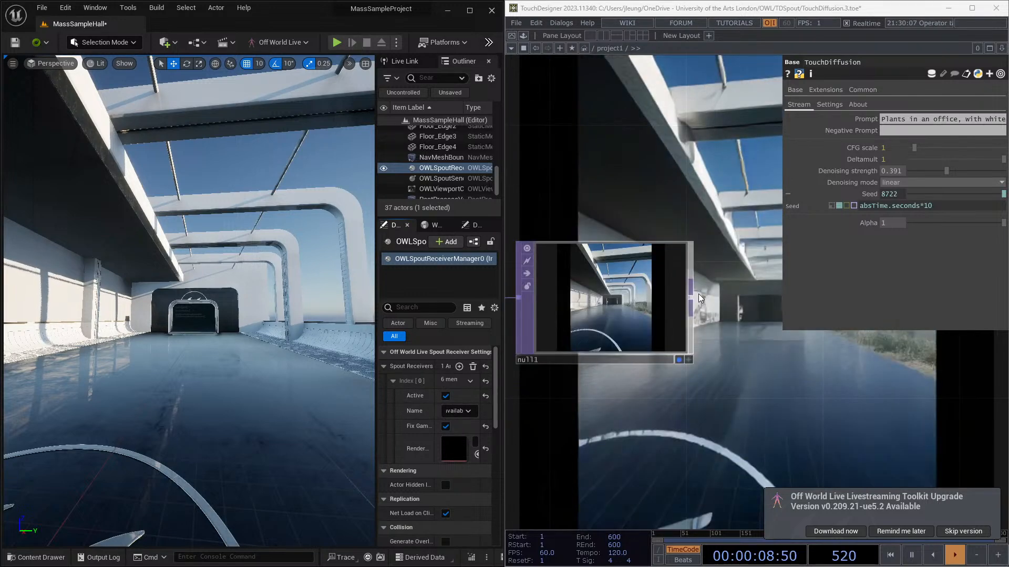
right_click(692, 297)
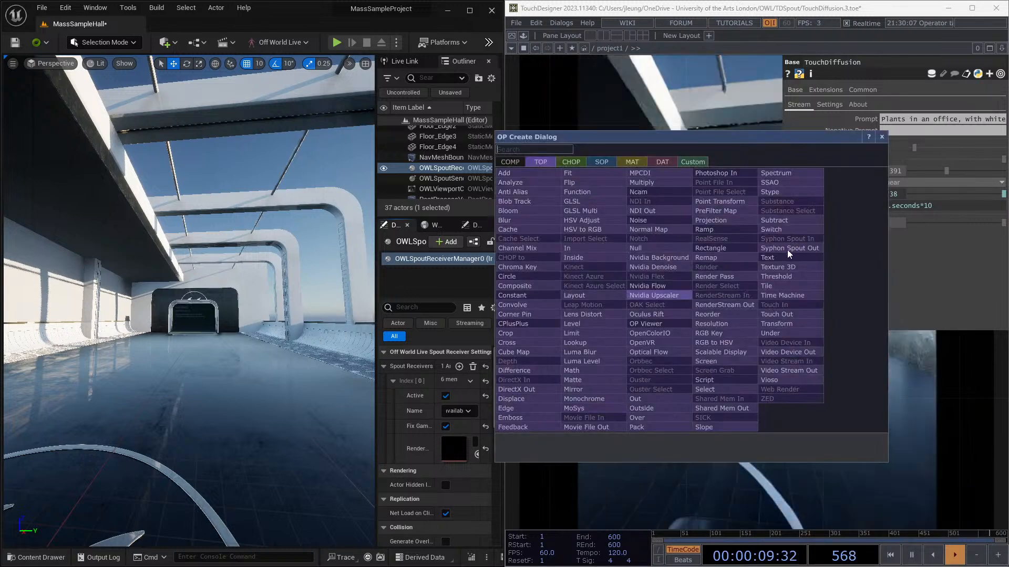
key(Escape)
click(882, 336)
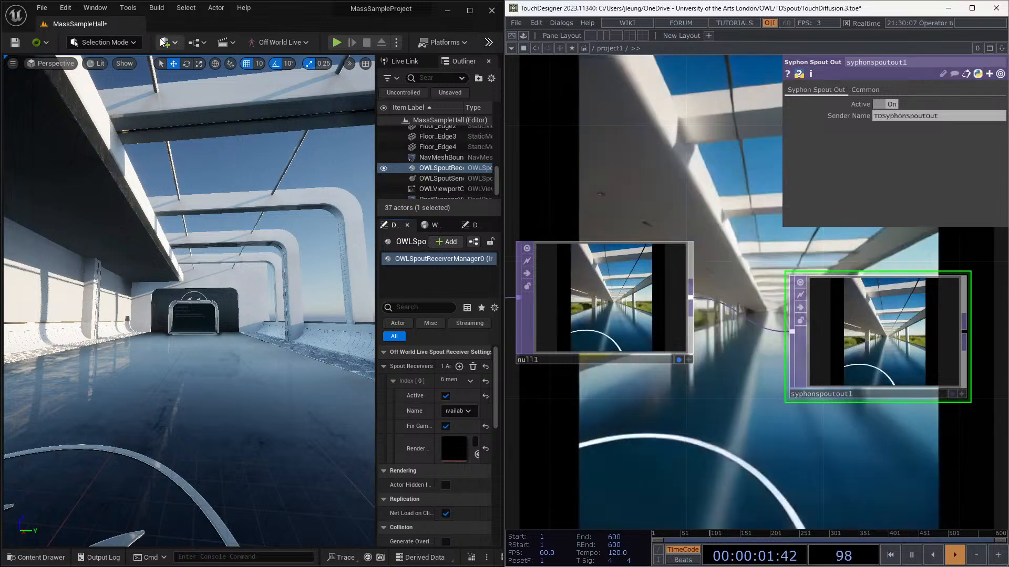
click(36, 557)
right_click(377, 447)
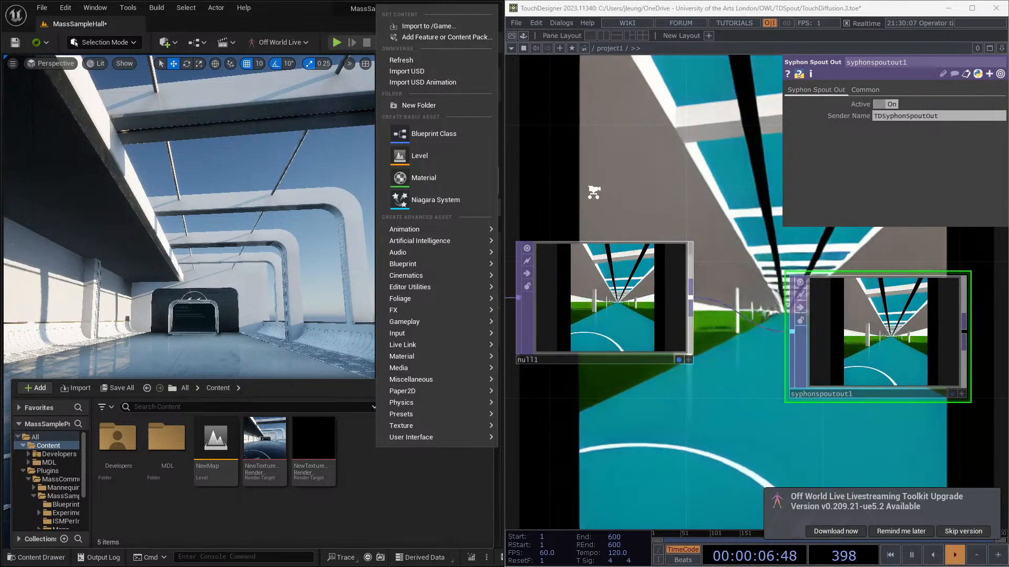
Step: Turn off Use Spout Active Sender on syphonspoutin1 and set its sender name to OWL Spout Sender
scroll(591, 193, down, 6)
drag(588, 194, 686, 196)
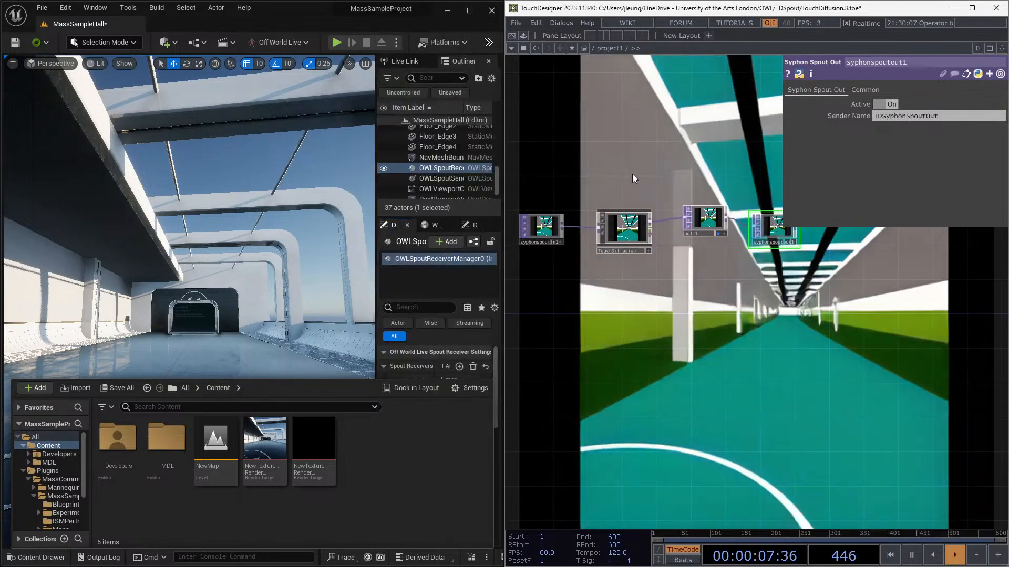
drag(552, 182, 661, 208)
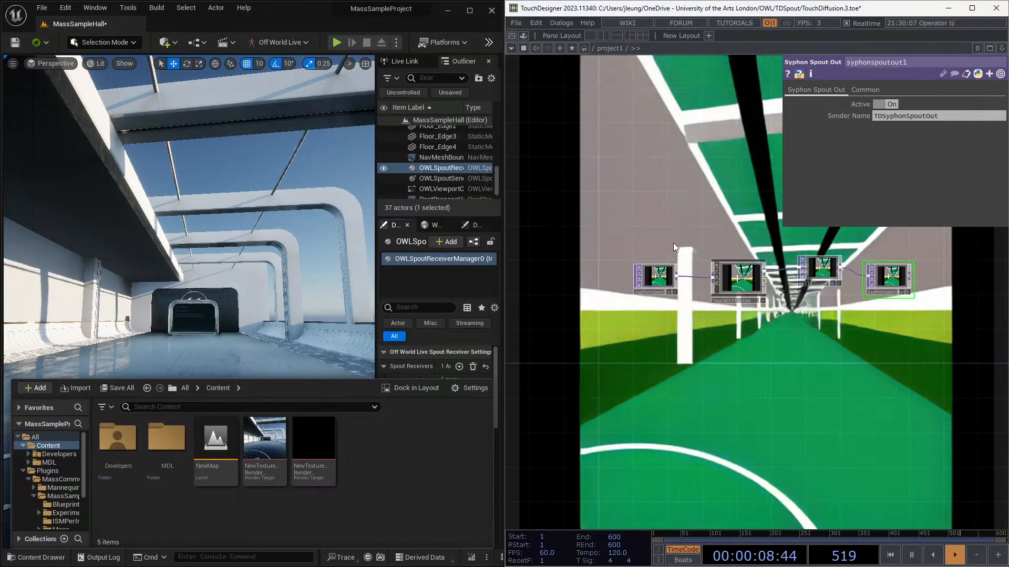
scroll(663, 222, up, 5)
click(651, 310)
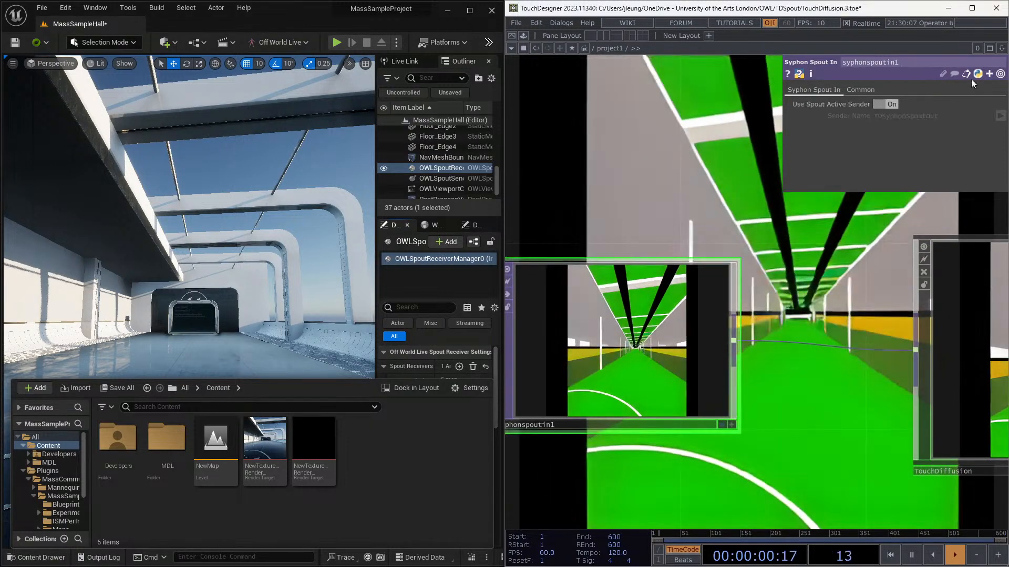
click(872, 105)
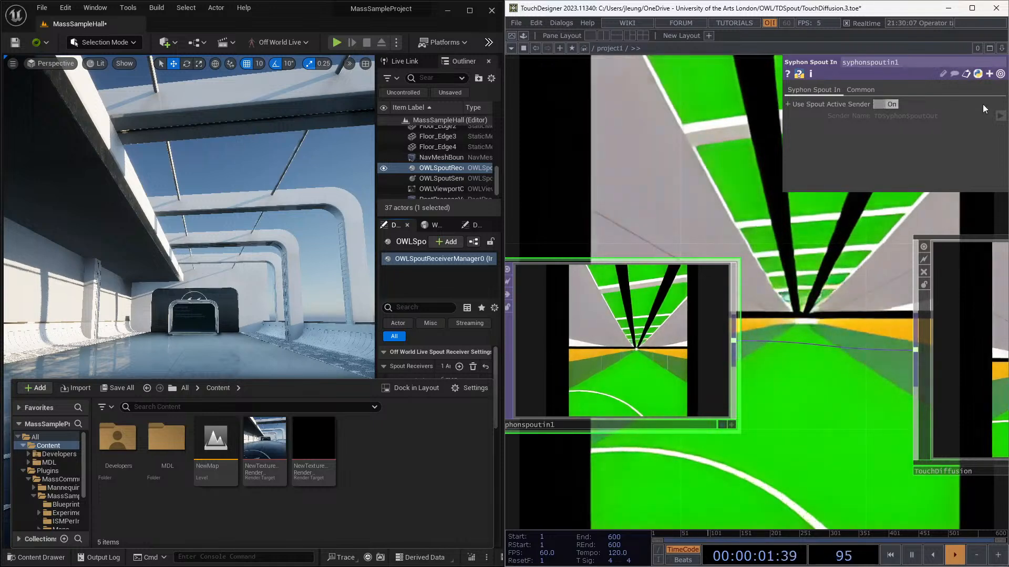
click(1000, 116)
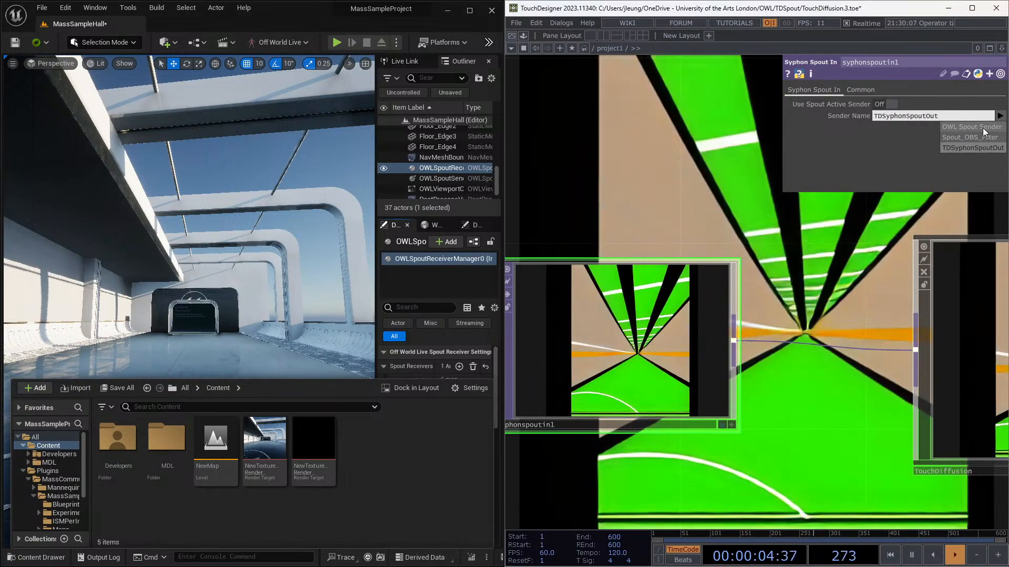
click(973, 127)
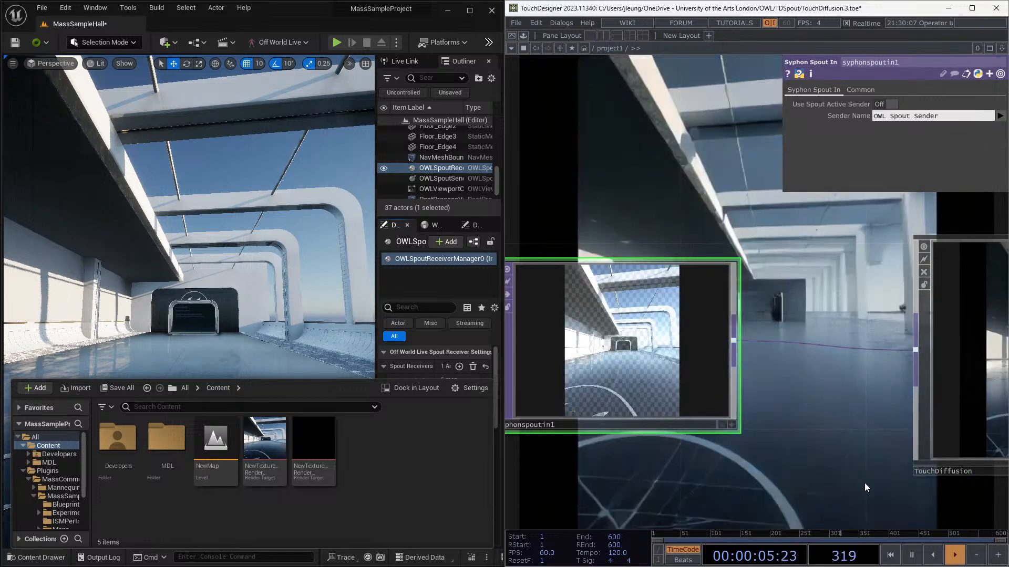
Step: Select syphonspoutout1, set the Unreal receiver entry's sender name to TDSyphonSpoutOut, and open its render target
scroll(866, 487, down, 3)
scroll(764, 437, down, 3)
drag(796, 463, 598, 408)
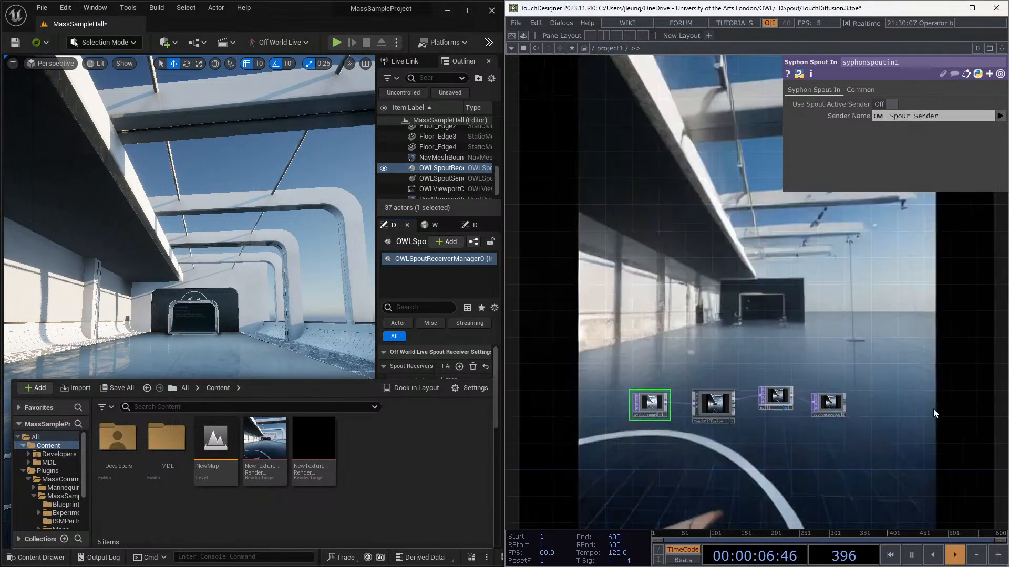
scroll(756, 382, up, 5)
click(751, 374)
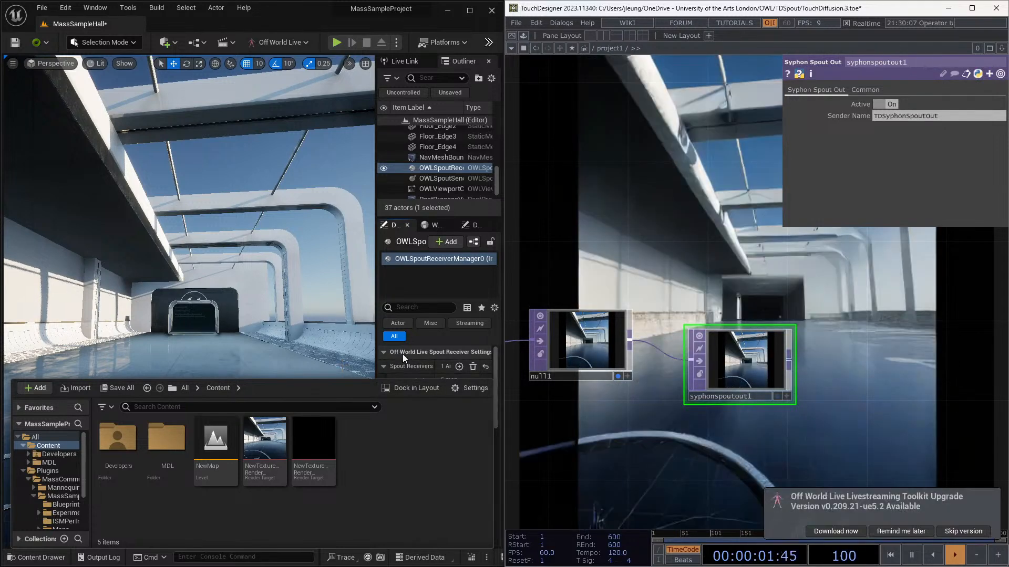
click(403, 355)
click(407, 354)
click(466, 414)
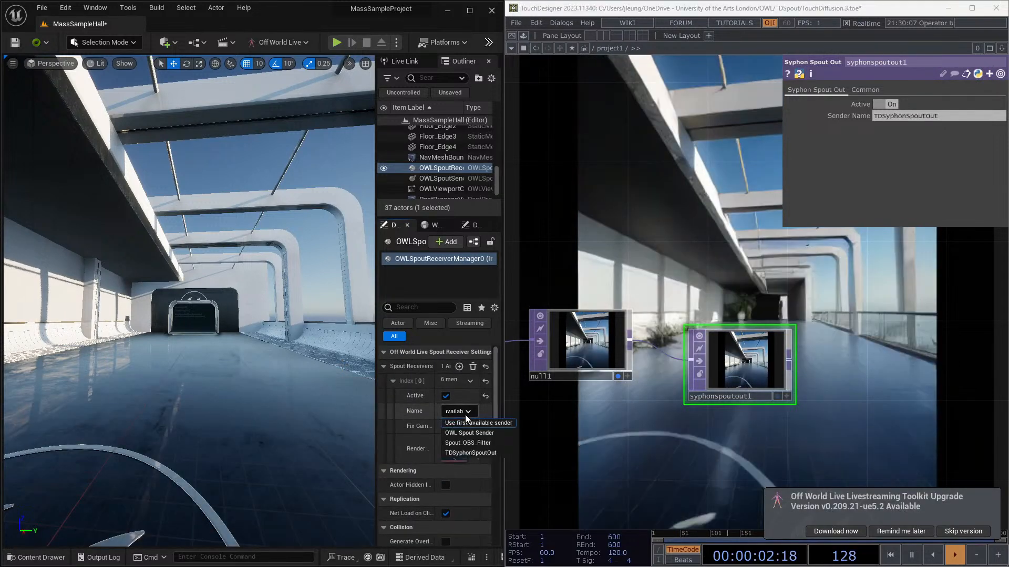
click(475, 450)
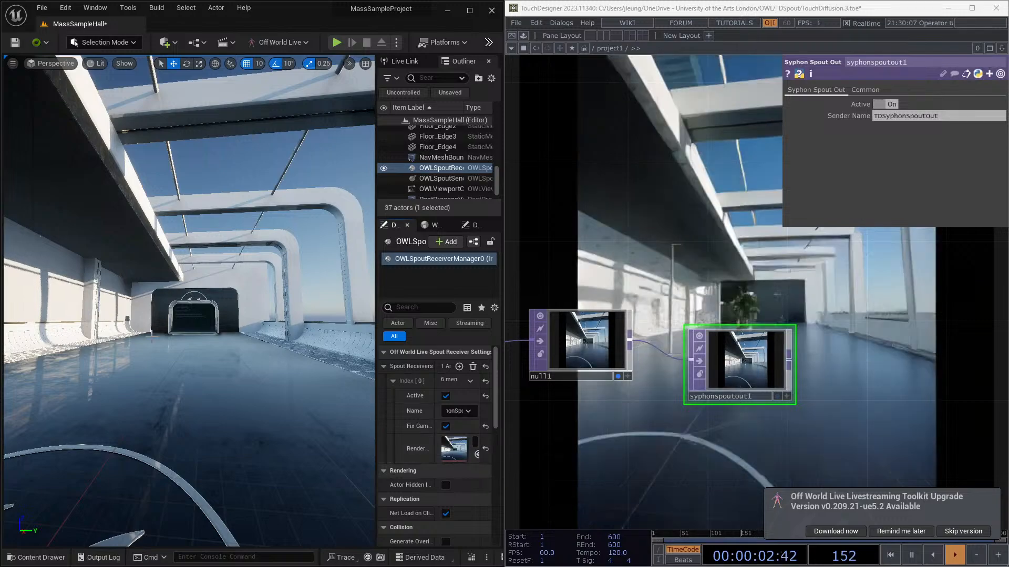
double_click(454, 449)
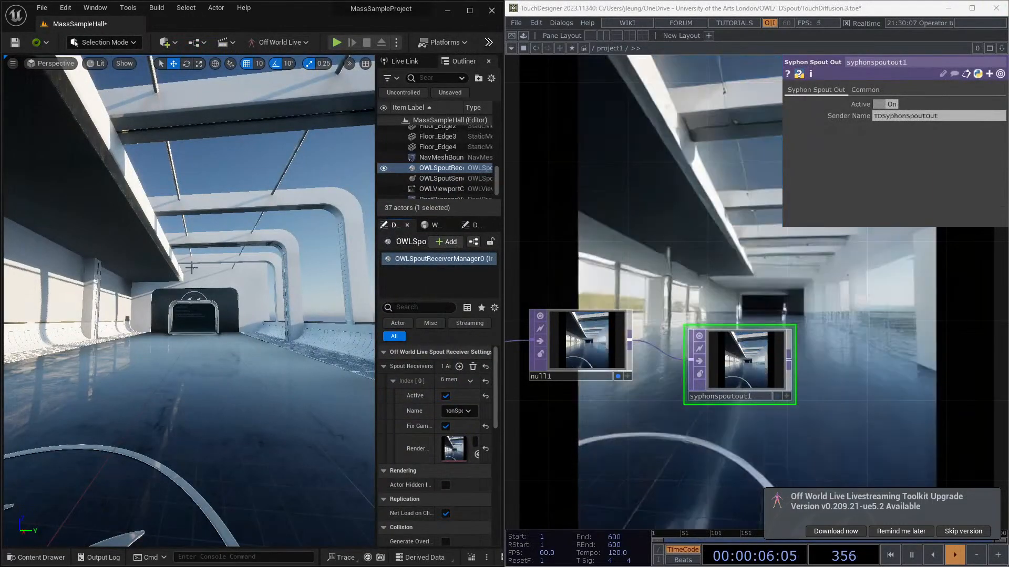
Step: Create a Widget Blueprint with User Widget as its parent class in the Content folder and open it for editing
click(35, 560)
right_click(358, 462)
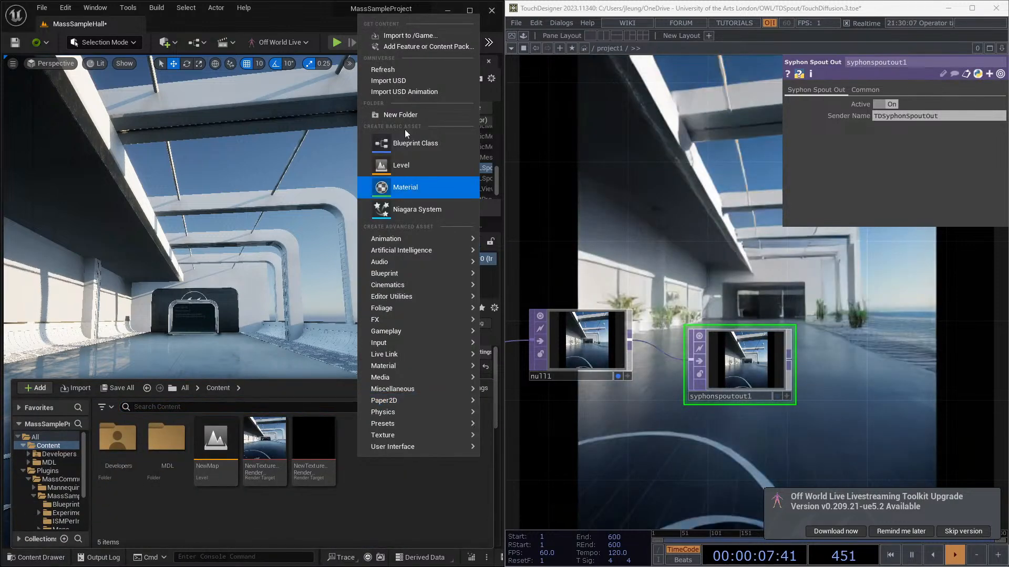
mouse_move(427, 446)
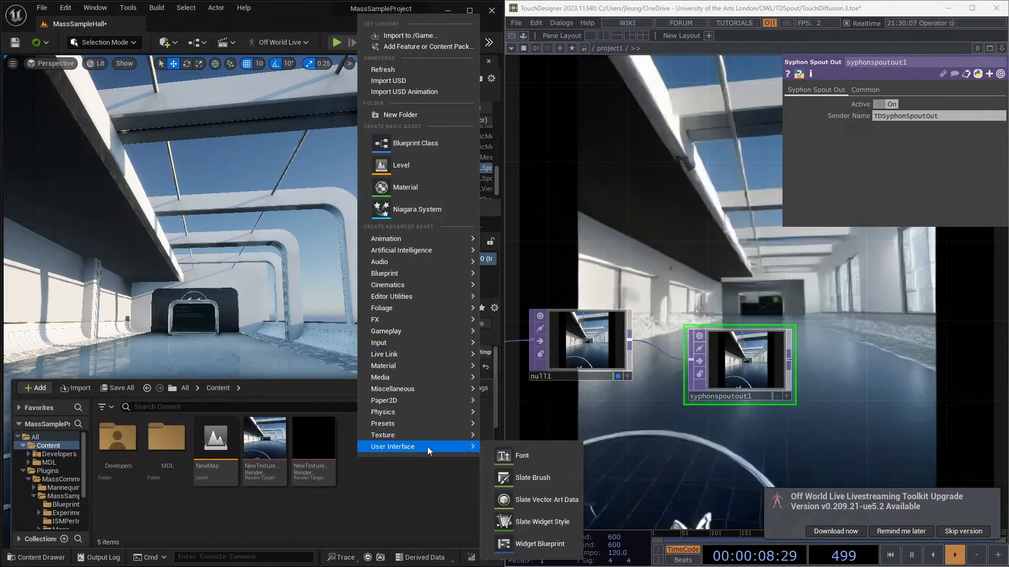
click(533, 543)
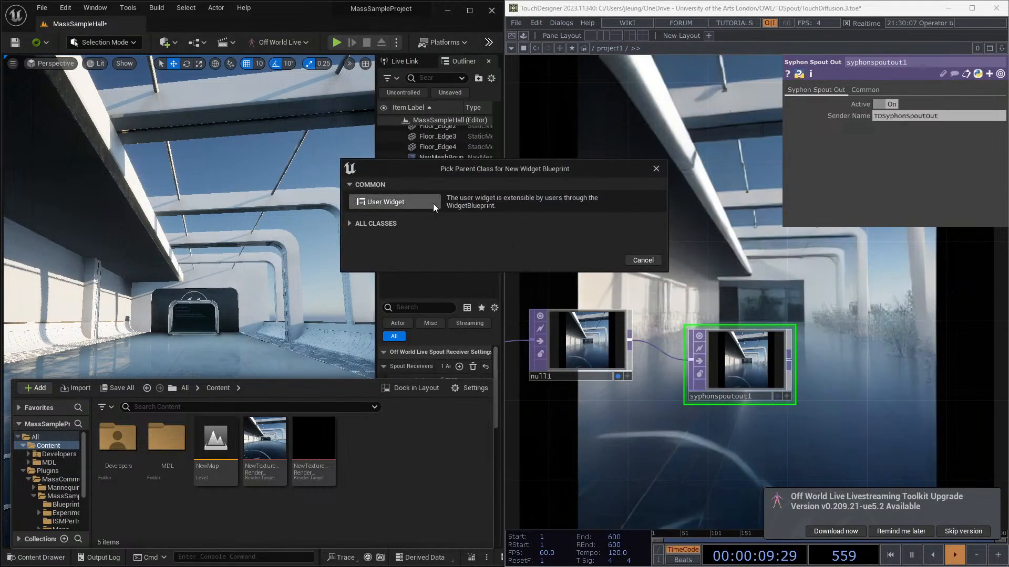
click(433, 204)
double_click(364, 437)
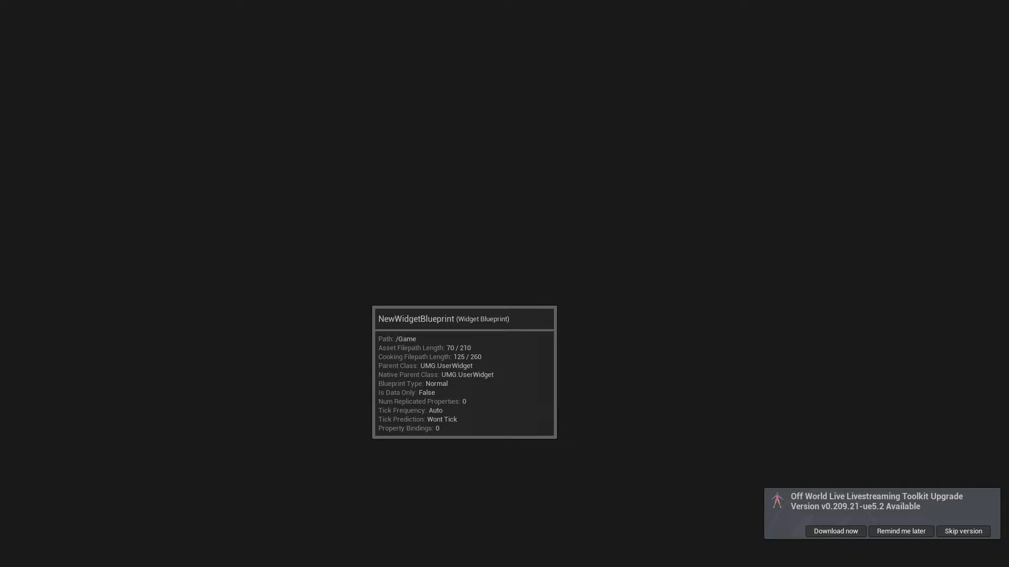
key(alt+Tab)
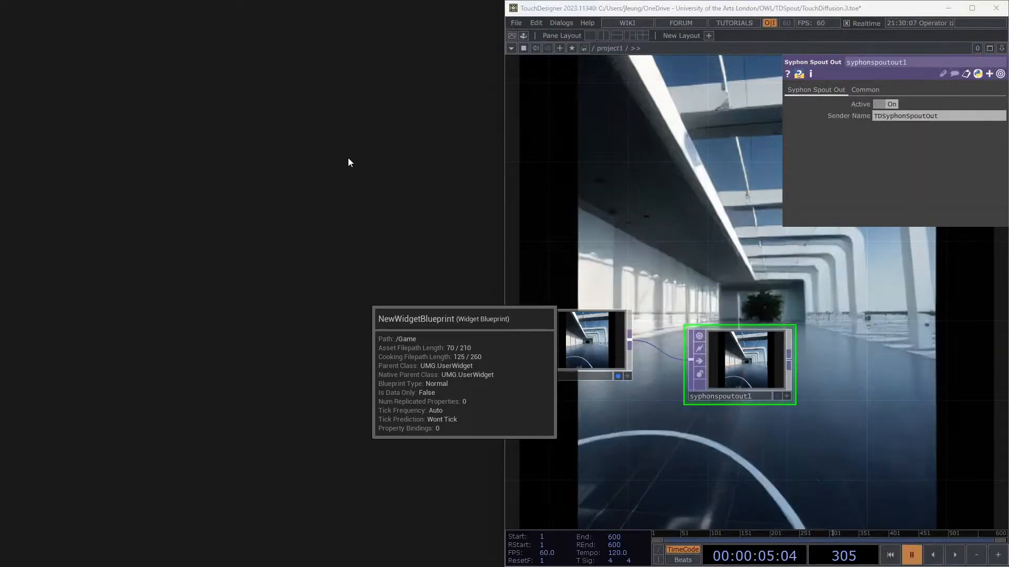
click(948, 9)
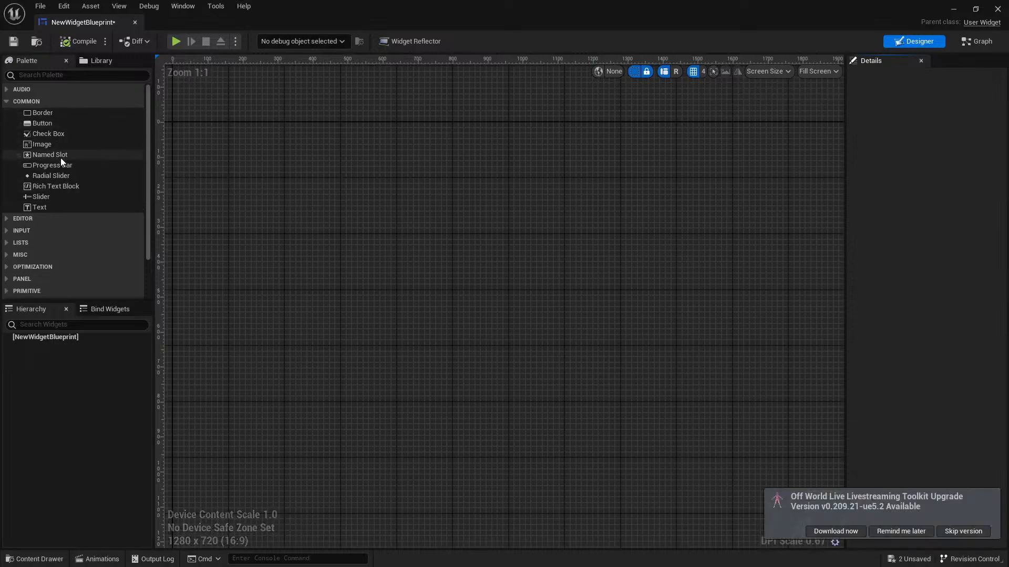
Step: Find the Canvas Panel widget in the palette and add it as the root of the widget blueprint
scroll(58, 200, down, 1)
scroll(58, 194, up, 1)
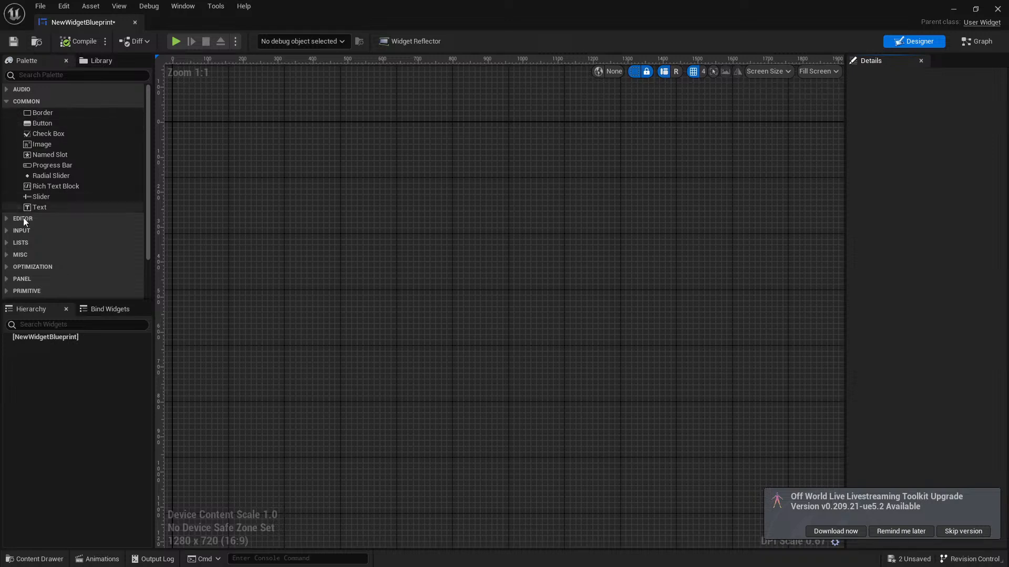
scroll(24, 225, down, 1)
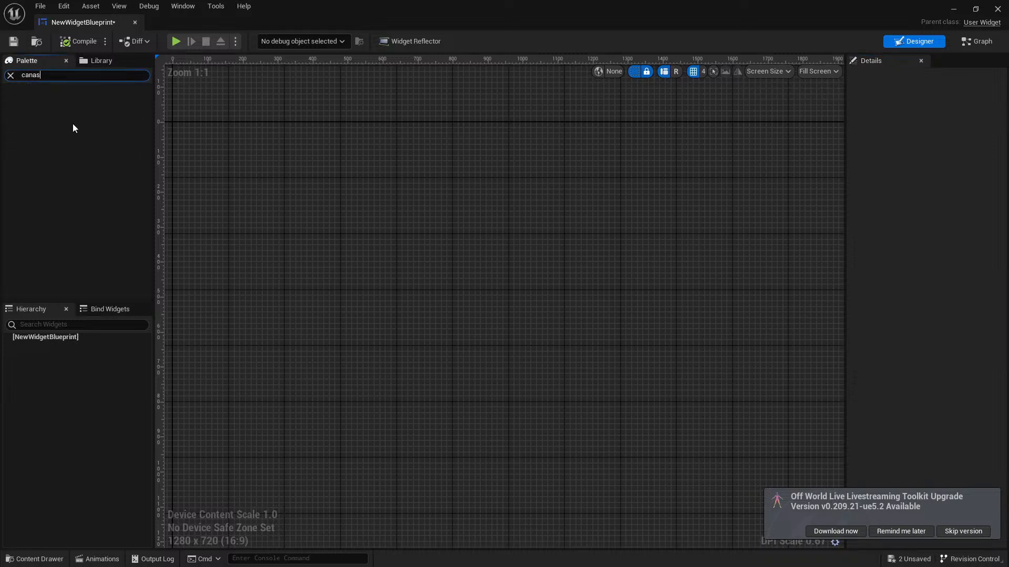
key(BackSpace)
key(BackSpace)
drag(61, 102, 423, 244)
scroll(701, 246, down, 4)
scroll(692, 251, up, 1)
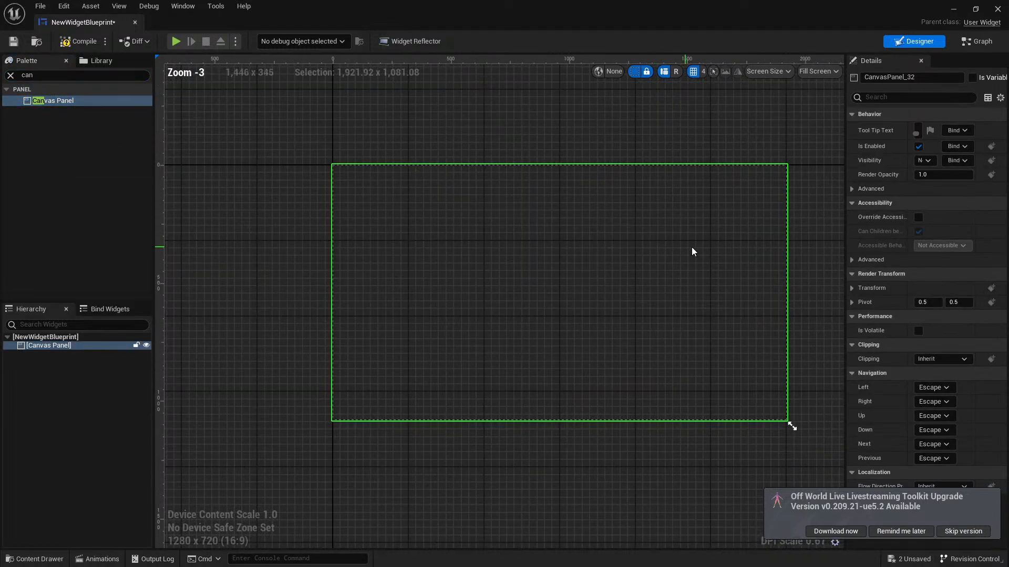
Step: Add an Image widget to the canvas panel and anchor it to stretch across the whole canvas
click(11, 76)
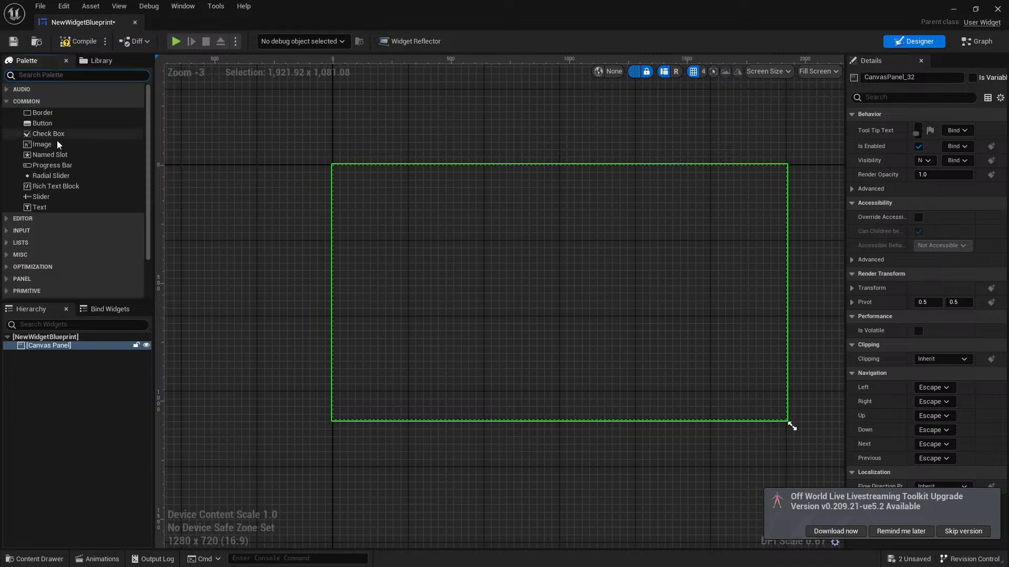
drag(51, 146, 569, 300)
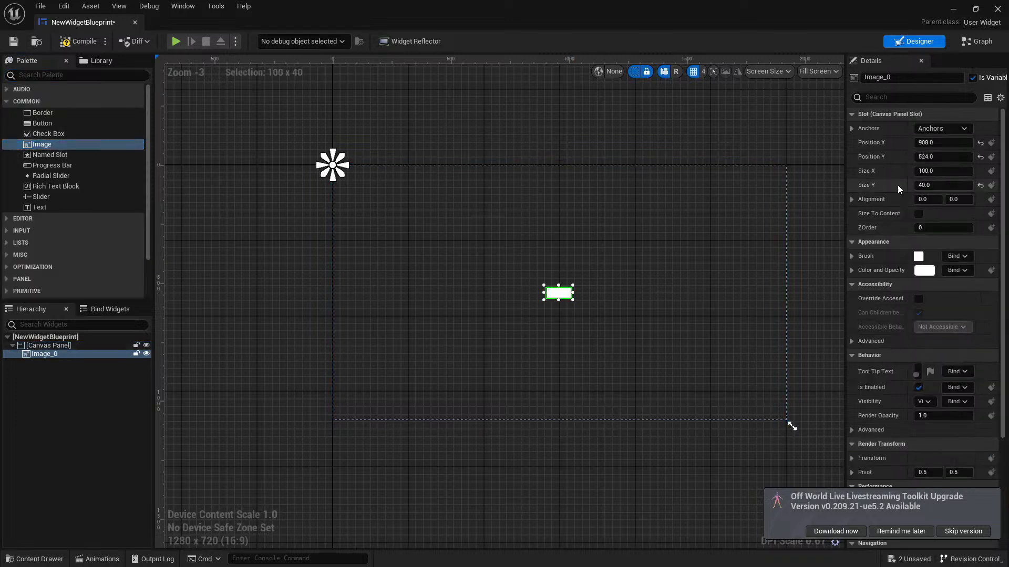
click(950, 130)
click(988, 264)
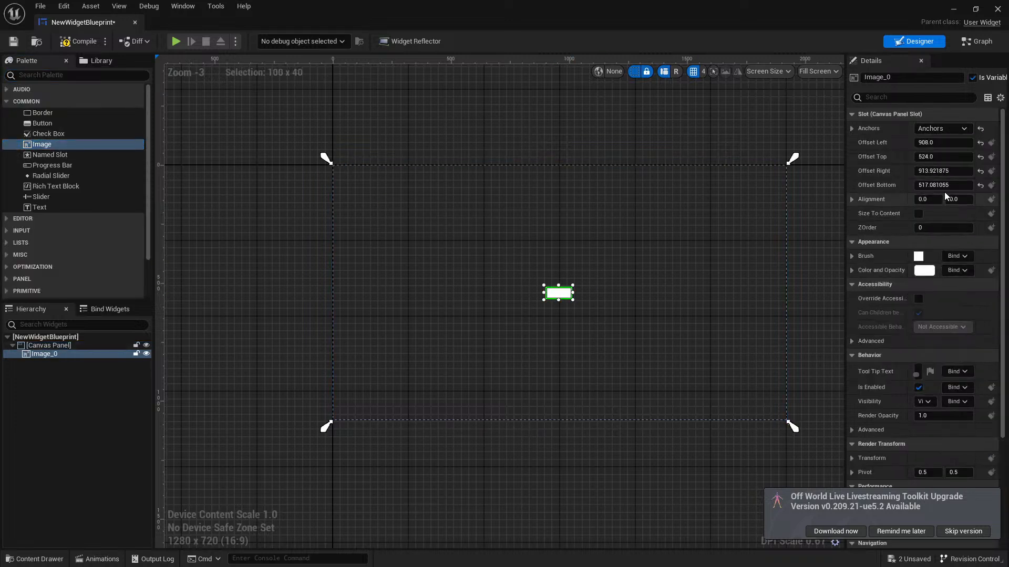
Step: Set the image's left, top, right and bottom offsets to 0
text(0)
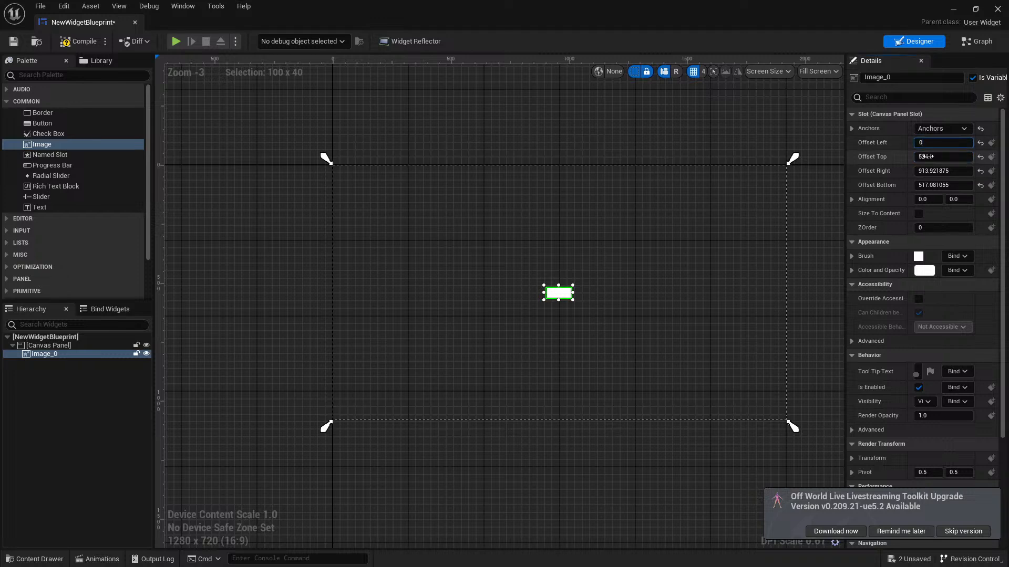
click(931, 158)
text(0)
click(933, 171)
text(0)
click(933, 184)
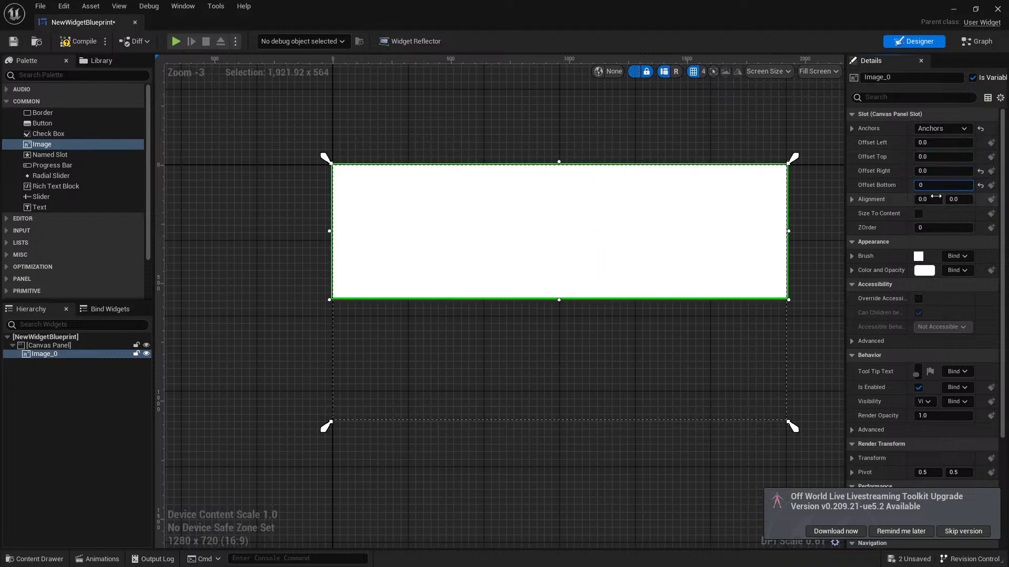
text(0)
key(Return)
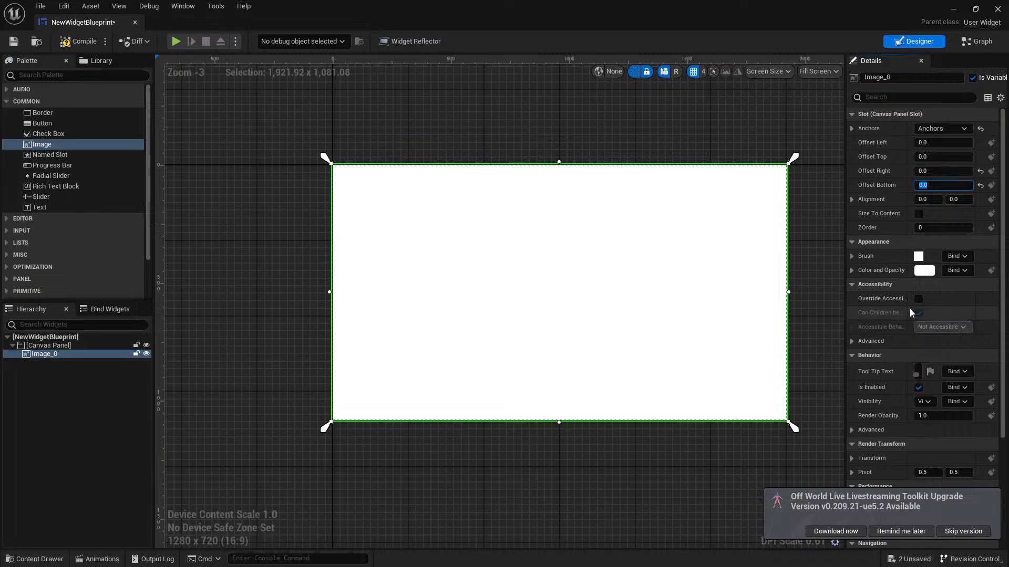
Step: Look through the image widget's details, expanding the Color and Opacity, Advanced and Brush settings to find its image source
scroll(910, 309, down, 5)
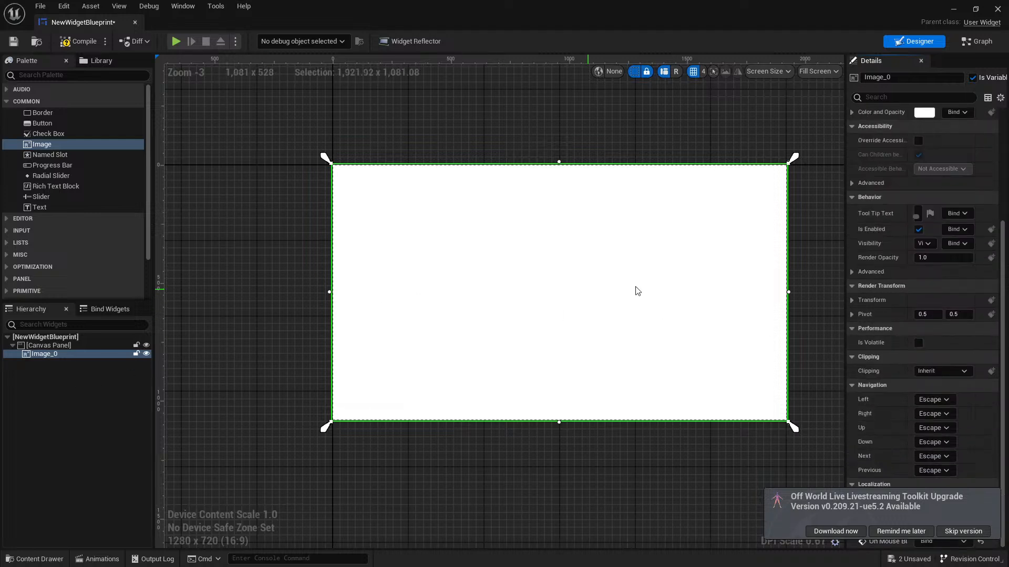
scroll(922, 300, up, 3)
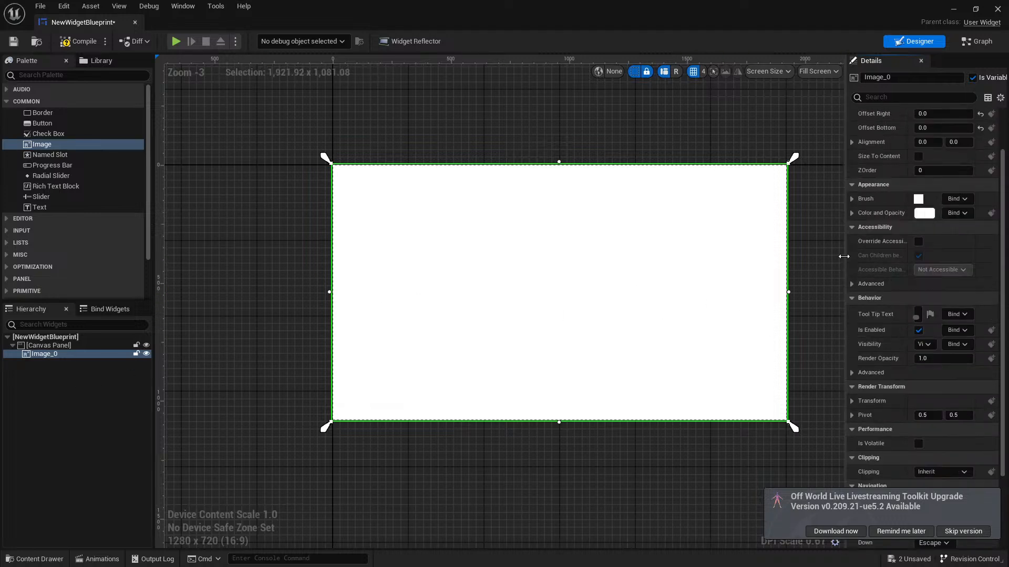
drag(843, 255, 763, 257)
scroll(834, 232, up, 2)
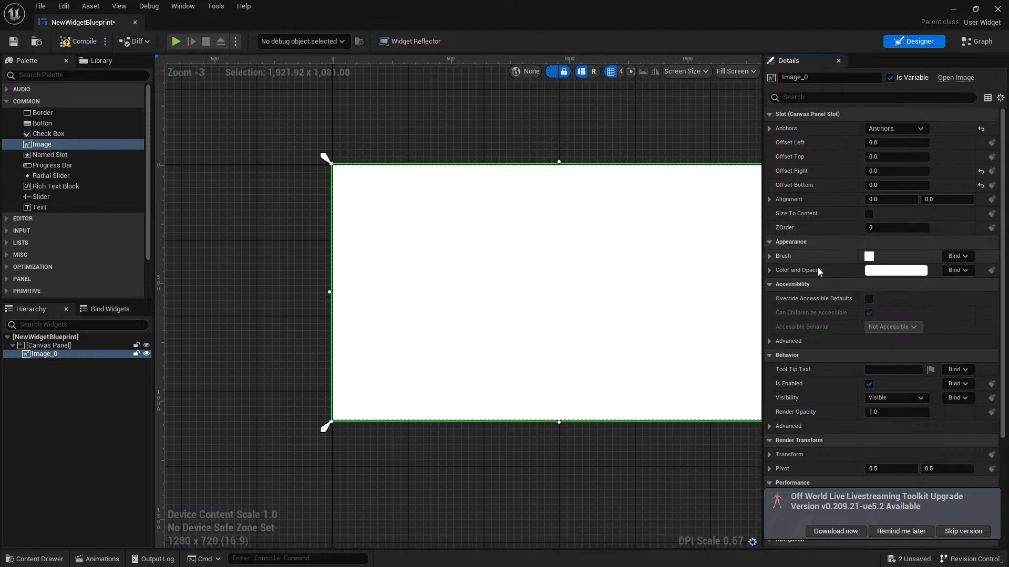
click(770, 271)
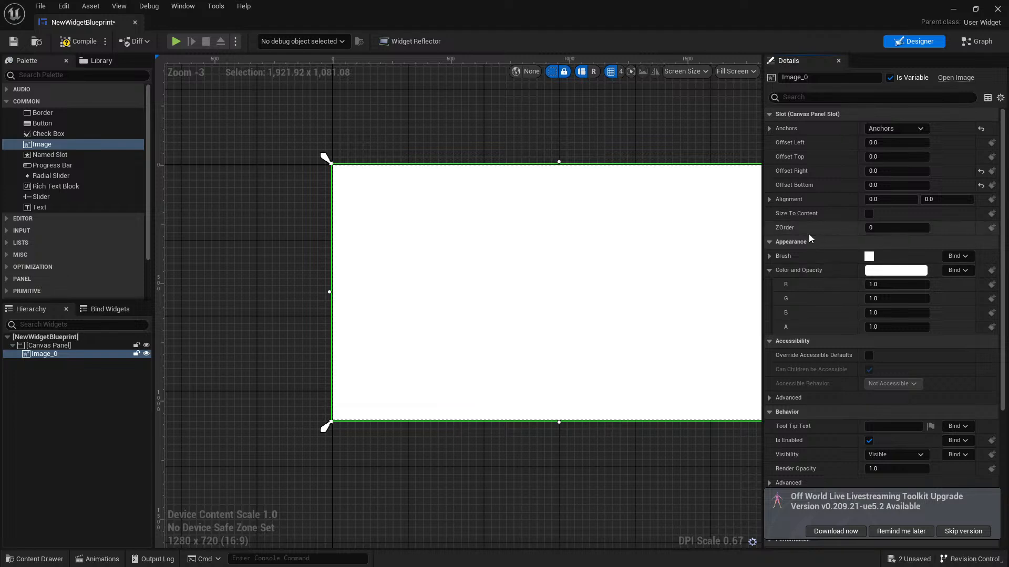
scroll(823, 309, down, 8)
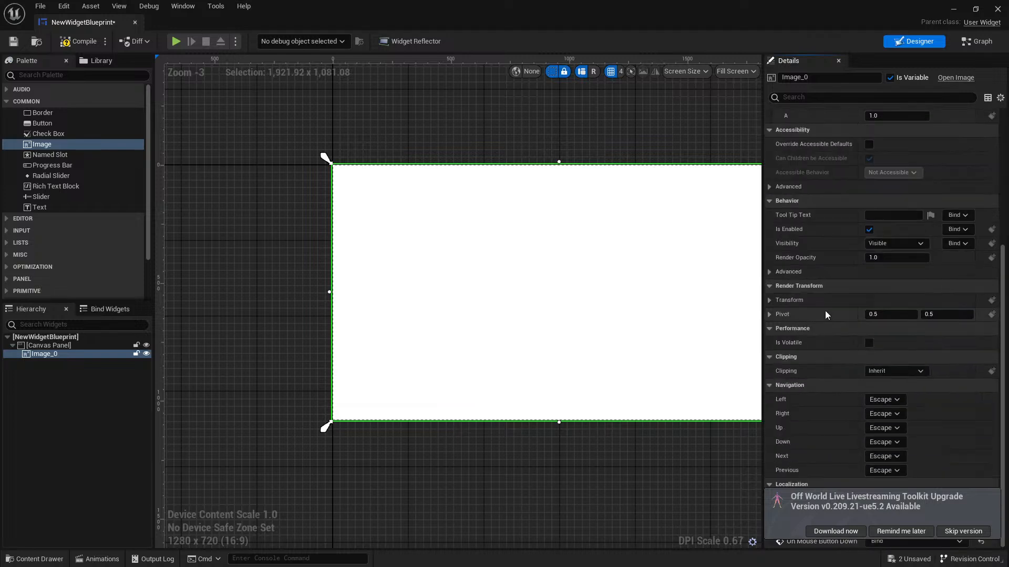
click(770, 271)
click(769, 186)
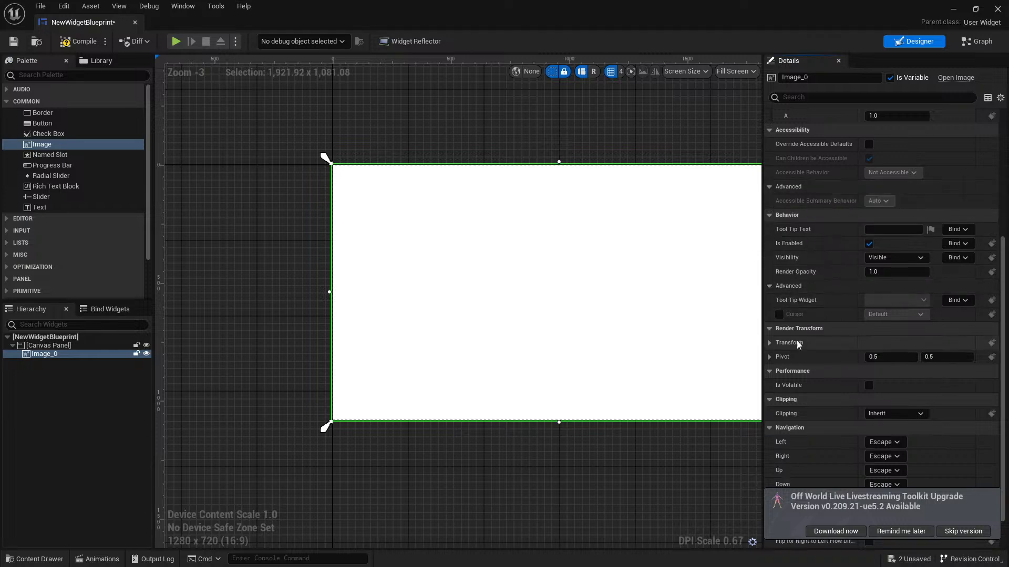
scroll(604, 297, up, 3)
scroll(604, 296, down, 4)
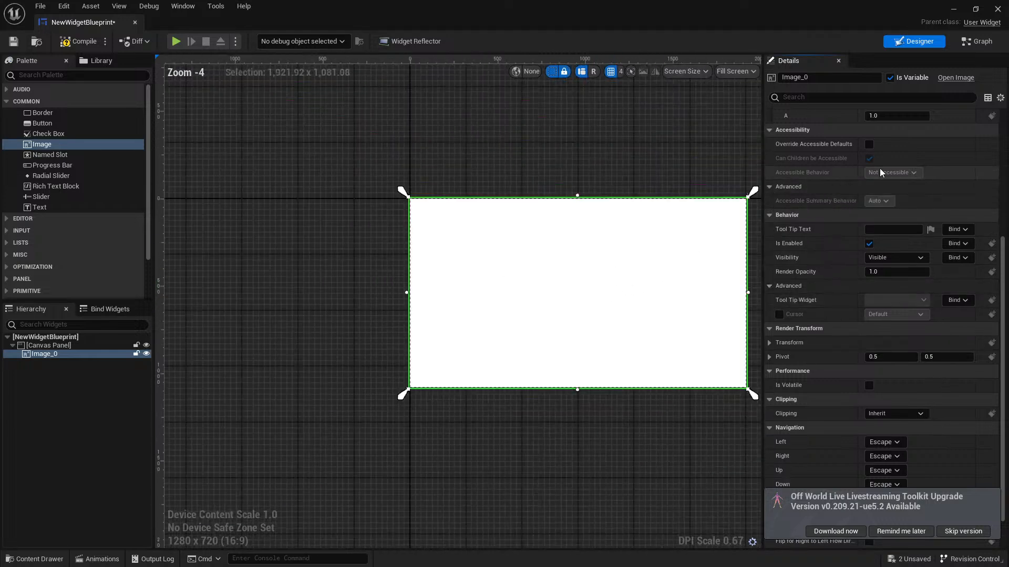
scroll(880, 168, up, 8)
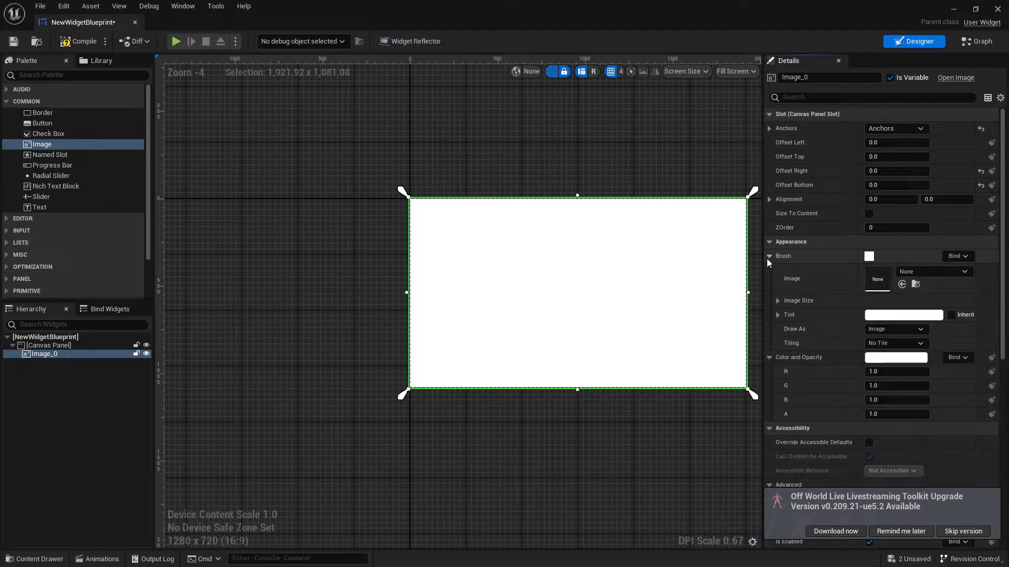
click(769, 256)
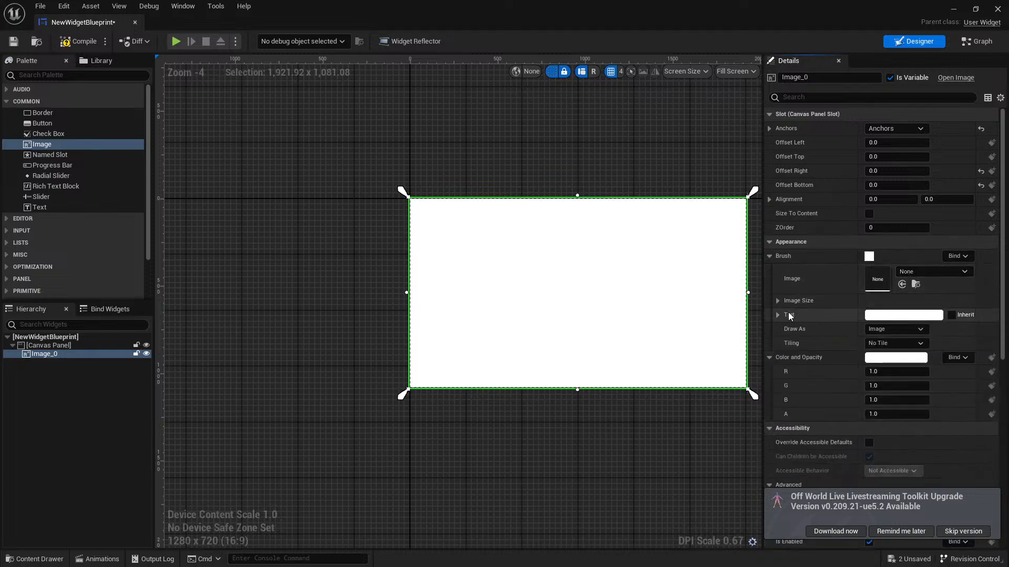
Step: Assign the NewTextureRenderTarget2D1 render target as the image widget's brush image, skipping the toolkit upgrade notice, and save the widget blueprint
click(920, 272)
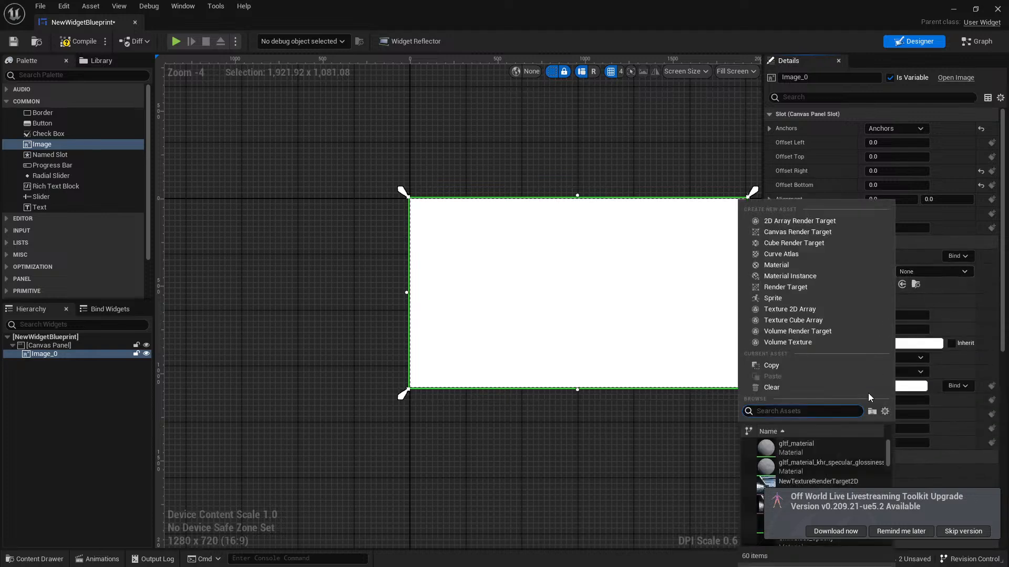
text(render)
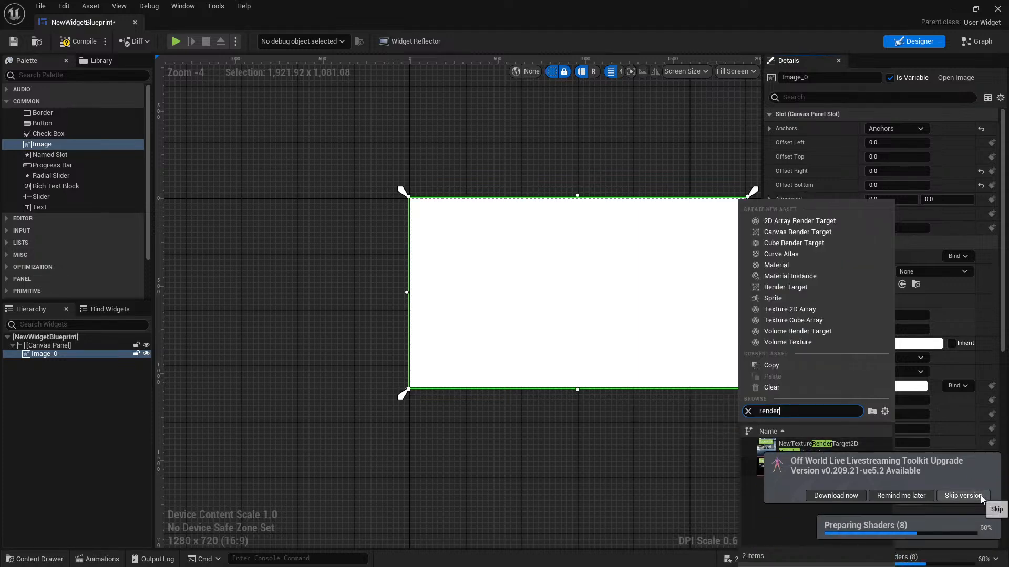
click(979, 495)
click(906, 272)
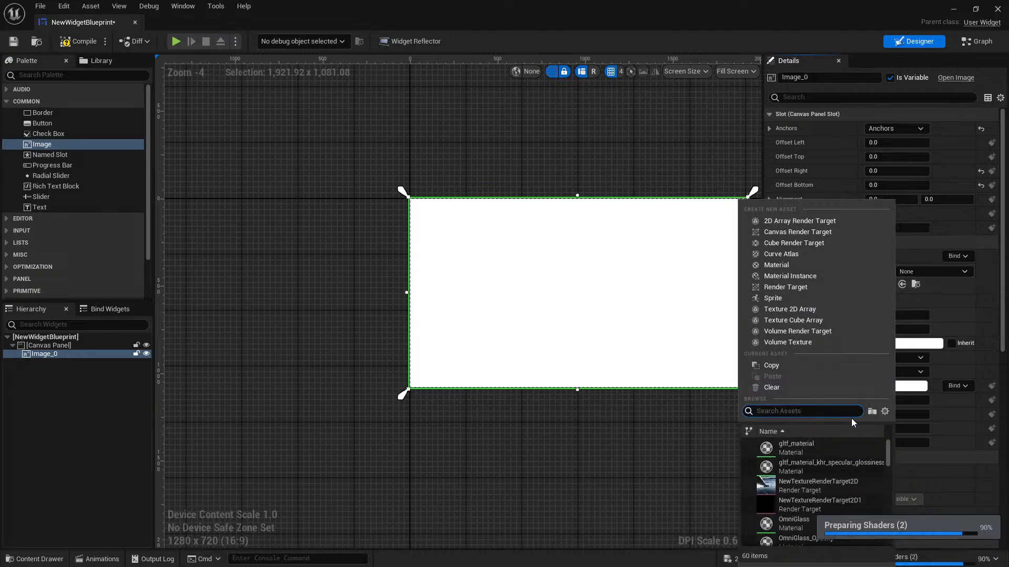
click(789, 503)
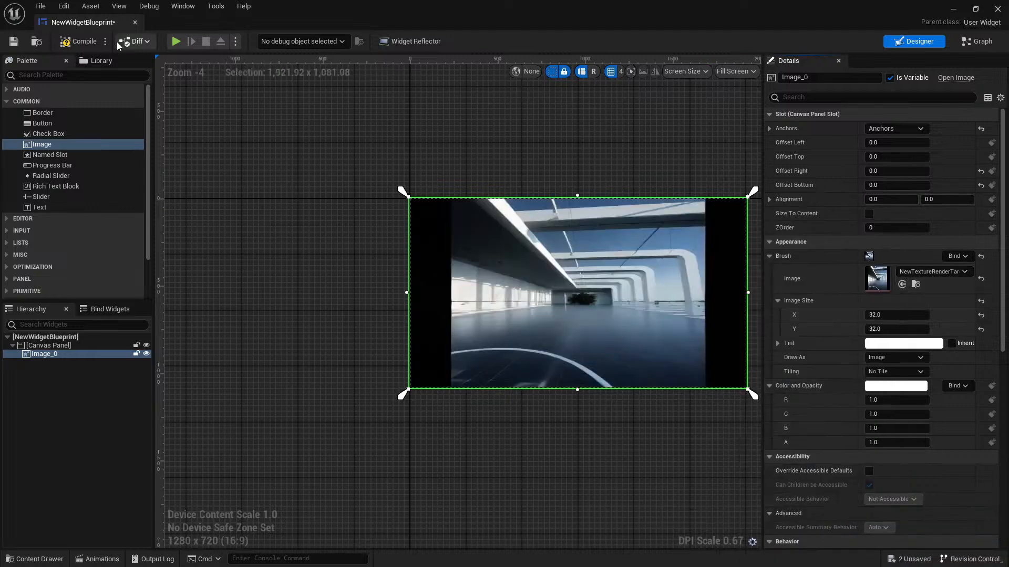
click(13, 44)
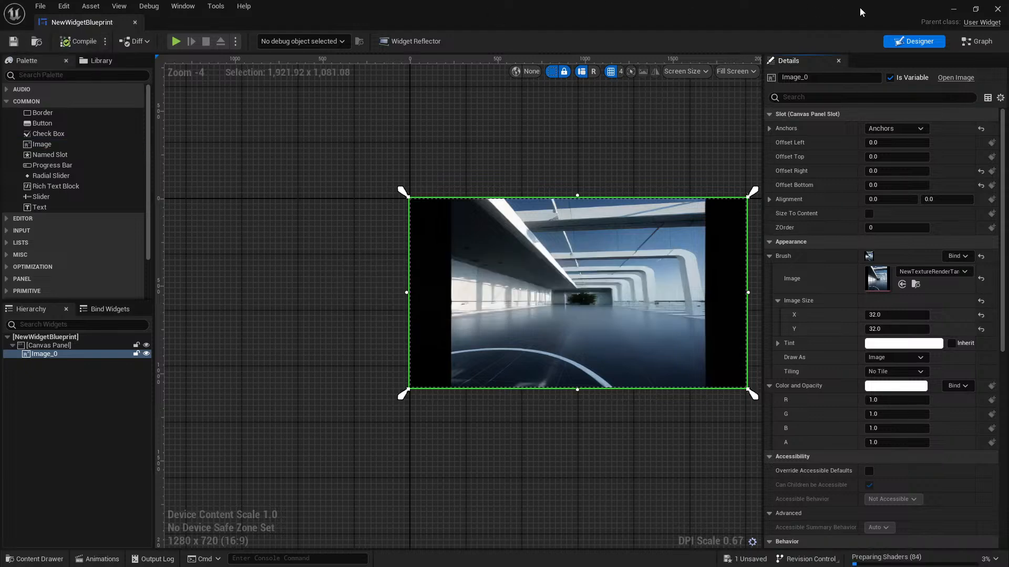
Step: Return to the main level editor and open the level blueprint of MassSampleHall
click(951, 9)
click(169, 46)
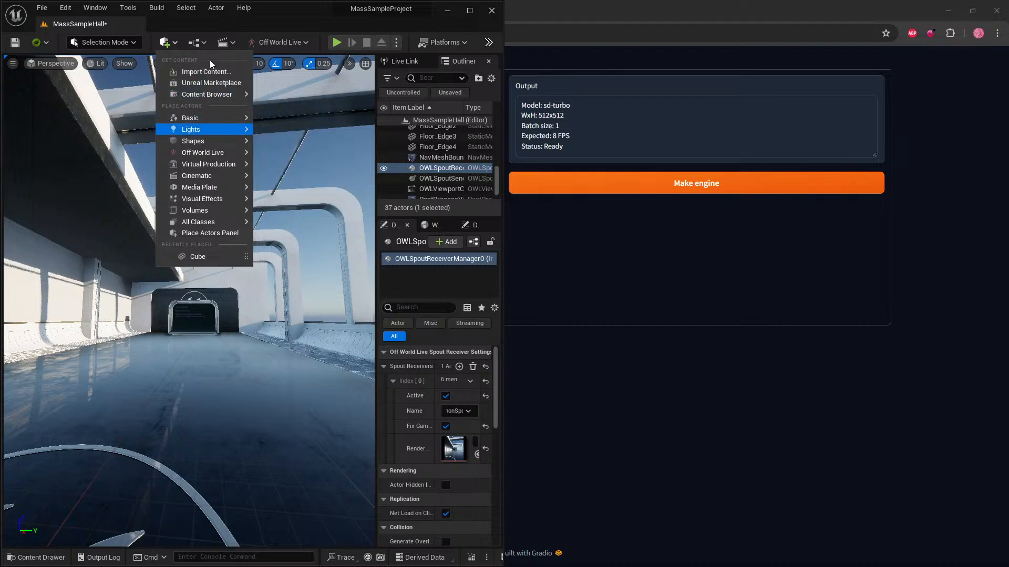
click(196, 43)
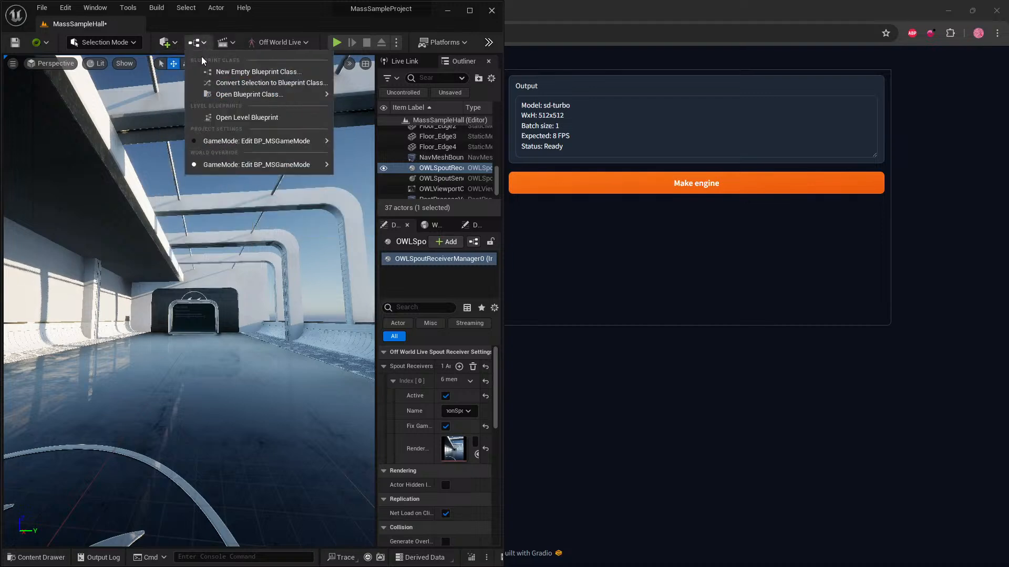
click(233, 117)
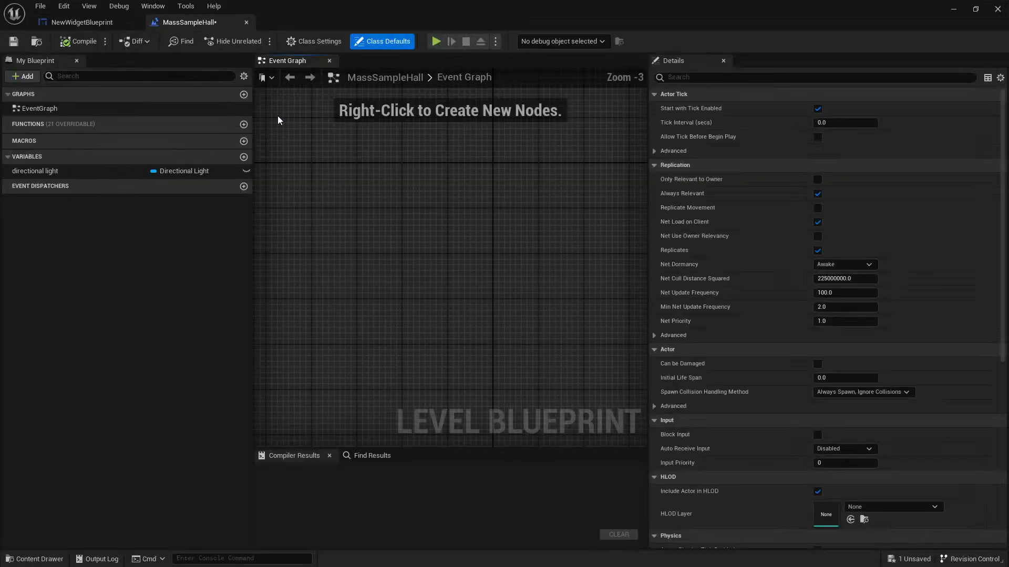
Step: Add an Event BeginPlay node to the level blueprint's event graph
right_click(373, 208)
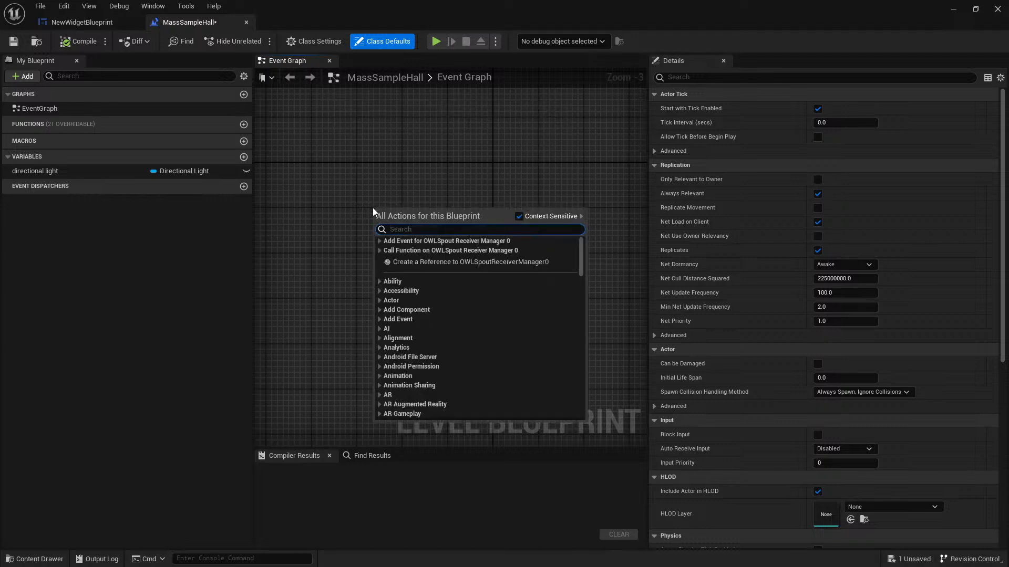
text(begin)
key(Return)
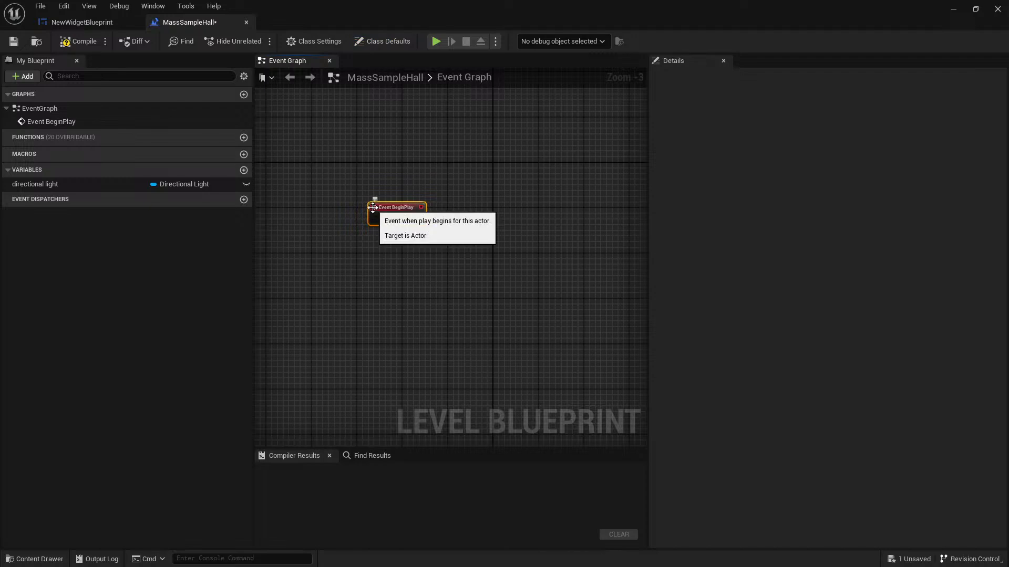
Step: Search the executable actions for the Create Widget node and add it, connected to the Event BeginPlay execution output
drag(418, 218, 477, 188)
text(widget)
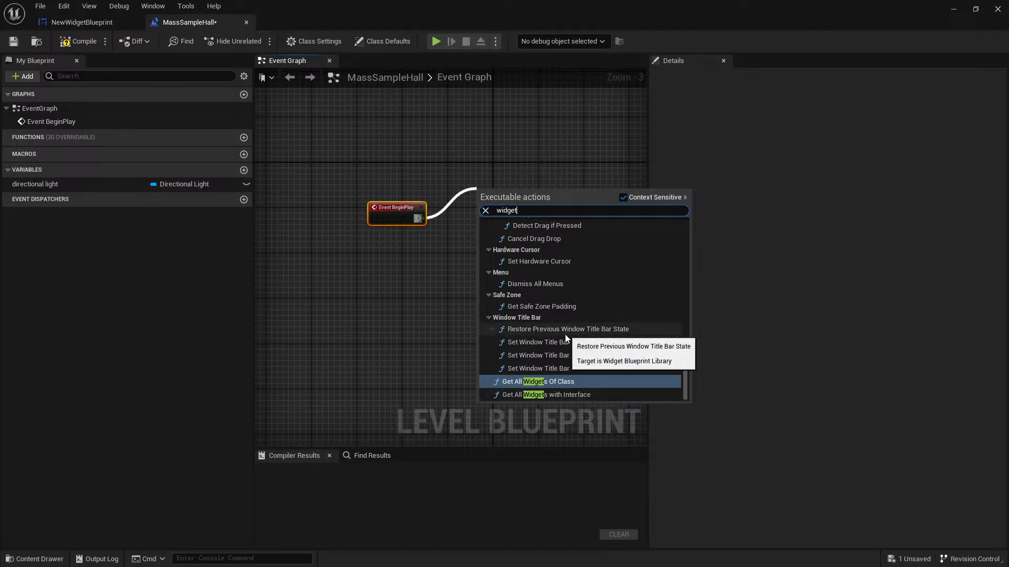
scroll(575, 326, up, 5)
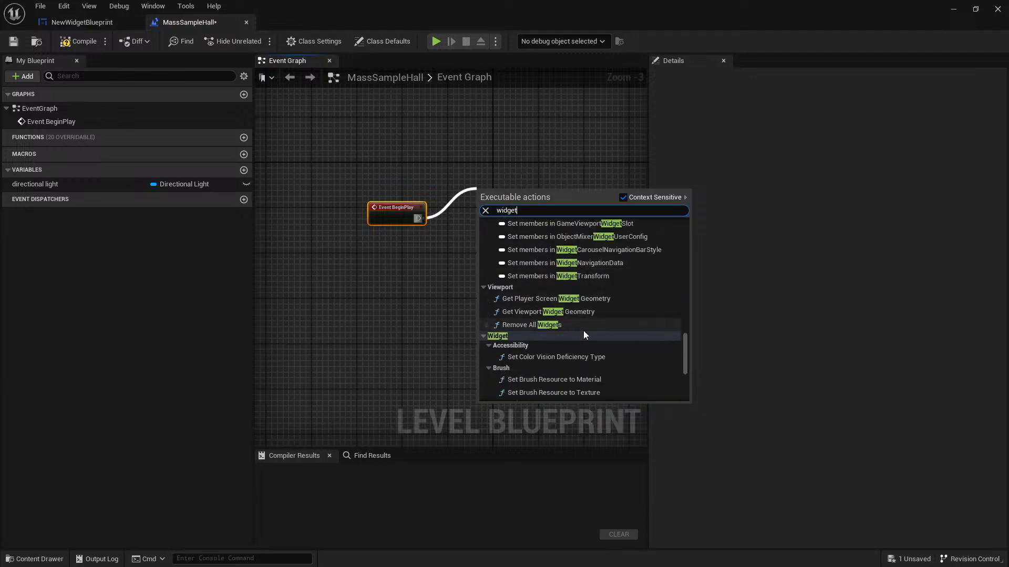
drag(685, 349, 692, 207)
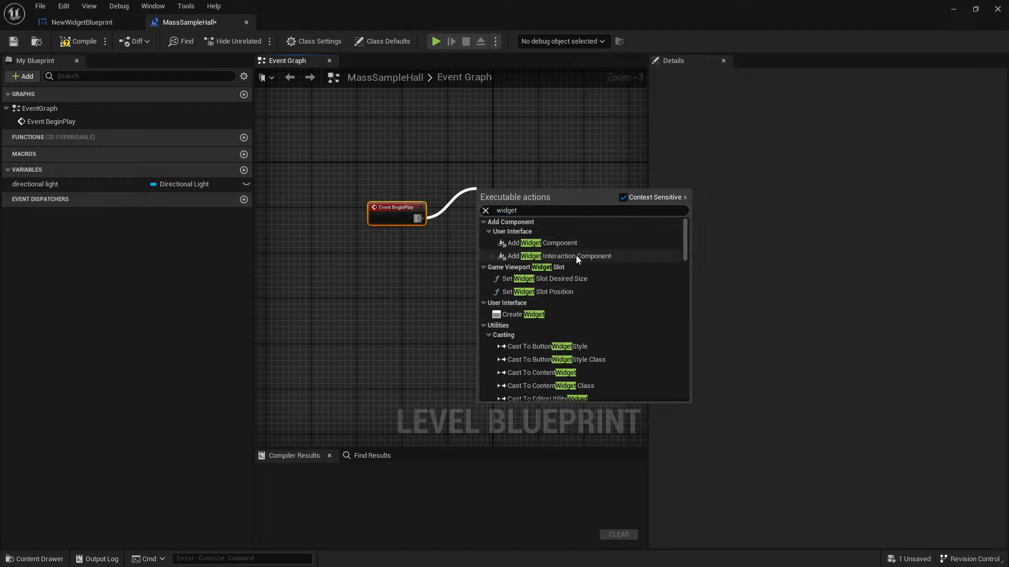
drag(536, 211, 485, 208)
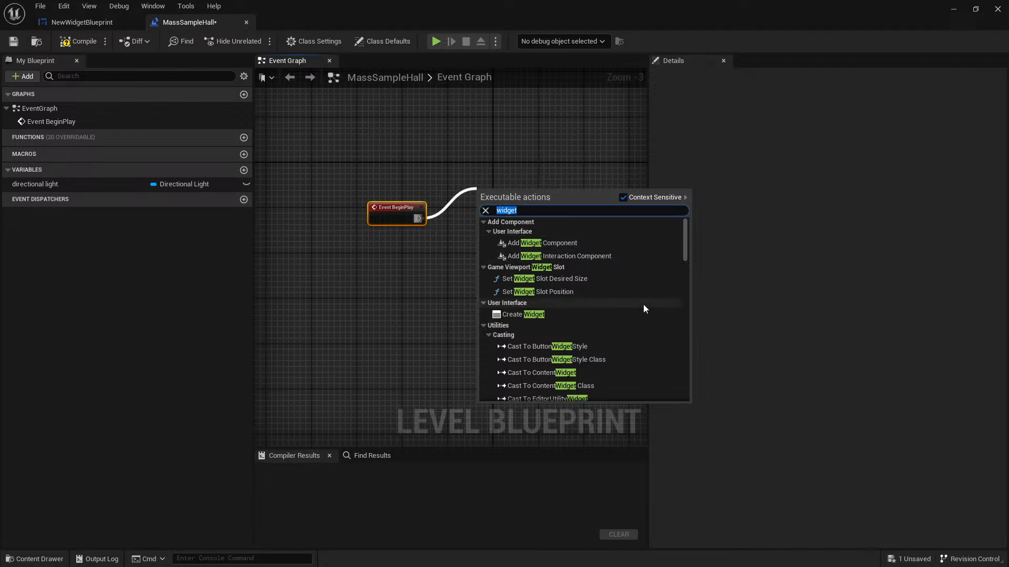
scroll(643, 304, down, 1)
click(686, 241)
drag(686, 242, 698, 376)
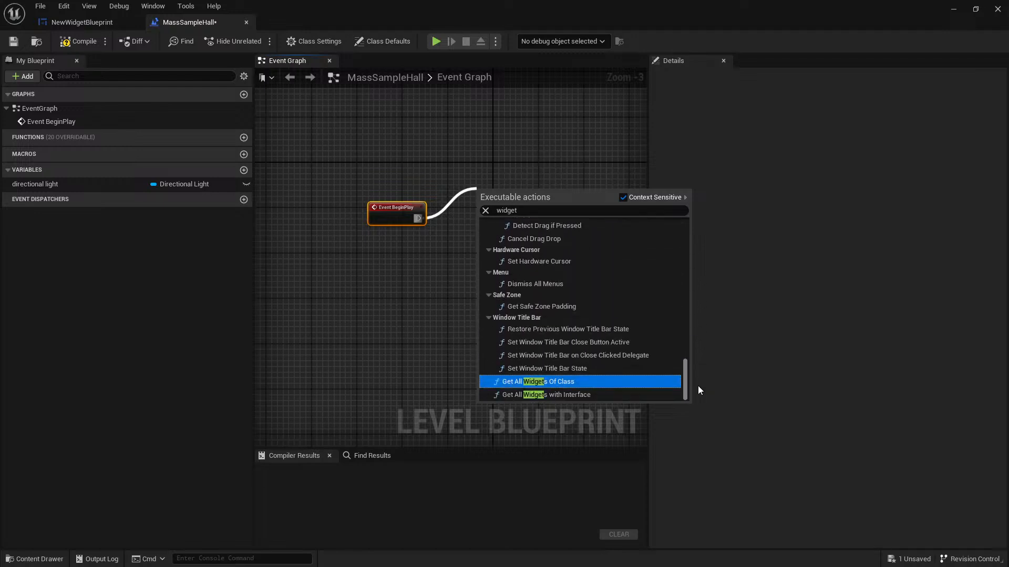
drag(698, 386, 653, 178)
drag(520, 211, 468, 207)
text(create w)
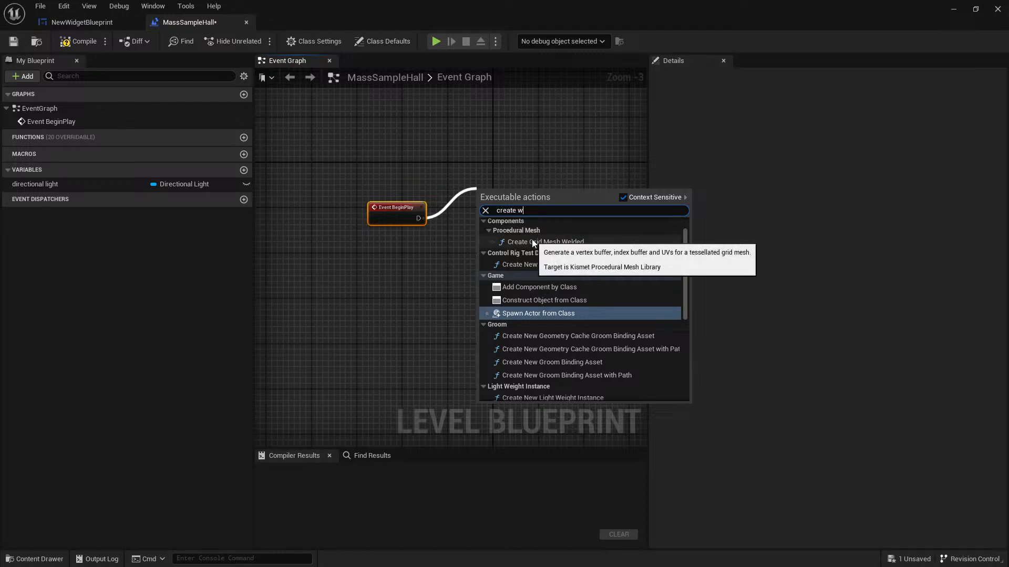
text(id)
click(557, 231)
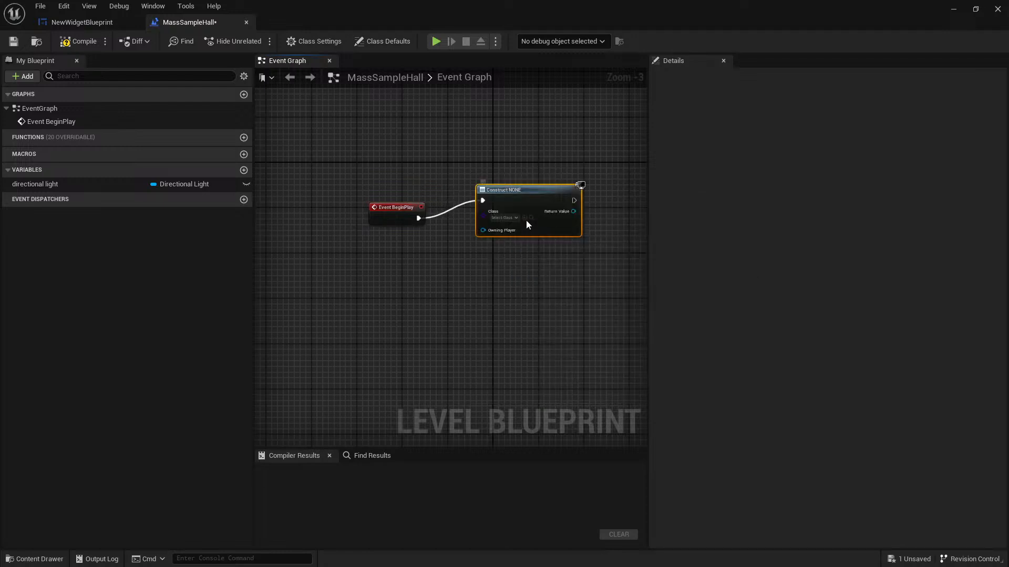
Step: Set the class of the Create Widget node to NewWidgetBlueprint
click(512, 221)
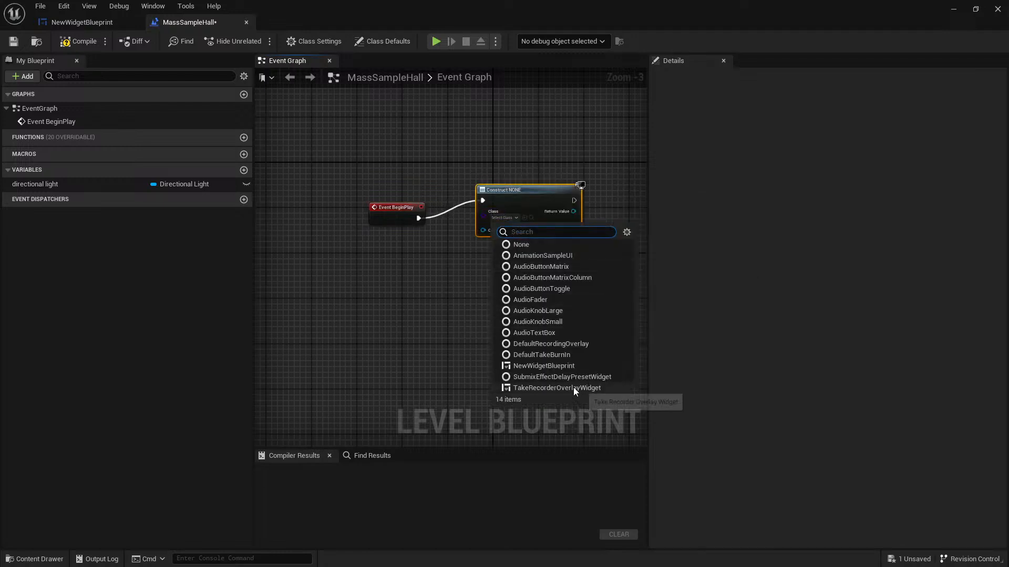
click(544, 366)
scroll(554, 199, up, 3)
click(537, 309)
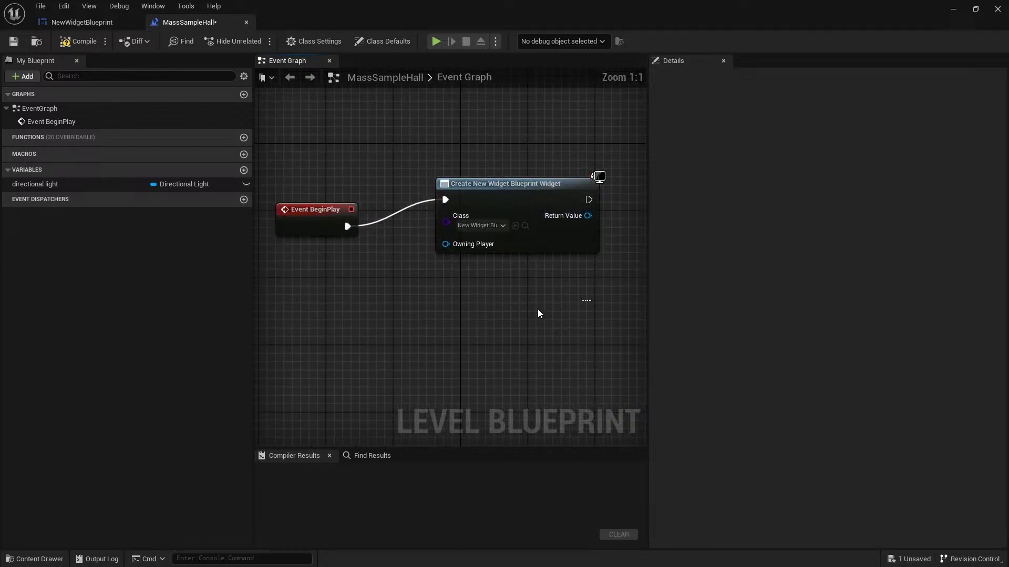
Step: Add an Add to Viewport node fed by the Create Widget node's return value, and compile and save the level blueprint
drag(587, 215, 637, 228)
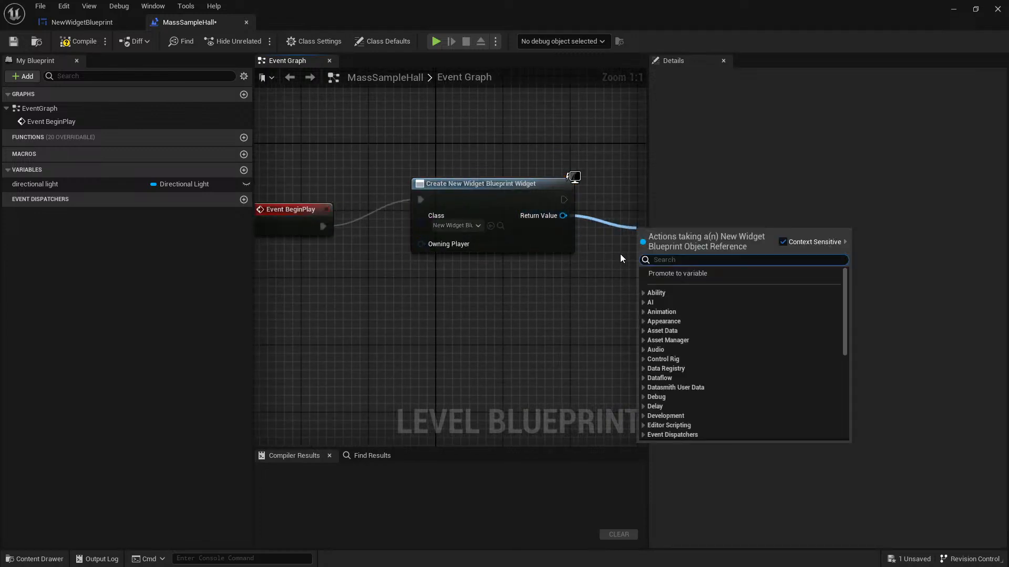
text(add to)
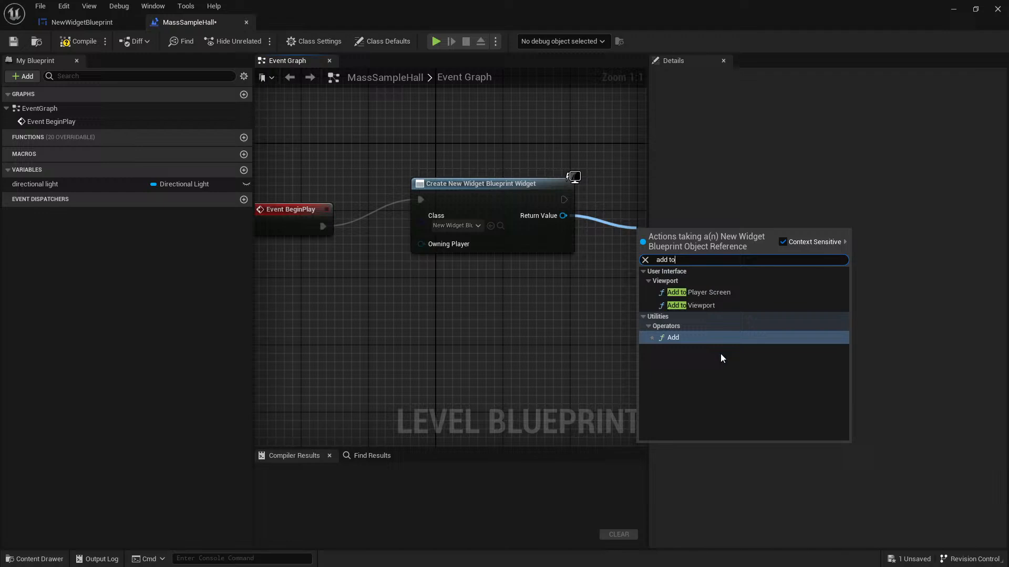
click(701, 305)
click(546, 189)
click(79, 41)
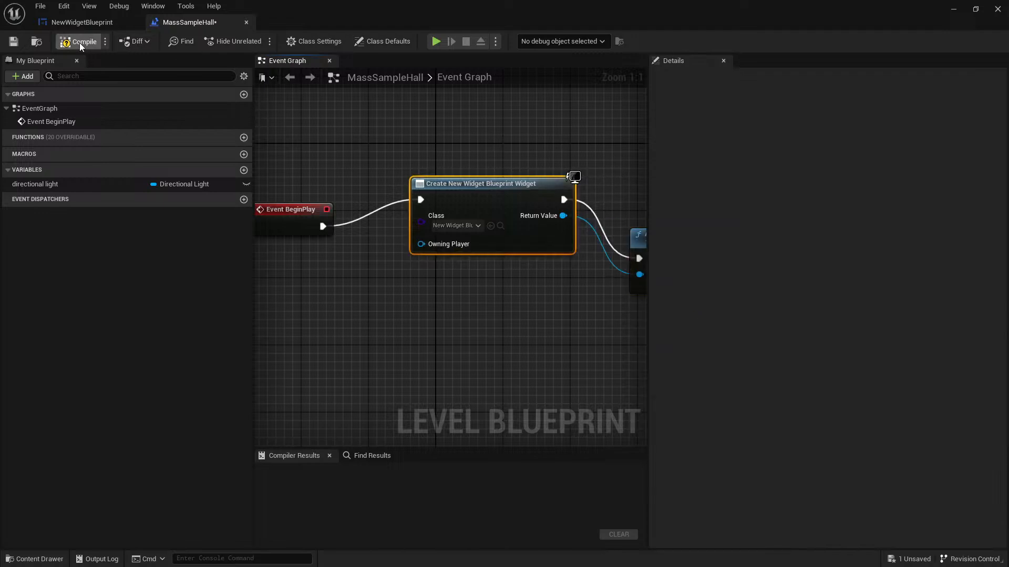
click(14, 41)
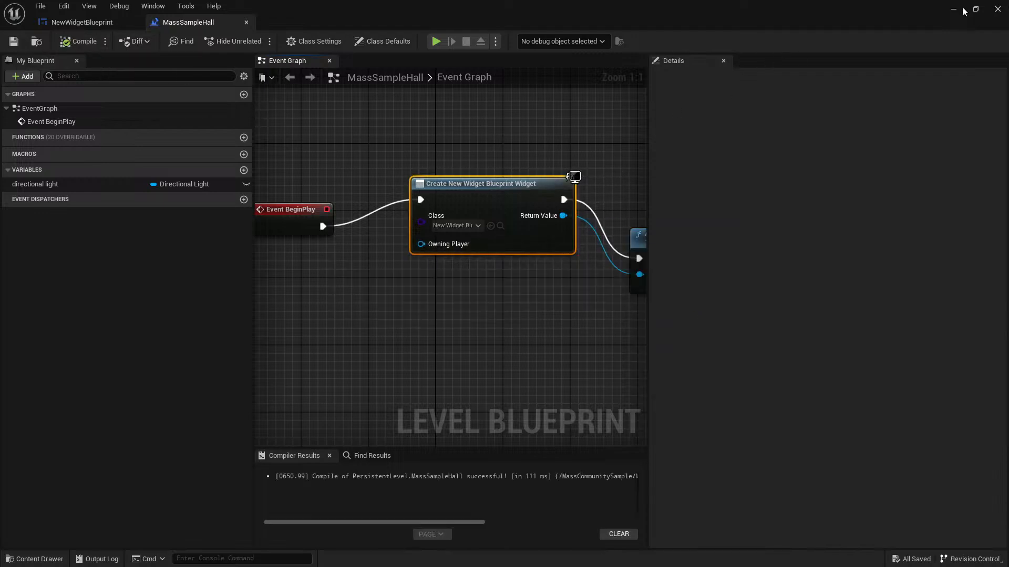
Step: Play the level with TouchDesigner shown alongside, move through the hall to check the widget's live image, and stop playing
click(954, 9)
click(332, 43)
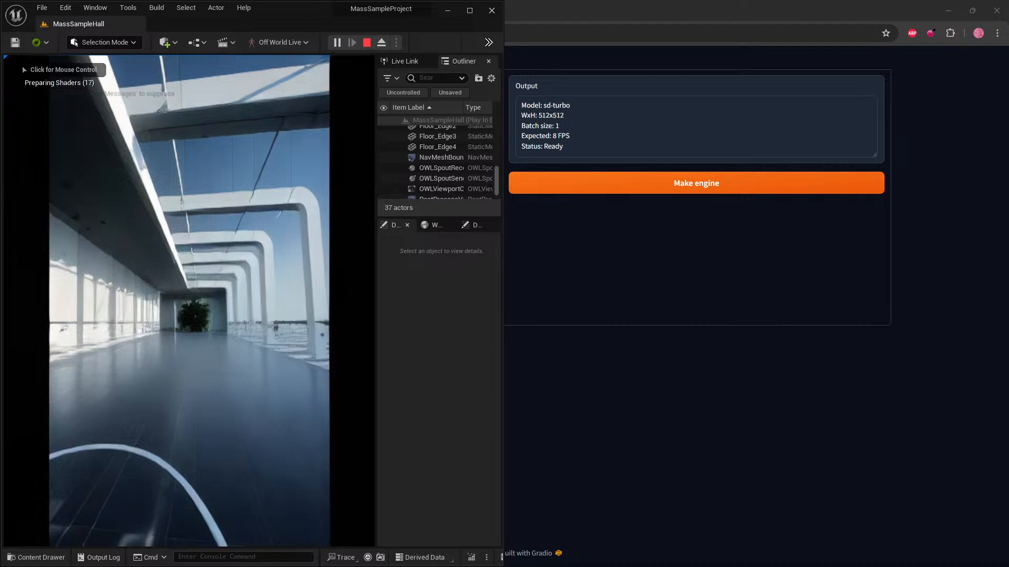
key(alt+Tab)
key(space)
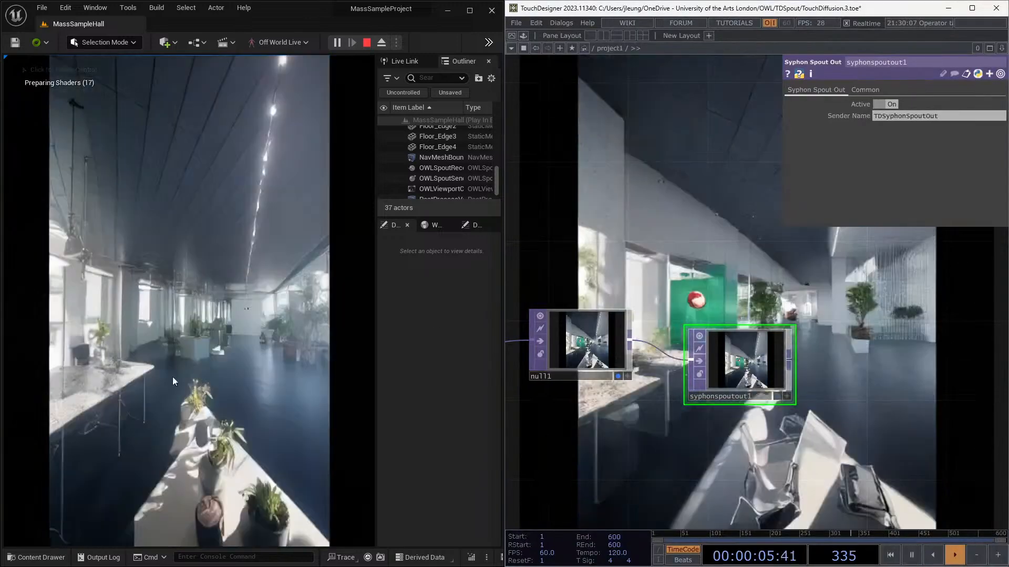
click(206, 364)
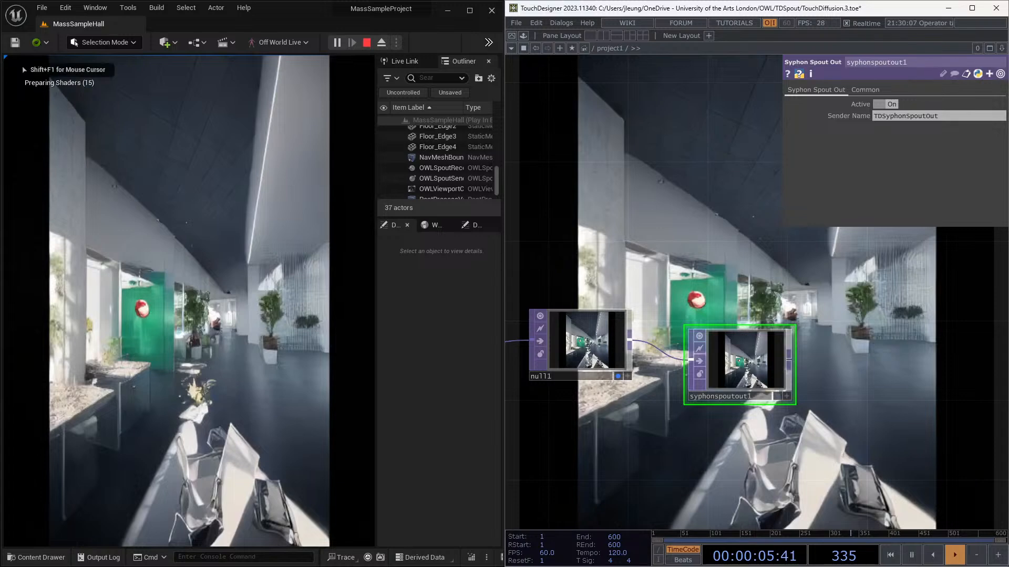
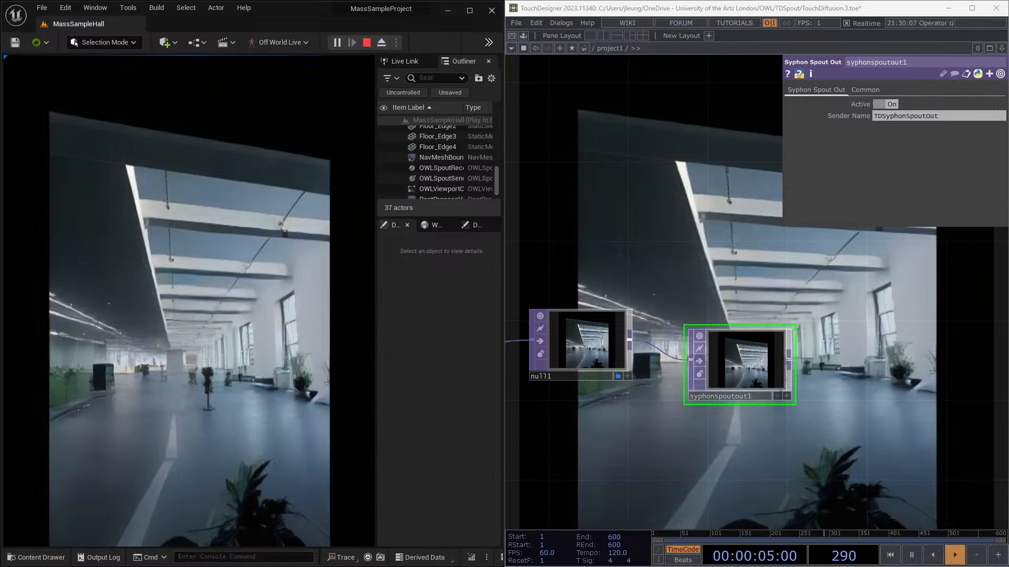
key(Escape)
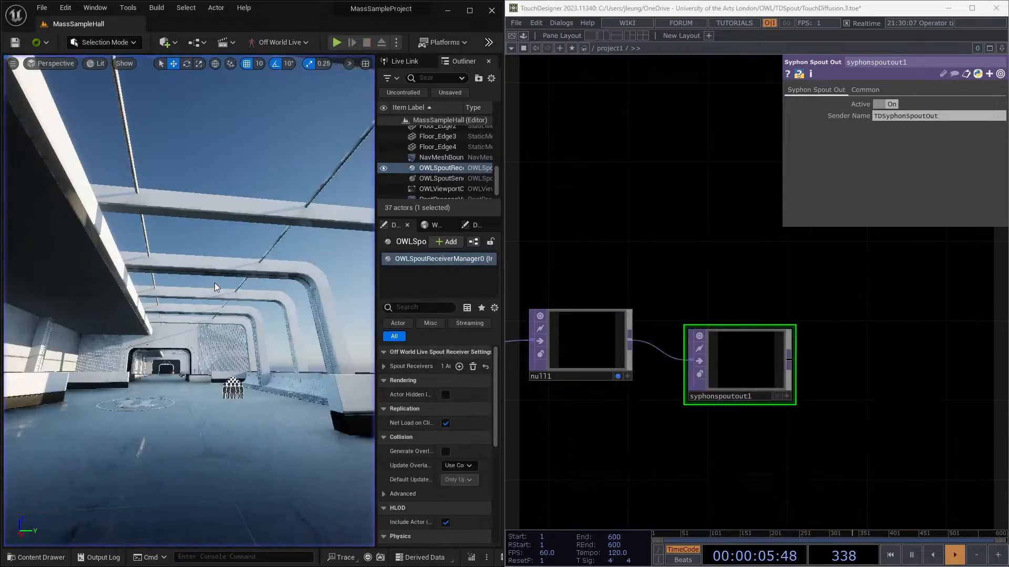
Step: Break the link from Event BeginPlay to the Create Widget node in the level blueprint, and compile and save it
click(192, 43)
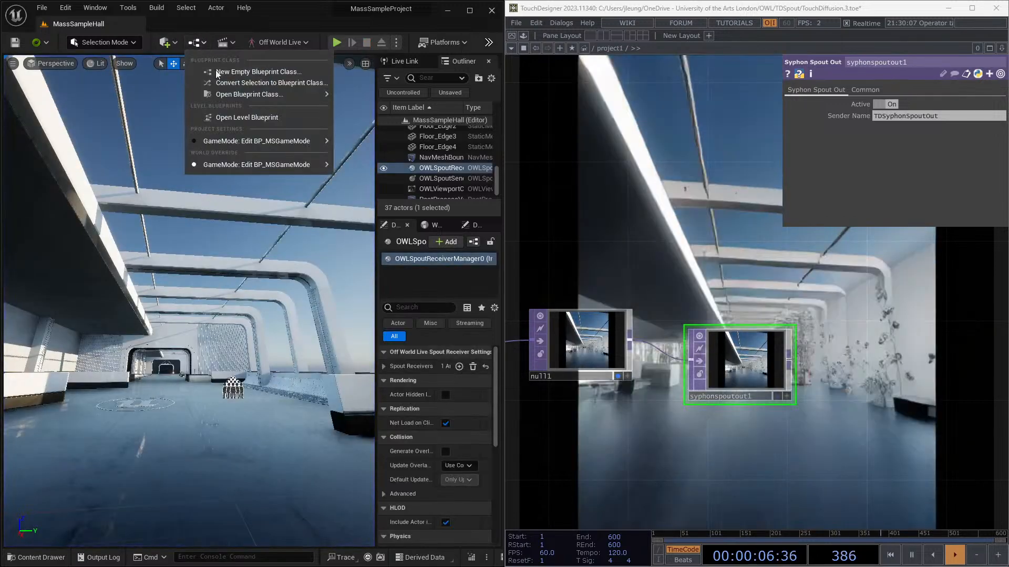
click(247, 118)
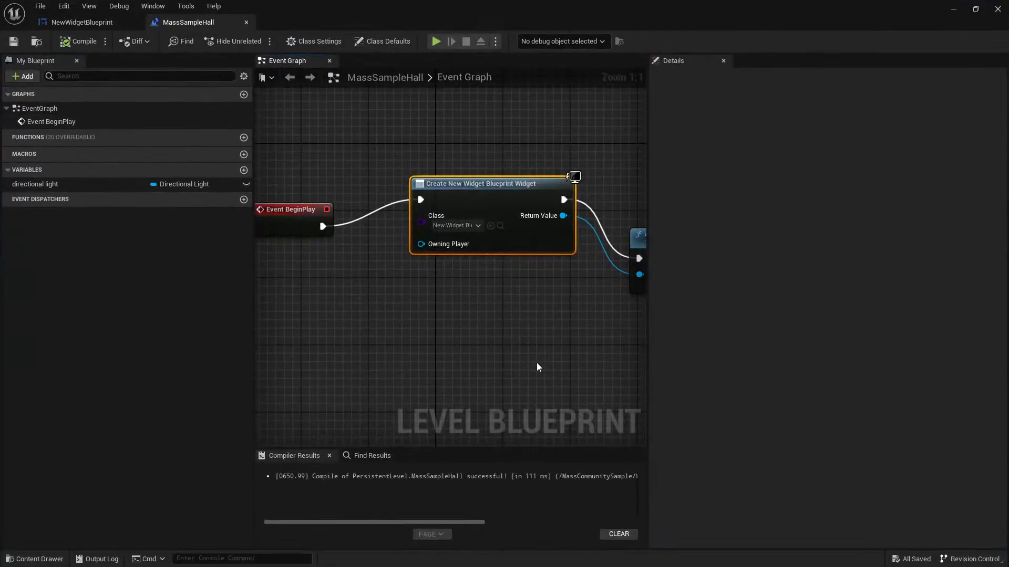
scroll(510, 170, down, 3)
right_click(447, 193)
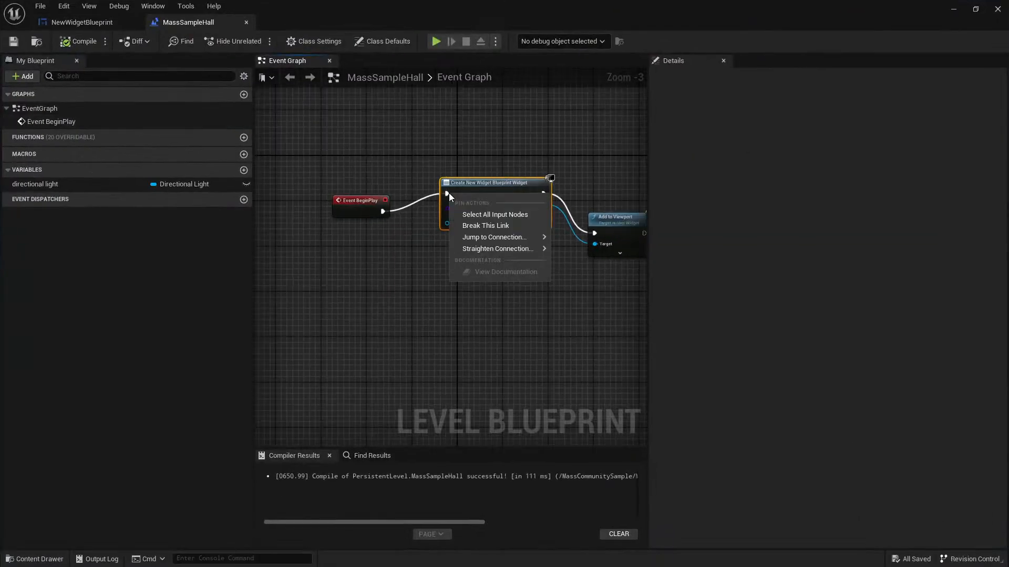
click(481, 226)
click(79, 41)
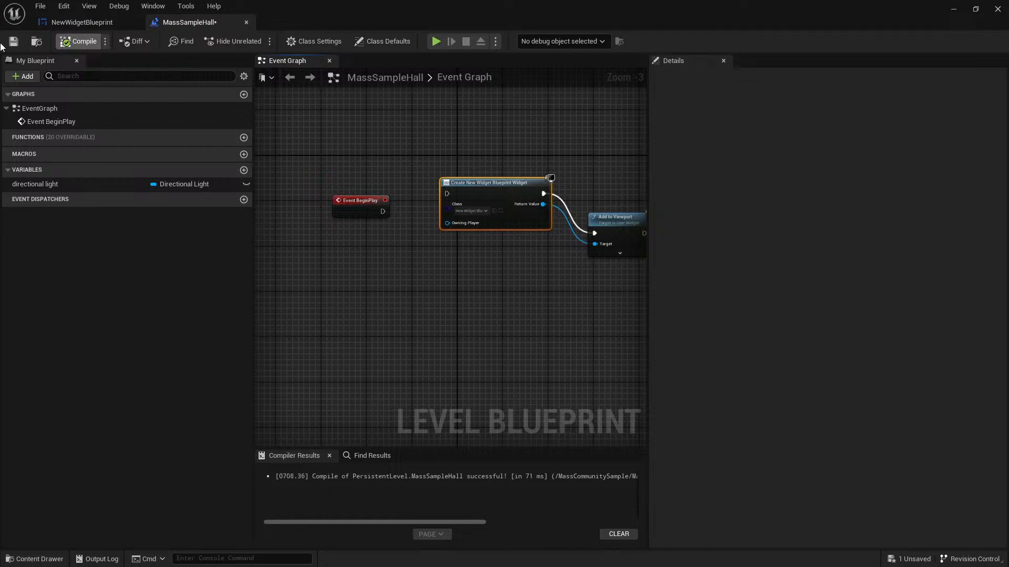
click(14, 44)
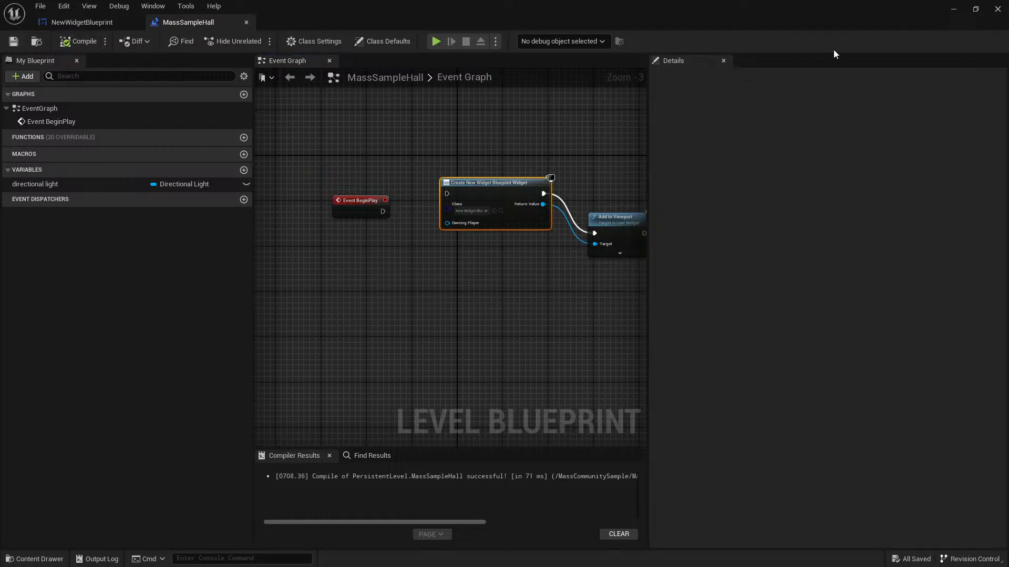
Step: Close the blueprint editor and look around the hall in the level viewport to compare it with the TouchDesigner output
click(1002, 9)
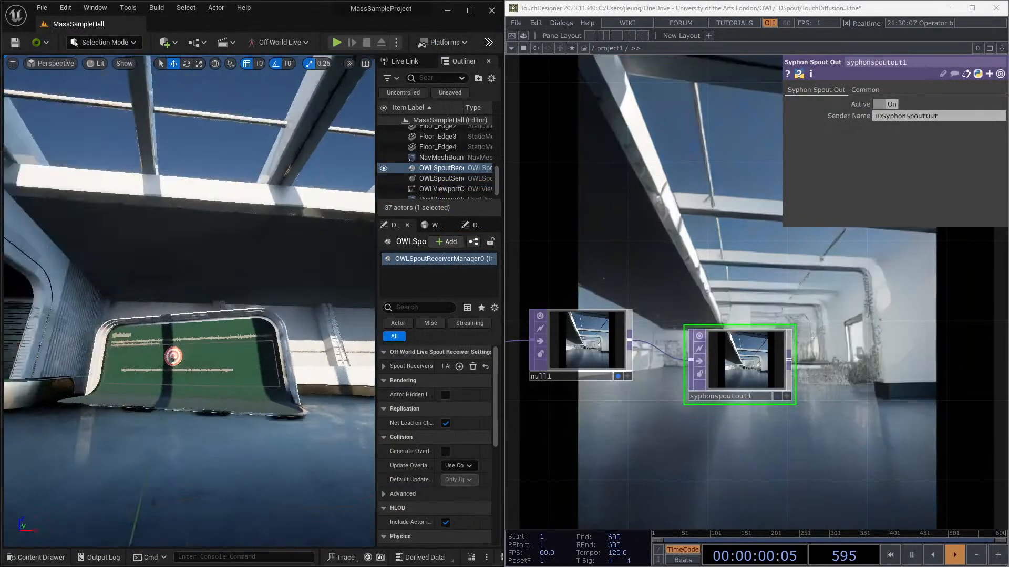
right_drag(270, 254, 341, 252)
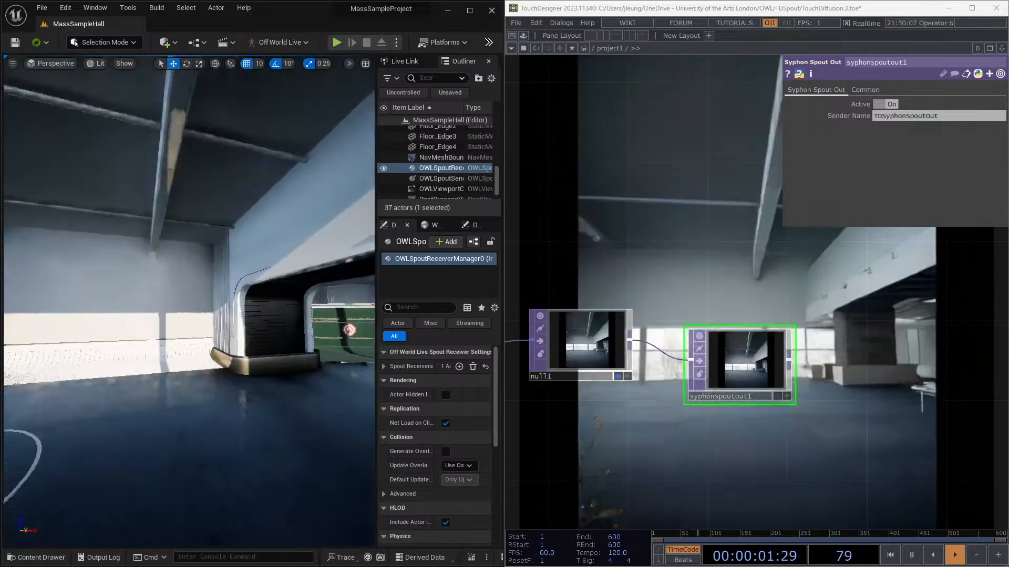
Step: Look around the hall at the Unreal logo wall and the green display panels, comparing the viewport with the TouchDesigner output
mouse_move(210, 255)
right_down()
mouse_move(336, 257)
mouse_move(189, 252)
mouse_move(205, 252)
right_up()
click(221, 250)
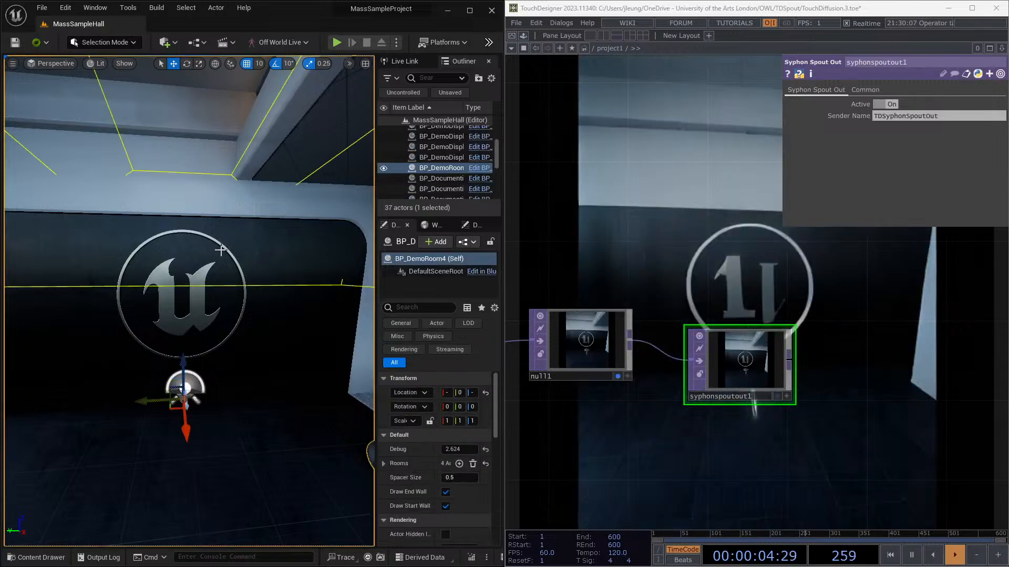
scroll(224, 275, up, 5)
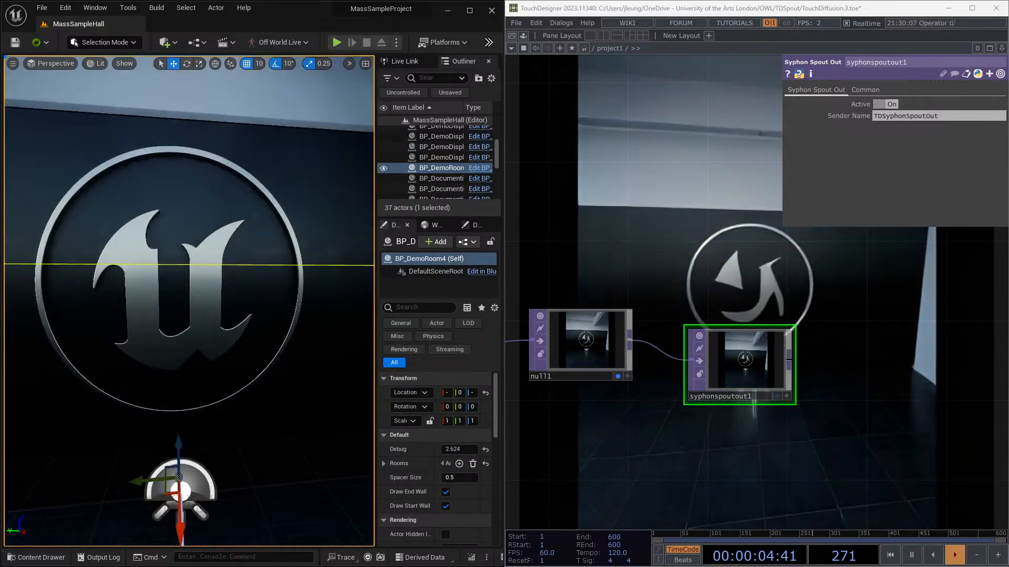
mouse_move(194, 250)
right_down()
mouse_move(201, 253)
mouse_move(194, 250)
right_up()
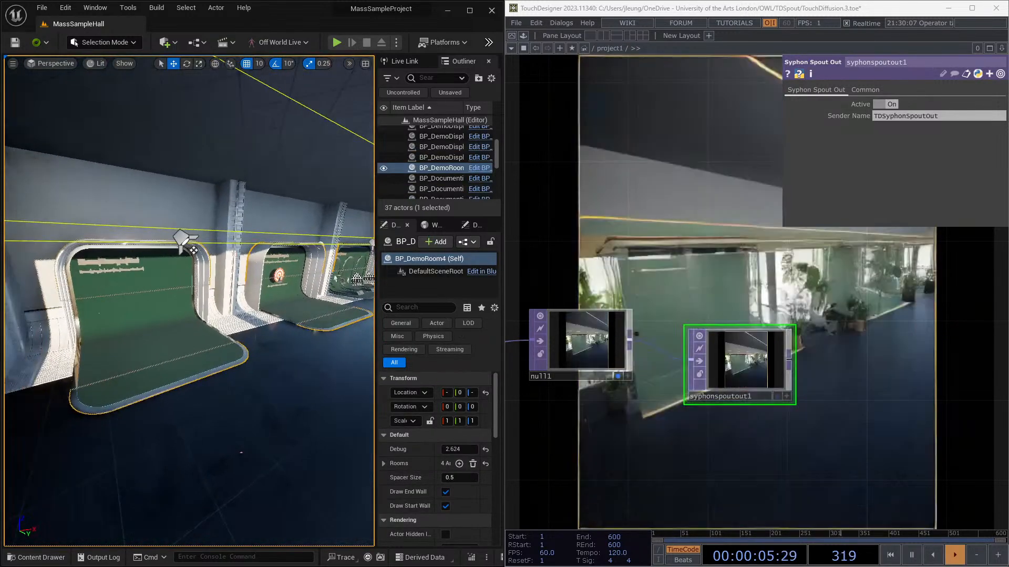
scroll(193, 251, up, 3)
click(140, 342)
right_drag(139, 342, 116, 329)
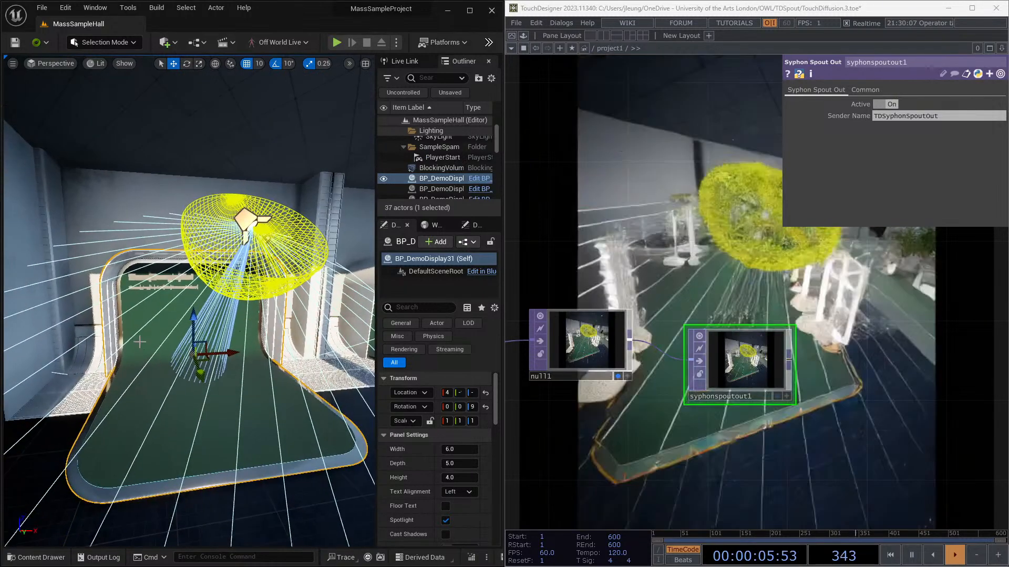
scroll(139, 342, up, 8)
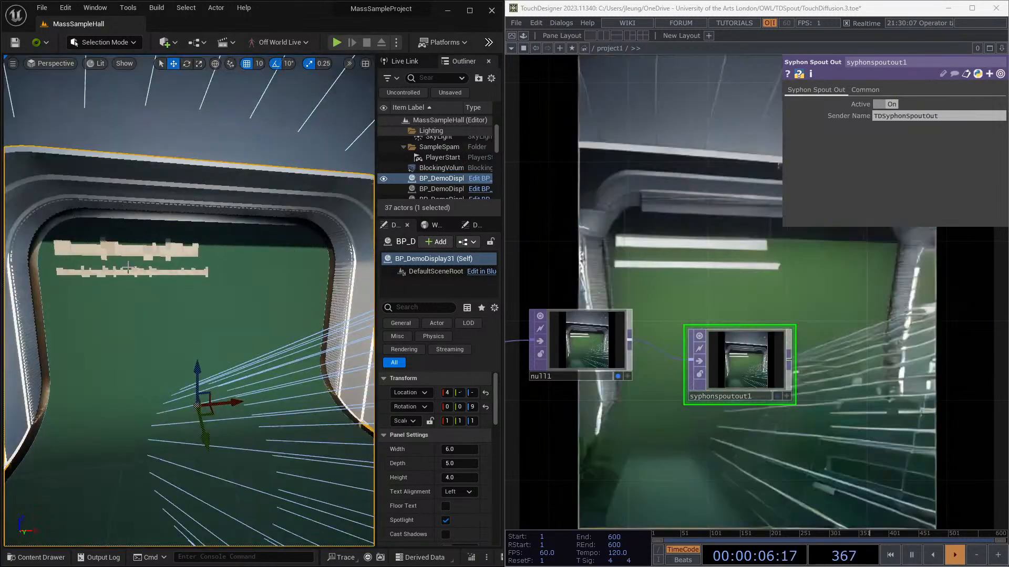
scroll(128, 269, down, 10)
click(107, 211)
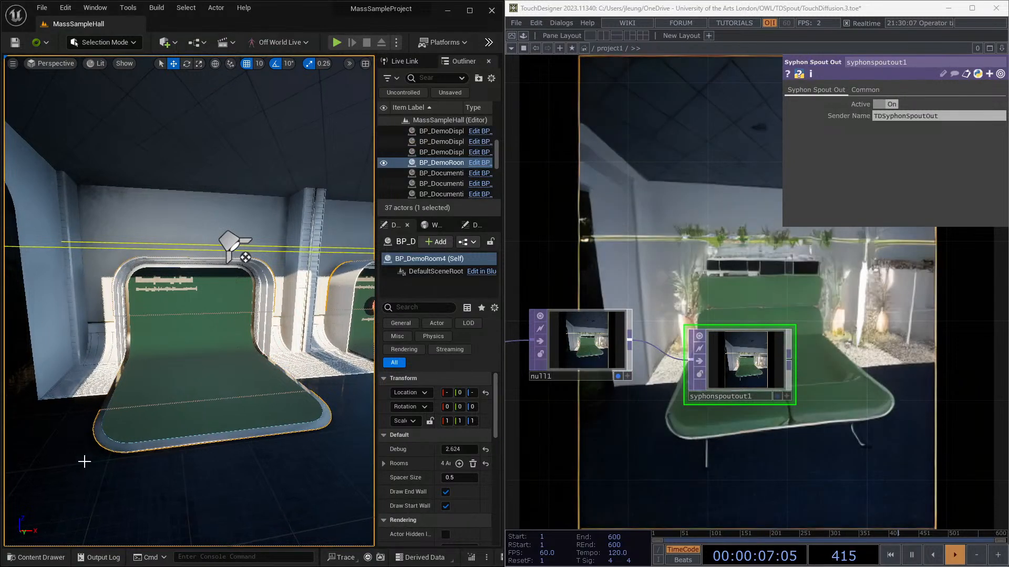
click(165, 361)
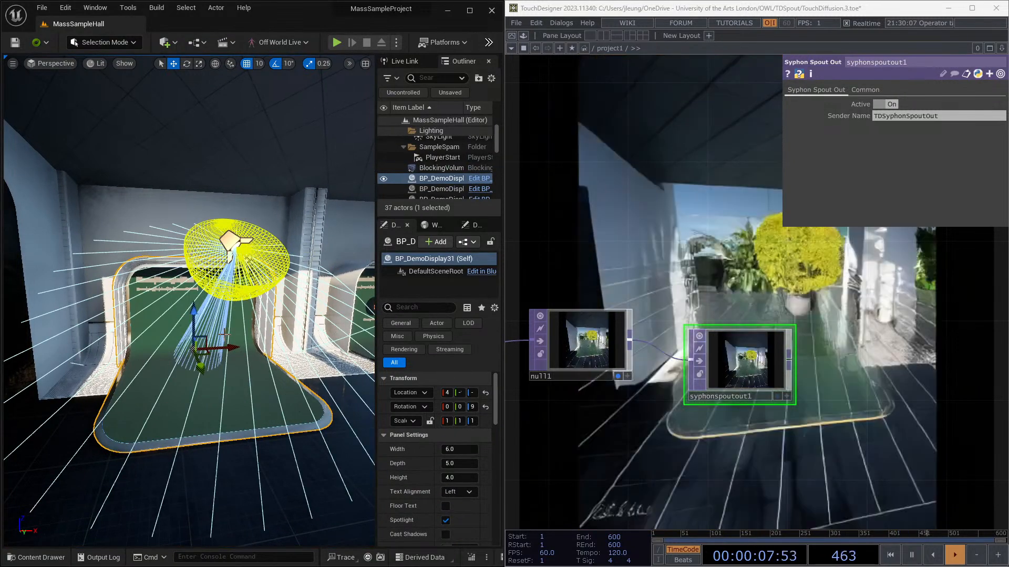
key(h)
key(ctrl+z)
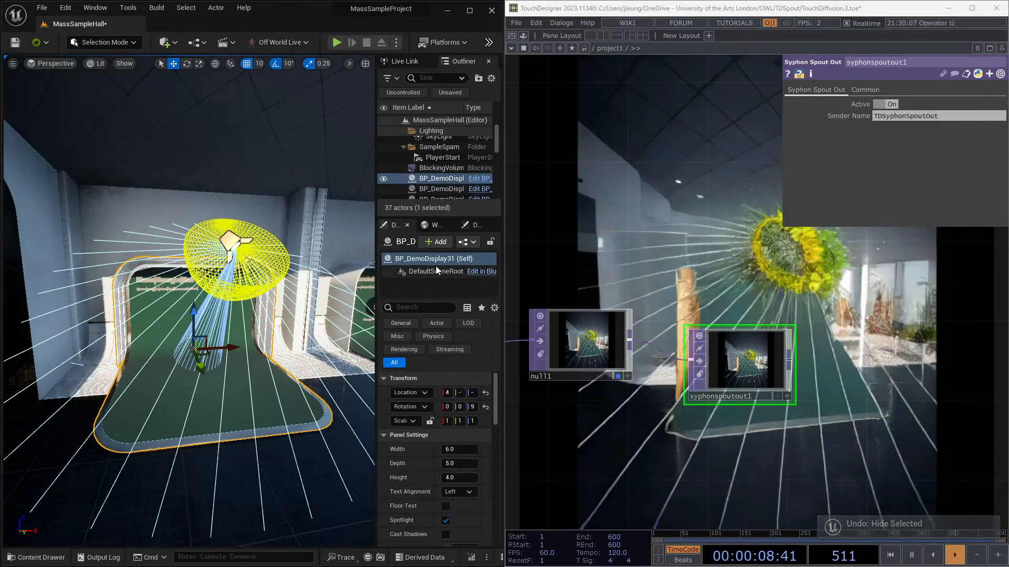
scroll(440, 442, down, 5)
scroll(451, 476, down, 3)
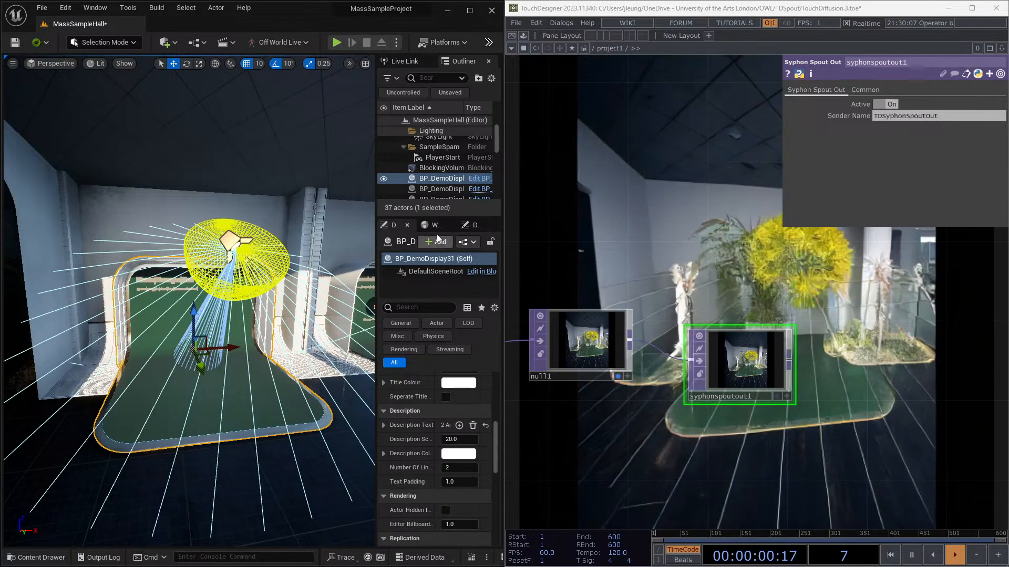
Step: Select the bullseye target's TextRender component, widen the Unreal editor window, and locate the component's Element 0 material among the engine materials
right_drag(294, 393, 246, 421)
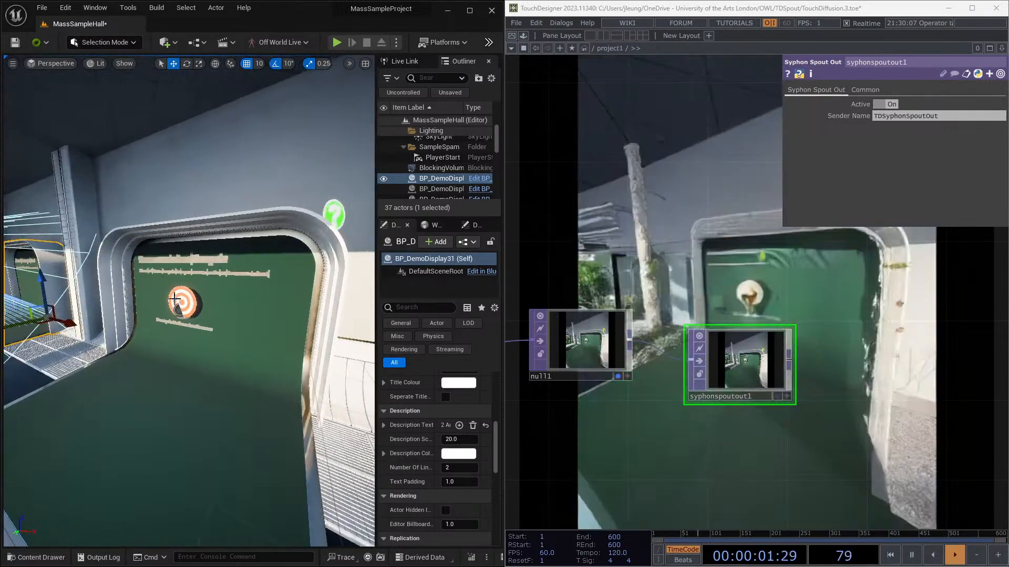
click(180, 295)
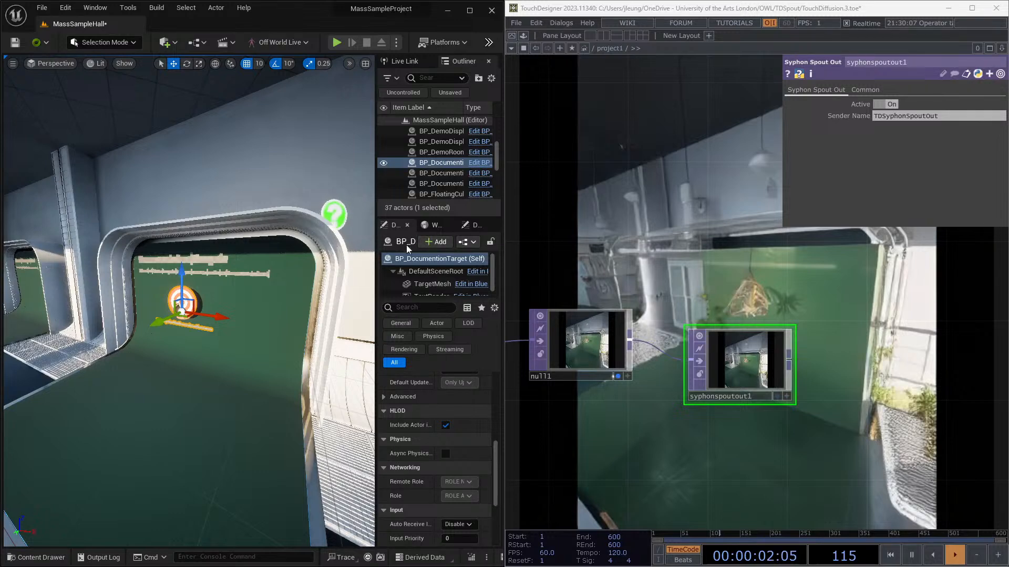
scroll(206, 298, up, 2)
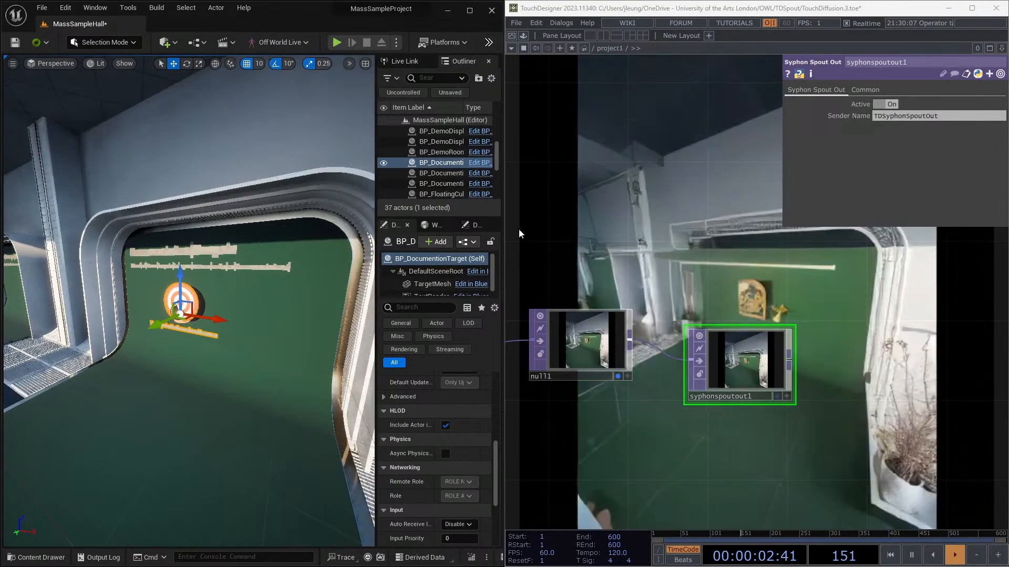
click(432, 283)
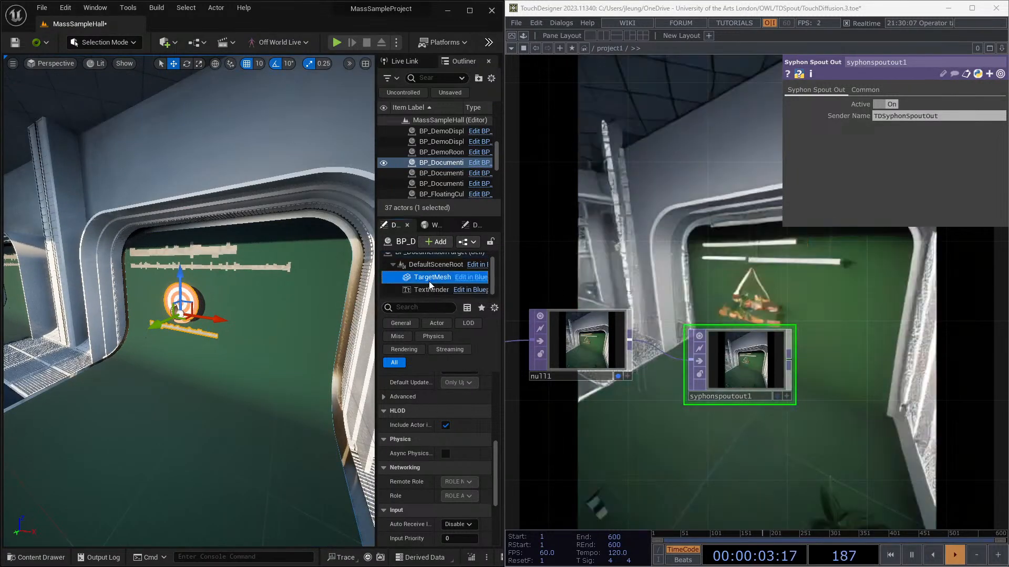
click(444, 336)
click(420, 290)
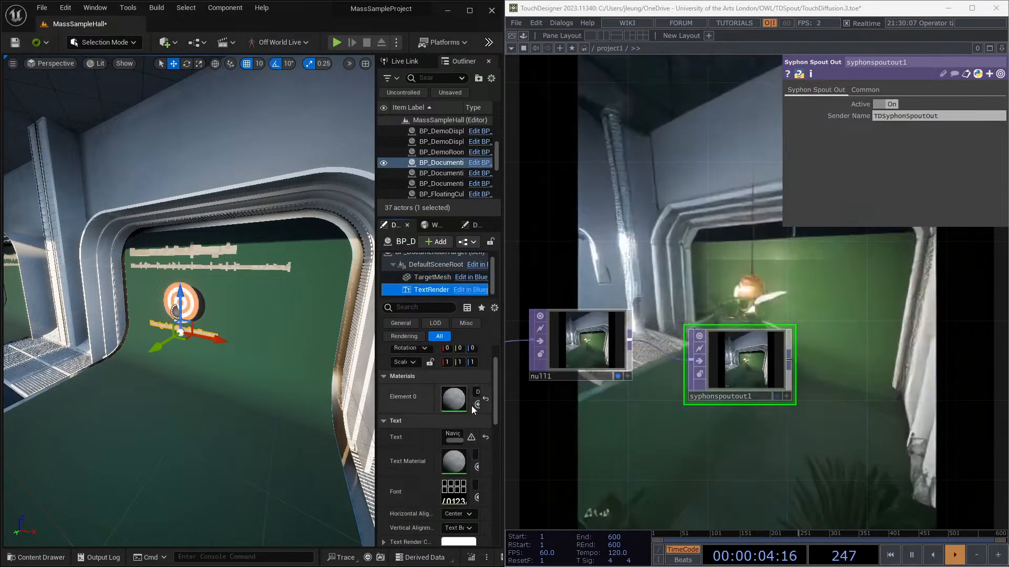
drag(500, 399, 676, 398)
click(661, 403)
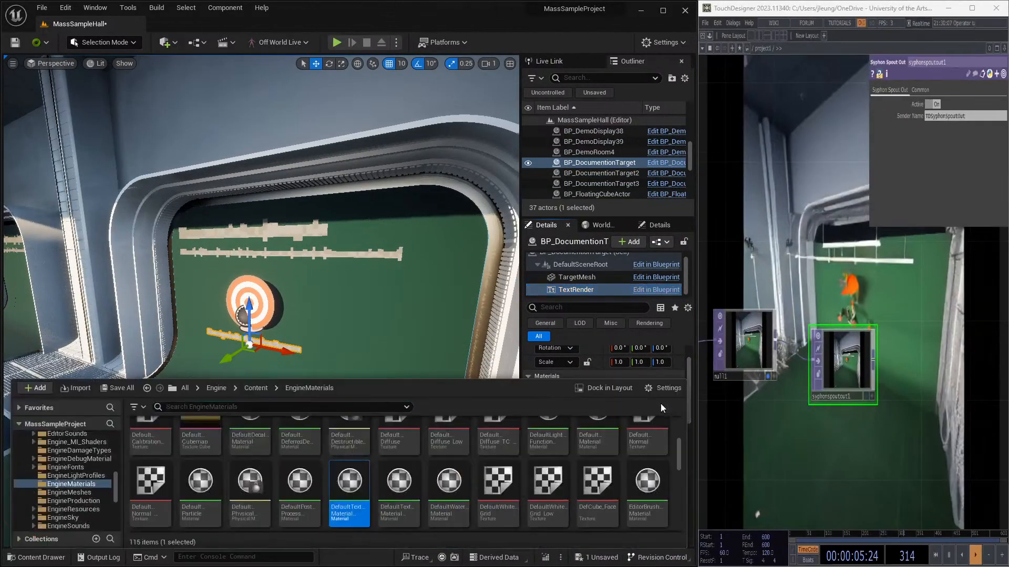
Step: Duplicate the DefaultTextMaterialOpaque material and open the copy in the material editor
right_click(351, 516)
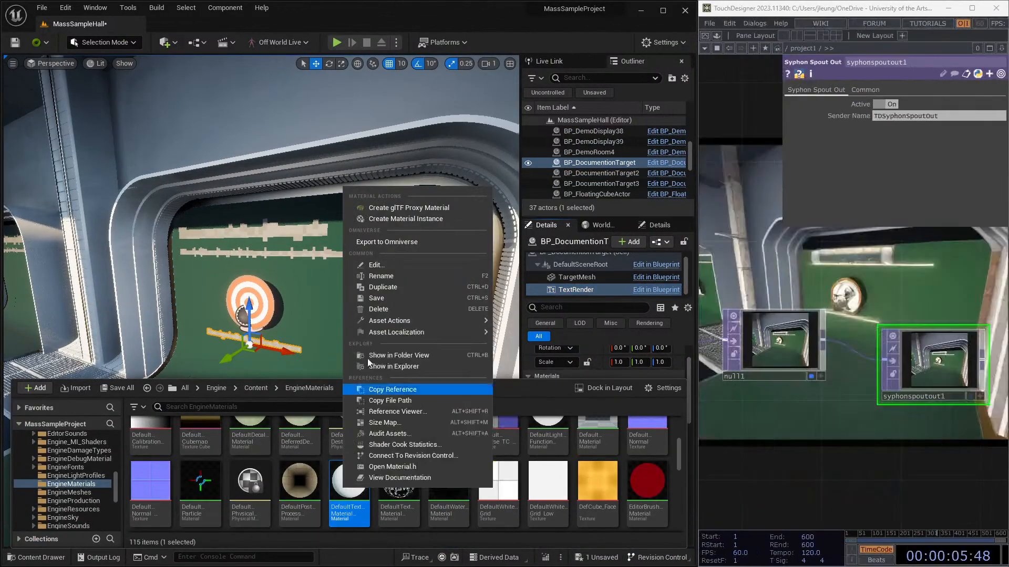
click(404, 291)
double_click(401, 477)
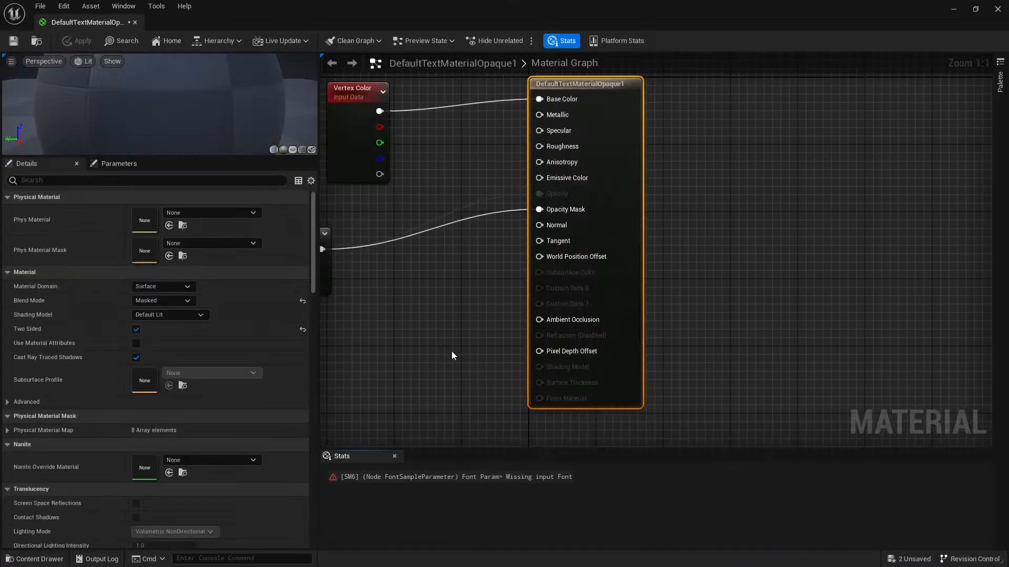
Step: Delete the Vertex Color, Lerp and remaining input nodes from the duplicated material's graph, keeping only the main material node
click(427, 135)
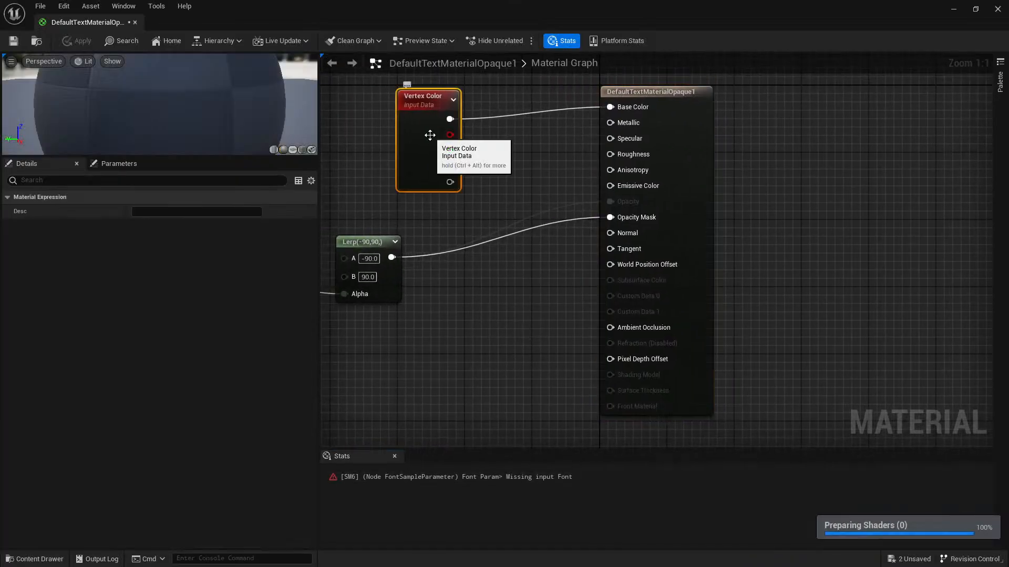
key(Delete)
right_drag(403, 343, 678, 343)
click(529, 246)
key(Delete)
click(678, 261)
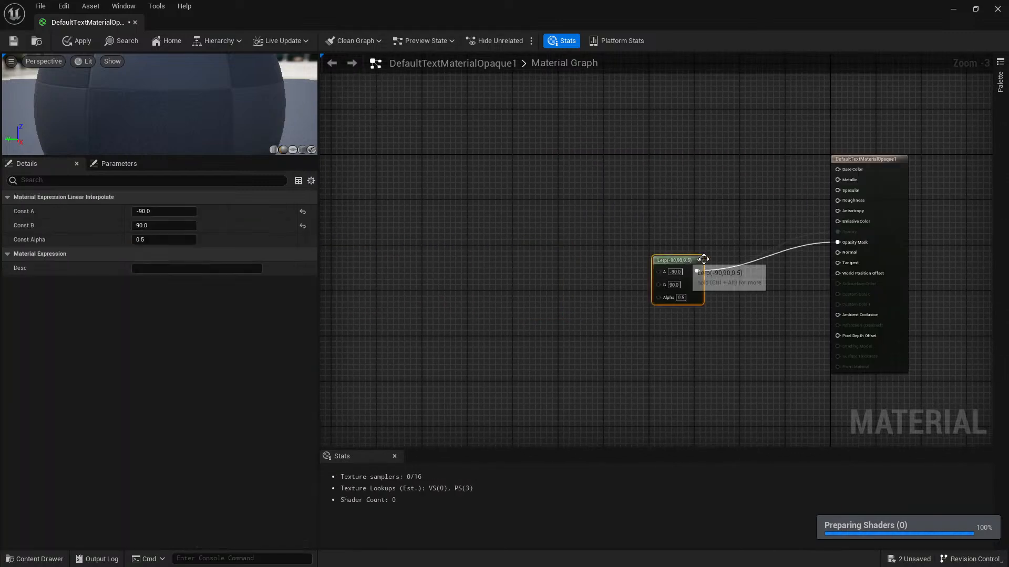
key(Delete)
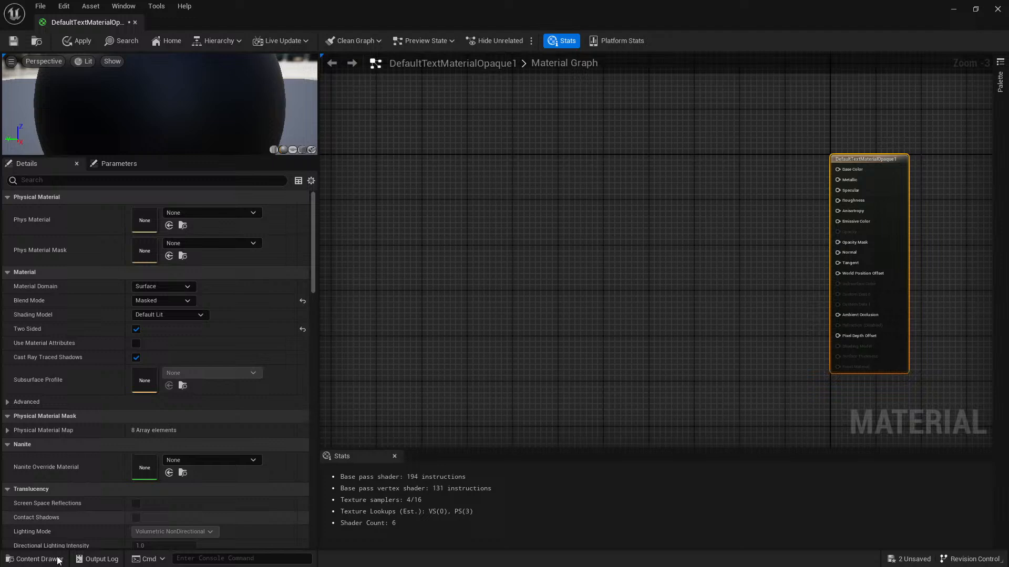
Step: Add NewTextureRenderTarget2D1 as a Texture Sample, connect its RGB output to Base Color, apply the material, and minimize its editor
click(58, 560)
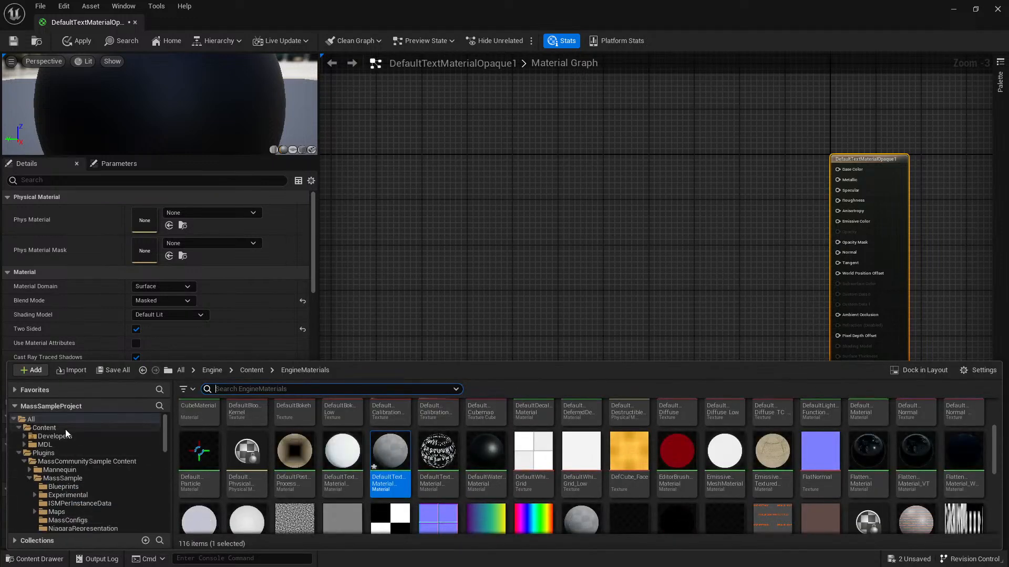
click(64, 428)
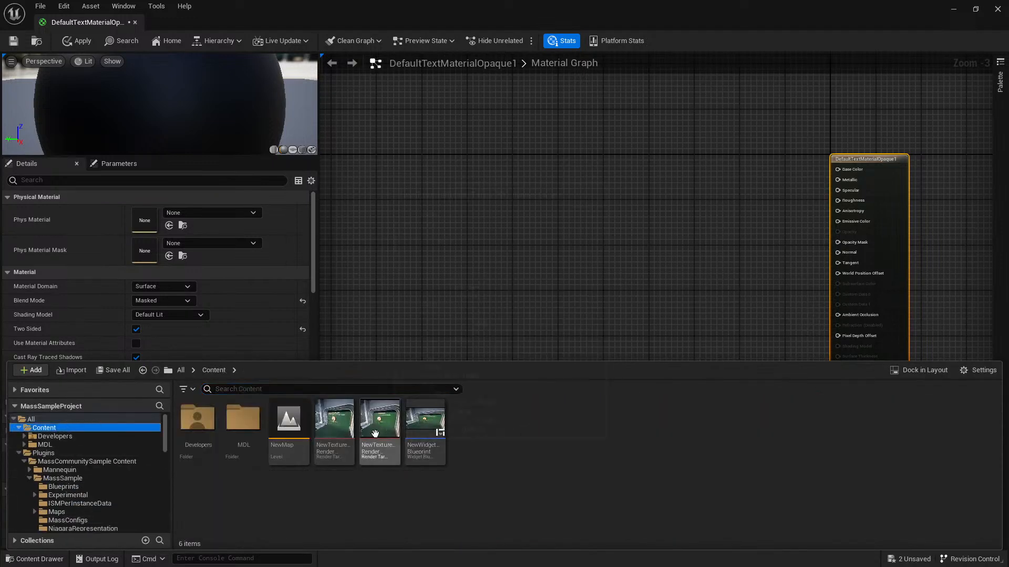
mouse_move(375, 433)
drag(374, 434, 592, 215)
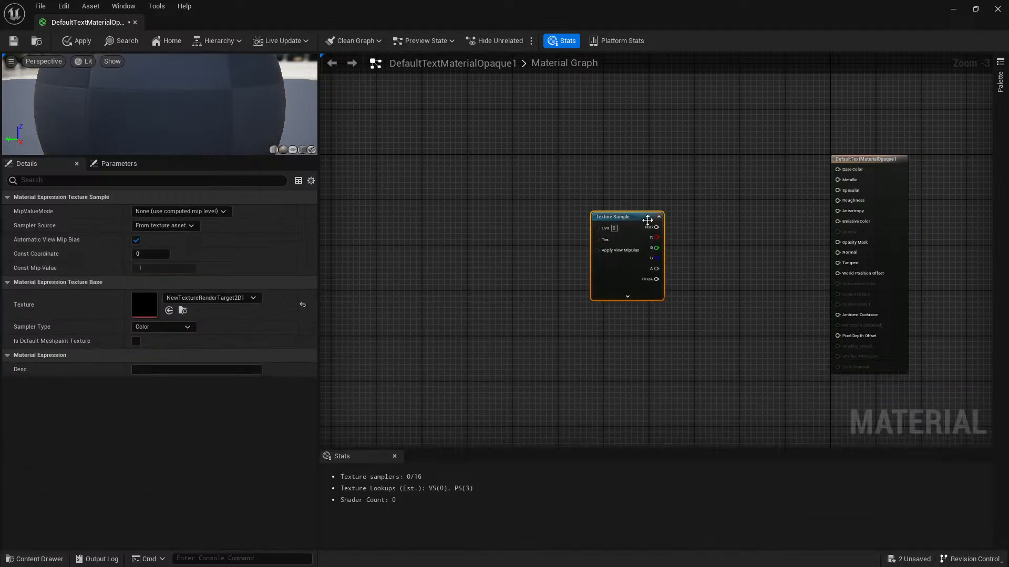
drag(808, 186, 838, 169)
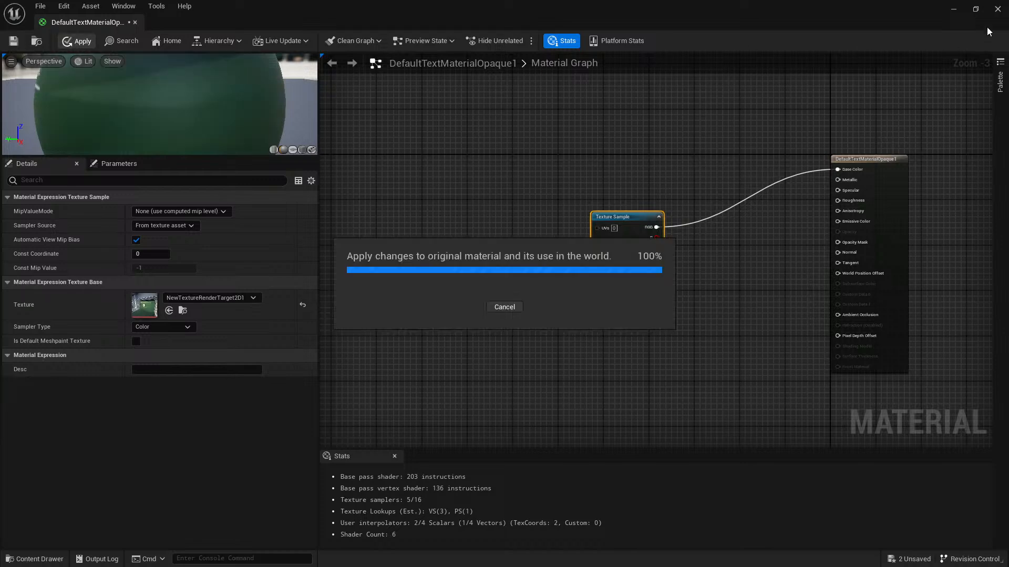
click(955, 10)
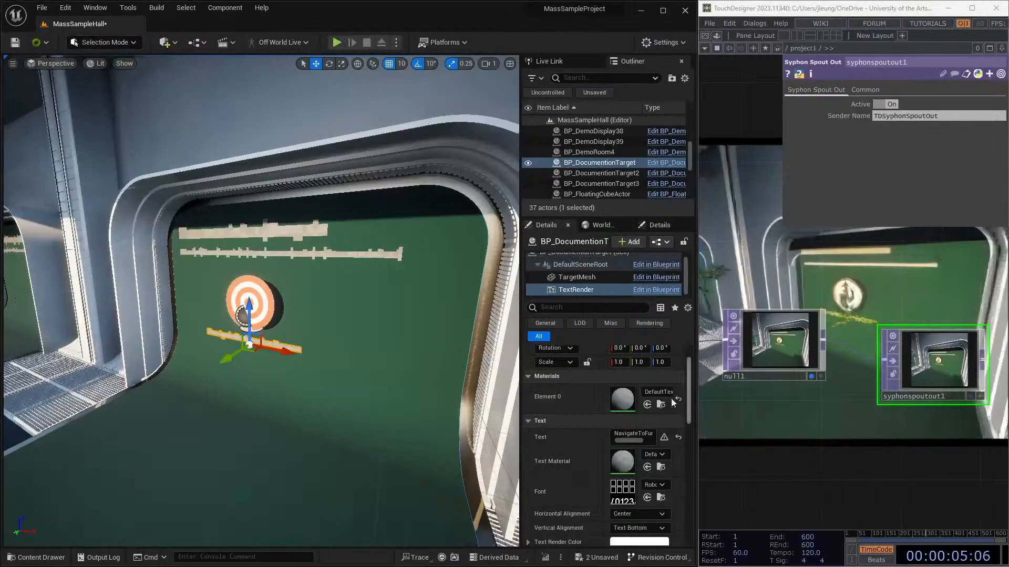
Step: Assign the duplicated text material to the TextRender's Element 0, showing engine and plugin content in the asset picker and searching "default te"
click(650, 393)
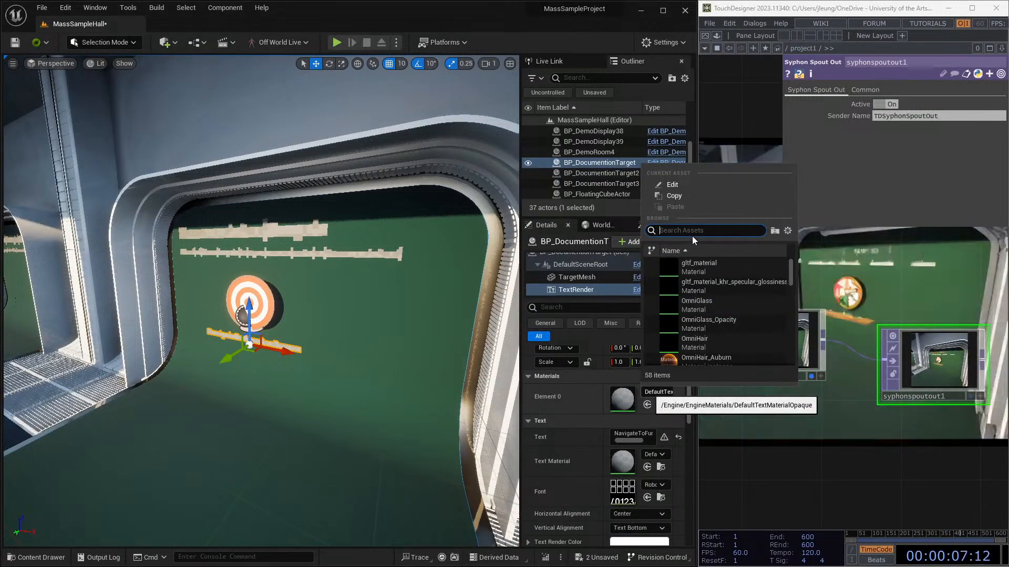
text(default)
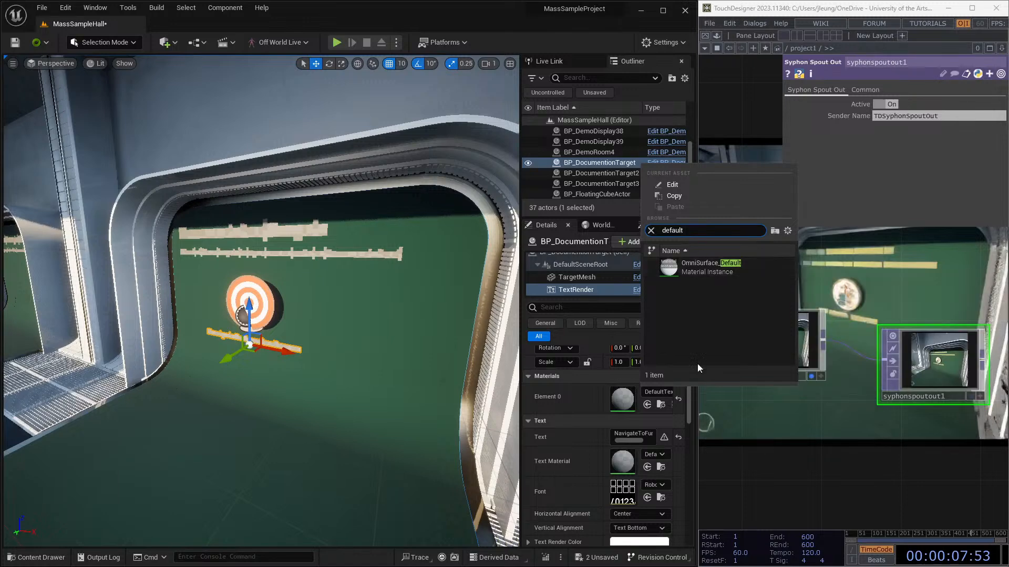
click(787, 231)
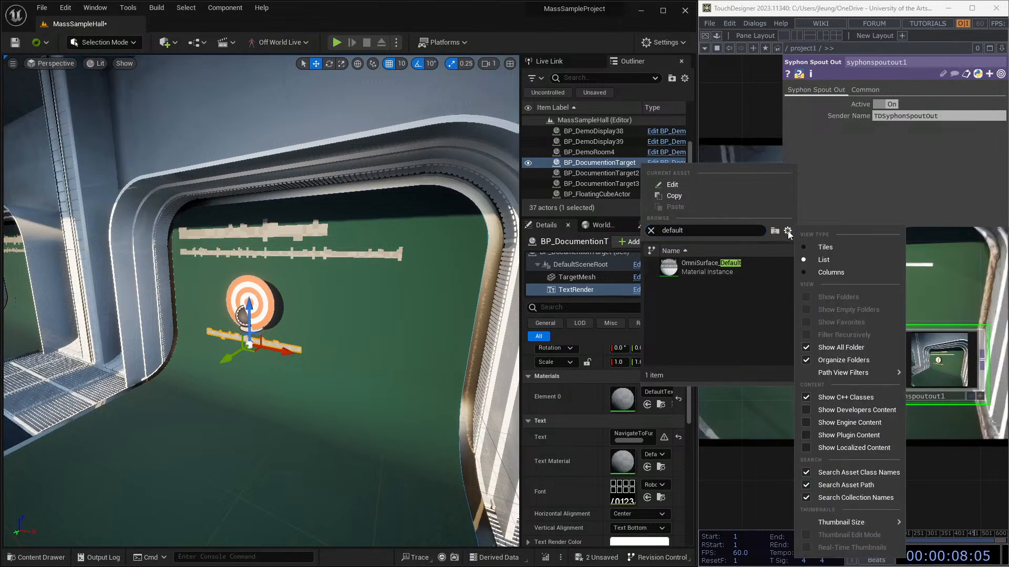
click(807, 435)
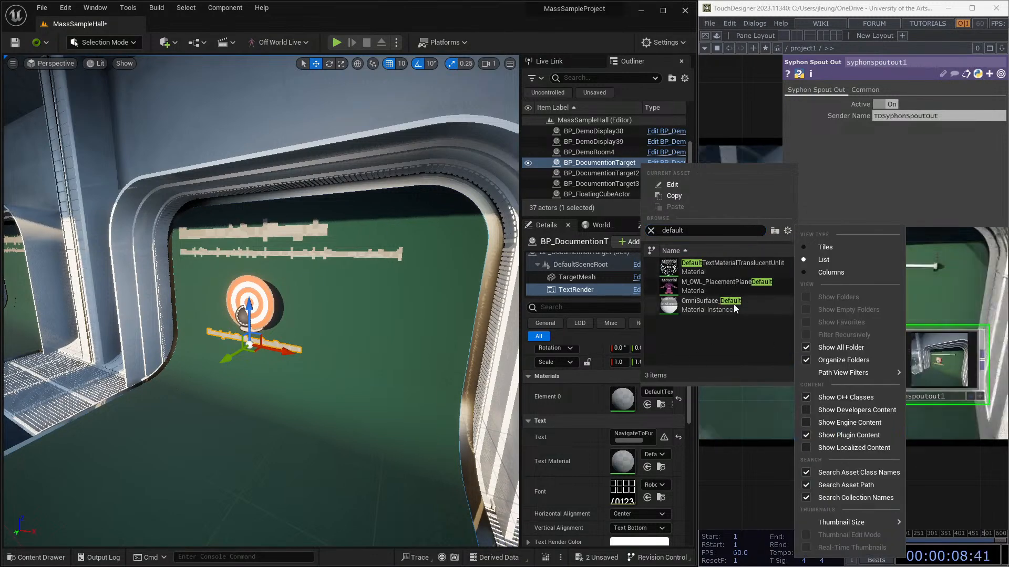
click(806, 423)
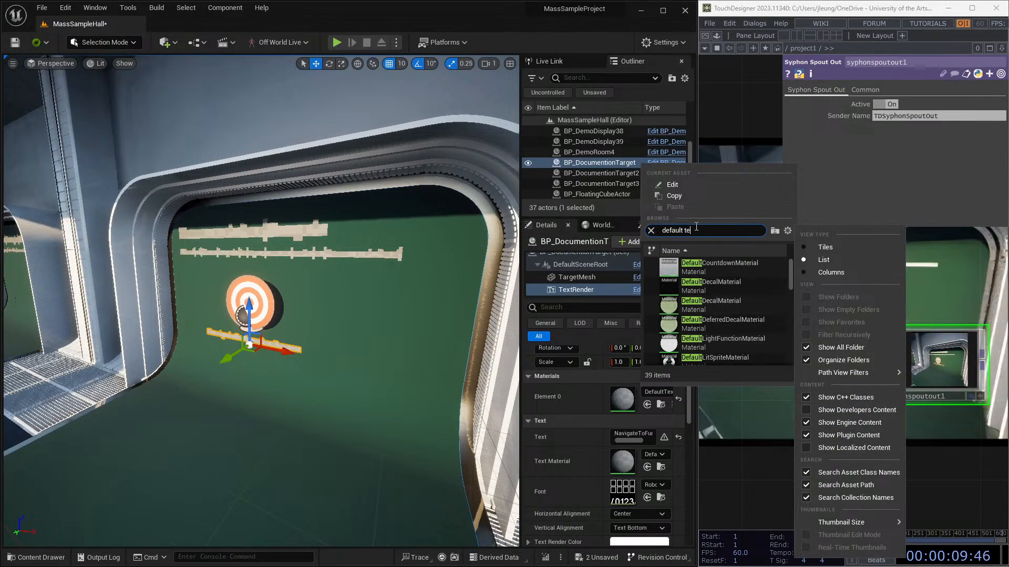
click(772, 307)
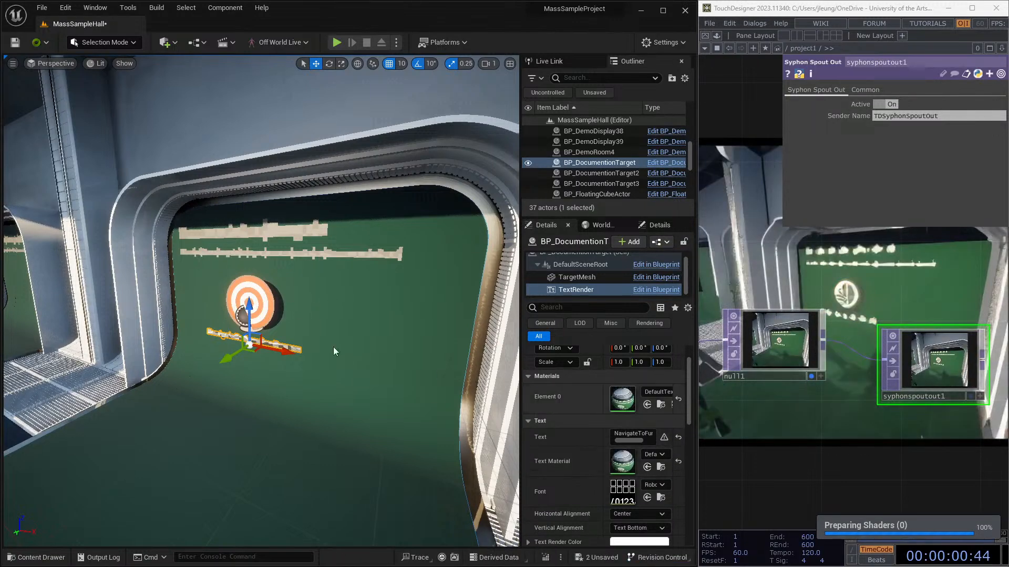
Step: Assign the duplicated default text material to Element 0 of the documentation target's TargetMesh, searching the asset picker for "default text"
scroll(259, 326, up, 10)
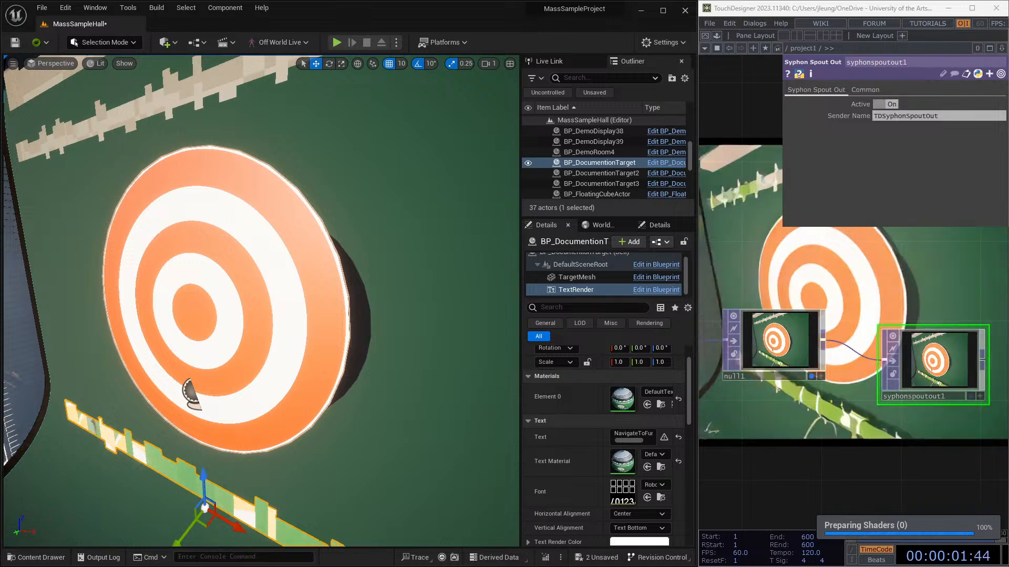
click(285, 329)
scroll(614, 406, up, 2)
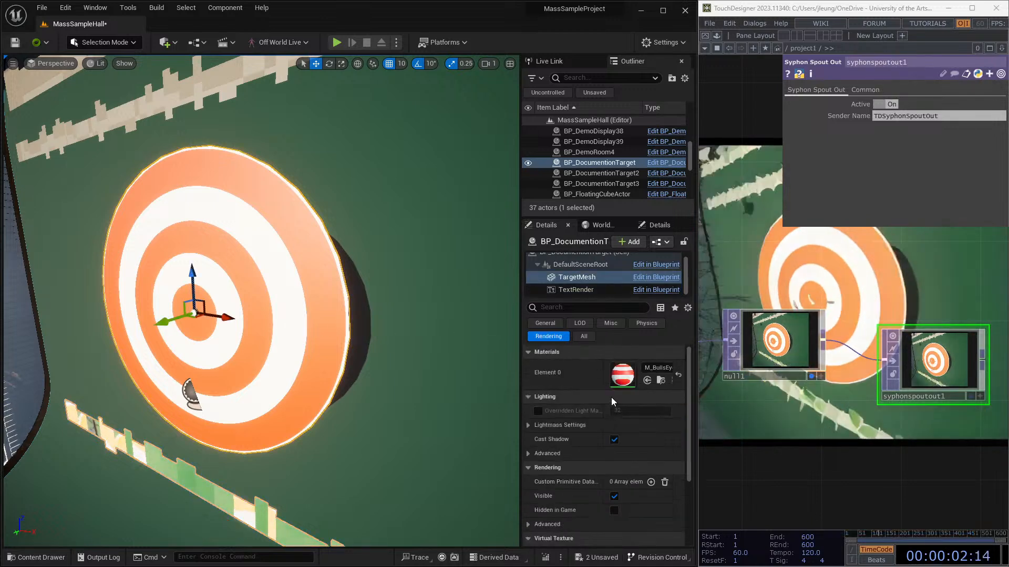
click(660, 370)
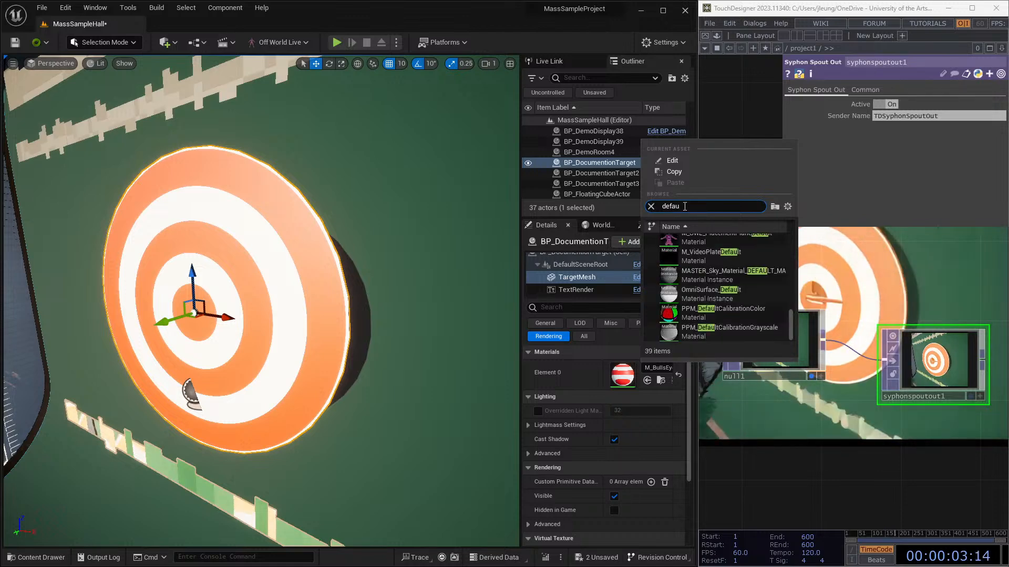
text(default te)
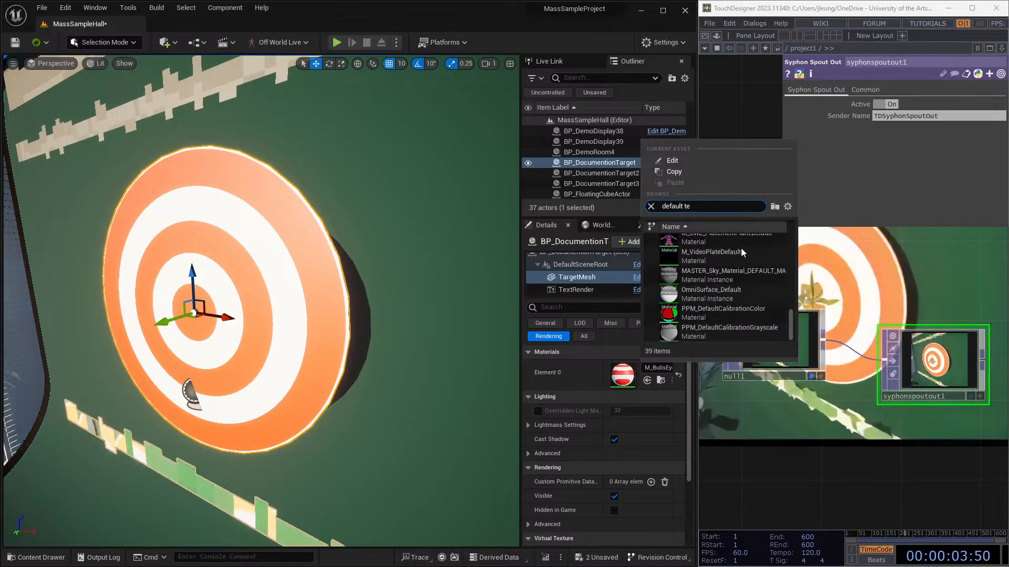
text(xt)
click(755, 281)
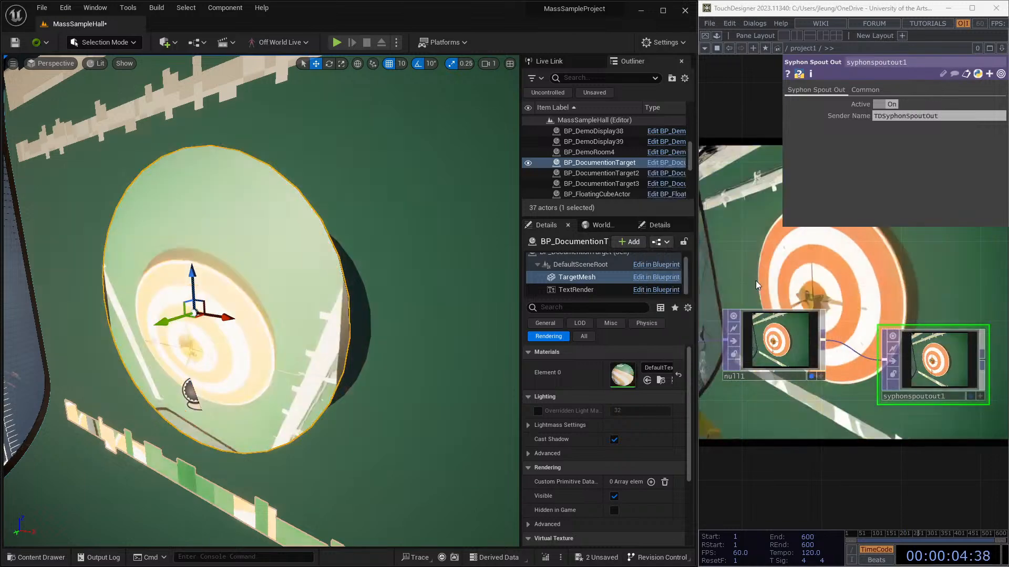
Step: Examine the streamed image on the target mesh and text from different distances and angles
scroll(385, 327, down, 10)
mouse_move(385, 326)
right_down()
mouse_move(326, 331)
mouse_move(368, 326)
right_up()
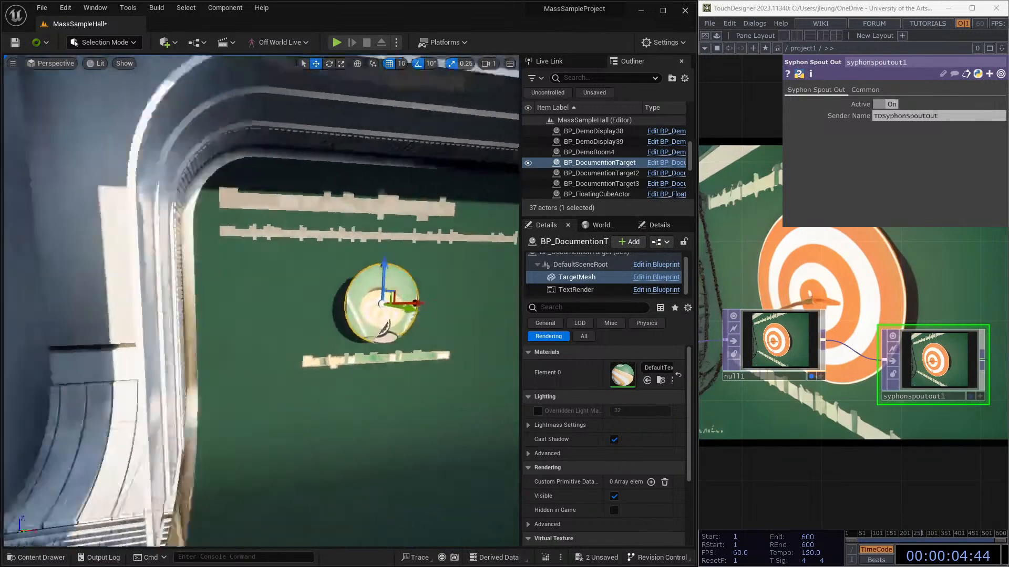
mouse_move(268, 331)
right_down()
mouse_move(310, 329)
mouse_move(269, 331)
right_up()
scroll(318, 315, up, 10)
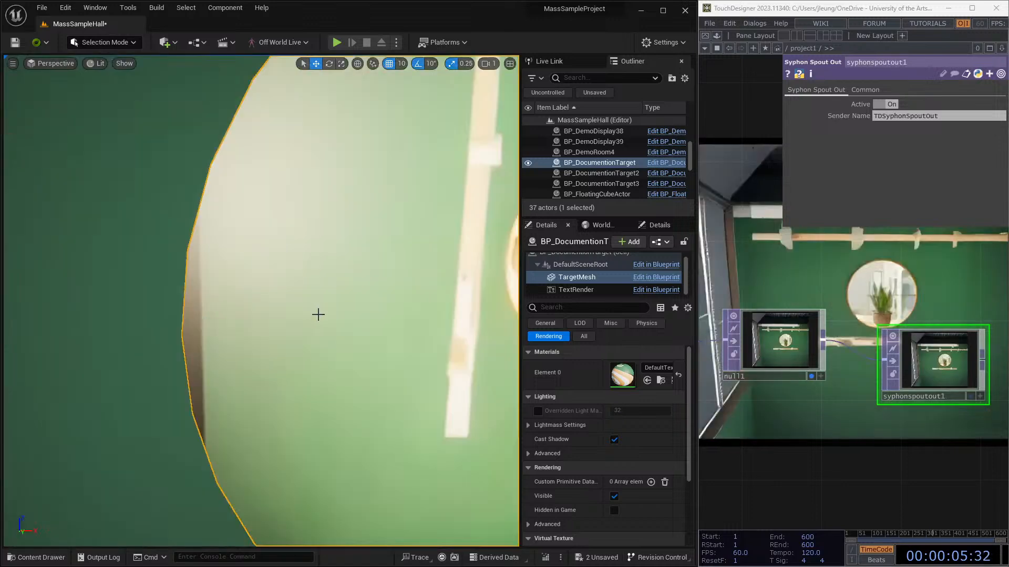
scroll(368, 325, down, 10)
mouse_move(373, 331)
right_down()
mouse_move(402, 327)
mouse_move(341, 330)
mouse_move(391, 327)
right_up()
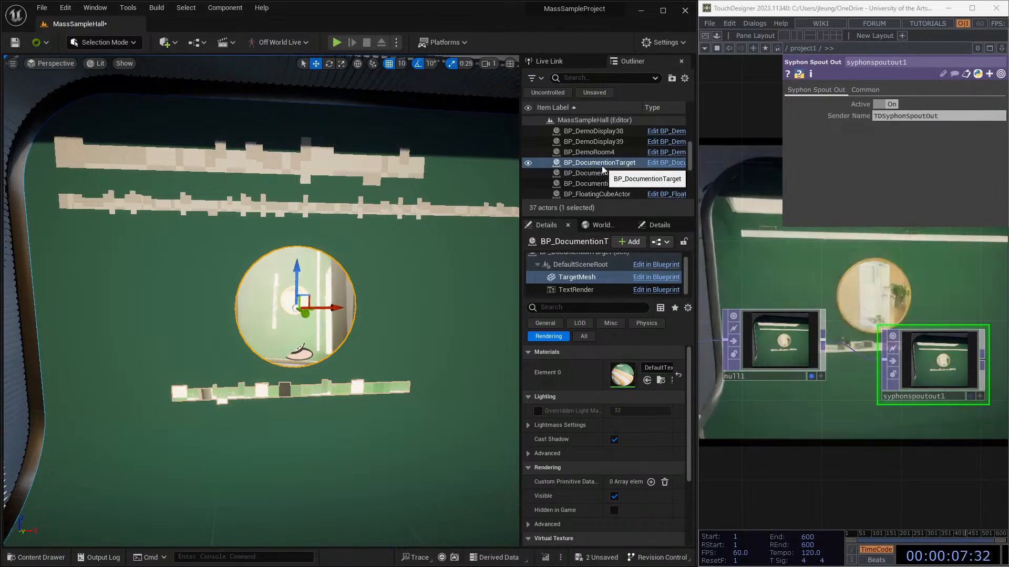
Step: Search the Outliner for "spout", select the OWL Spout receiver manager, and expand its first Spout receiver entry to inspect the settings
click(593, 79)
text(sp)
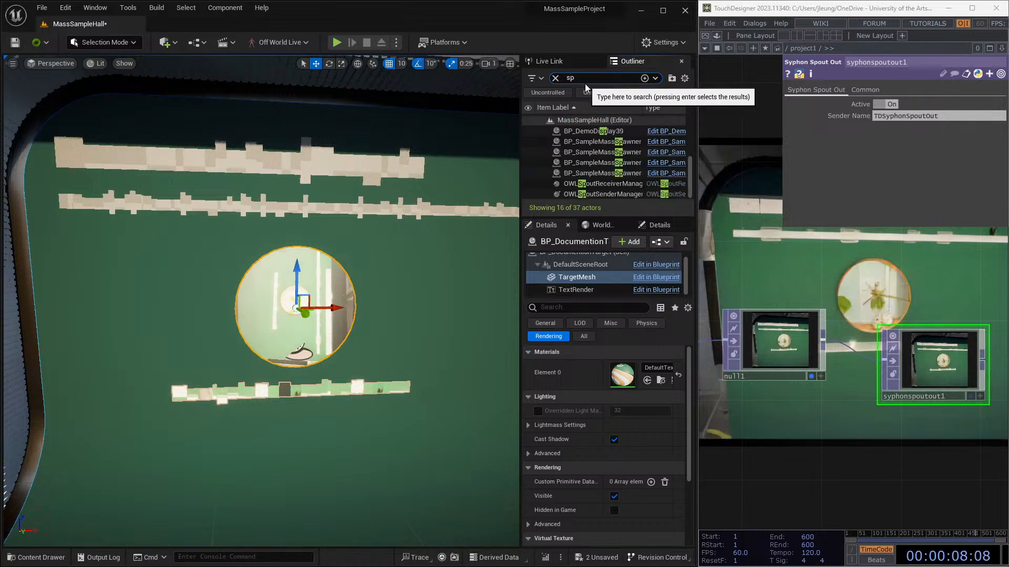
text(out)
click(618, 131)
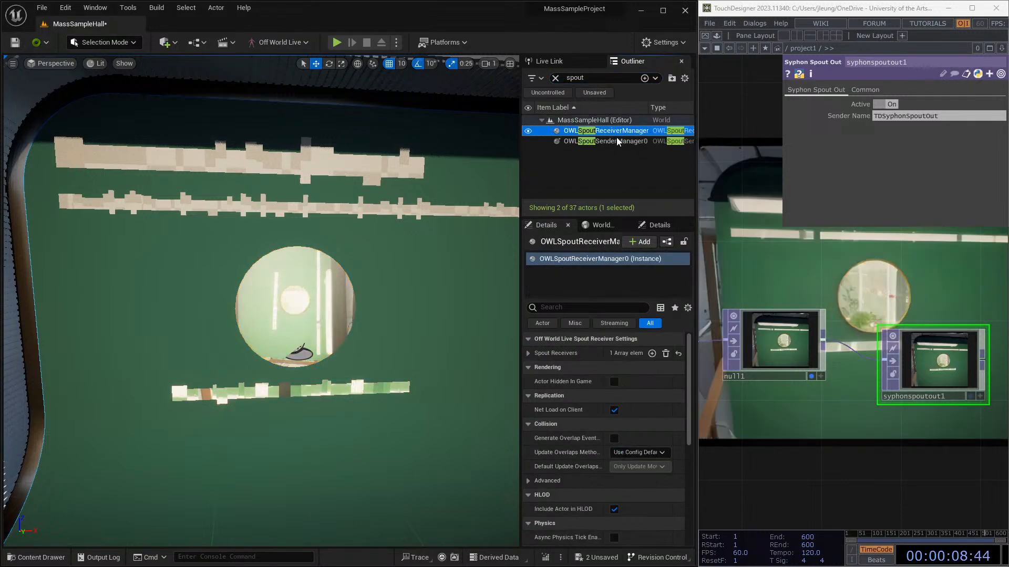
click(526, 353)
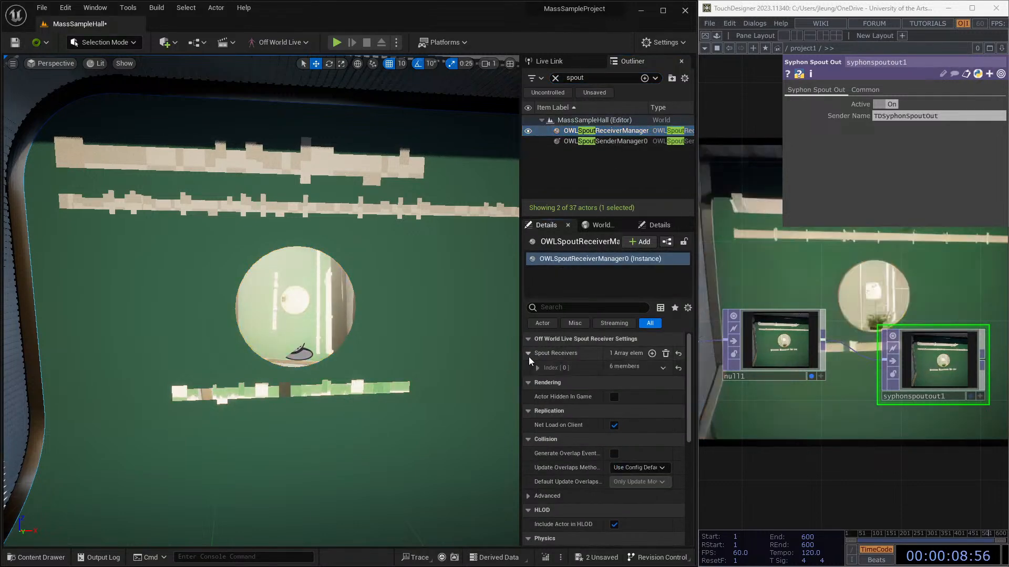
click(537, 369)
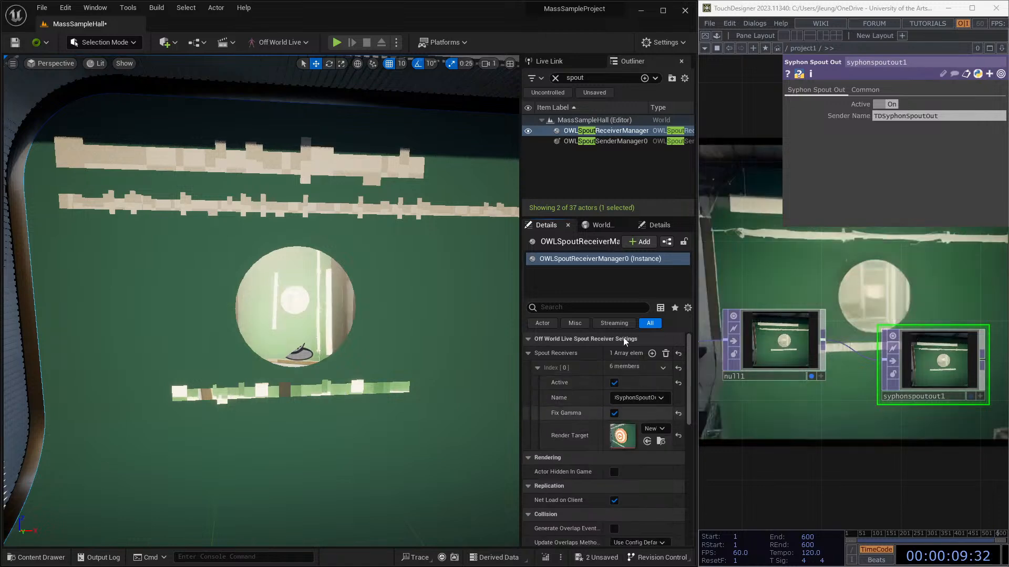
scroll(278, 303, up, 5)
scroll(280, 303, down, 6)
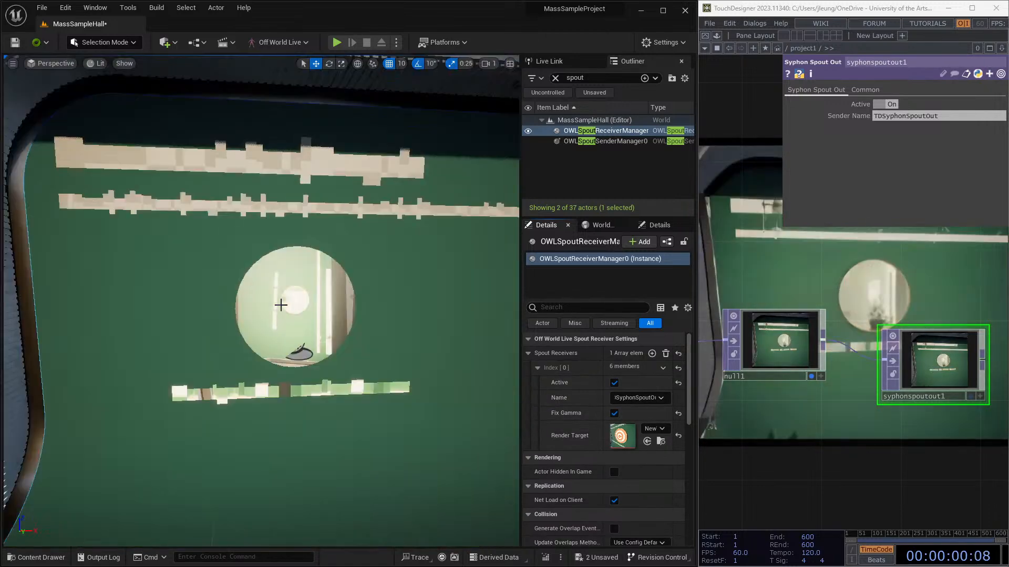
Step: Select the BP_DocumentionTarget actor and scale it uniformly to about -8.7
scroll(339, 317, up, 2)
right_drag(335, 311, 231, 320)
scroll(356, 321, up, 2)
scroll(91, 327, up, 3)
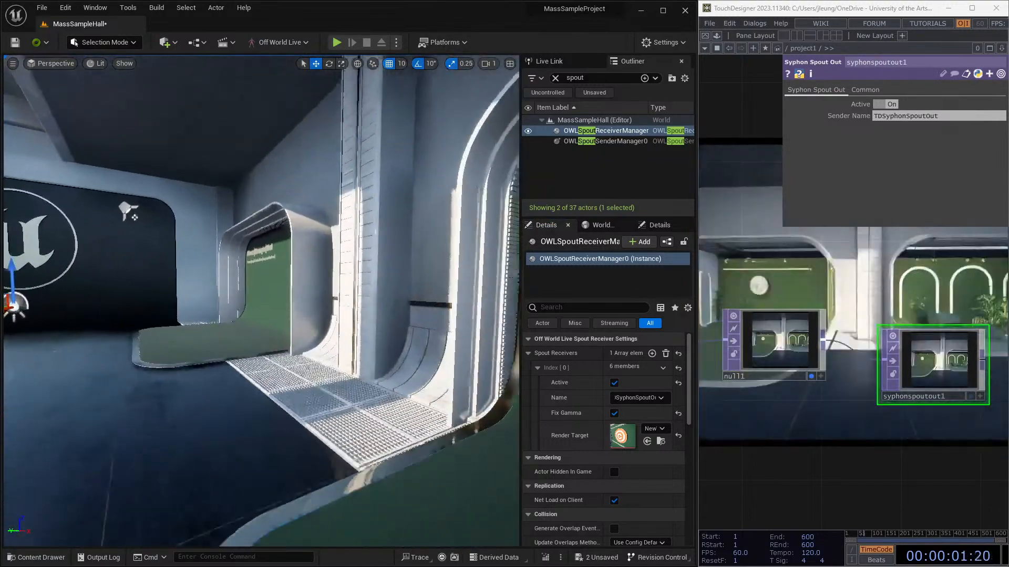
right_drag(91, 327, 278, 327)
click(62, 316)
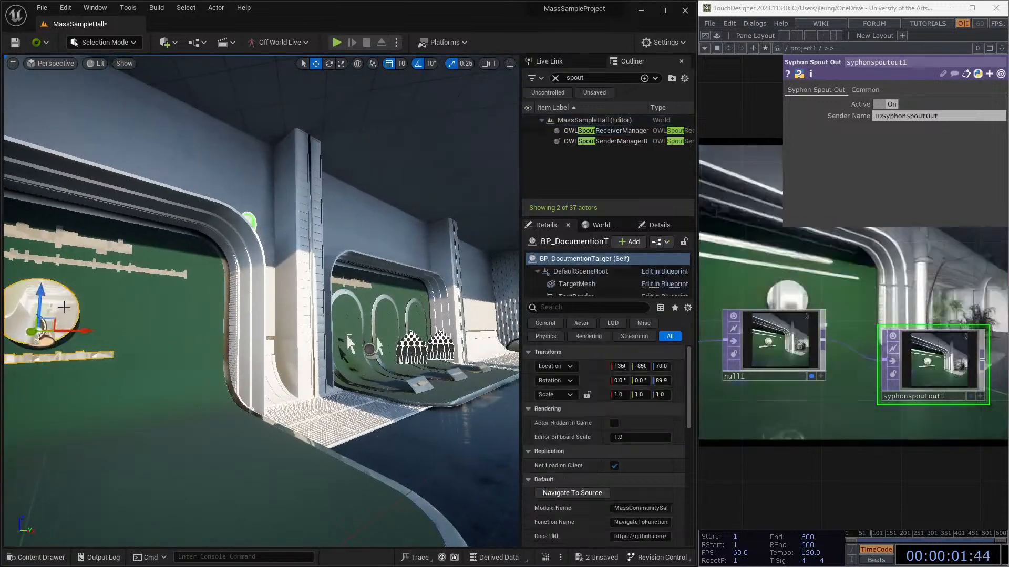
right_drag(62, 316, 5, 329)
key(e)
key(r)
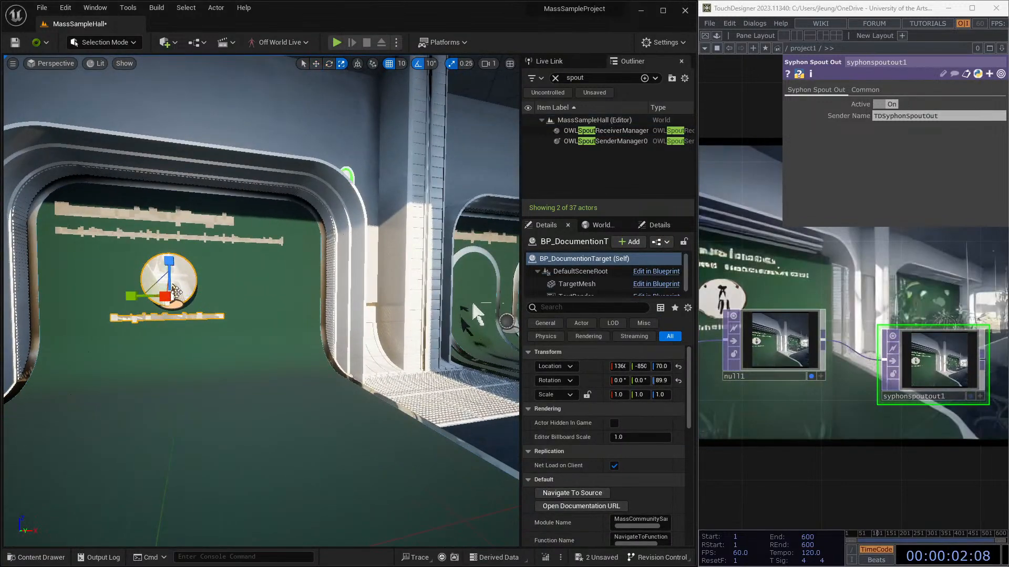
drag(176, 292, 175, 350)
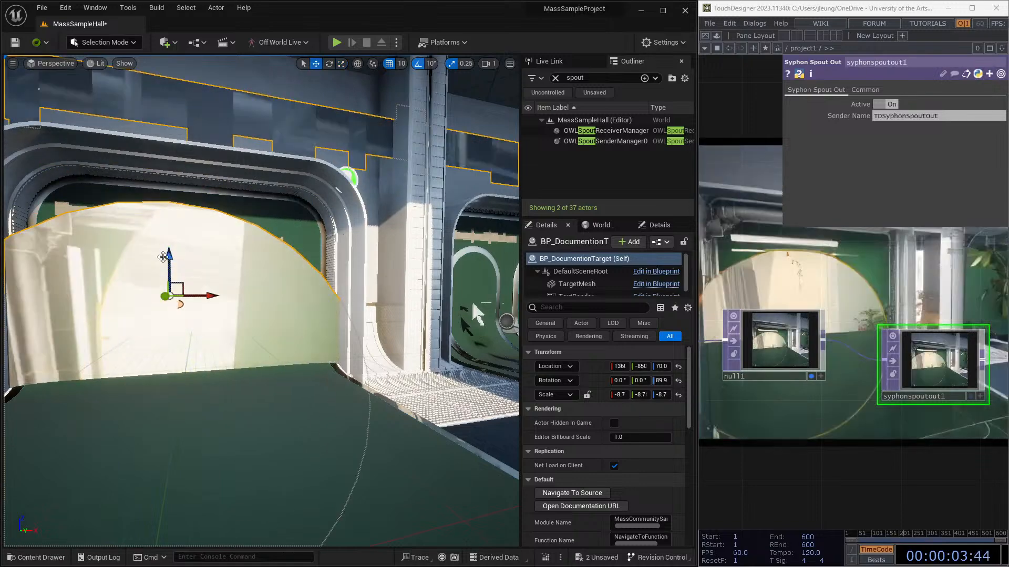
Step: Raise the enlarged target to about 440 on Z and shift it sideways to about 1400 on X behind the alcove frame
drag(169, 262, 168, 62)
key(s)
right_drag(168, 62, 126, 62)
key(d)
key(a)
key(w)
right_drag(95, 204, 147, 205)
key(s)
key(a)
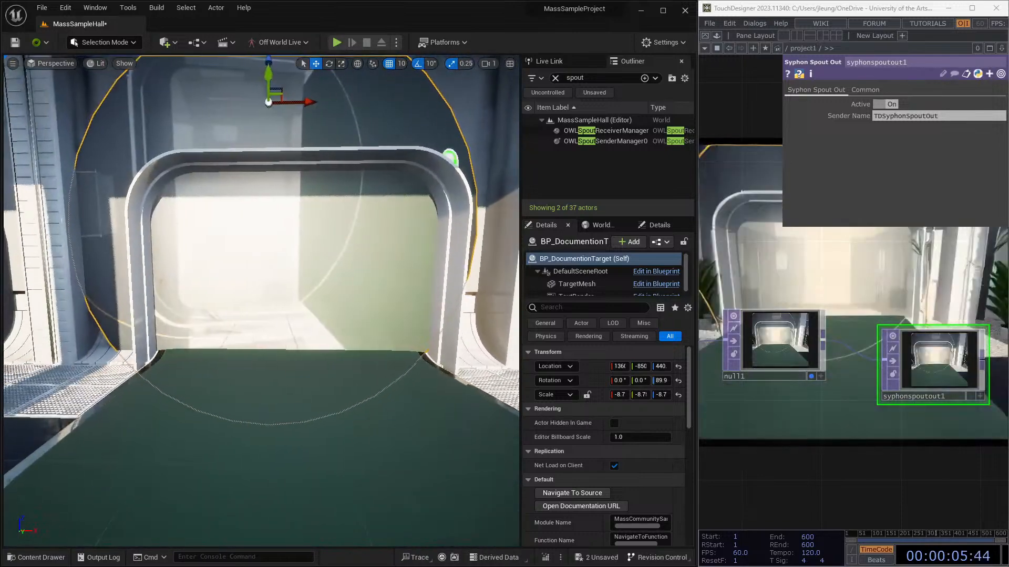
drag(300, 101, 323, 105)
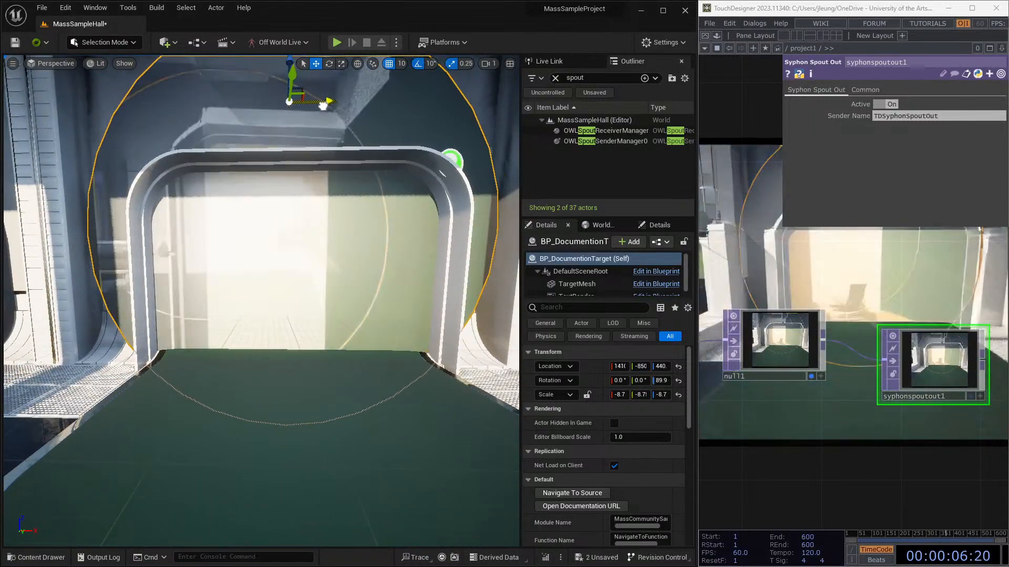
scroll(329, 263, down, 2)
scroll(329, 264, up, 2)
scroll(329, 263, down, 5)
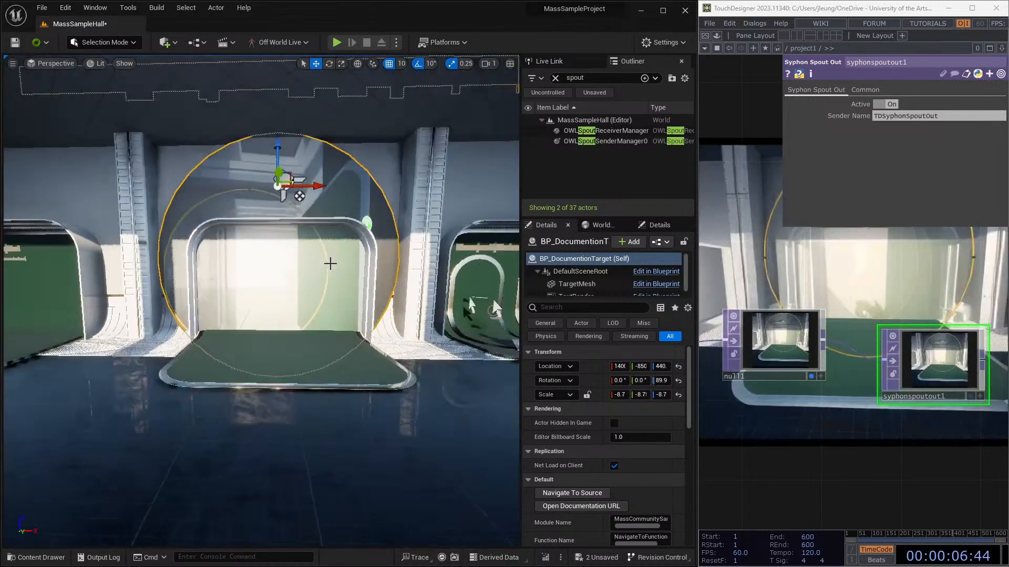
Step: Select the BP_DemoDisplay32 alcove and navigate the viewport to look along the hall's main corridor
click(299, 363)
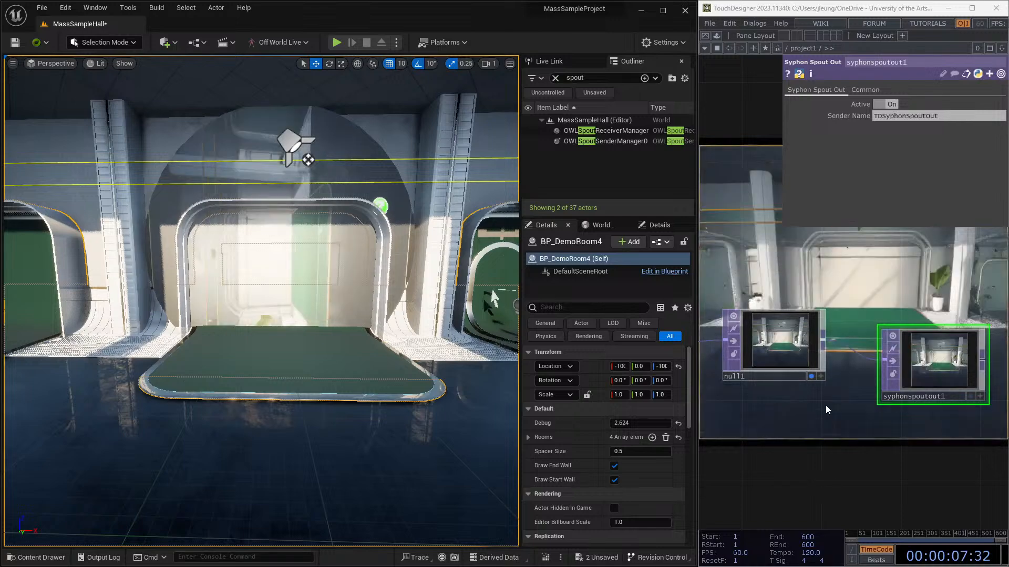
click(341, 365)
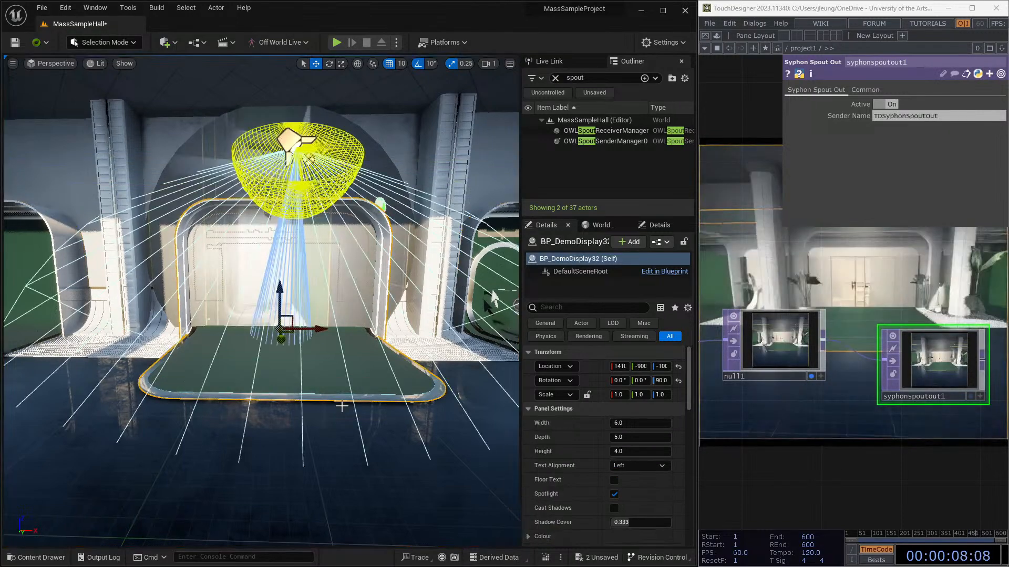
right_drag(340, 465, 485, 442)
key(w)
key(w)
mouse_move(342, 442)
right_down()
mouse_move(410, 442)
mouse_move(349, 436)
mouse_move(341, 462)
mouse_move(355, 438)
mouse_move(326, 438)
right_up()
key(w)
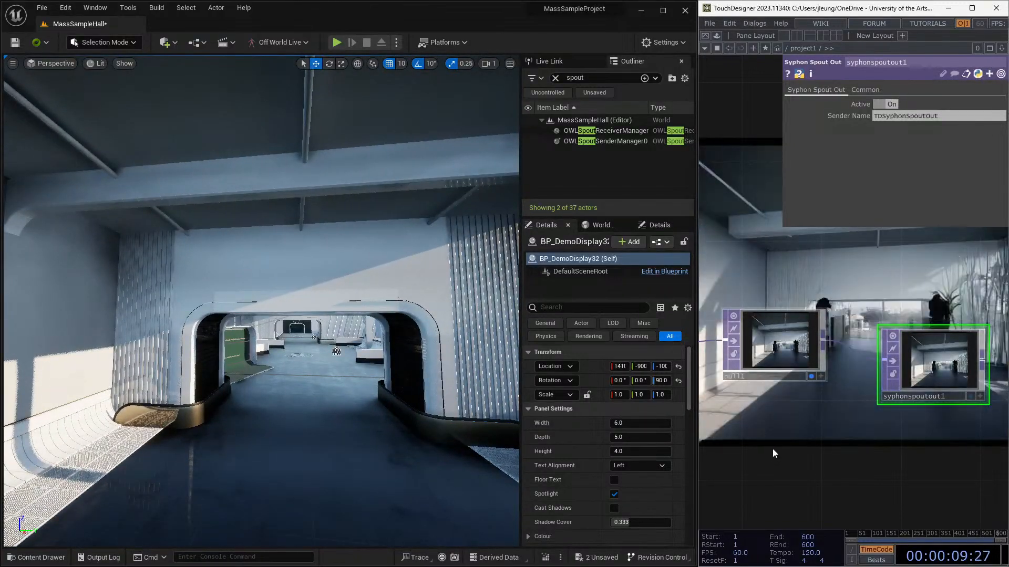
Step: In TouchDesigner, set TouchDiffusion's prompt to "science fiction outerspace, psychedelic" and its denoising strength to 0.575
click(776, 326)
scroll(775, 463, down, 5)
scroll(738, 446, up, 5)
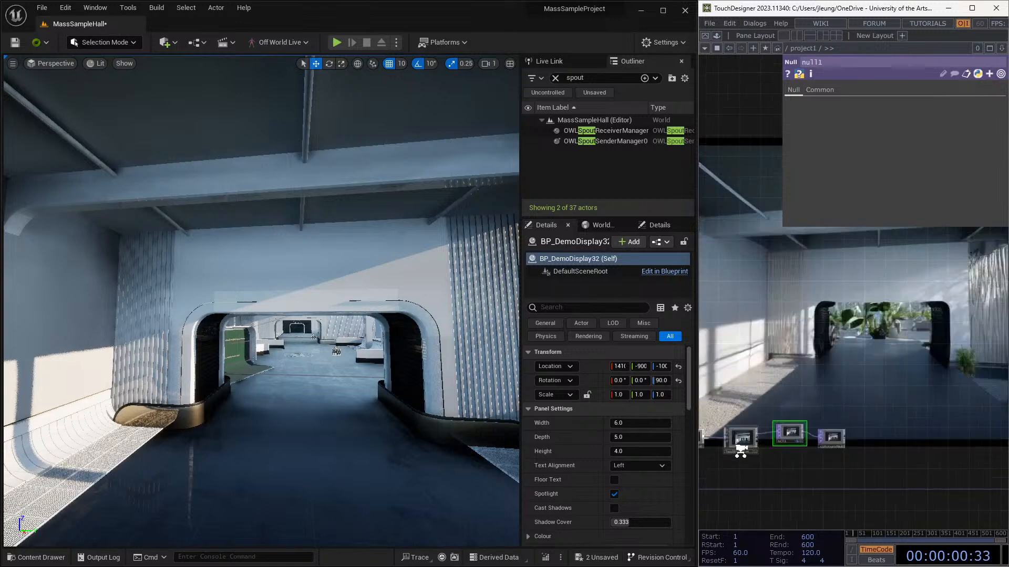
click(745, 432)
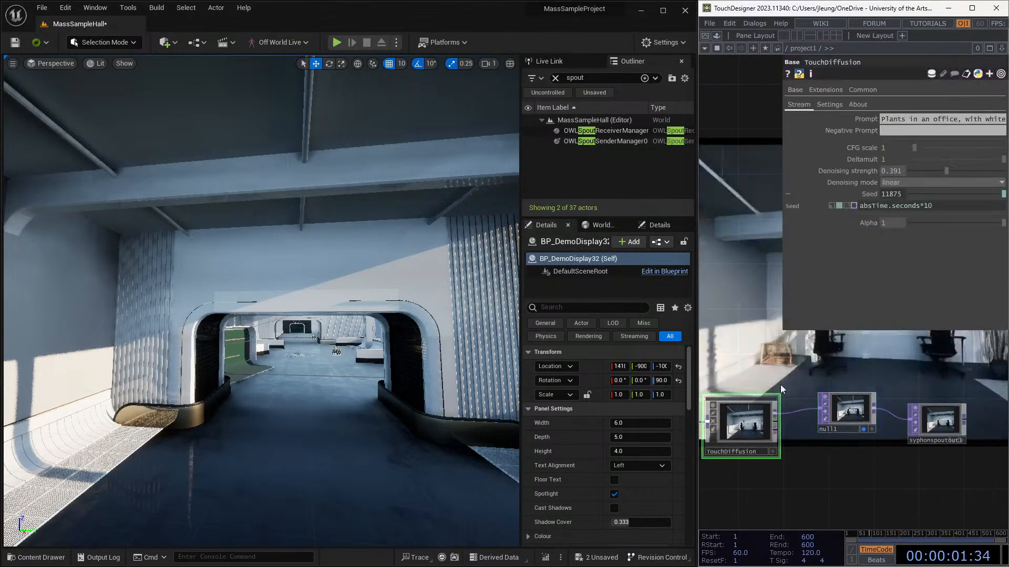
click(934, 120)
text(science)
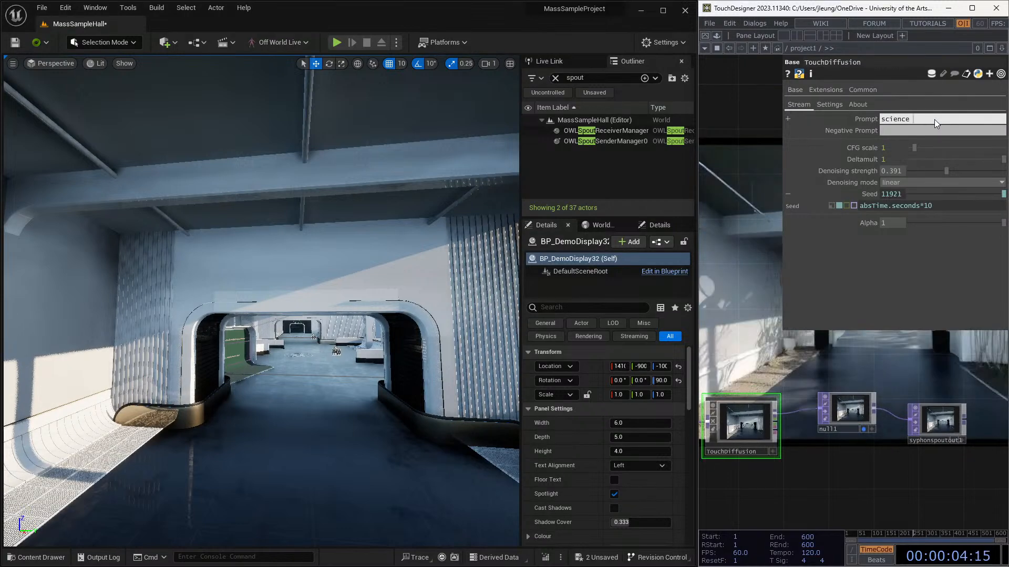
text( fiction )
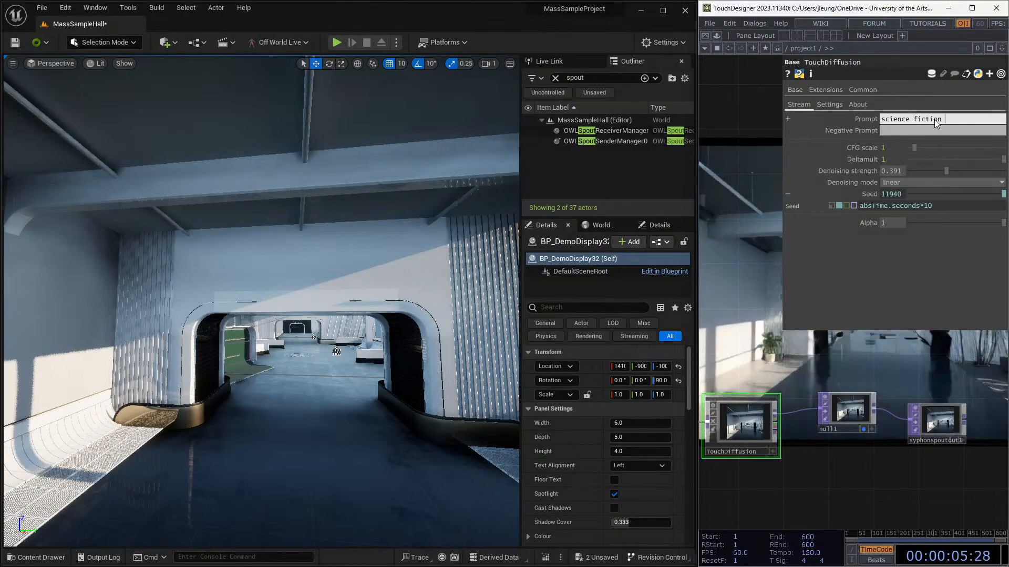
text(outerspace)
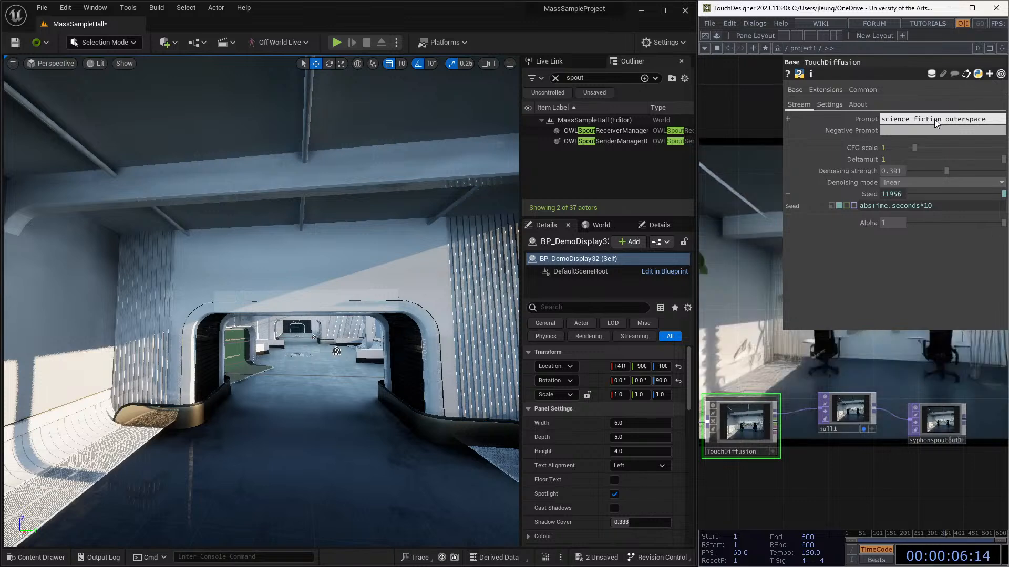
text(, )
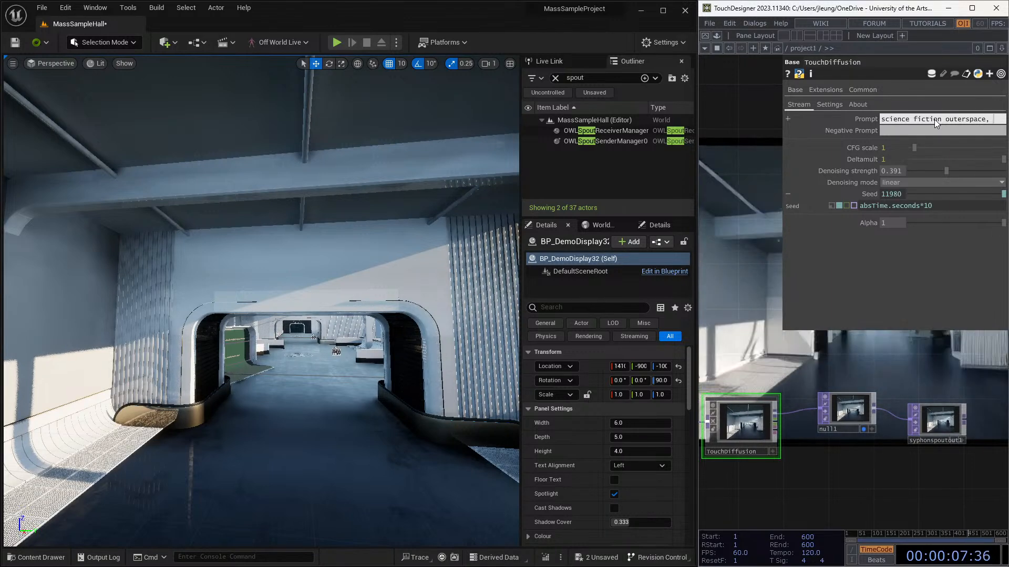
text(psychedelic)
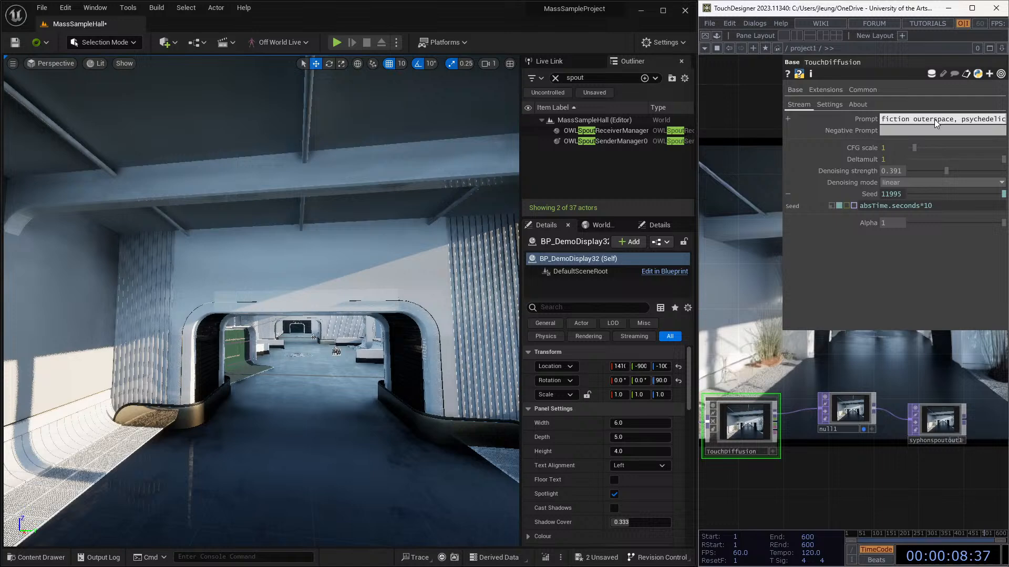
key(Return)
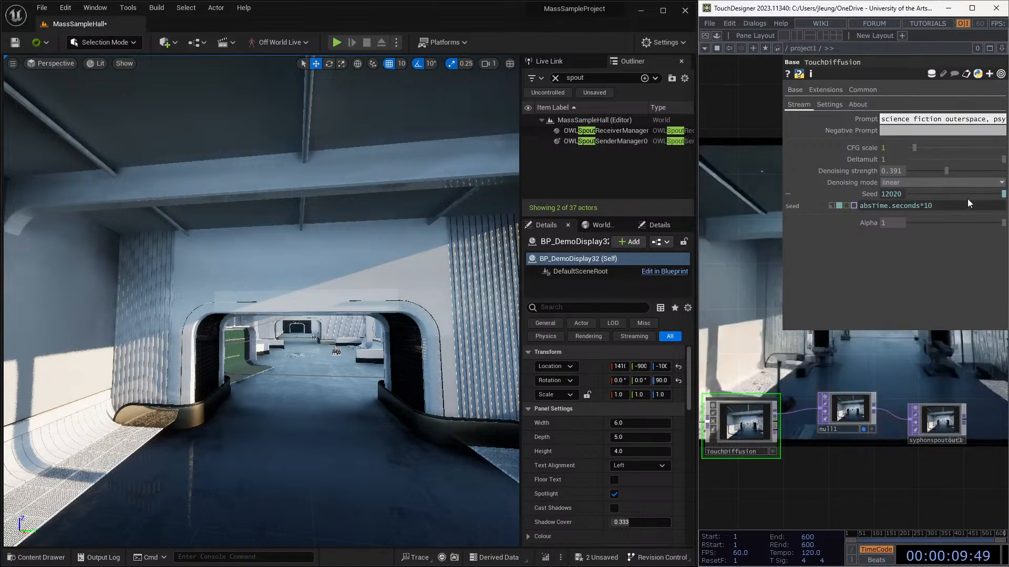
drag(948, 166, 964, 172)
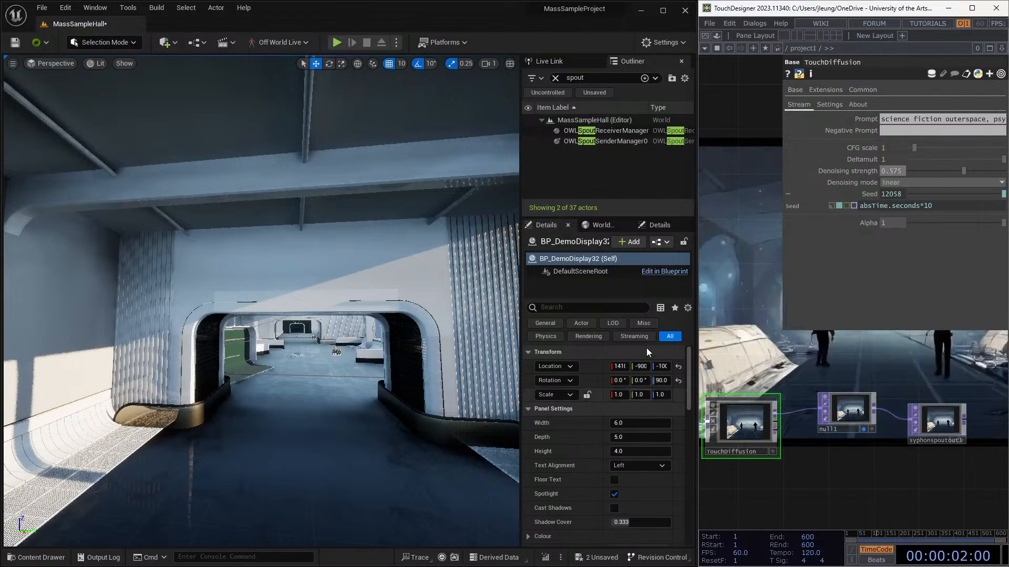
Step: Widen the TouchDesigner window beside the Unreal editor and hide the network's parameter window
drag(701, 313, 518, 271)
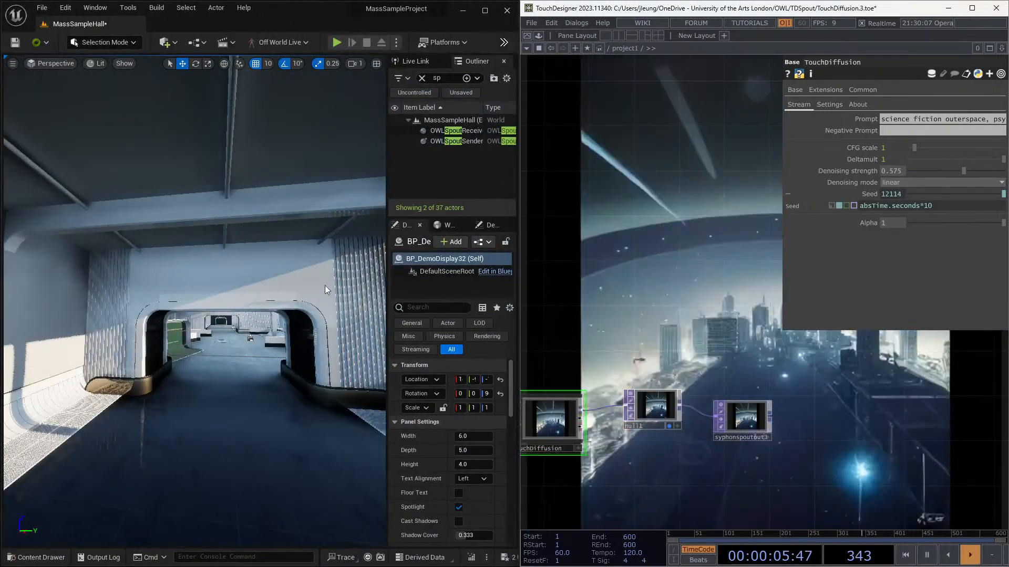
key(w)
right_drag(229, 364, 260, 380)
click(691, 296)
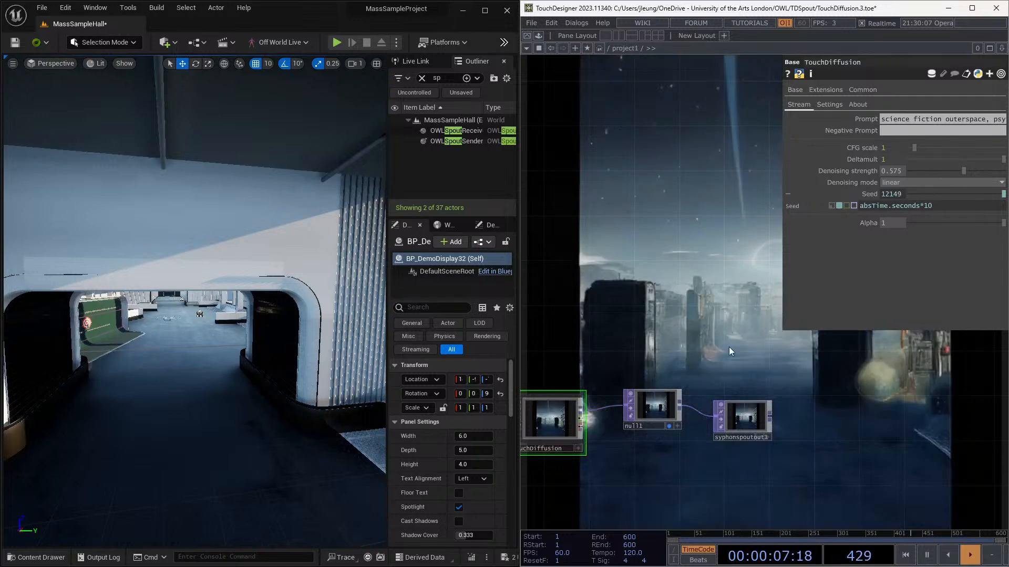
key(p)
Step: Fly the Unreal viewport through the hall and examine how TouchDiffusion transforms the changing view
key(w)
mouse_move(203, 402)
right_down()
mouse_move(190, 403)
mouse_move(202, 401)
right_up()
key(q)
key(s)
key(s)
key(w)
key(w)
key(w)
key(w)
key(d)
key(w)
key(s)
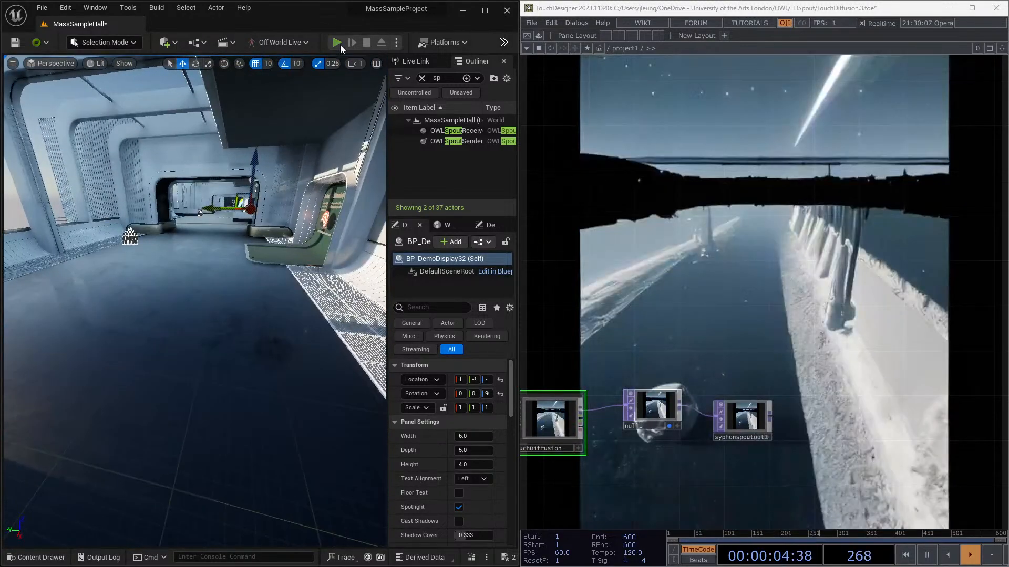
Step: Play the level in the Unreal editor and run the robot character down the hall to the green cones, examining TouchDiffusion's live transformation
click(338, 44)
click(166, 273)
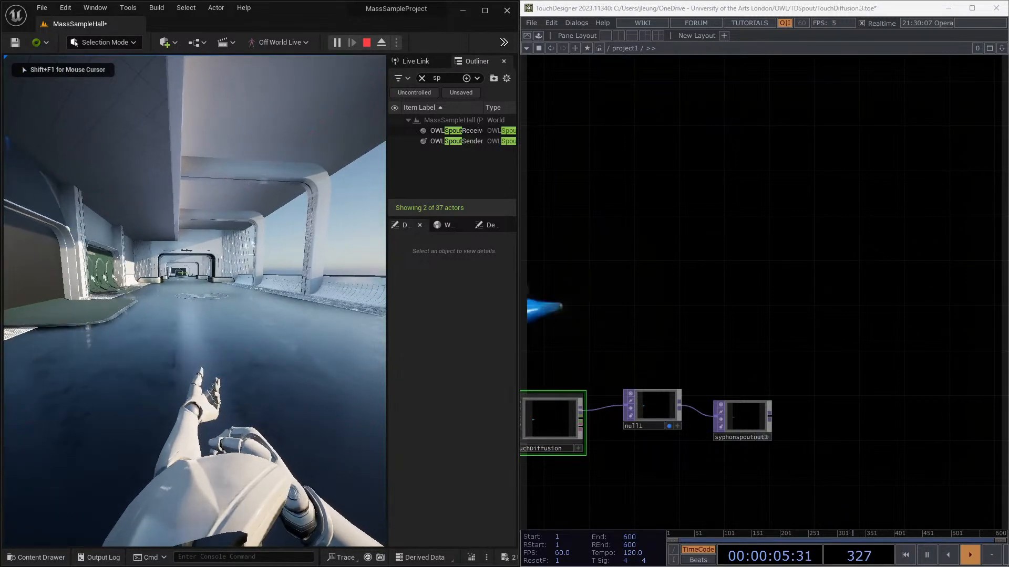
key(w)
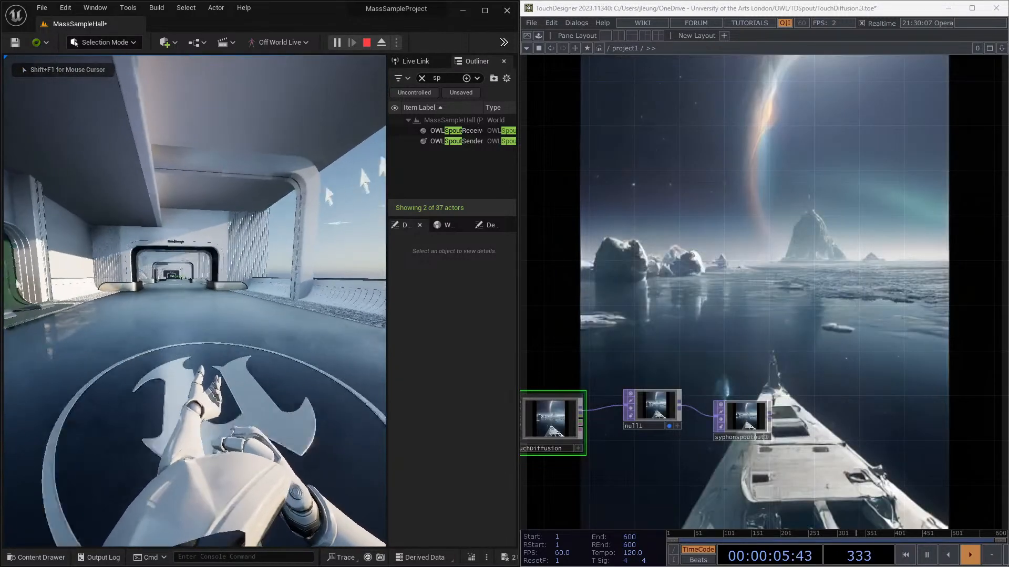
key(w)
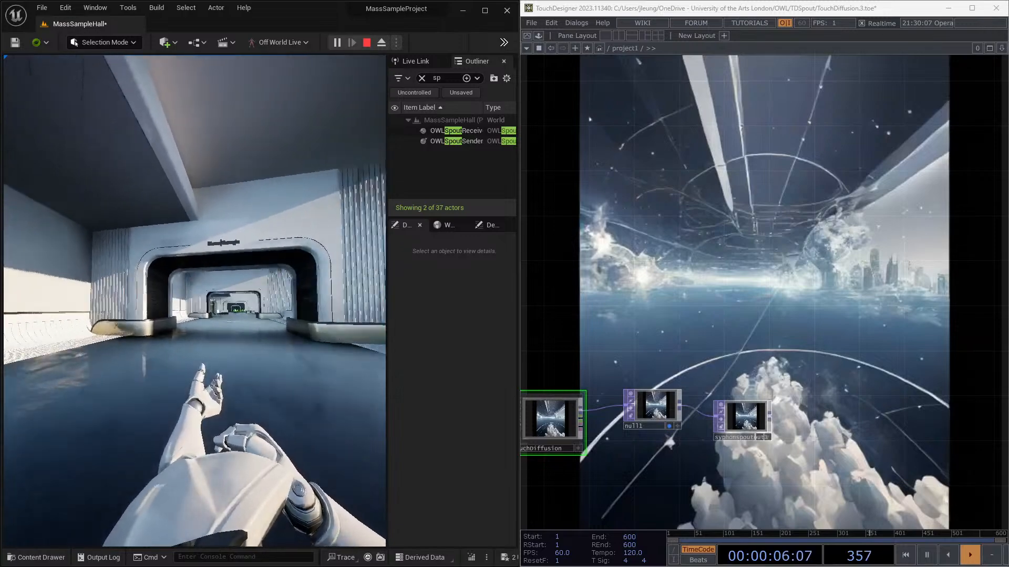
key(w)
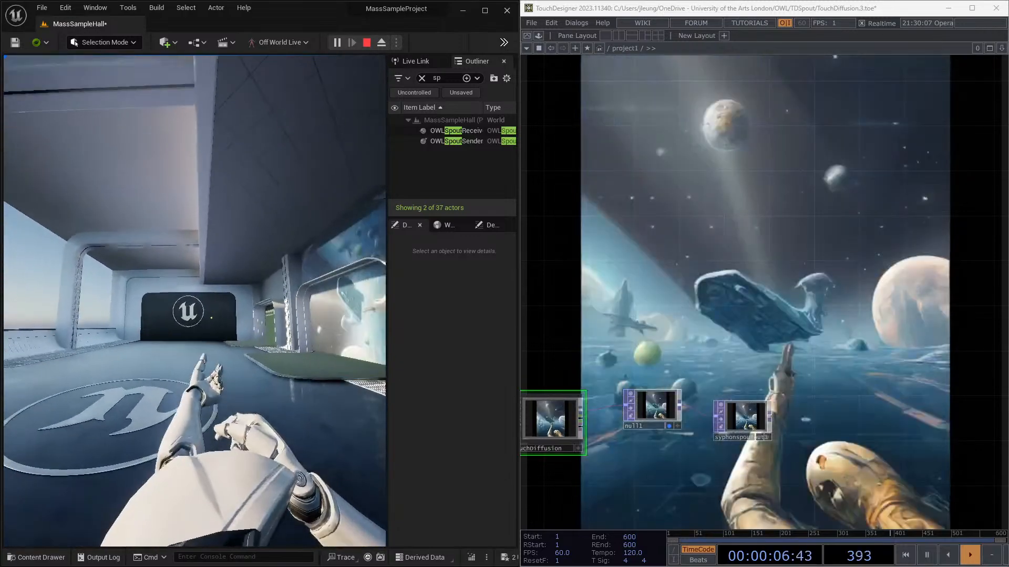
key(w)
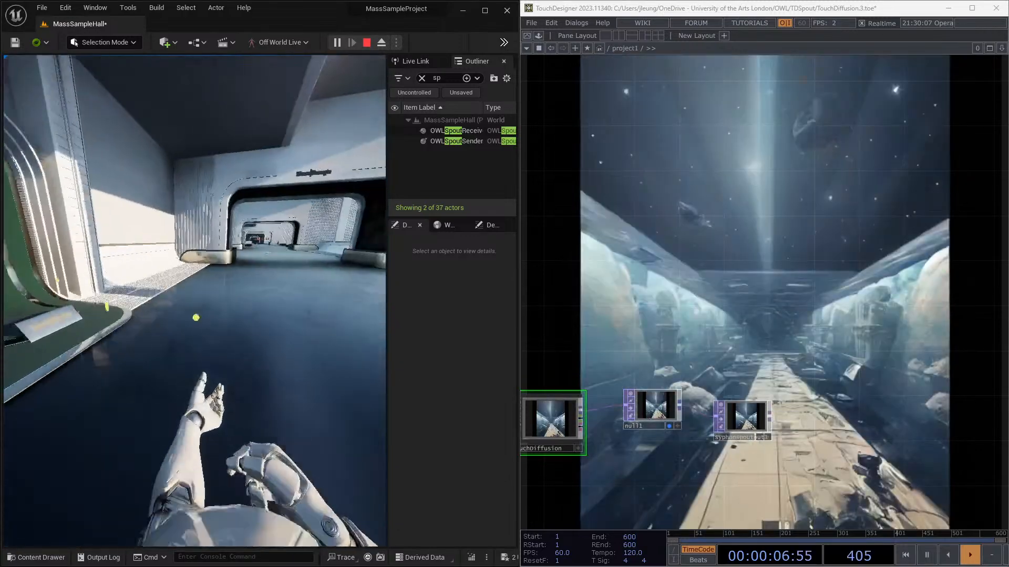
key(w)
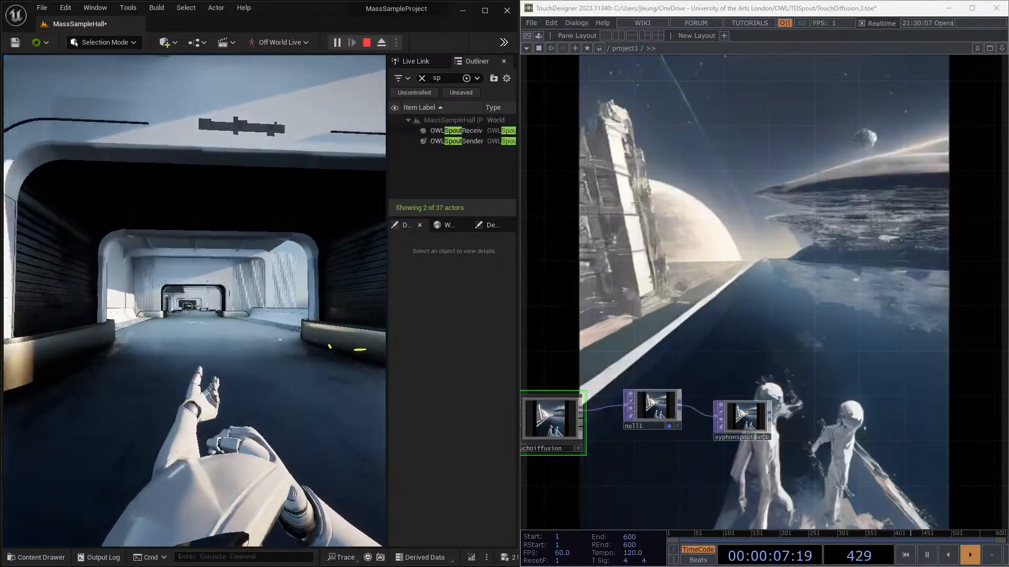
key(w)
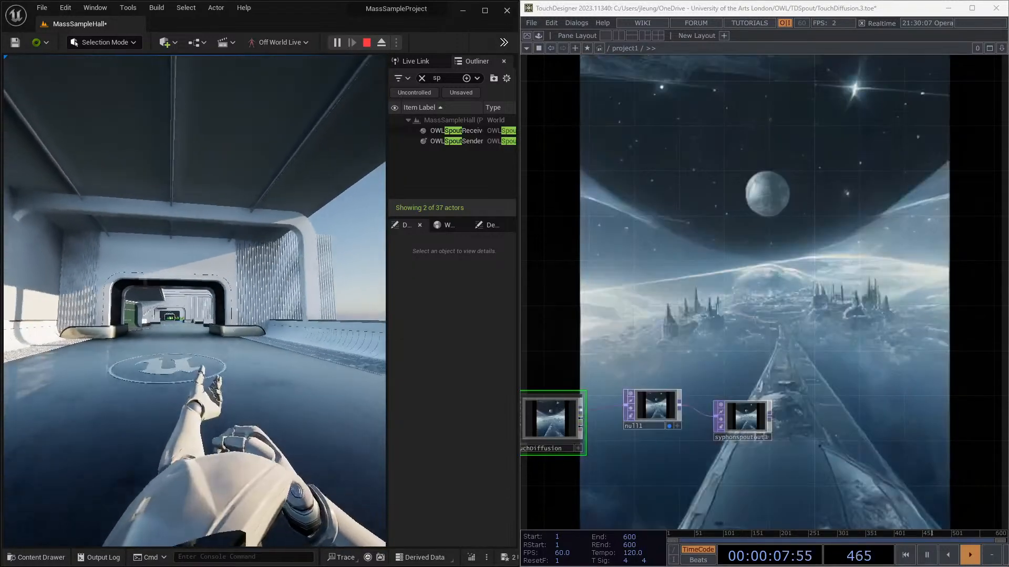
key(w)
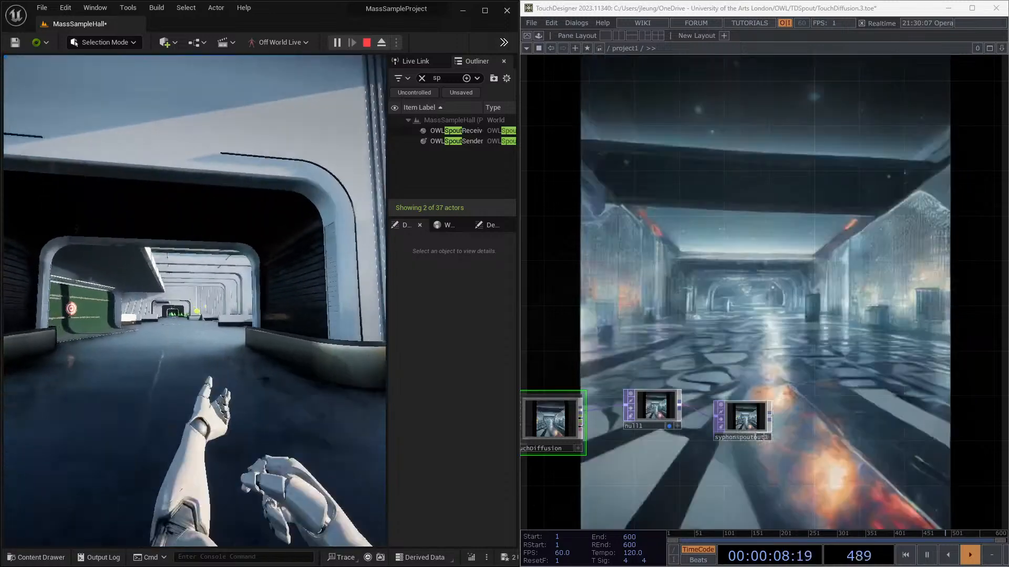
key(w)
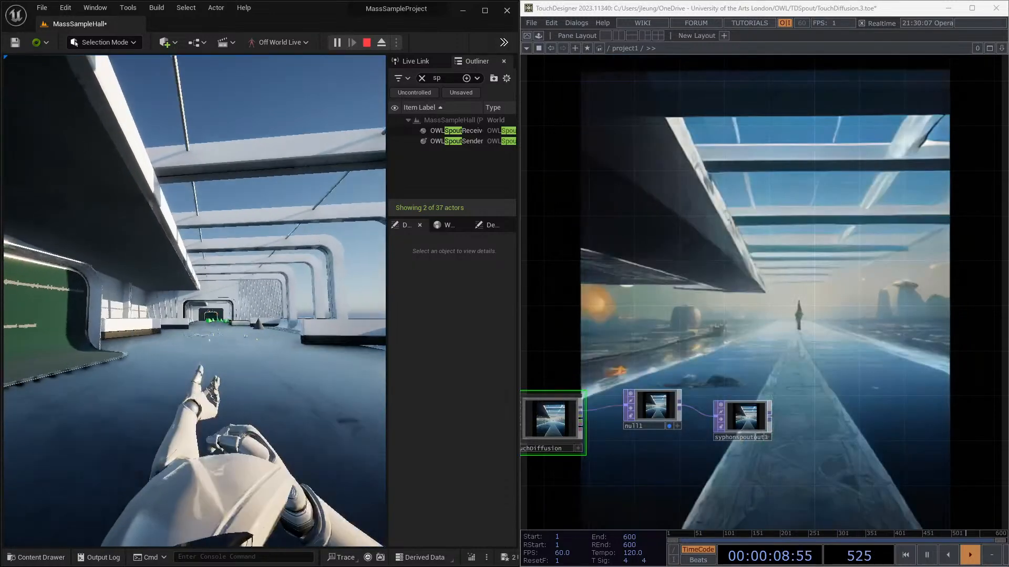
key(w)
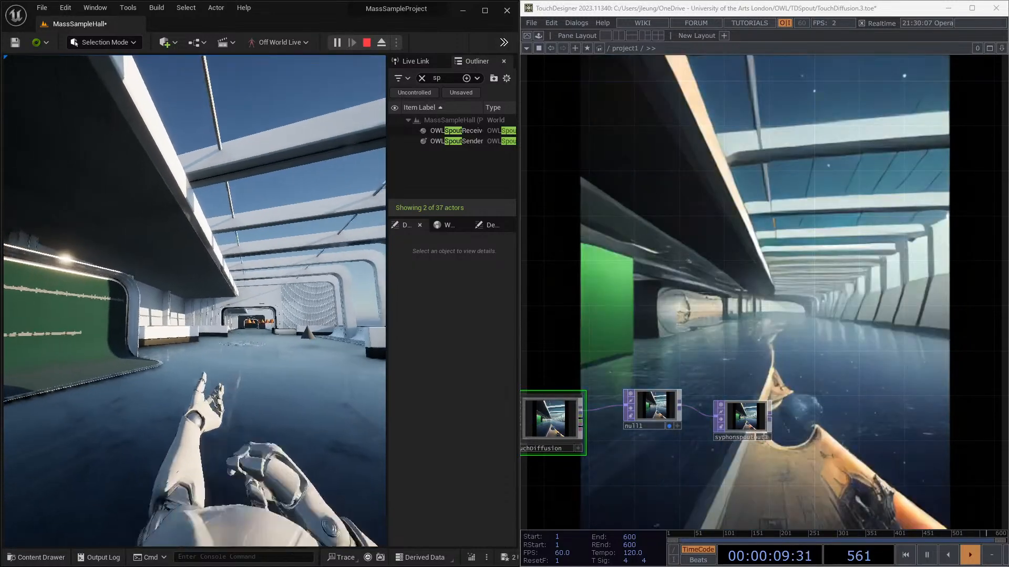
key(w)
key(w)
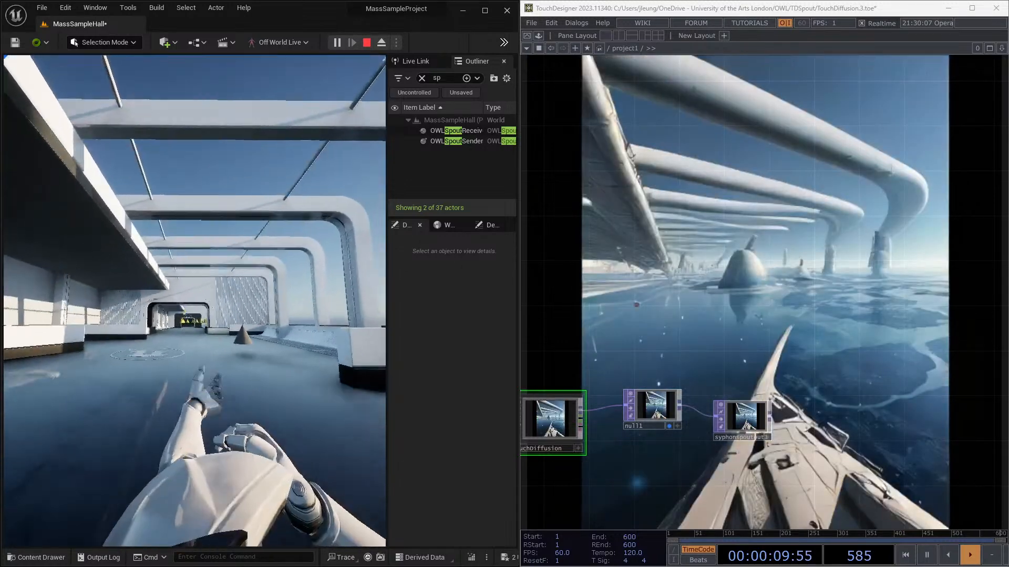
key(w)
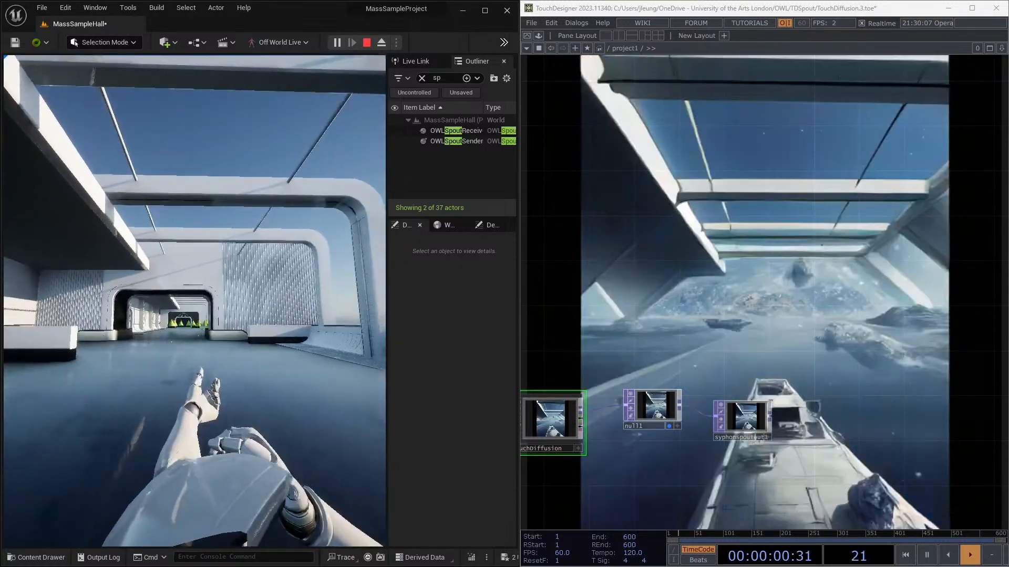
key(w)
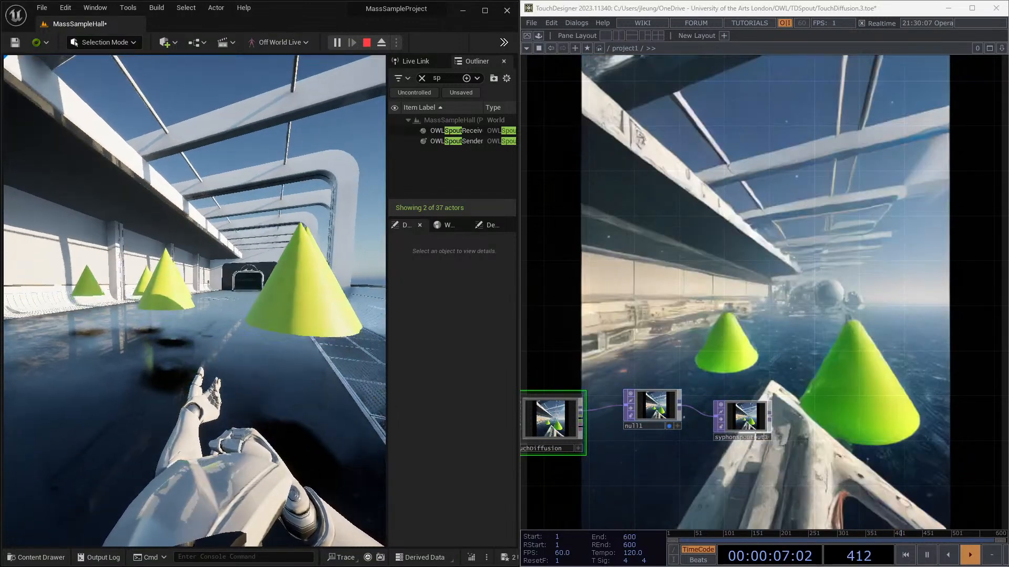
key(shift+F1)
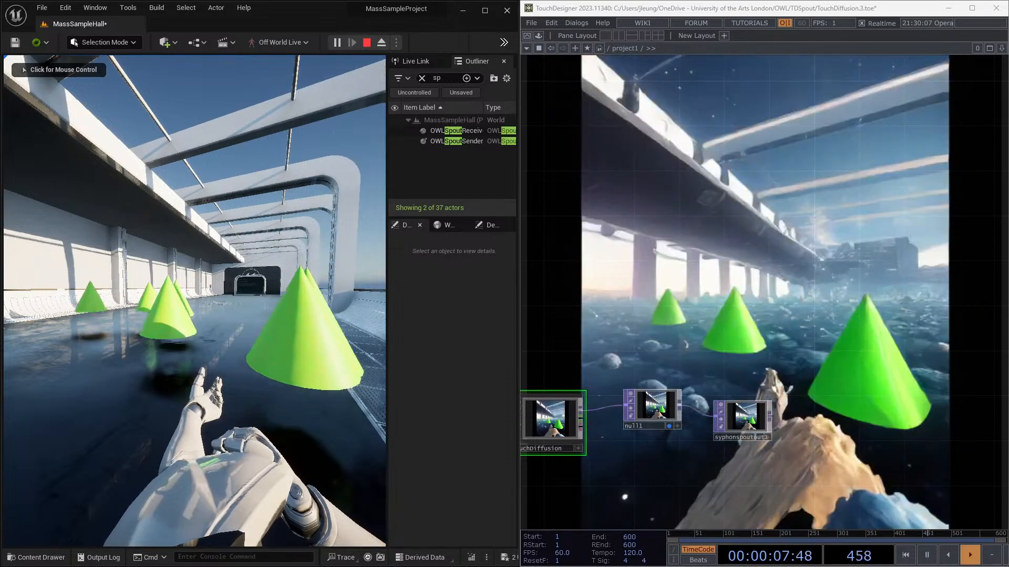